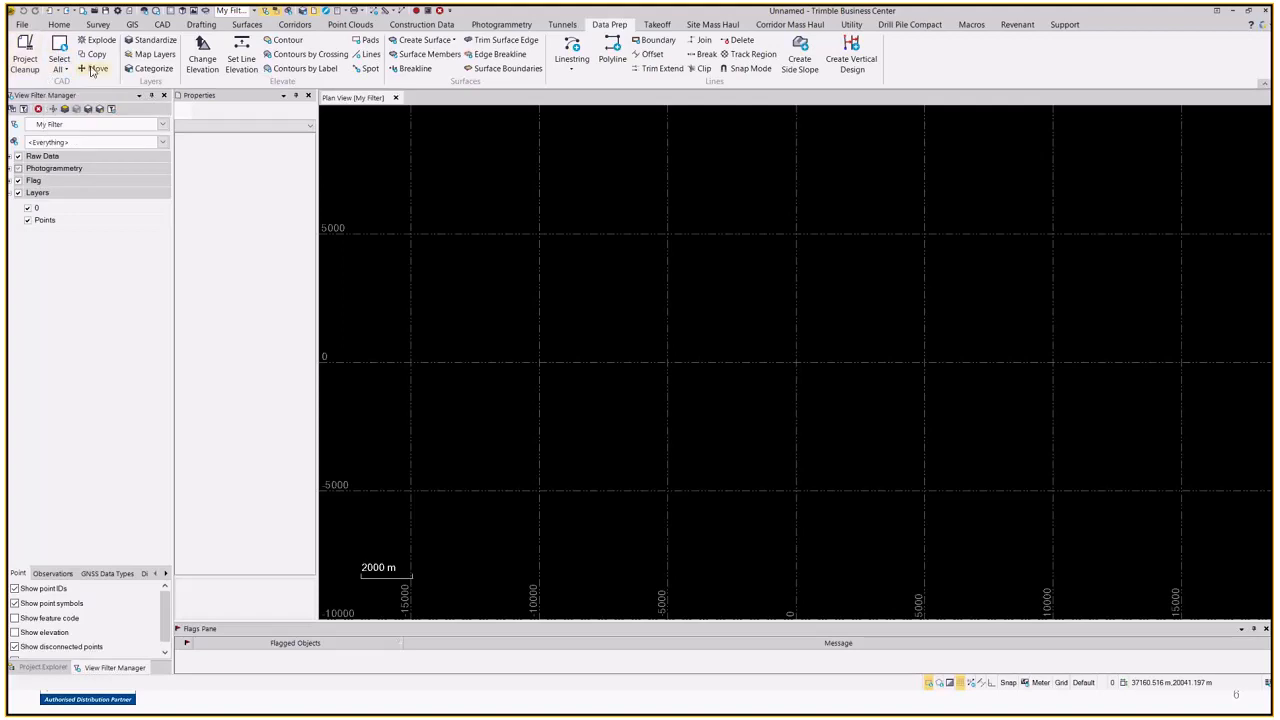
{"action": "left_click", "coordinate": [63, 67]}
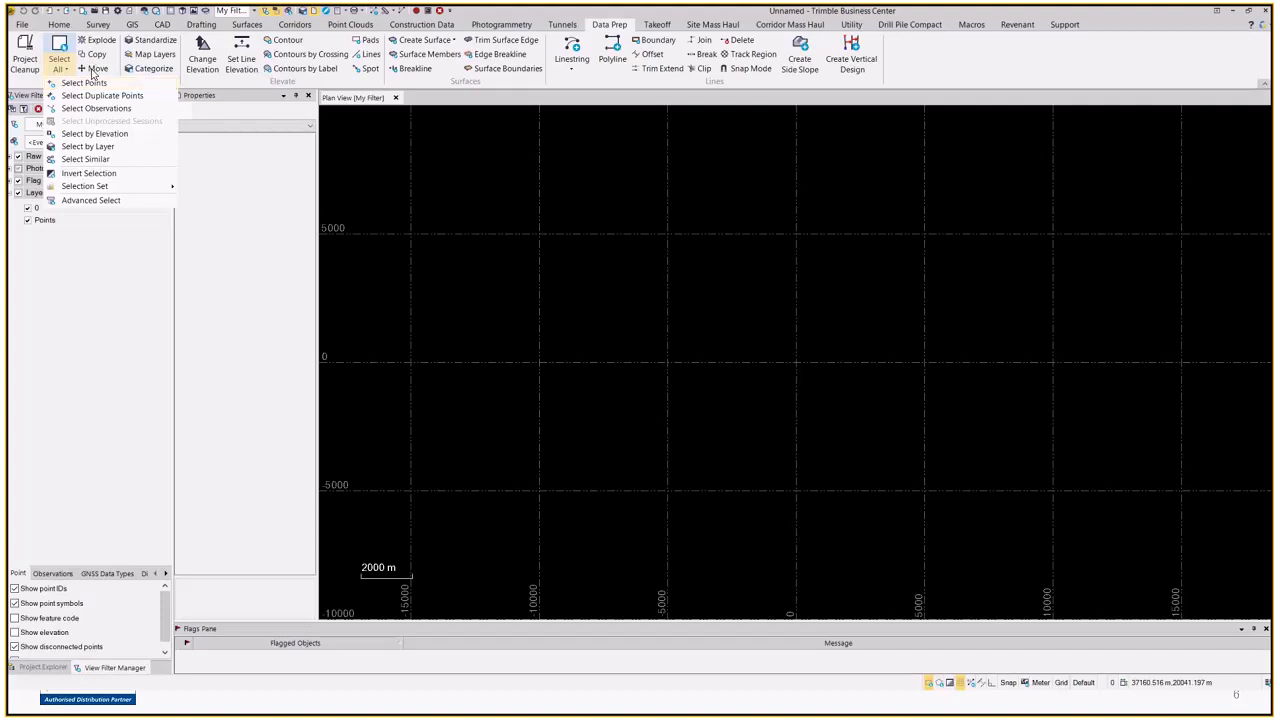
{"action": "left_click", "coordinate": [594, 280]}
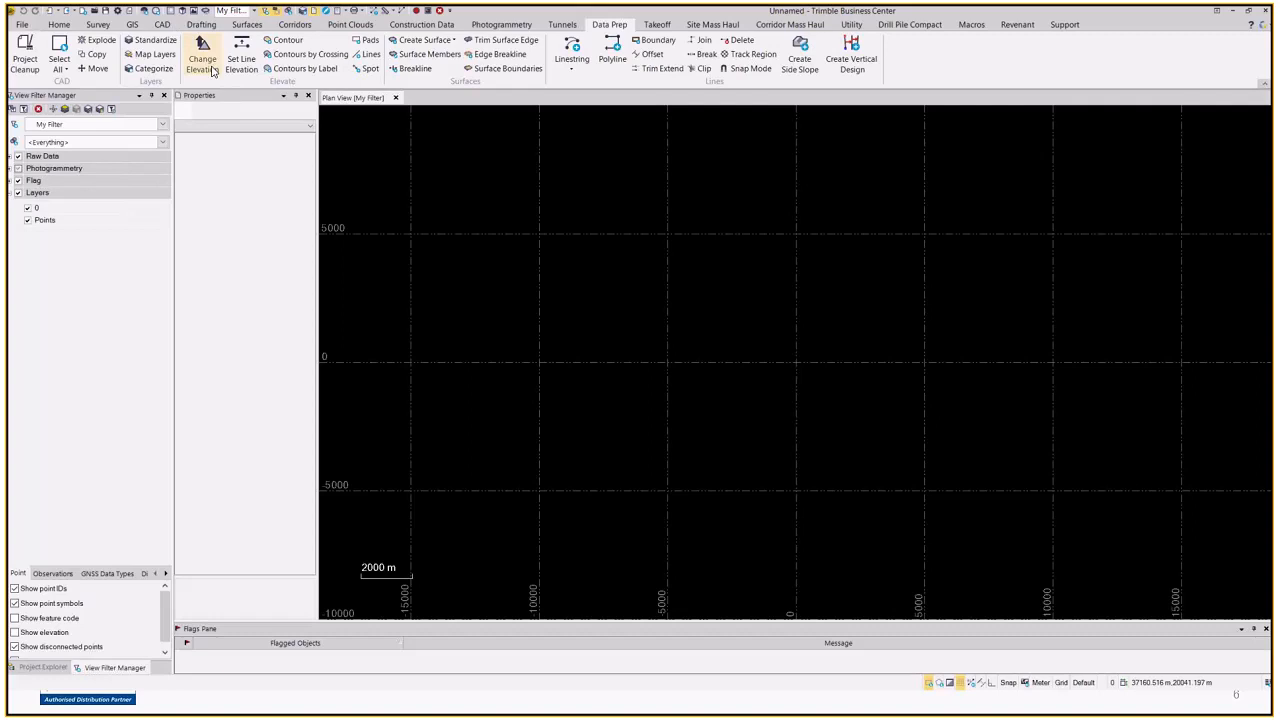
{"action": "left_click", "coordinate": [165, 24]}
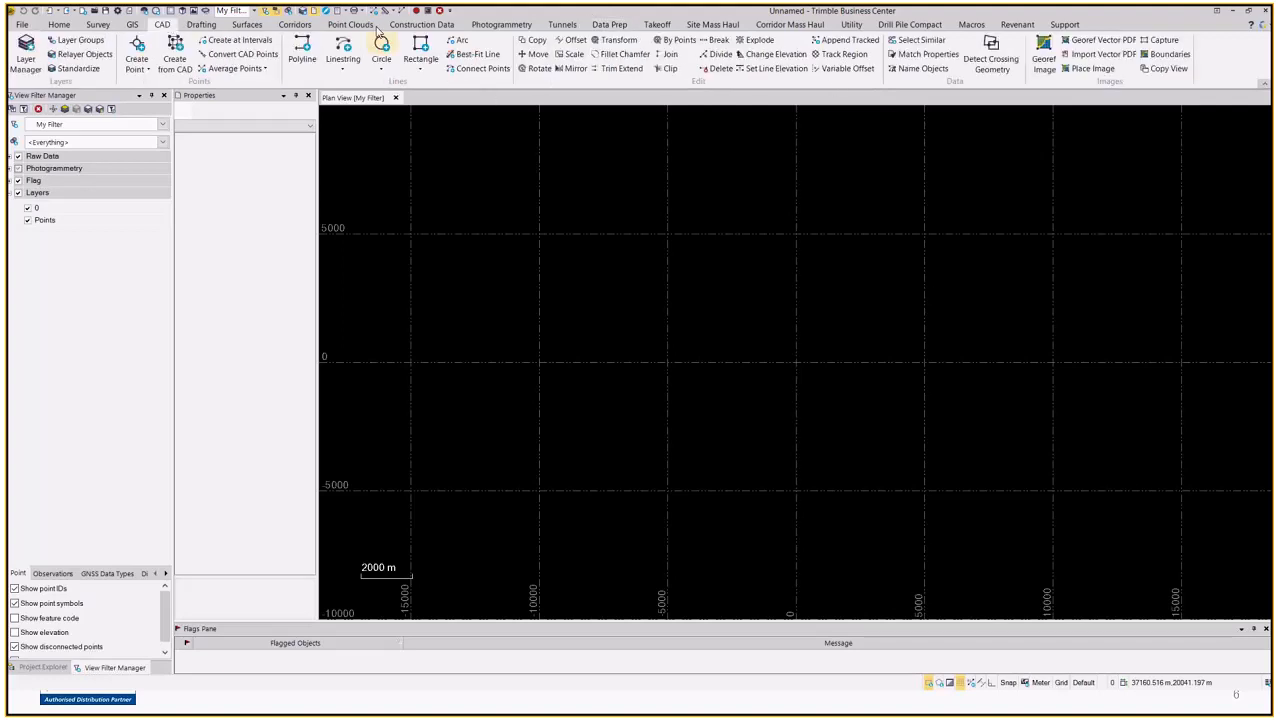
{"action": "left_click", "coordinate": [622, 26]}
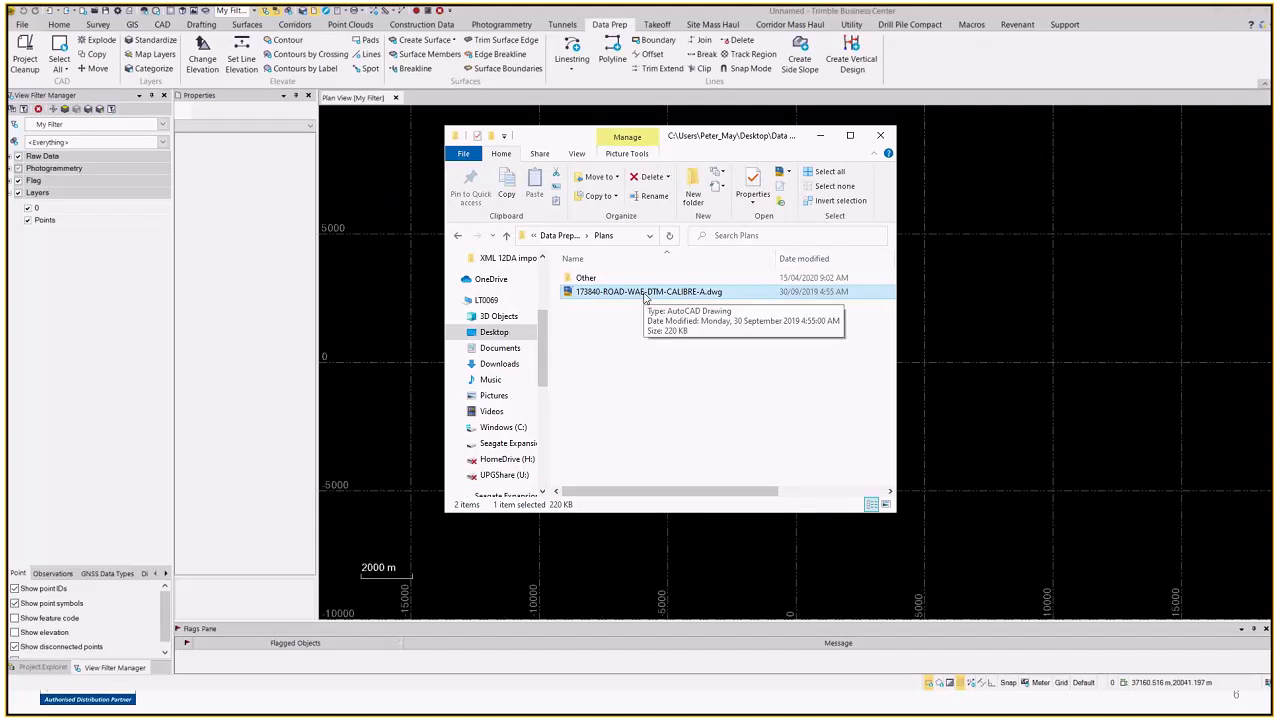
Import the drawing 173840-ROAD-WAE-DTM-CALIBRE-A.dwg into the project and hide the plan view's grid lines
{"action": "left_click_drag", "start_coordinate": [646, 297], "coordinate": [872, 137]}
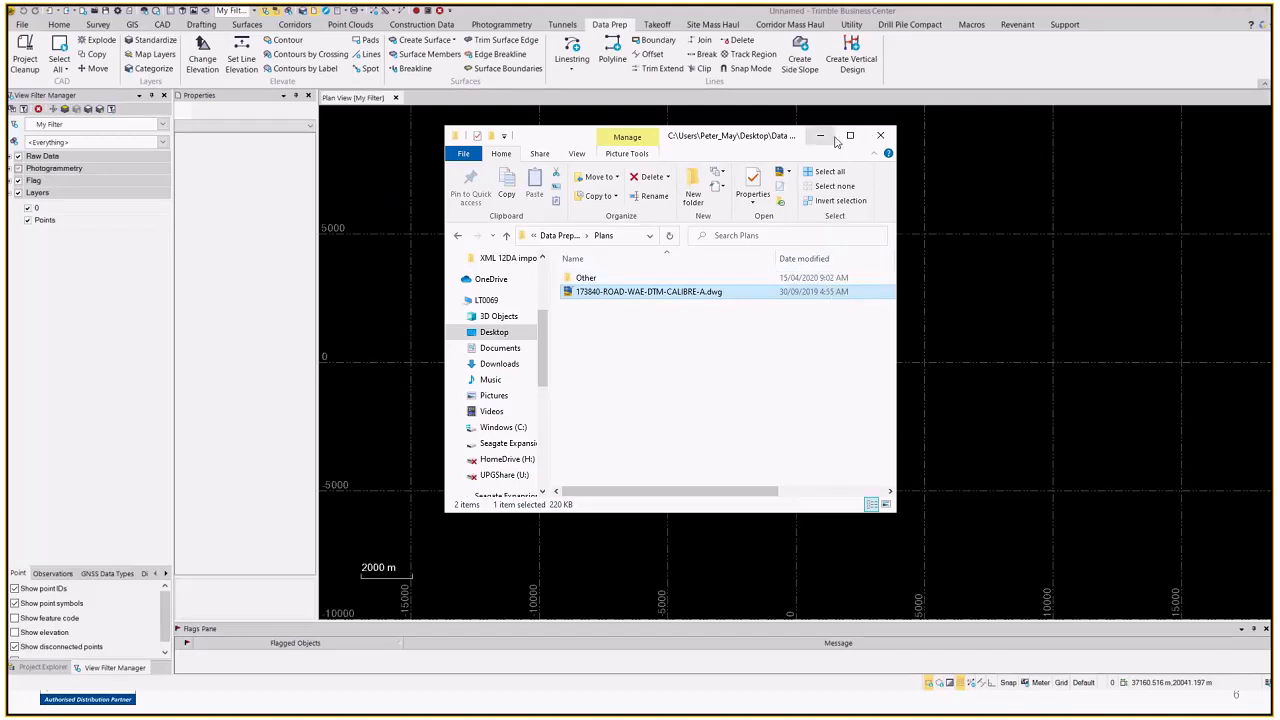
{"action": "left_click", "coordinate": [821, 136]}
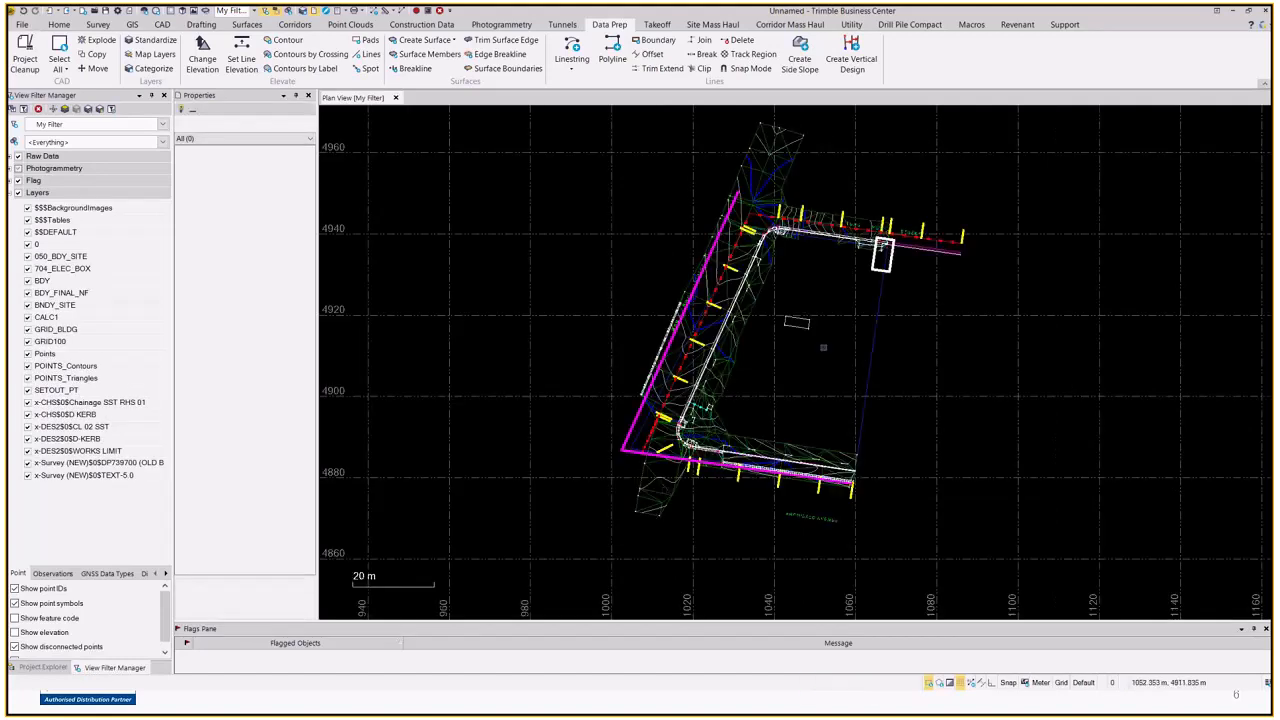
{"action": "left_click", "coordinate": [961, 686]}
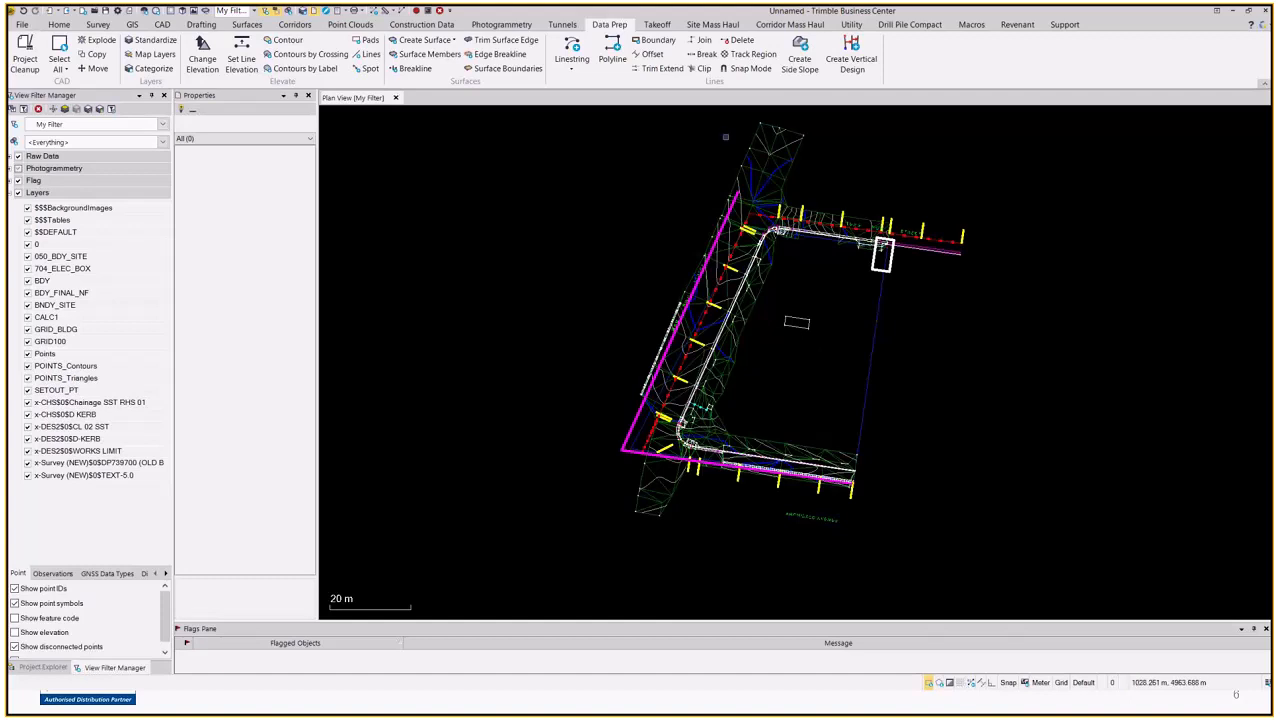
Examine the imported linework along Sam Sing Street and check the properties of a contour line near CH 60.000
{"action": "middle_click_drag", "start_coordinate": [816, 333], "coordinate": [771, 355]}
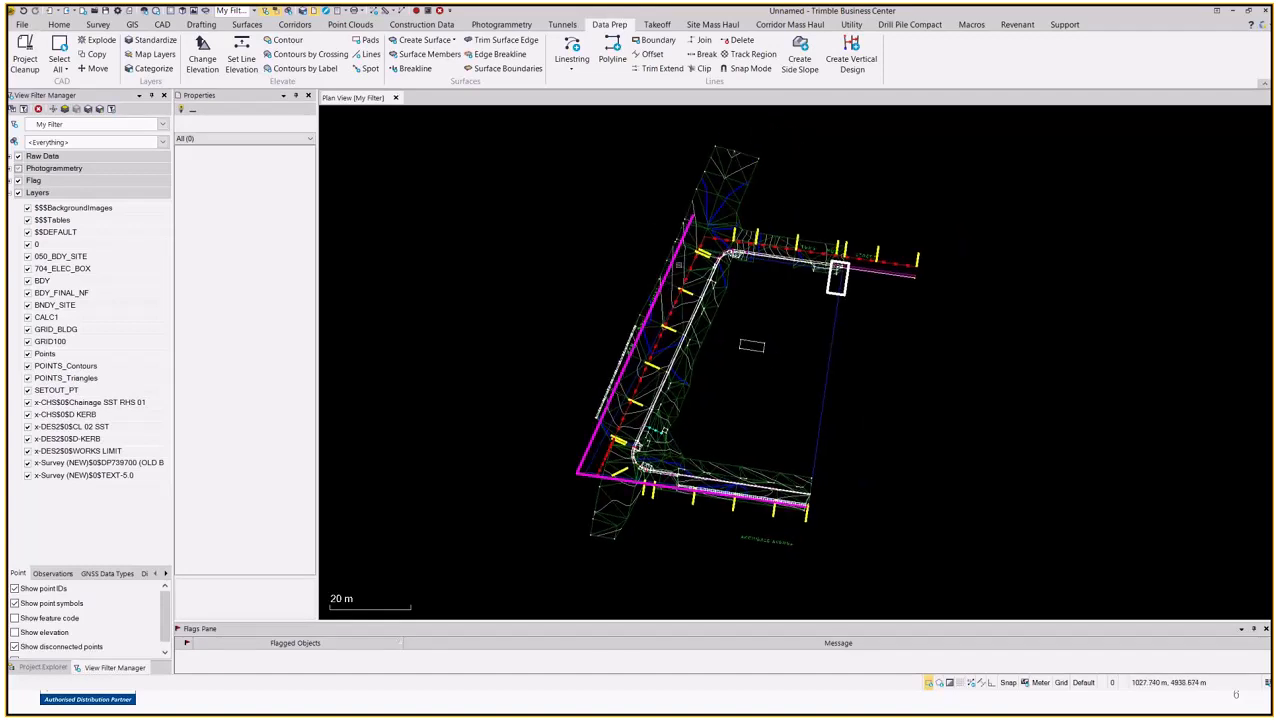
{"action": "scroll", "coordinate": [794, 242], "scroll_direction": "up", "scroll_amount": 5}
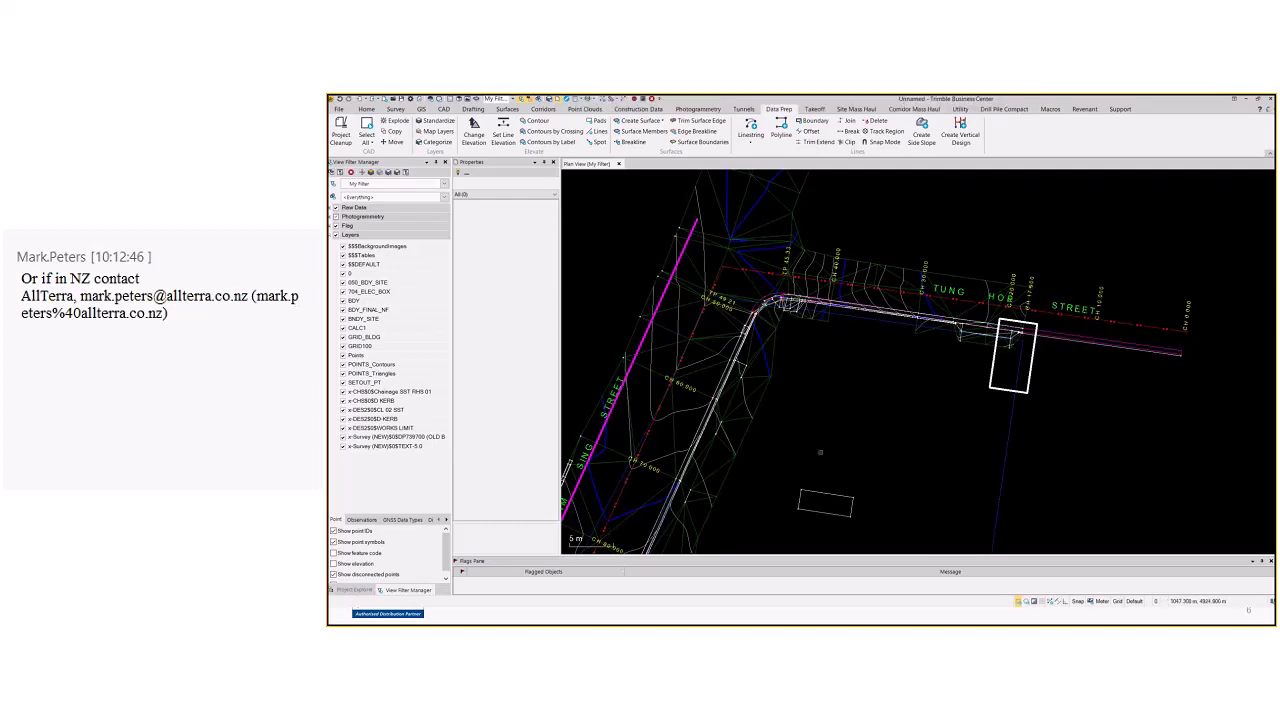
{"action": "mouse_move", "coordinate": [820, 452]}
{"action": "middle_mouse_down"}
{"action": "mouse_move", "coordinate": [811, 417]}
{"action": "mouse_move", "coordinate": [978, 389]}
{"action": "middle_mouse_up"}
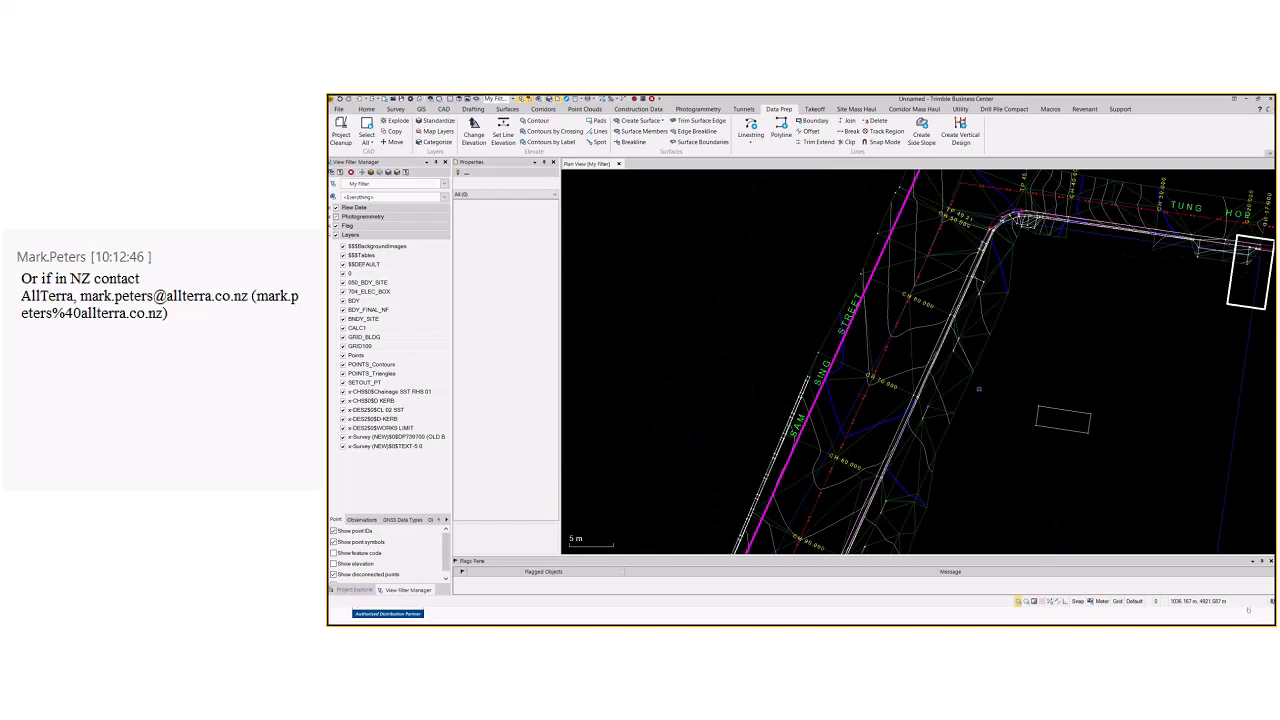
{"action": "scroll", "coordinate": [940, 330], "scroll_direction": "up", "scroll_amount": 1}
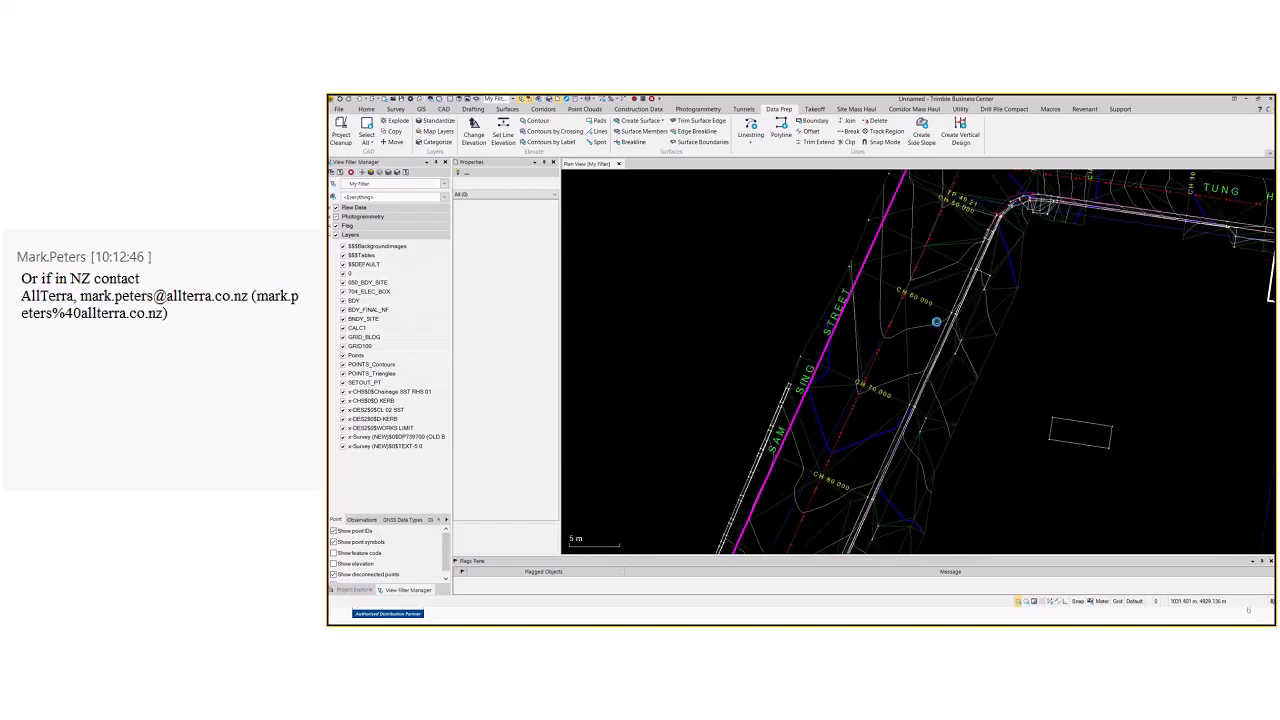
{"action": "left_click", "coordinate": [935, 321]}
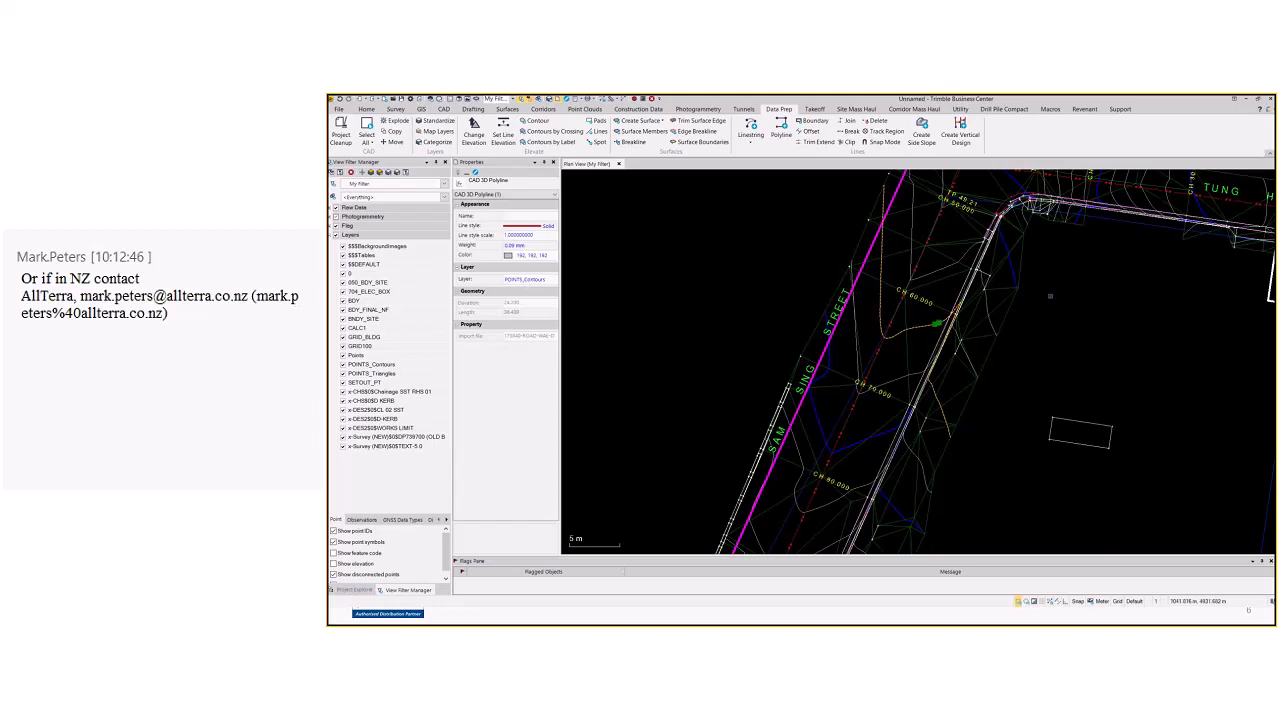
{"action": "middle_click_drag", "start_coordinate": [1055, 296], "coordinate": [983, 384]}
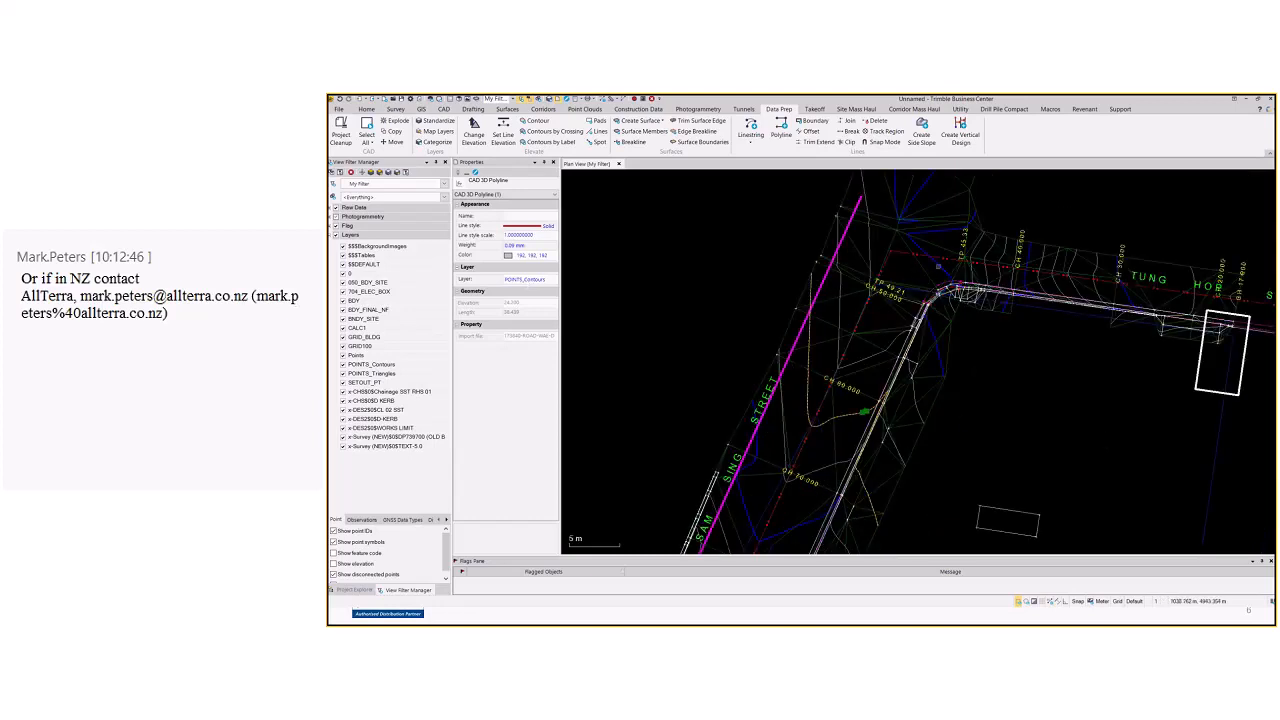
Check the layer of the thick magenta line at the site's south-west corner, clear the selection and review the whole drawing
{"action": "scroll", "coordinate": [983, 384], "scroll_direction": "down", "scroll_amount": 3}
{"action": "middle_click_drag", "start_coordinate": [924, 336], "coordinate": [964, 236]}
{"action": "scroll", "coordinate": [818, 381], "scroll_direction": "up", "scroll_amount": 3}
{"action": "middle_click_drag", "start_coordinate": [856, 510], "coordinate": [685, 352]}
{"action": "scroll", "coordinate": [844, 498], "scroll_direction": "down", "scroll_amount": 3}
{"action": "left_click", "coordinate": [797, 378]}
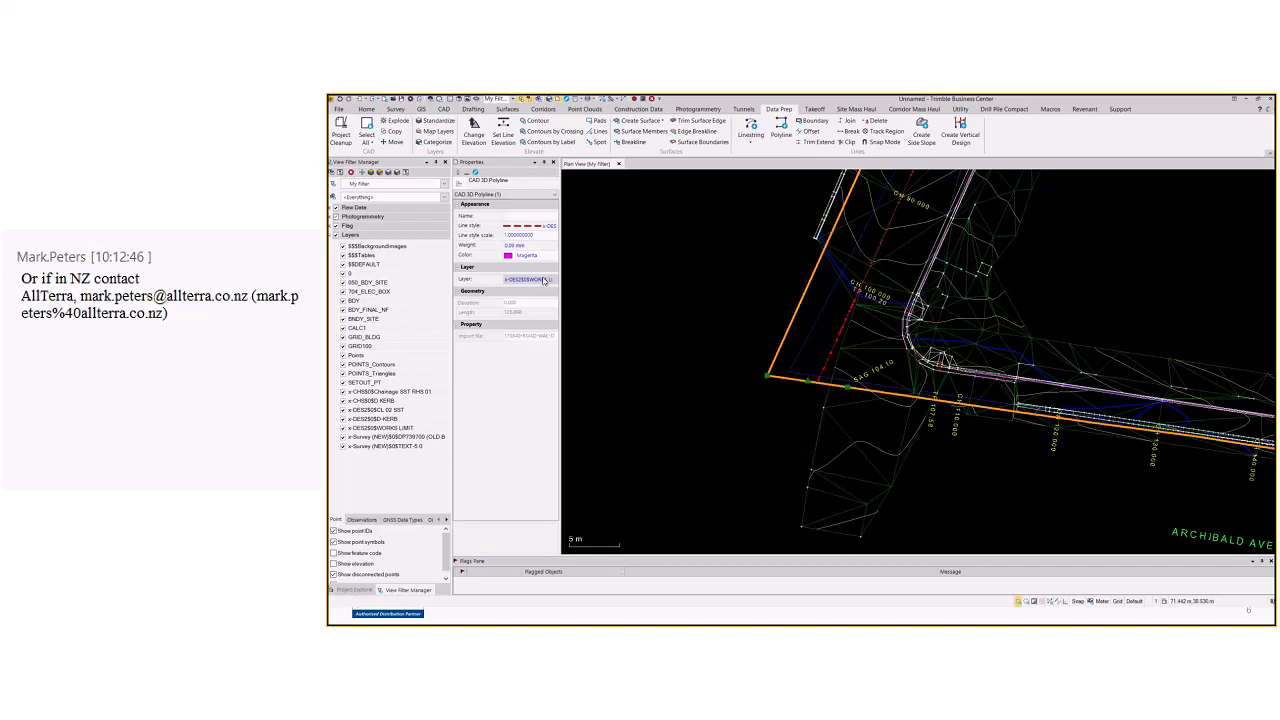
{"action": "key", "text": "Escape"}
{"action": "scroll", "coordinate": [1006, 339], "scroll_direction": "down", "scroll_amount": 4}
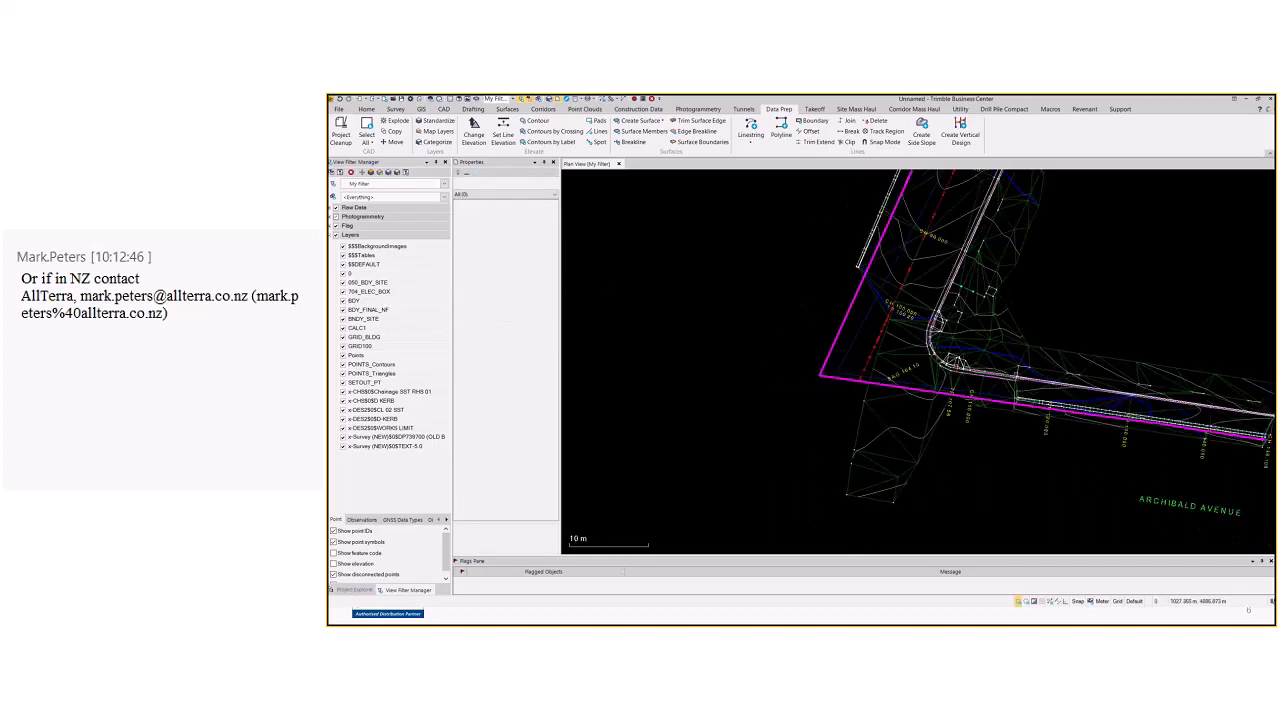
{"action": "middle_click_drag", "start_coordinate": [1006, 339], "coordinate": [876, 387]}
{"action": "scroll", "coordinate": [958, 380], "scroll_direction": "down", "scroll_amount": 2}
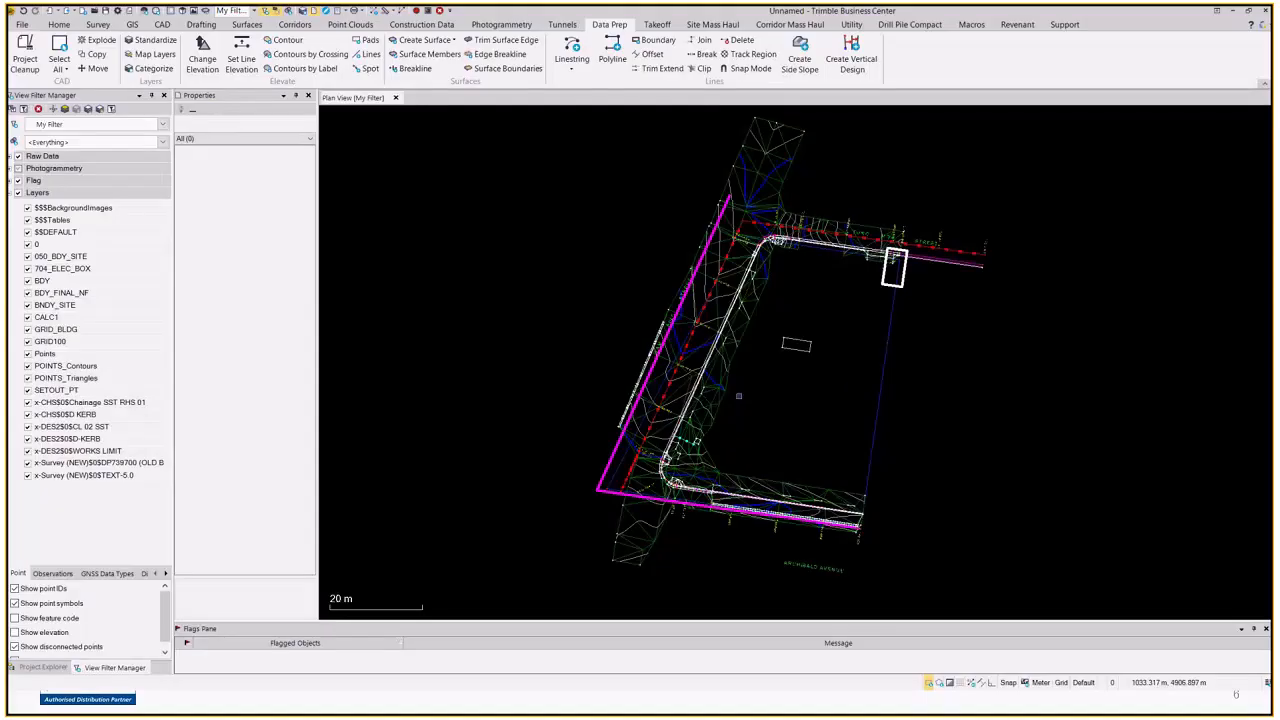
Open a 3D view and orbit the model to compare the heights of the surface triangles and the design linework
{"action": "left_click", "coordinate": [180, 10]}
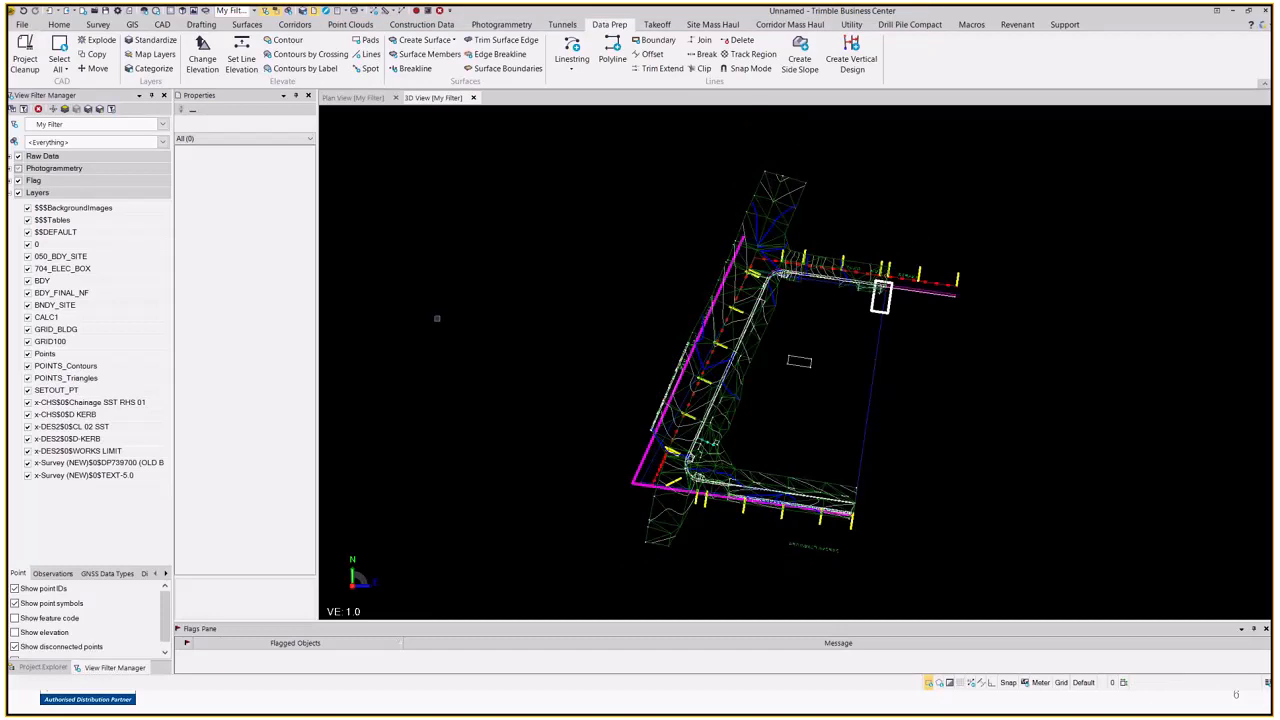
{"action": "mouse_move", "coordinate": [776, 324]}
{"action": "left_mouse_down"}
{"action": "mouse_move", "coordinate": [781, 346]}
{"action": "mouse_move", "coordinate": [788, 320]}
{"action": "mouse_move", "coordinate": [844, 287]}
{"action": "mouse_move", "coordinate": [745, 264]}
{"action": "mouse_move", "coordinate": [532, 249]}
{"action": "left_mouse_up"}
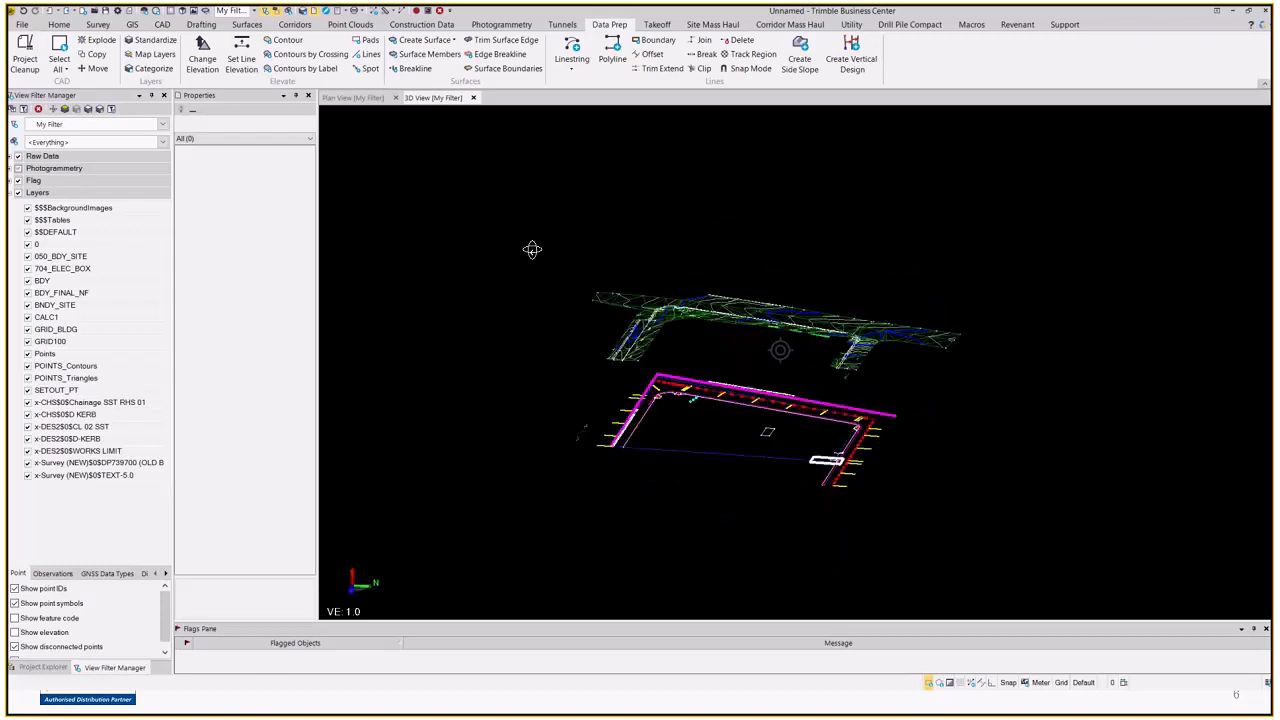
{"action": "scroll", "coordinate": [608, 330], "scroll_direction": "up", "scroll_amount": 3}
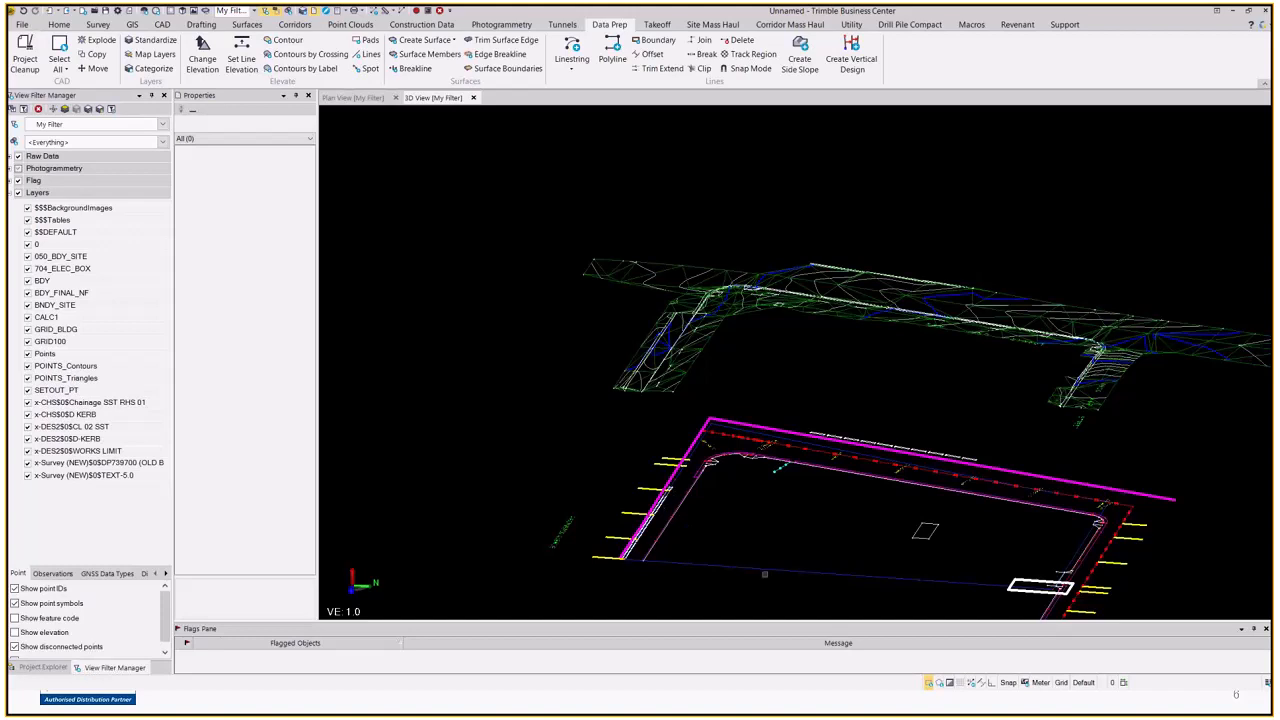
{"action": "middle_click_drag", "start_coordinate": [723, 531], "coordinate": [760, 354]}
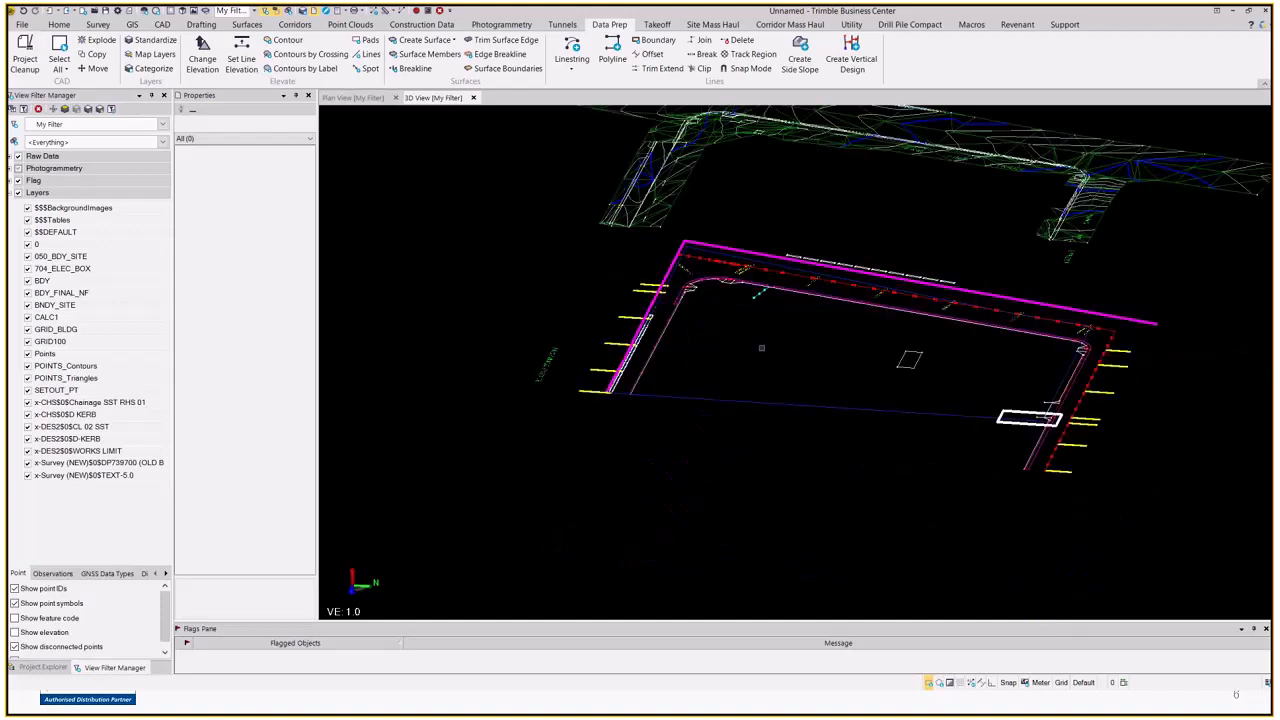
{"action": "left_click_drag", "start_coordinate": [777, 355], "coordinate": [782, 336]}
{"action": "middle_click_drag", "start_coordinate": [716, 365], "coordinate": [786, 406]}
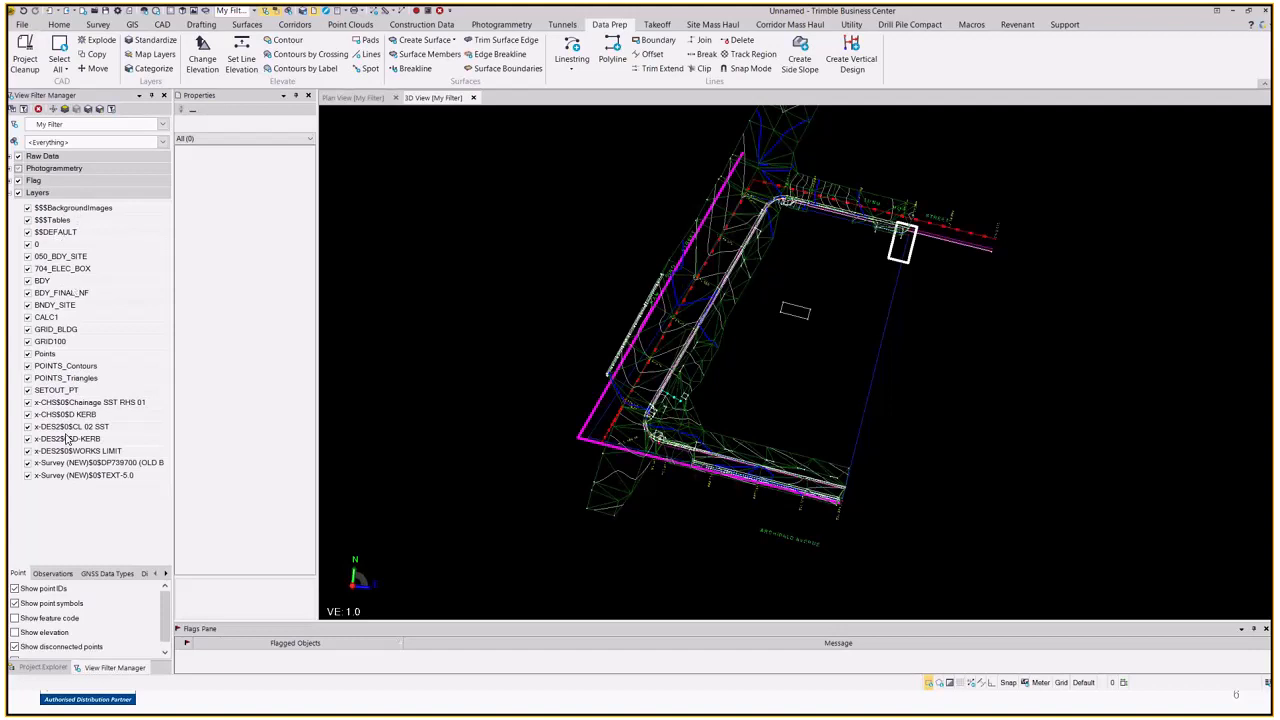
Highlight the seven layers from x-CHS$0$Chainage SST RHS 01 through x-Survey (NEW)$0$TEXT-5.0
{"action": "left_click", "coordinate": [42, 403]}
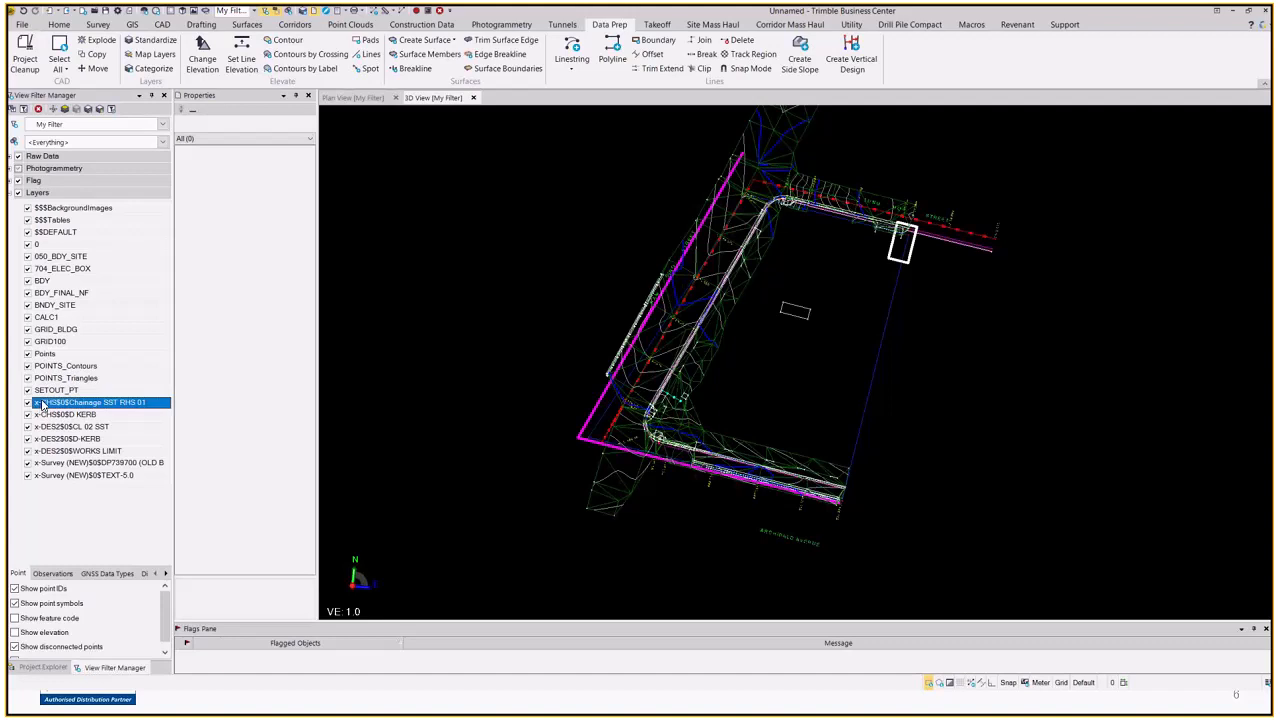
{"action": "key", "text": "shift+Down"}
{"action": "key", "text": "shift+Down"}
{"action": "key", "text": "shift+Down"}
{"action": "key", "text": "shift+Down"}
{"action": "key", "text": "shift+Down"}
{"action": "key", "text": "shift+Down"}
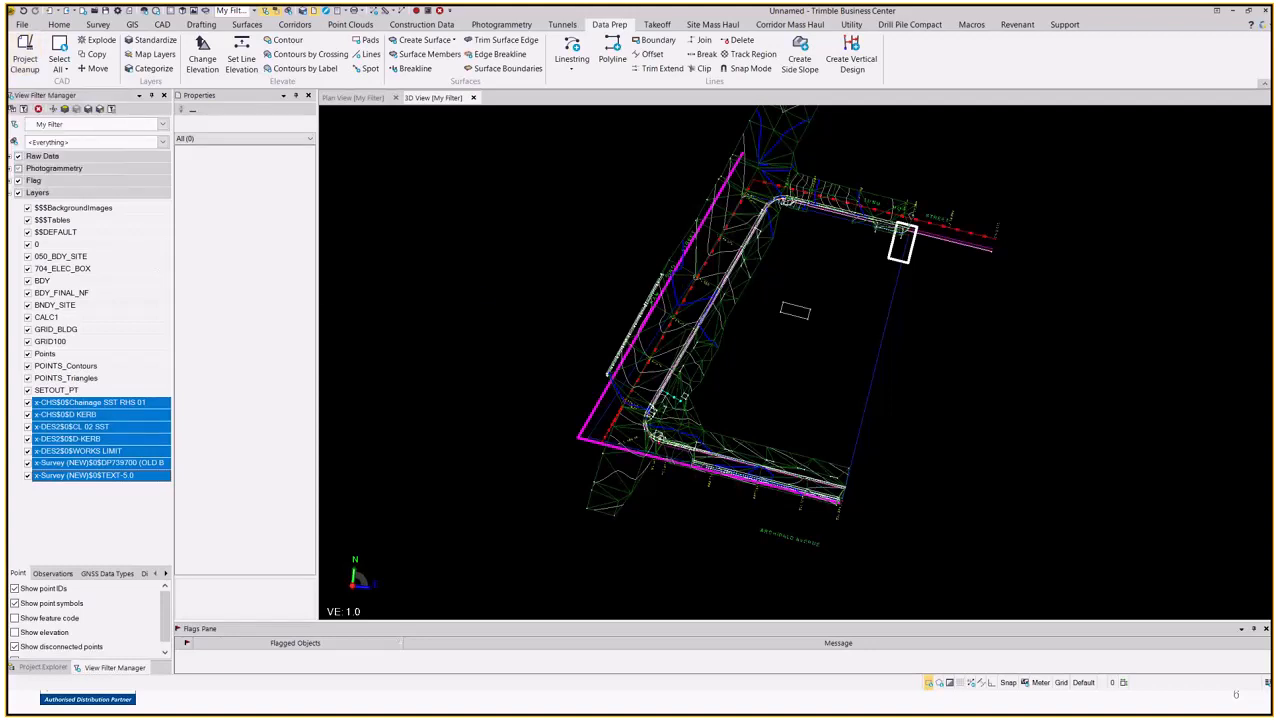
Run Project Cleanup on the entire project with removal of overlapping line loops also enabled, keeping the 0.001 and 0.003 tolerances
{"action": "left_click", "coordinate": [27, 60]}
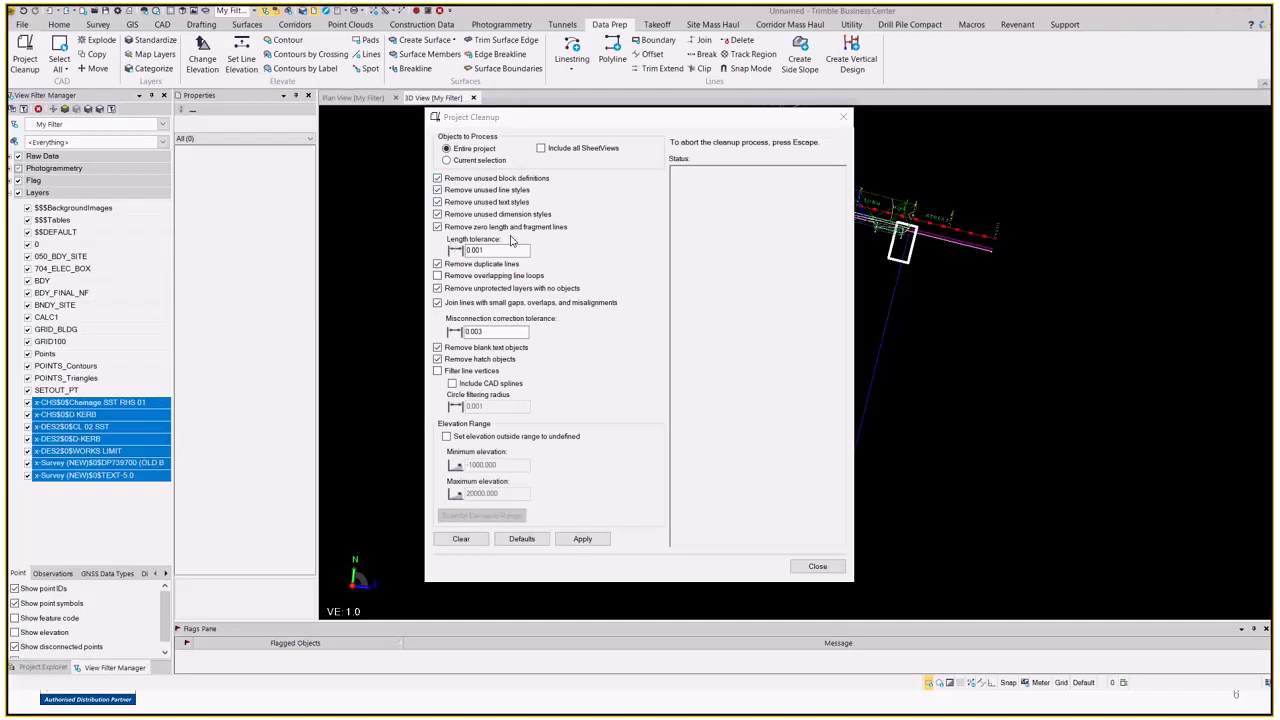
{"action": "double_click", "coordinate": [476, 251]}
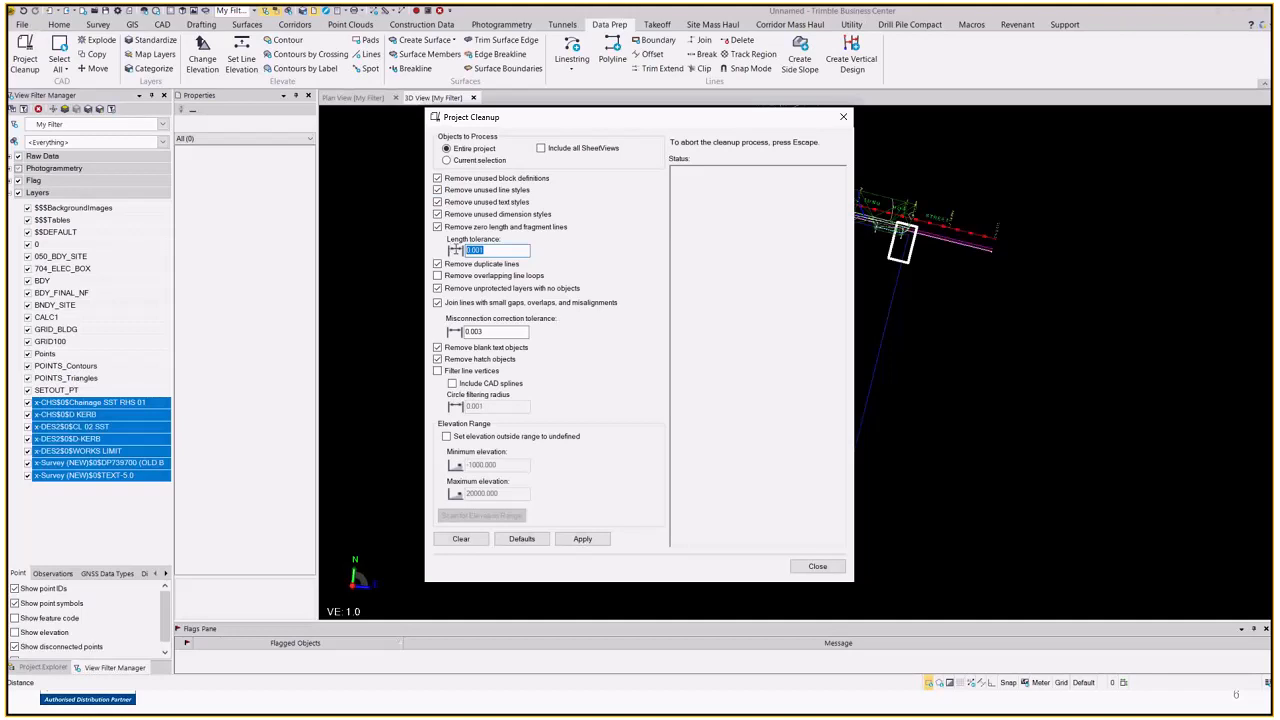
{"action": "left_click", "coordinate": [483, 265]}
{"action": "left_click", "coordinate": [483, 265]}
{"action": "left_click", "coordinate": [481, 278]}
{"action": "double_click", "coordinate": [480, 331]}
{"action": "left_click", "coordinate": [484, 331]}
{"action": "left_click", "coordinate": [590, 540]}
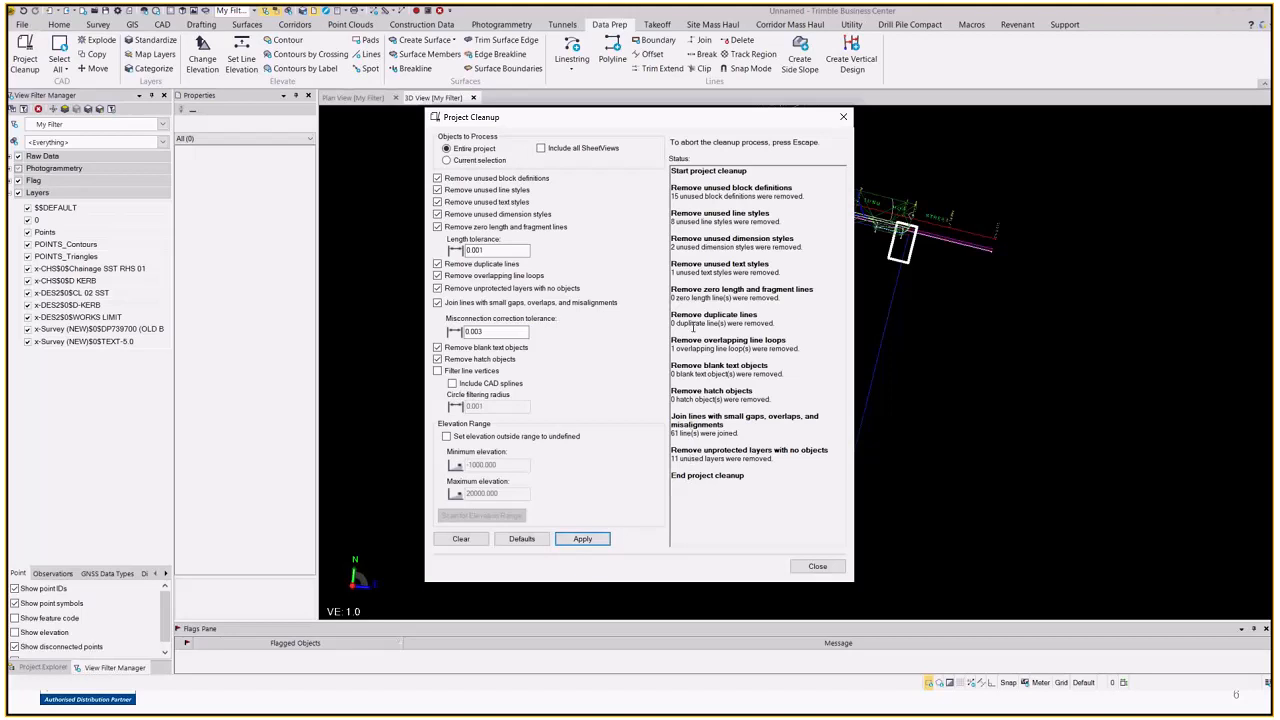
{"action": "left_click", "coordinate": [818, 567]}
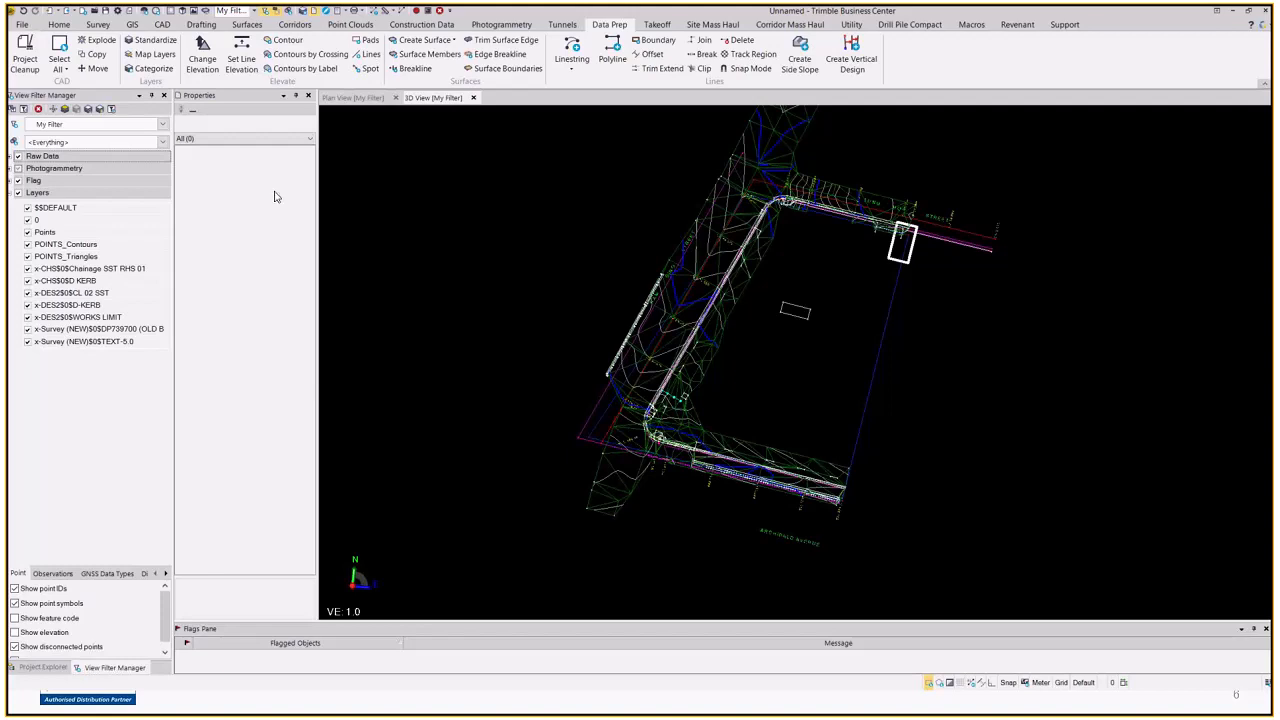
Turn on single-layer isolation and show only the x-Survey (NEW)$0$TEXT-5.0 layer in the plan view
{"action": "left_click_drag", "start_coordinate": [505, 269], "coordinate": [810, 435]}
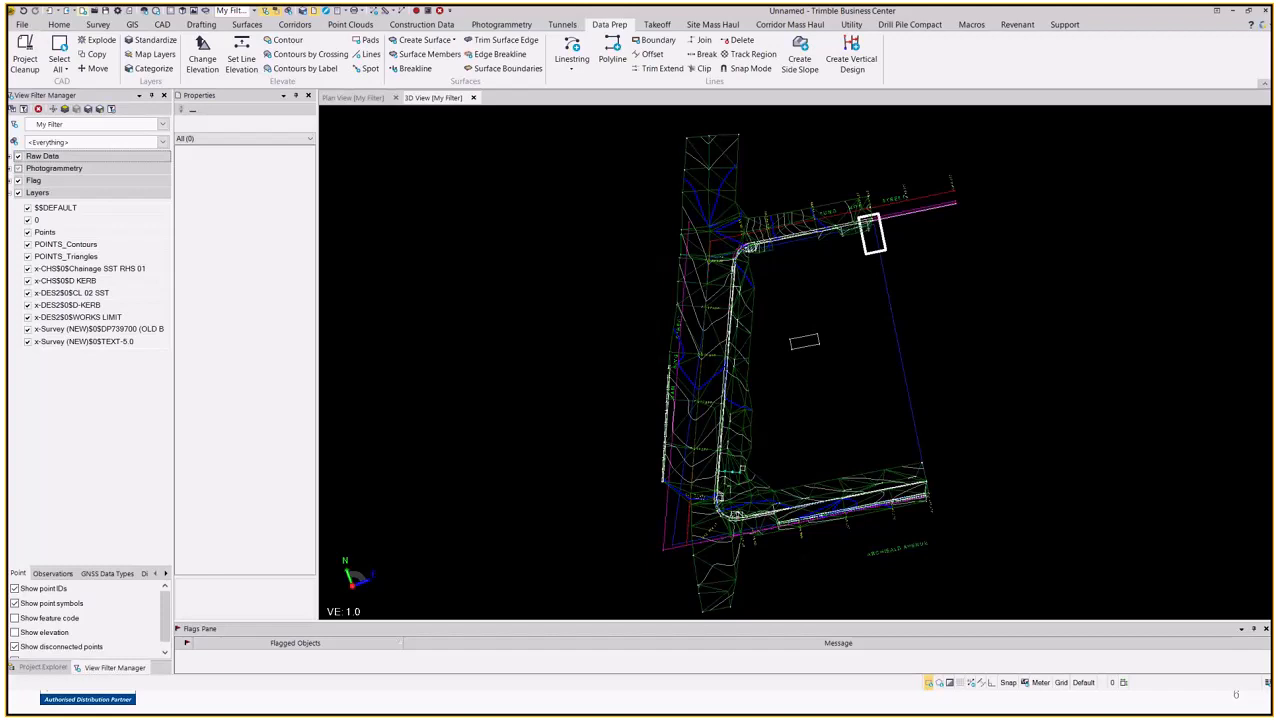
{"action": "left_click", "coordinate": [69, 113]}
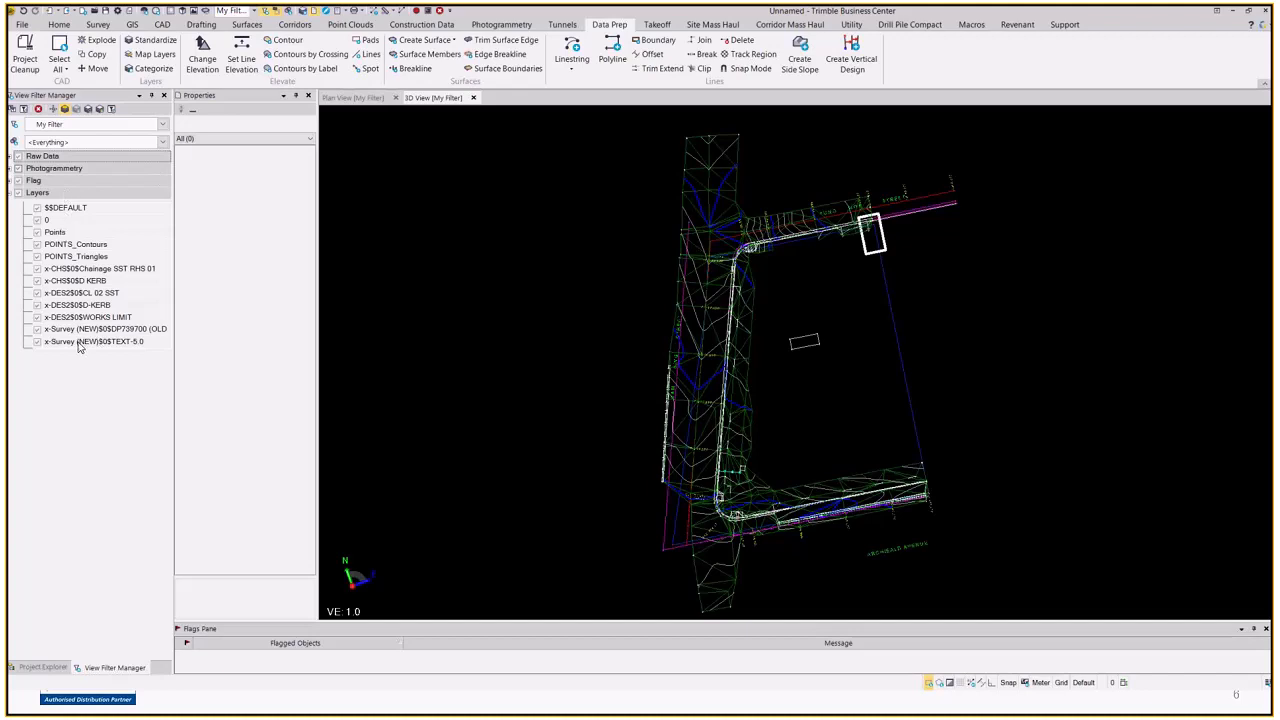
{"action": "left_click", "coordinate": [352, 97]}
{"action": "left_click", "coordinate": [94, 341]}
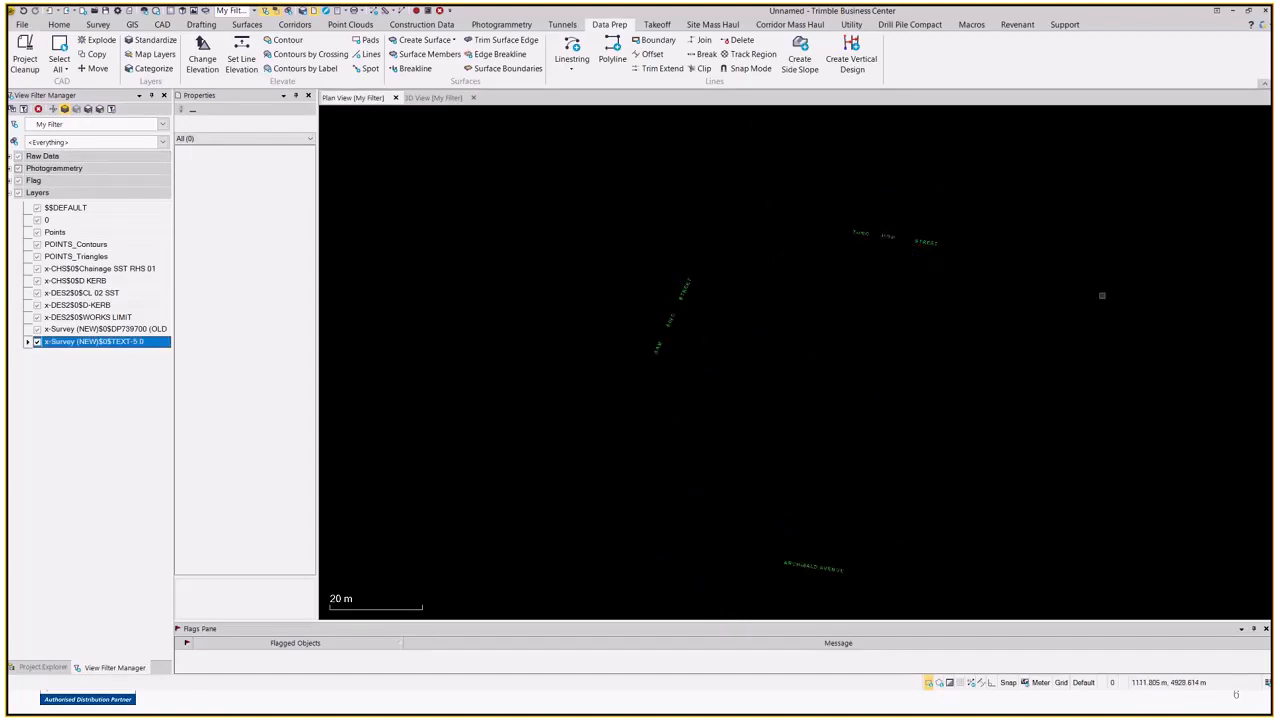
Isolate the x-Survey DP739700, x-DES2$0$WORKS LIMIT and x-DES2$0$D-KERB layers one after another to examine their contents
{"action": "key", "text": "Up"}
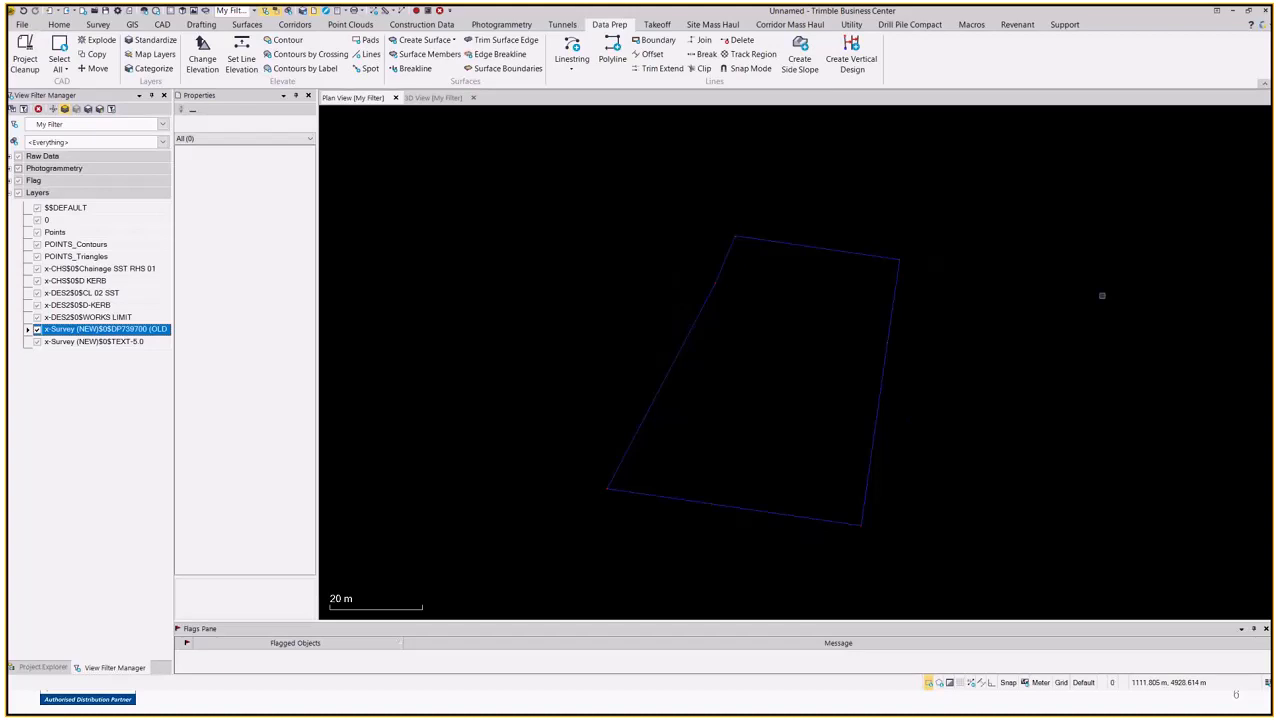
{"action": "key", "text": "Up"}
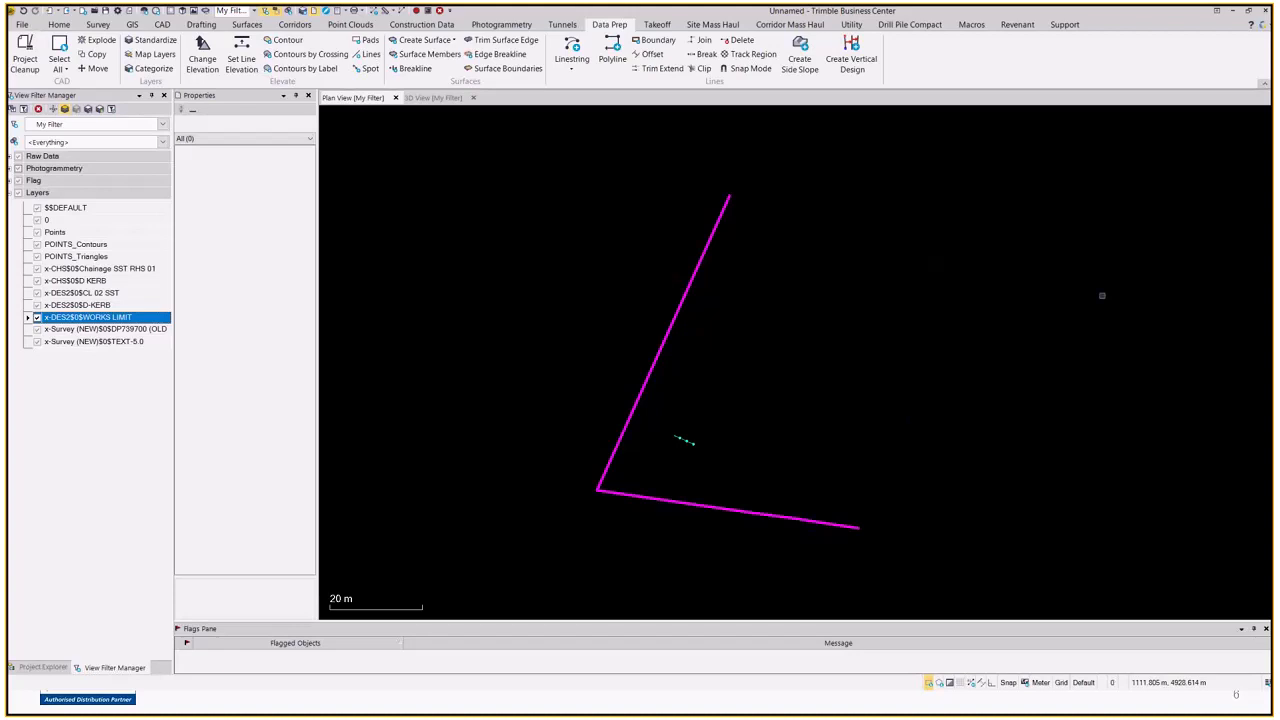
{"action": "scroll", "coordinate": [597, 431], "scroll_direction": "up", "scroll_amount": 10}
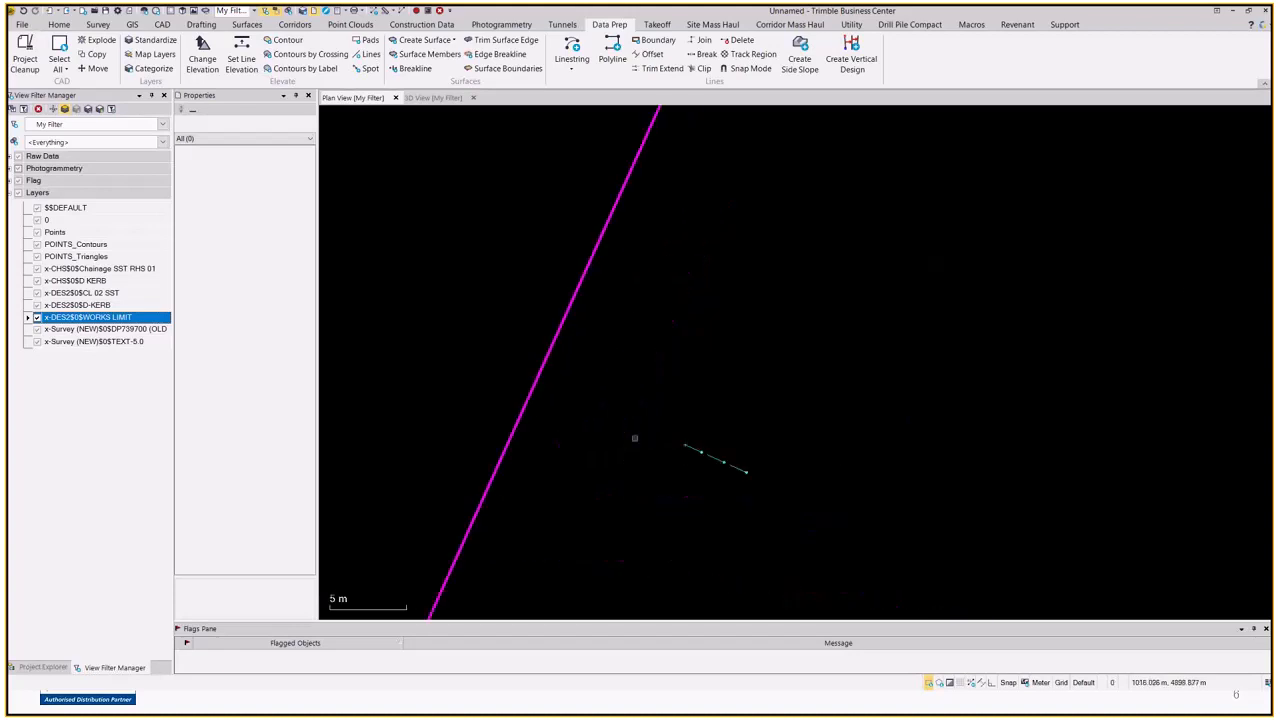
{"action": "scroll", "coordinate": [681, 452], "scroll_direction": "down", "scroll_amount": 10}
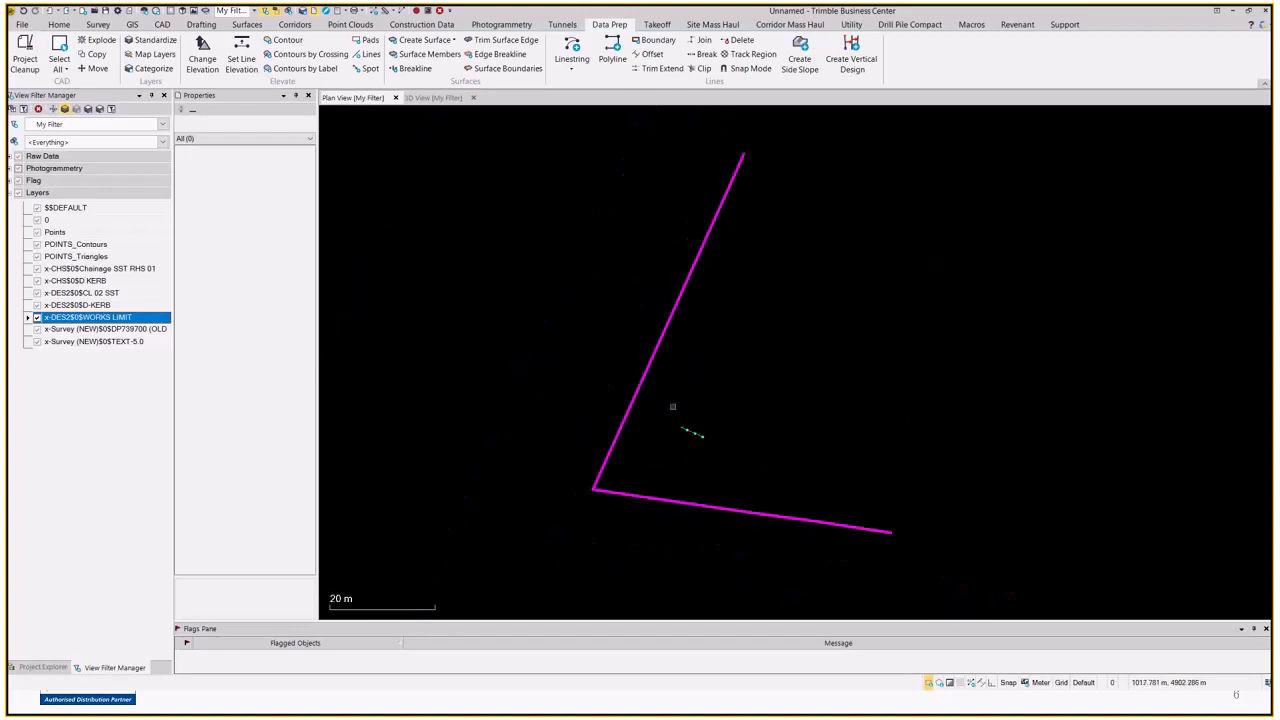
{"action": "key", "text": "Up"}
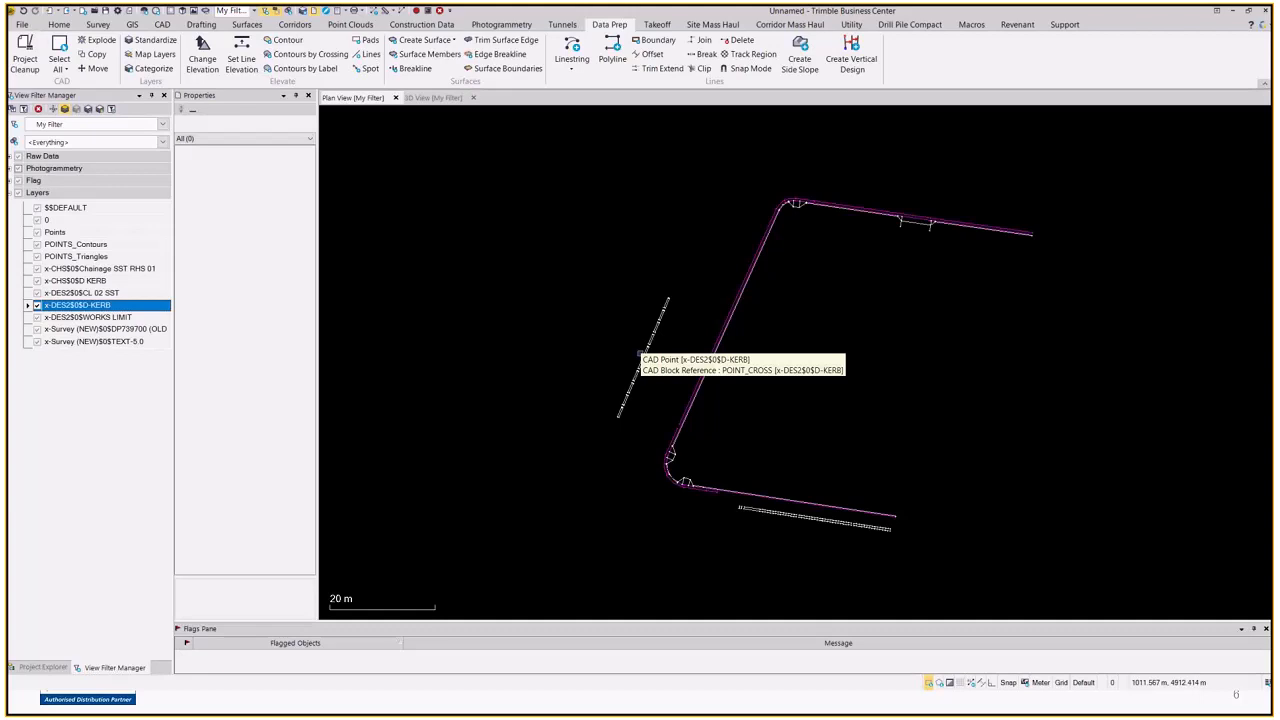
Inspect the kerb linework, and isolate the layers from x-DES2$0$CL 02 SST up through Points one after another to examine them
{"action": "scroll", "coordinate": [640, 356], "scroll_direction": "up", "scroll_amount": 6}
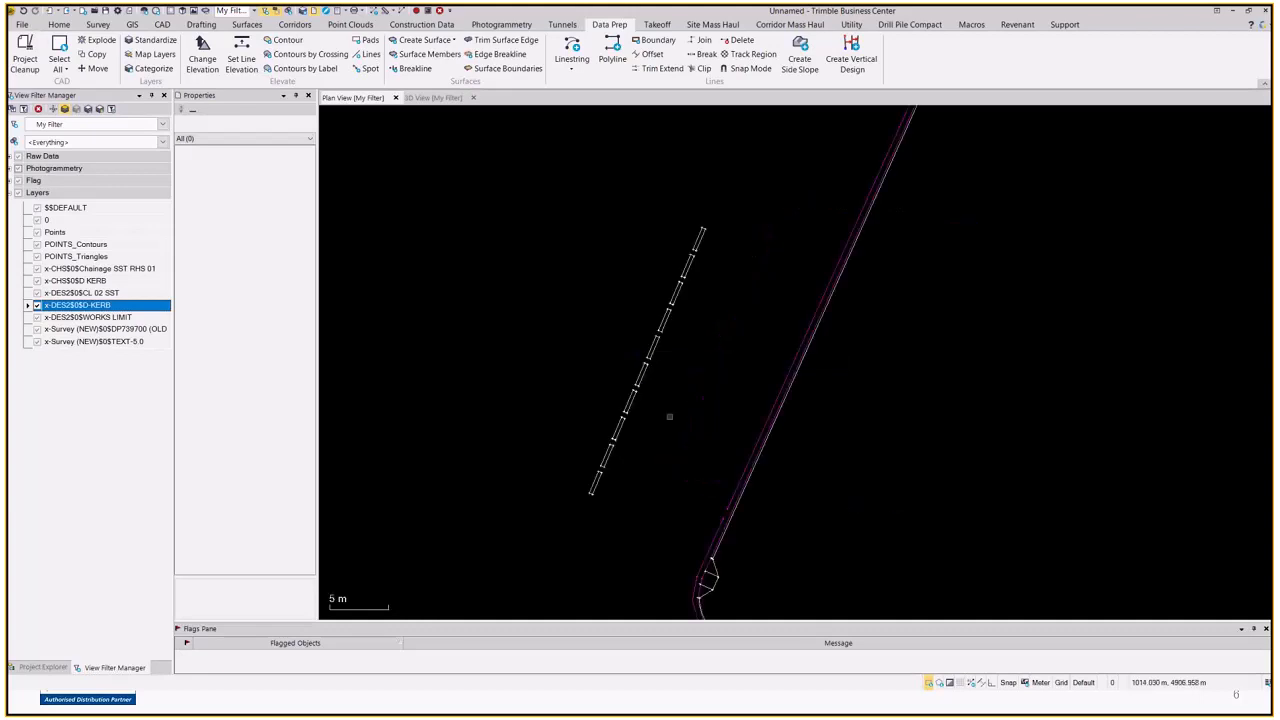
{"action": "scroll", "coordinate": [669, 416], "scroll_direction": "down", "scroll_amount": 2}
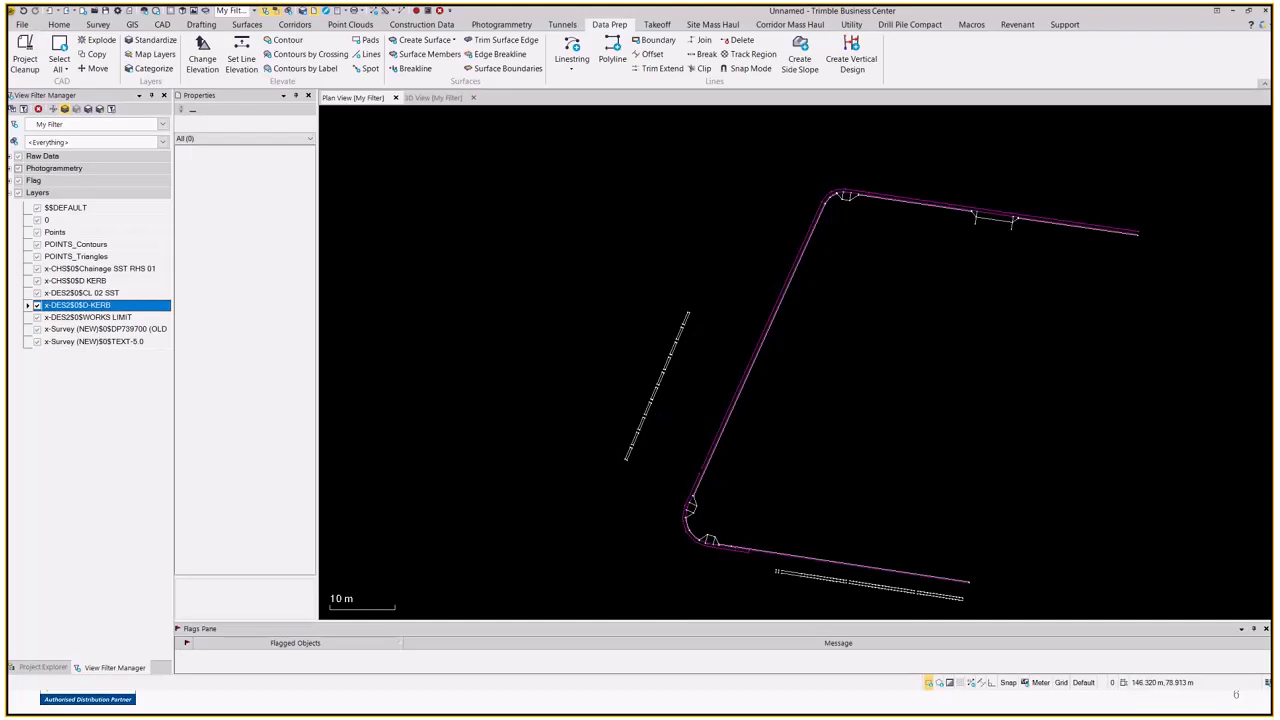
{"action": "left_click", "coordinate": [80, 293]}
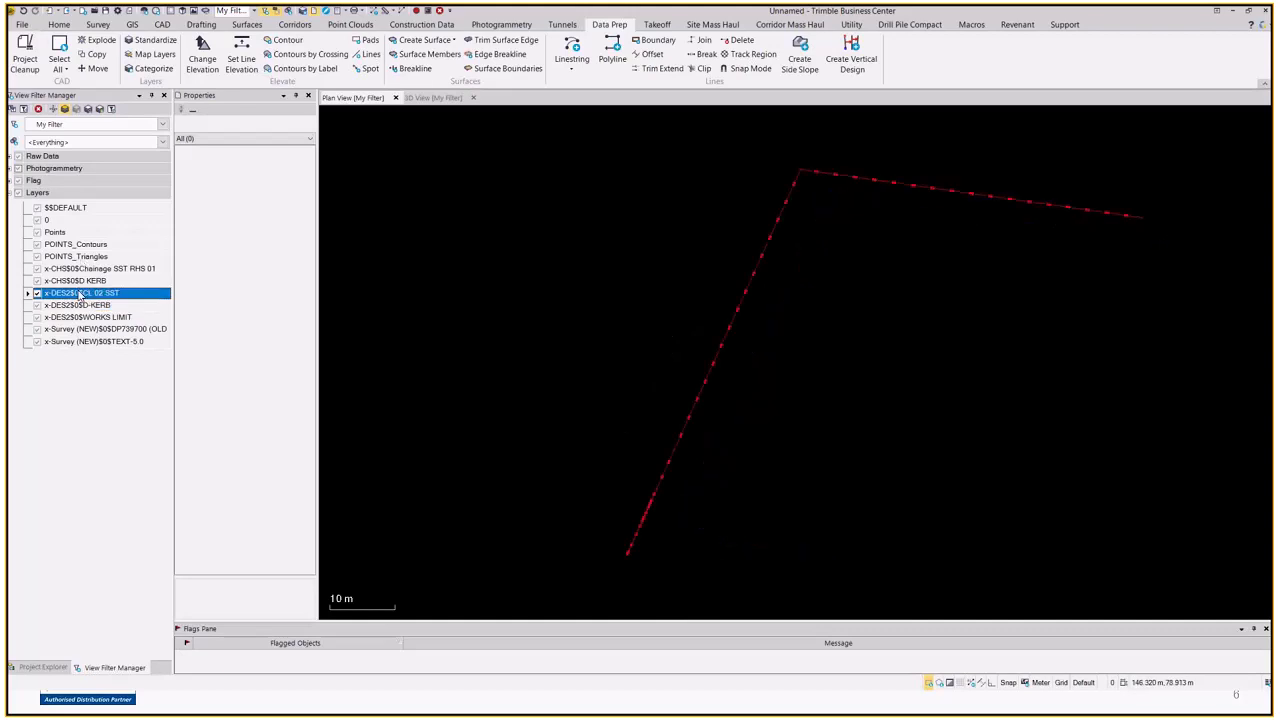
{"action": "key", "text": "Up"}
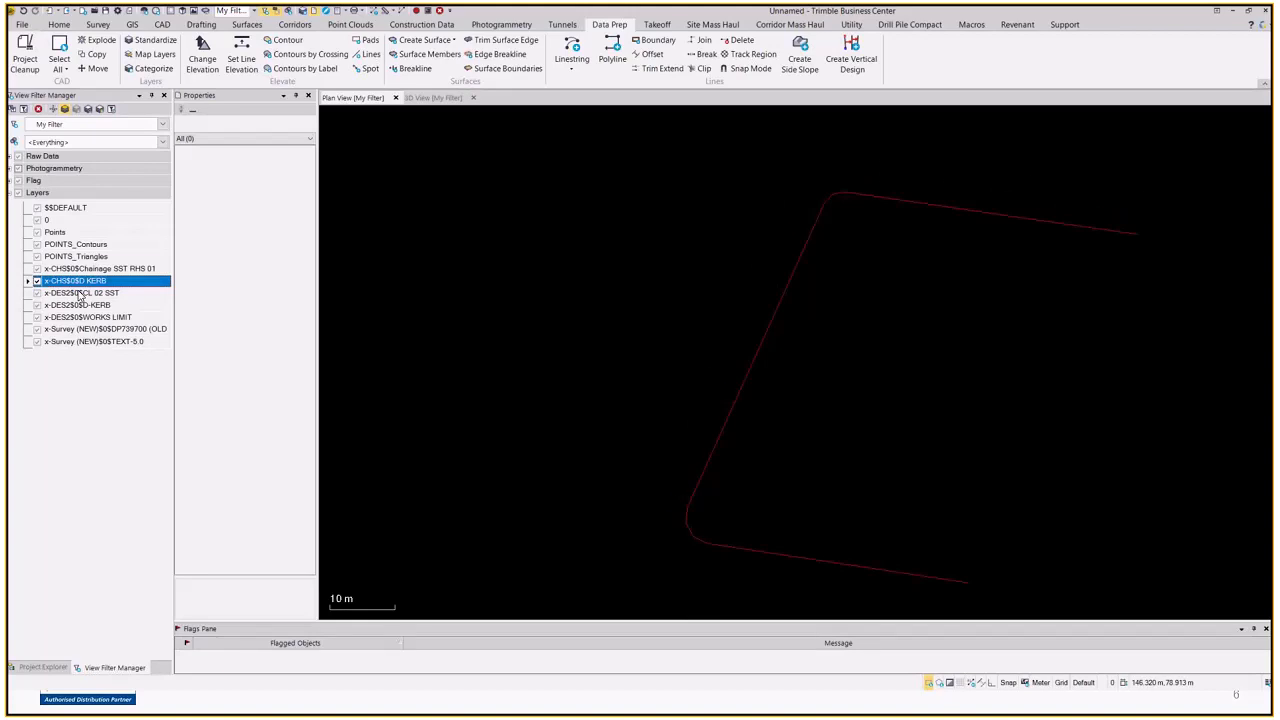
{"action": "key", "text": "Up"}
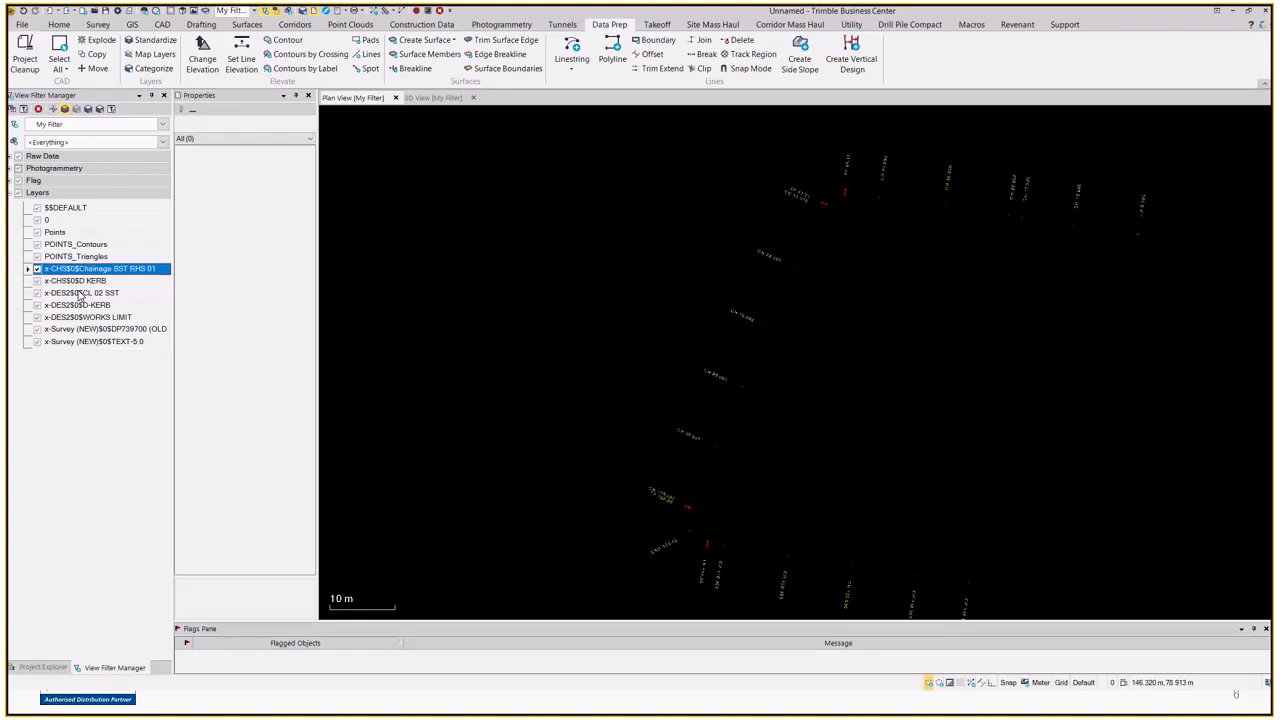
{"action": "key", "text": "Up"}
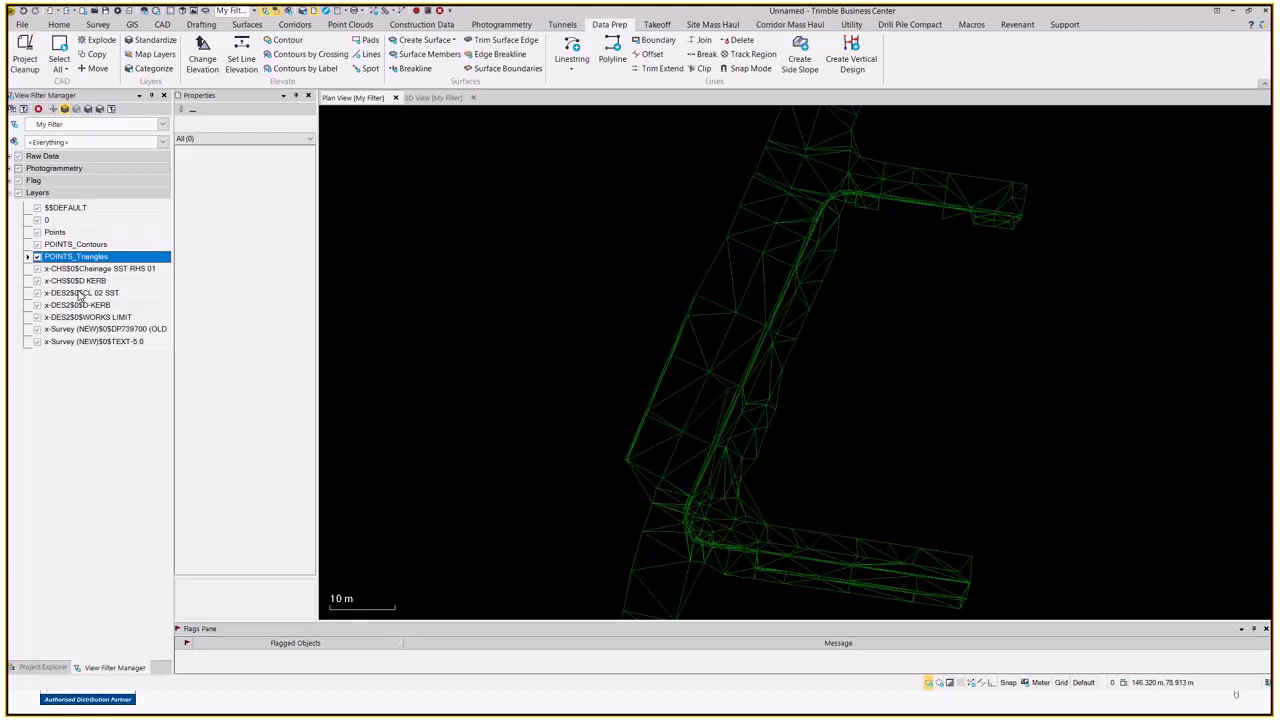
{"action": "key", "text": "Up"}
{"action": "key", "text": "Up"}
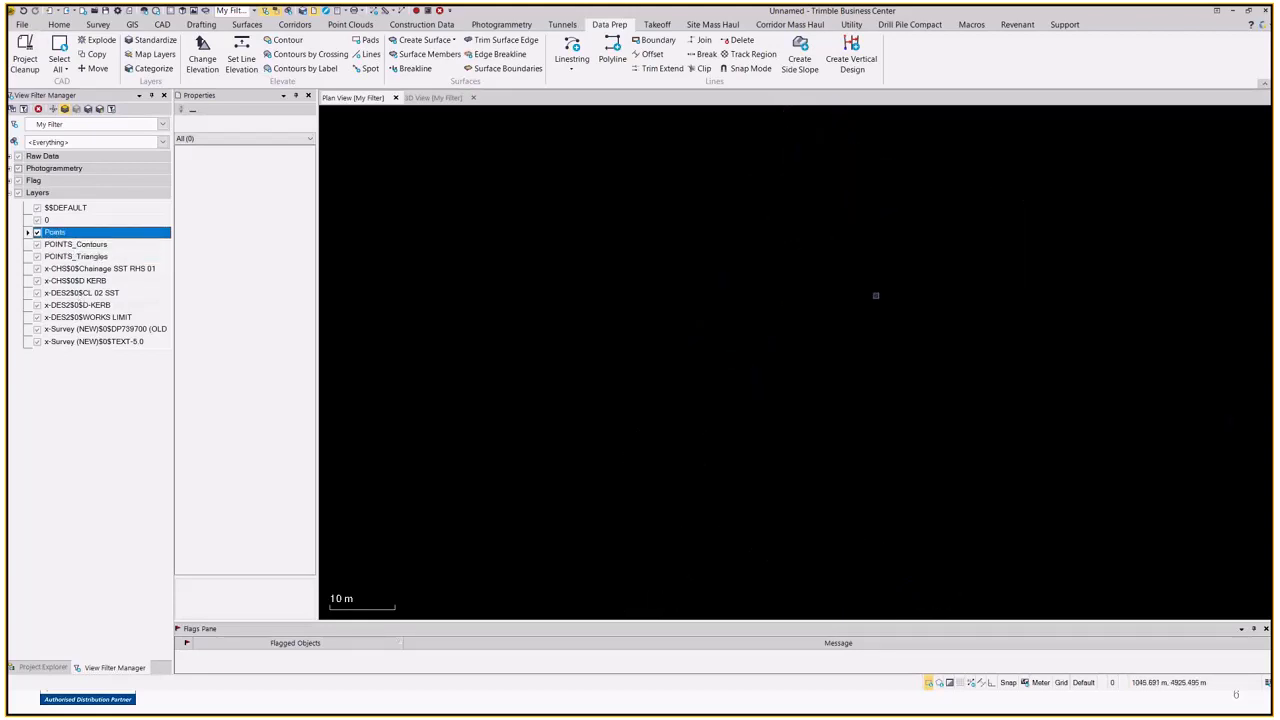
Turn on automatic zooming to the isolated layer and review the layers between POINTS_Contours and x-DES2$0$CL 02 SST
{"action": "left_click", "coordinate": [55, 109]}
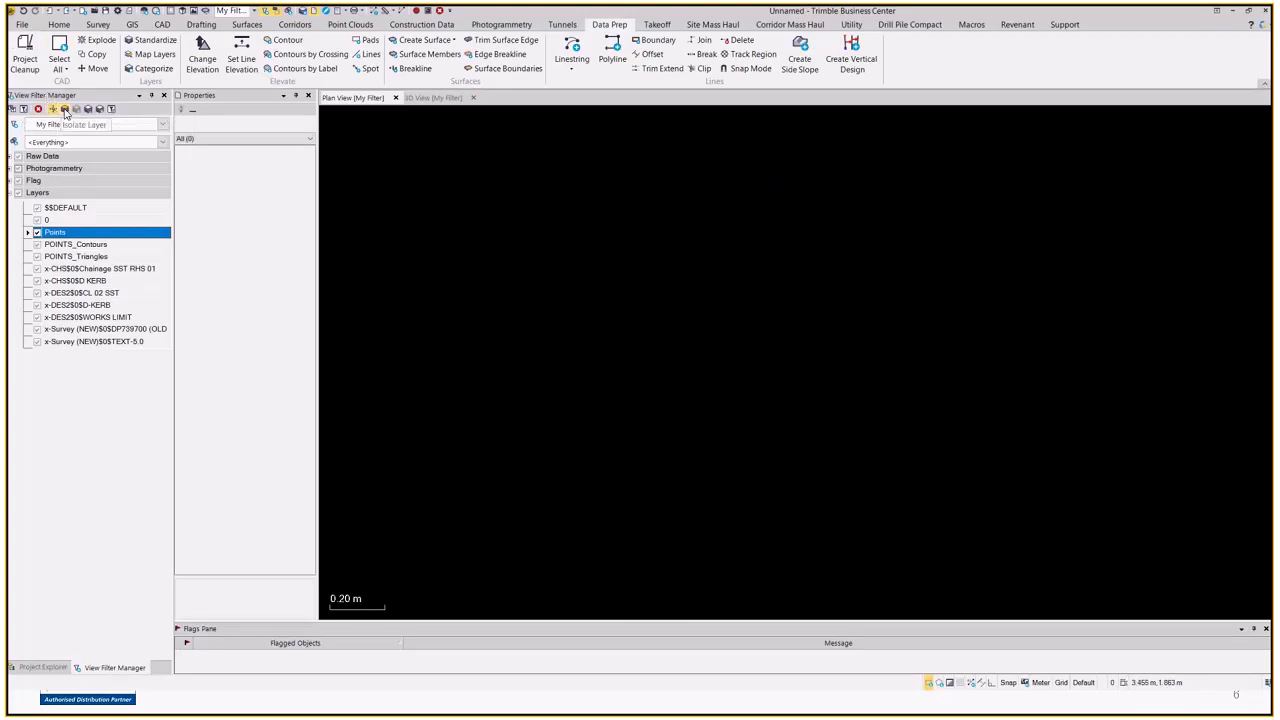
{"action": "left_click", "coordinate": [100, 244]}
{"action": "left_click", "coordinate": [98, 256]}
{"action": "left_click", "coordinate": [95, 280]}
{"action": "key", "text": "Down"}
{"action": "key", "text": "Down"}
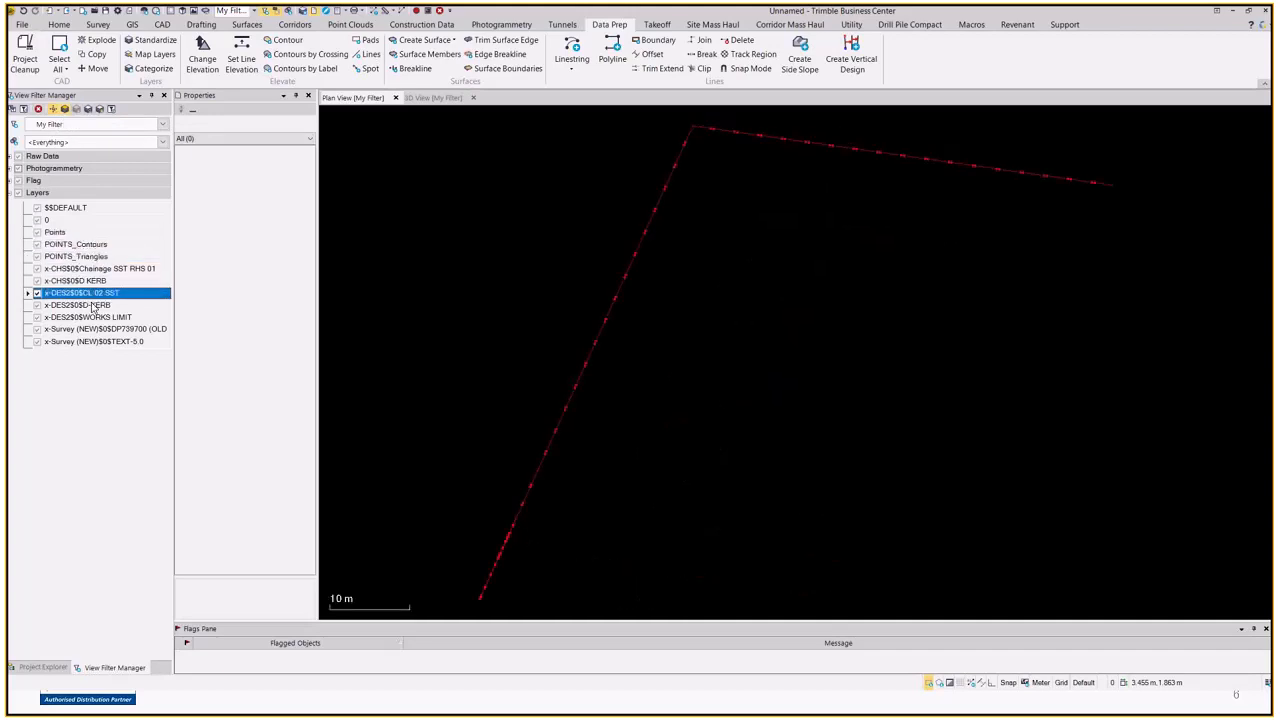
{"action": "key", "text": "Up"}
{"action": "key", "text": "Up"}
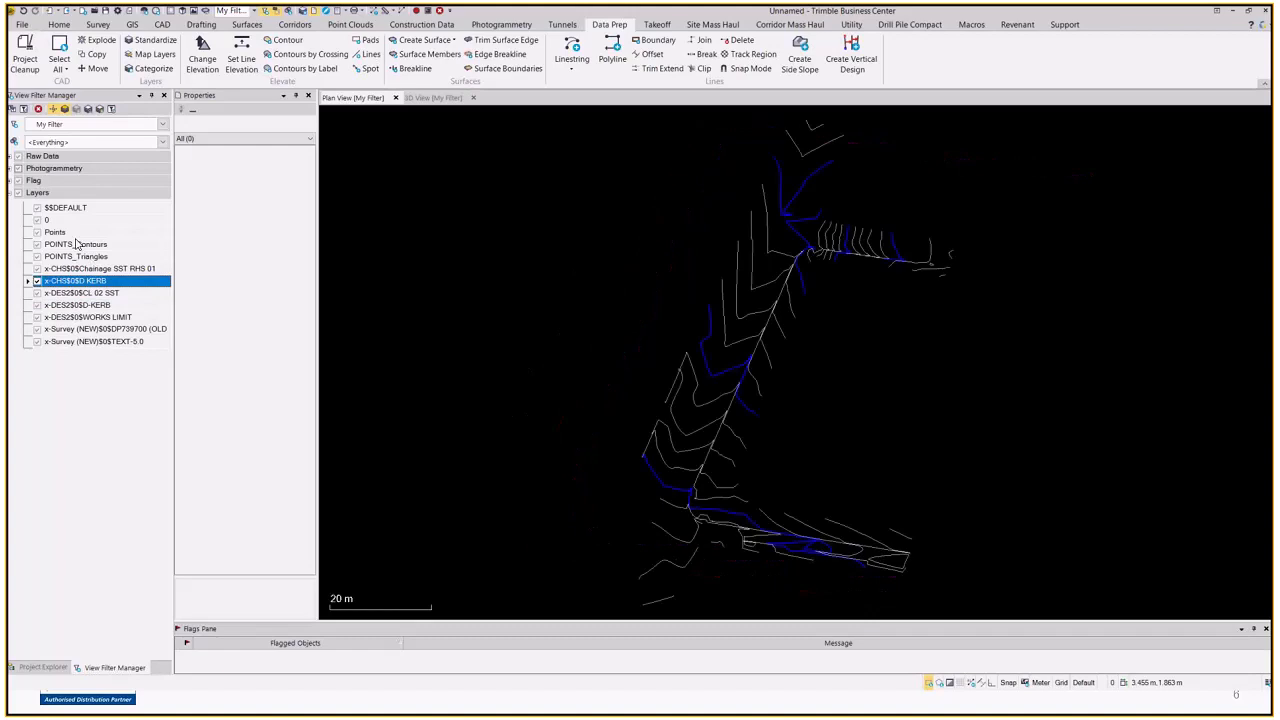
Isolate the POINTS_Contours, Points and 0 layers in turn to examine their contents
{"action": "left_click", "coordinate": [76, 244]}
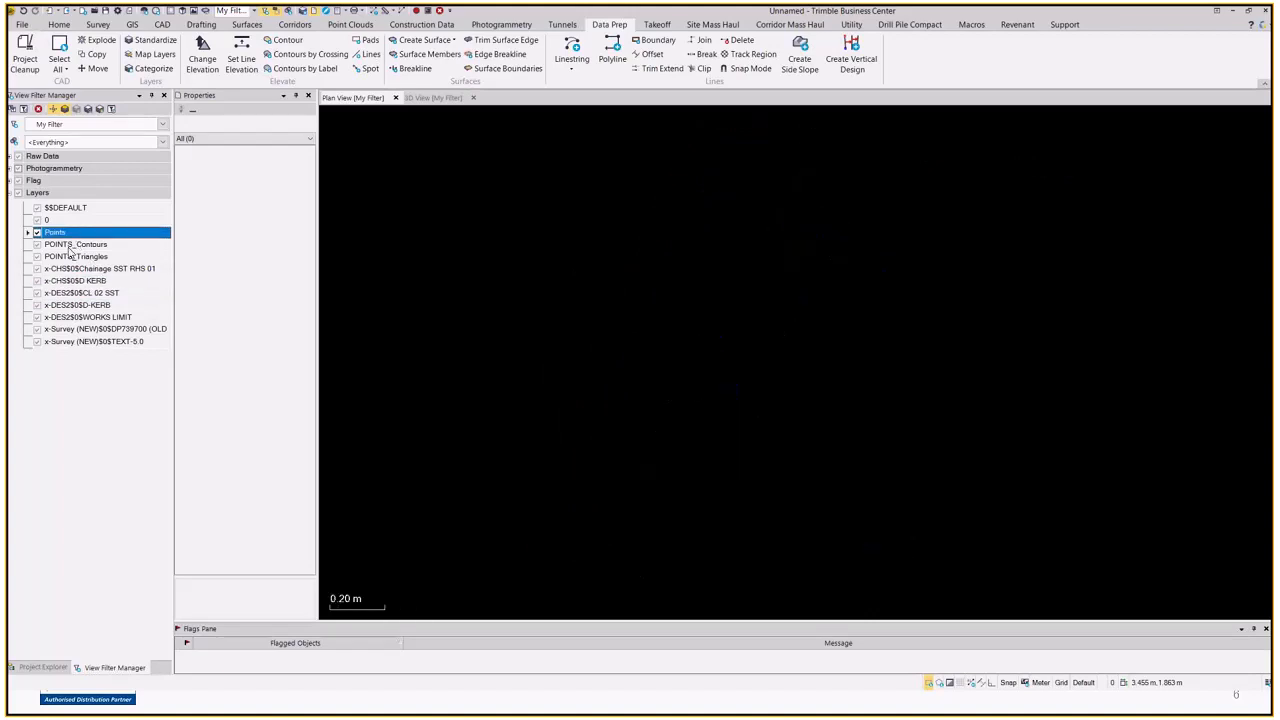
{"action": "left_click", "coordinate": [70, 234]}
{"action": "left_click", "coordinate": [69, 223]}
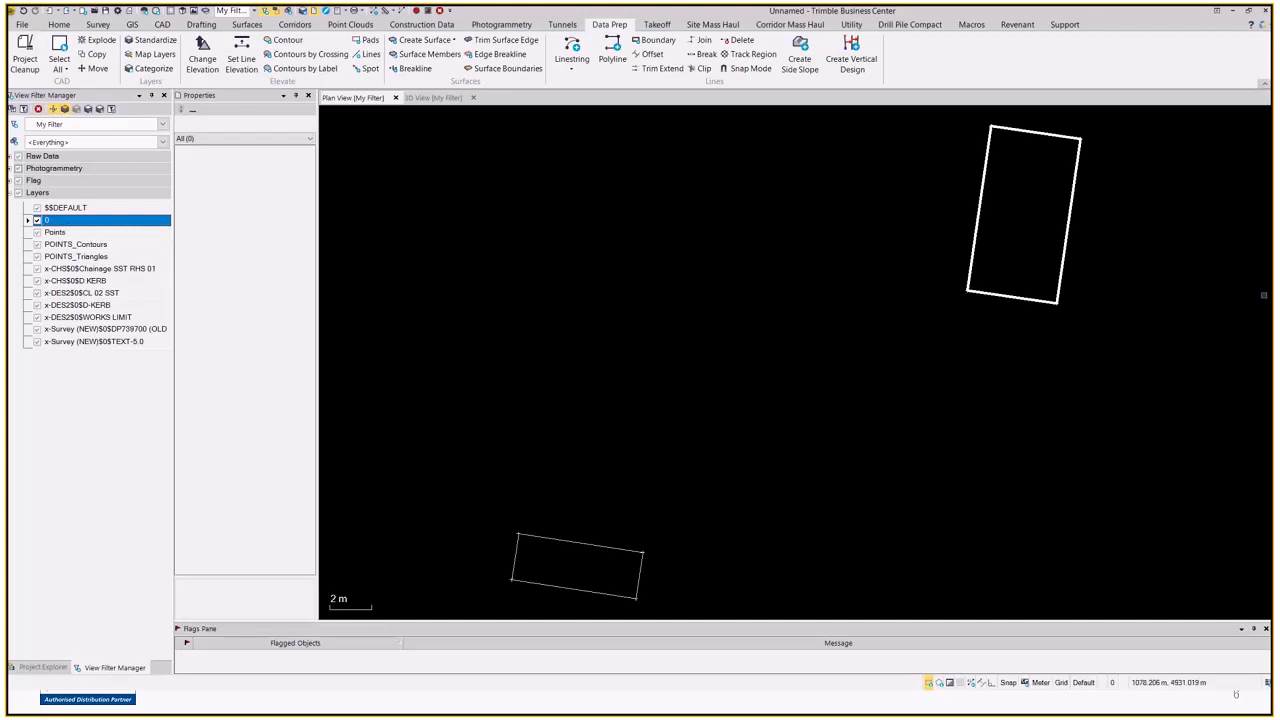
Isolate the $$DEFAULT layer and examine its linework and points along the whole road, including both corners
{"action": "left_click", "coordinate": [72, 210]}
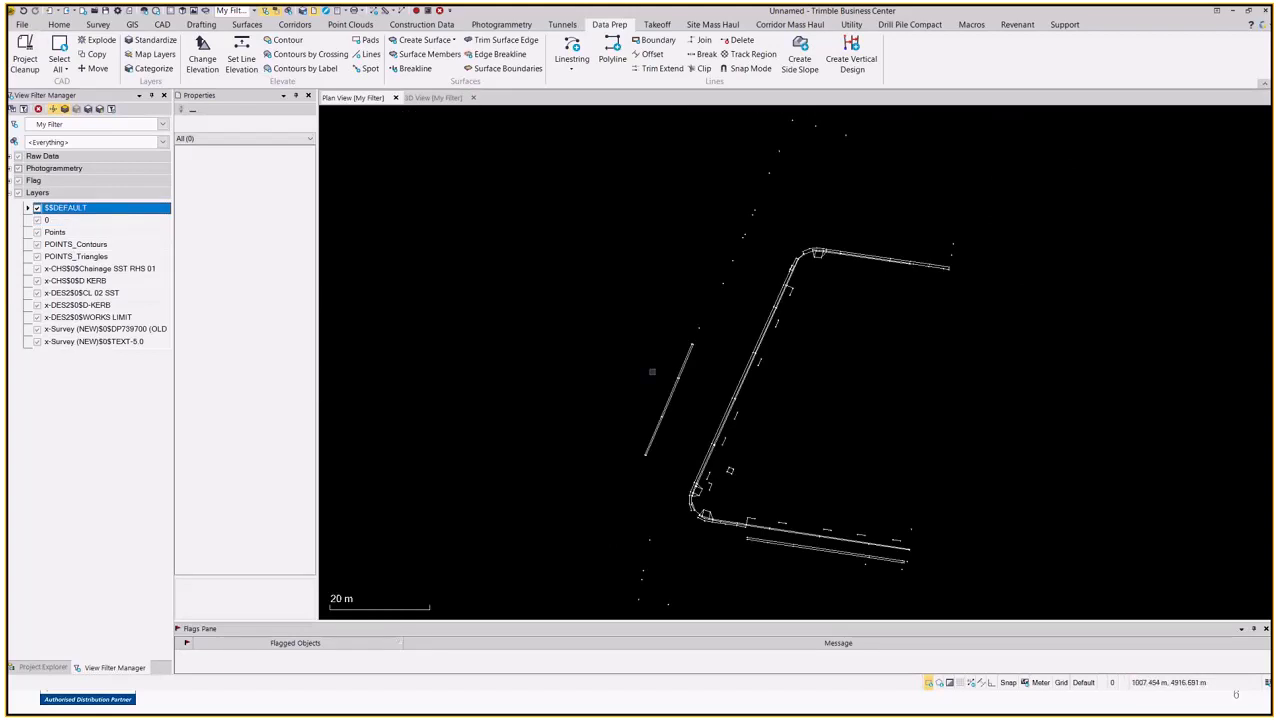
{"action": "scroll", "coordinate": [669, 328], "scroll_direction": "up", "scroll_amount": 1}
{"action": "scroll", "coordinate": [669, 328], "scroll_direction": "up", "scroll_amount": 1}
{"action": "middle_click_drag", "start_coordinate": [900, 420], "coordinate": [745, 520]}
{"action": "middle_click_drag", "start_coordinate": [894, 331], "coordinate": [763, 471]}
{"action": "scroll", "coordinate": [750, 389], "scroll_direction": "up", "scroll_amount": 2}
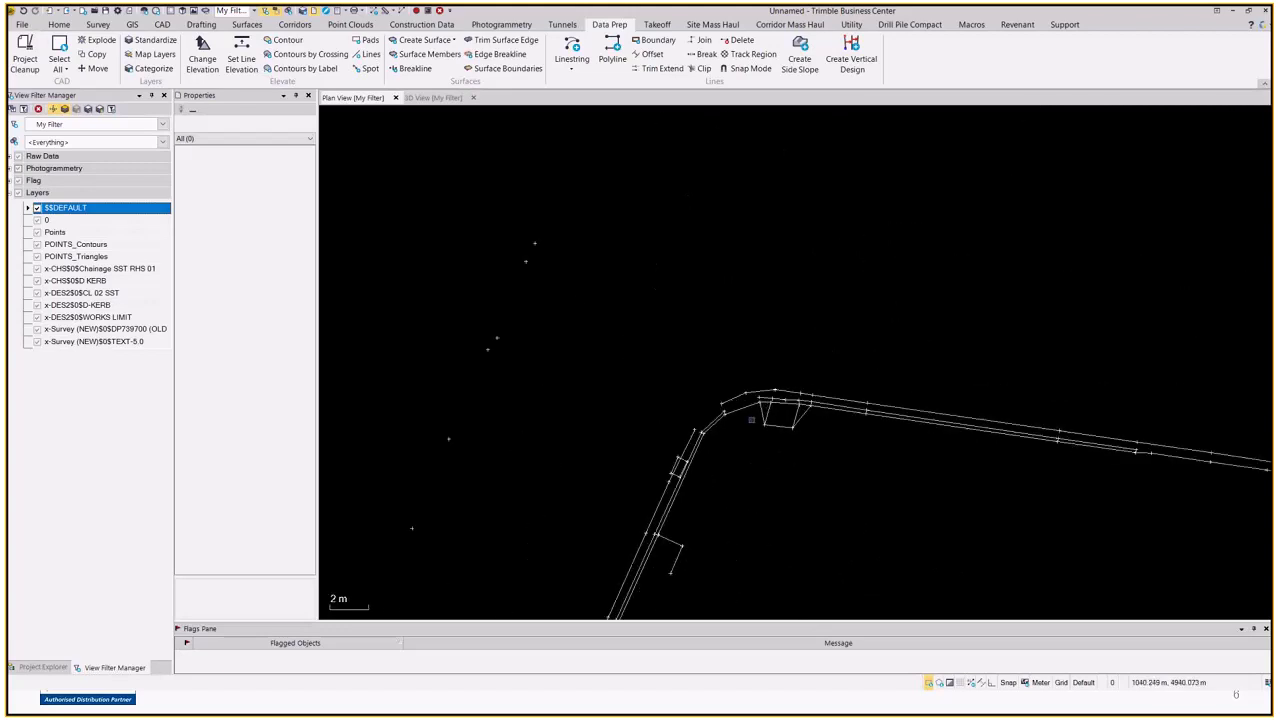
{"action": "scroll", "coordinate": [751, 389], "scroll_direction": "up", "scroll_amount": 1}
{"action": "scroll", "coordinate": [847, 390], "scroll_direction": "down", "scroll_amount": 3}
{"action": "middle_click_drag", "start_coordinate": [987, 428], "coordinate": [523, 303]}
{"action": "scroll", "coordinate": [903, 352], "scroll_direction": "up", "scroll_amount": 1}
{"action": "scroll", "coordinate": [825, 357], "scroll_direction": "down", "scroll_amount": 2}
{"action": "middle_click_drag", "start_coordinate": [678, 348], "coordinate": [1040, 294]}
{"action": "middle_click_drag", "start_coordinate": [749, 451], "coordinate": [900, 70]}
{"action": "scroll", "coordinate": [871, 128], "scroll_direction": "down", "scroll_amount": 5}
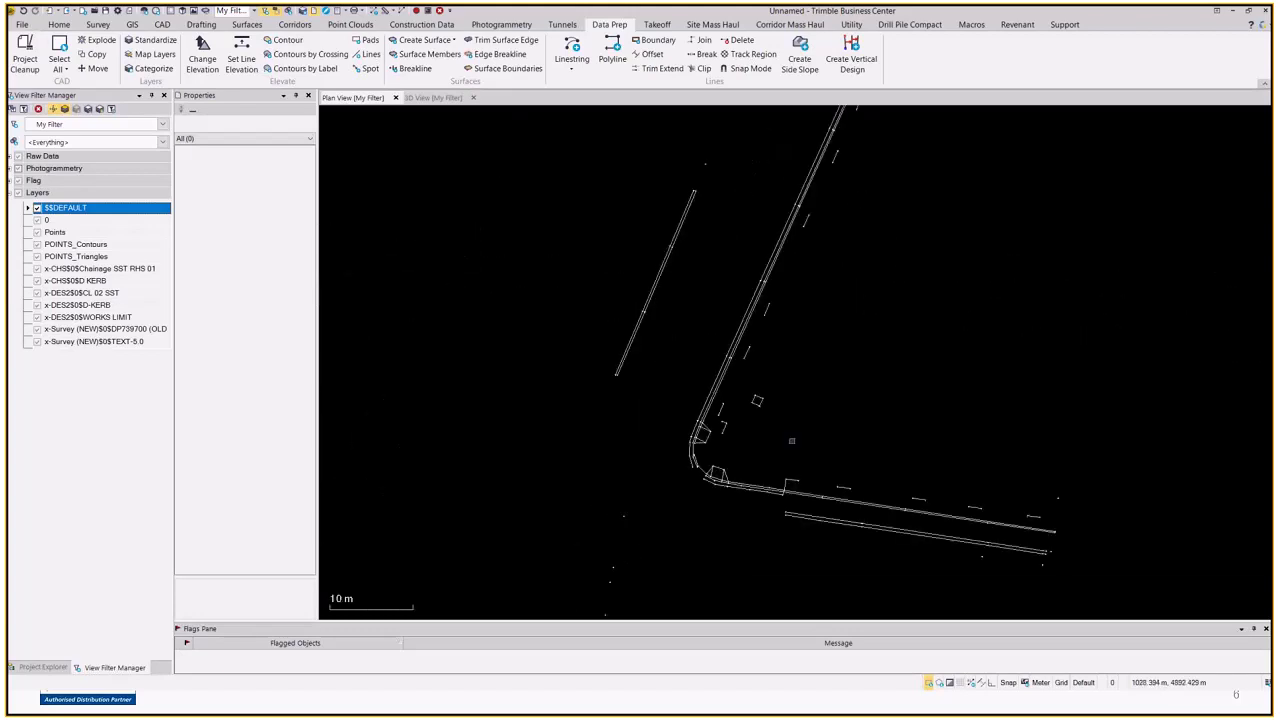
{"action": "scroll", "coordinate": [779, 490], "scroll_direction": "up", "scroll_amount": 2}
{"action": "scroll", "coordinate": [840, 463], "scroll_direction": "down", "scroll_amount": 2}
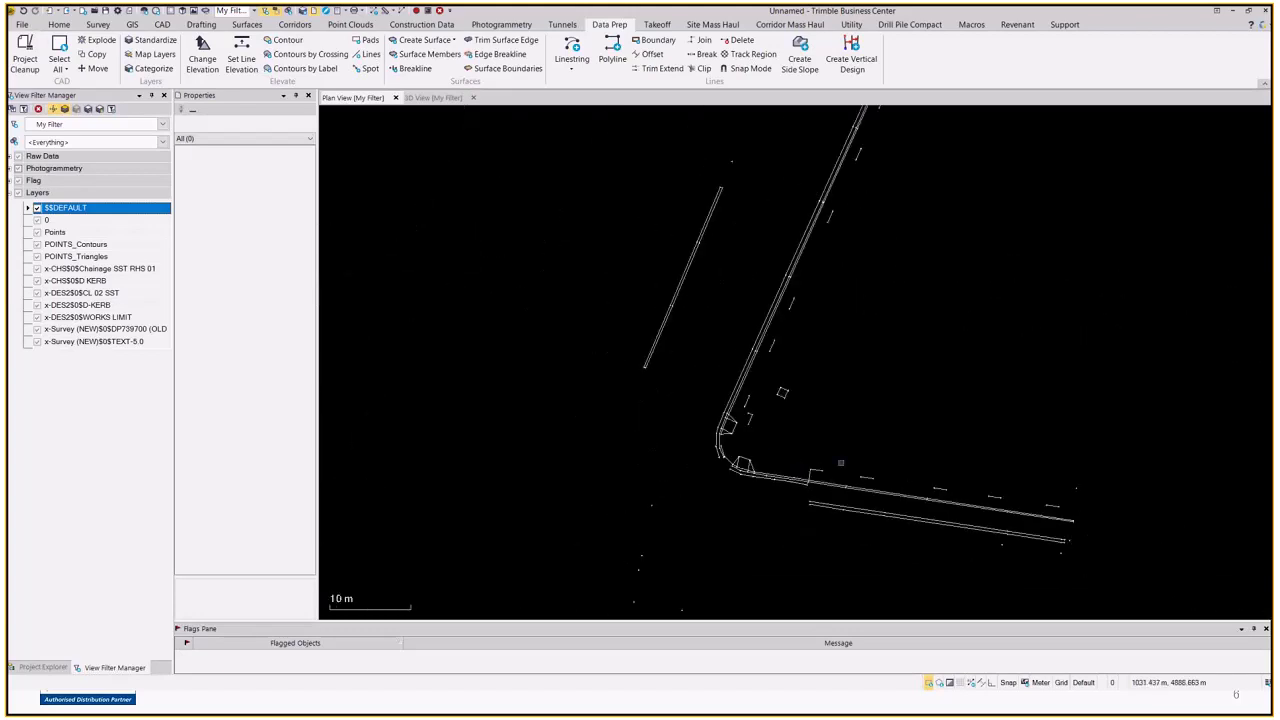
{"action": "scroll", "coordinate": [841, 463], "scroll_direction": "down", "scroll_amount": 1}
{"action": "middle_click_drag", "start_coordinate": [917, 229], "coordinate": [805, 285]}
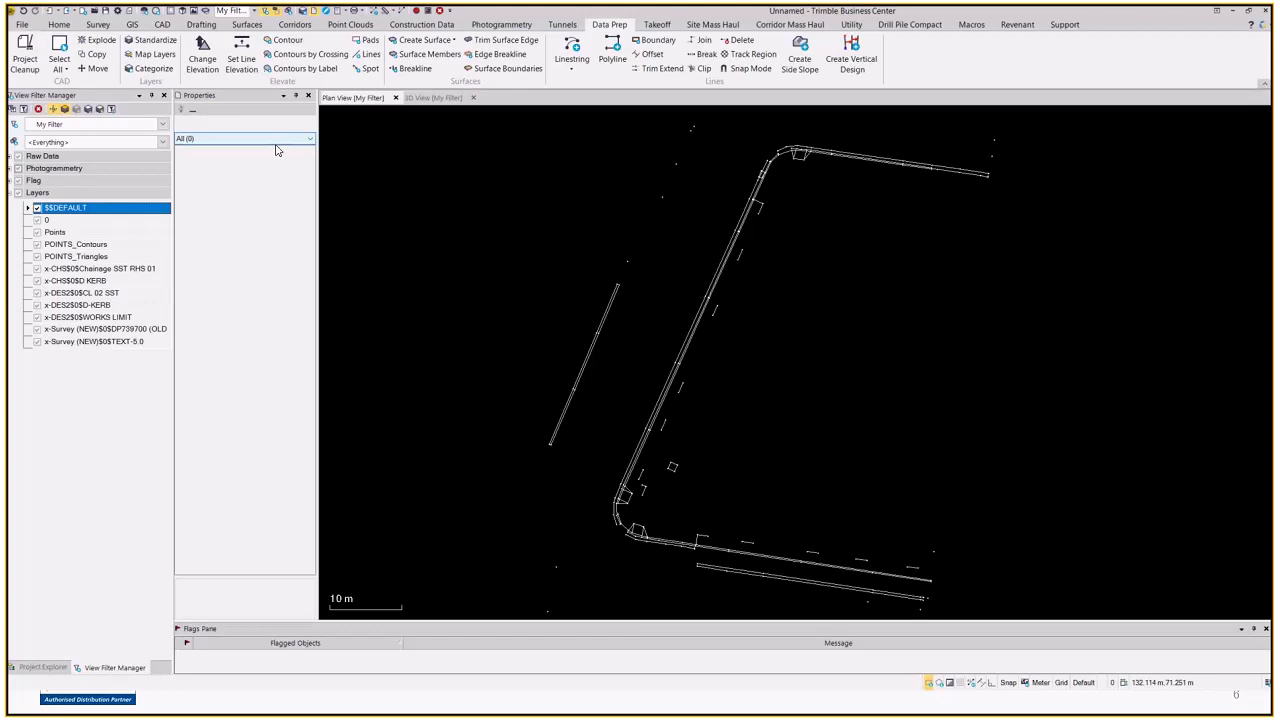
Turn off automatic zooming to the isolated layer, isolate layer 0 and select all of its objects in the plan view
{"action": "left_click", "coordinate": [63, 110]}
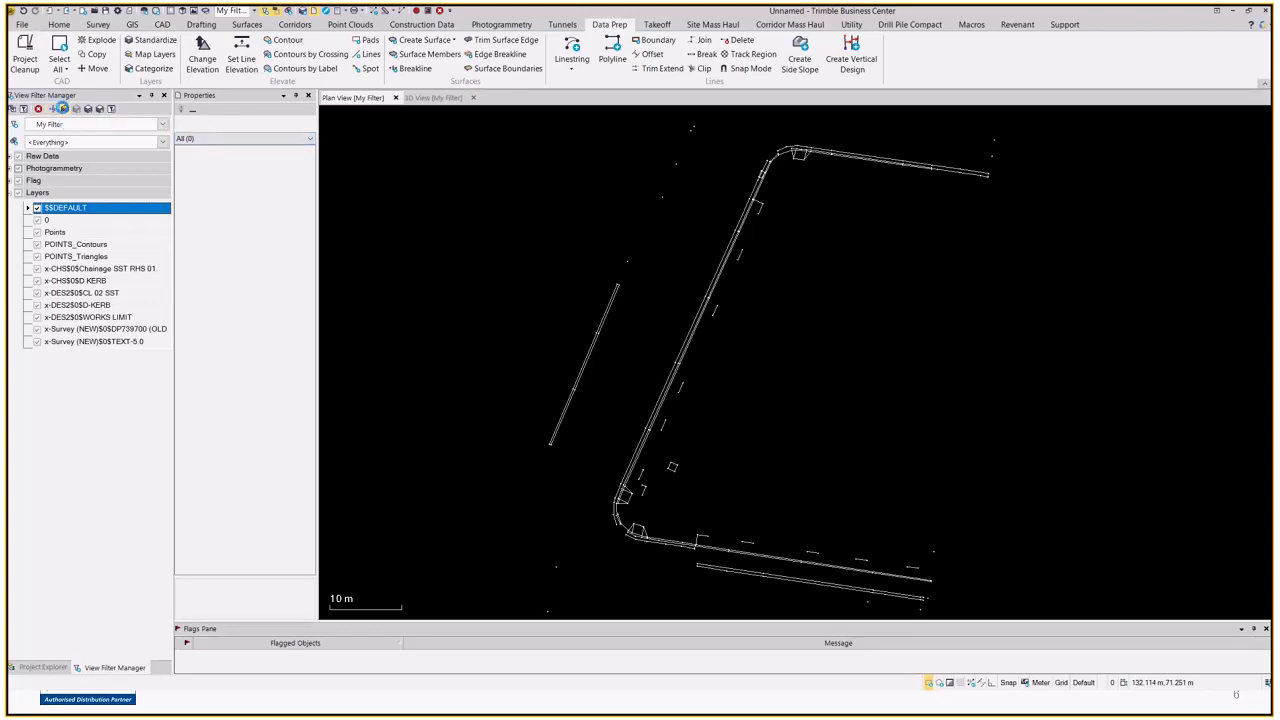
{"action": "left_click", "coordinate": [58, 220]}
{"action": "left_click", "coordinate": [80, 115]}
{"action": "scroll", "coordinate": [925, 265], "scroll_direction": "down", "scroll_amount": 1}
{"action": "left_click_drag", "start_coordinate": [803, 147], "coordinate": [995, 340]}
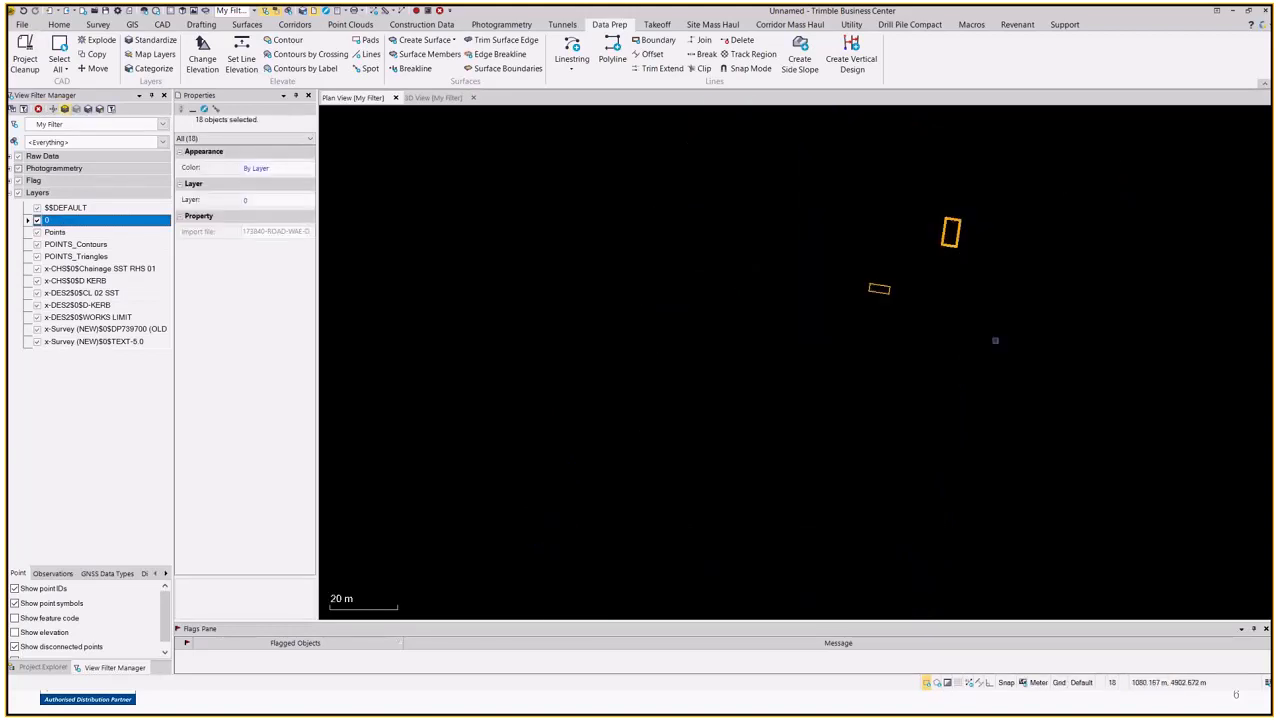
Move the selected layer 0 objects to a new layer named Design - Trash
{"action": "left_click", "coordinate": [307, 201]}
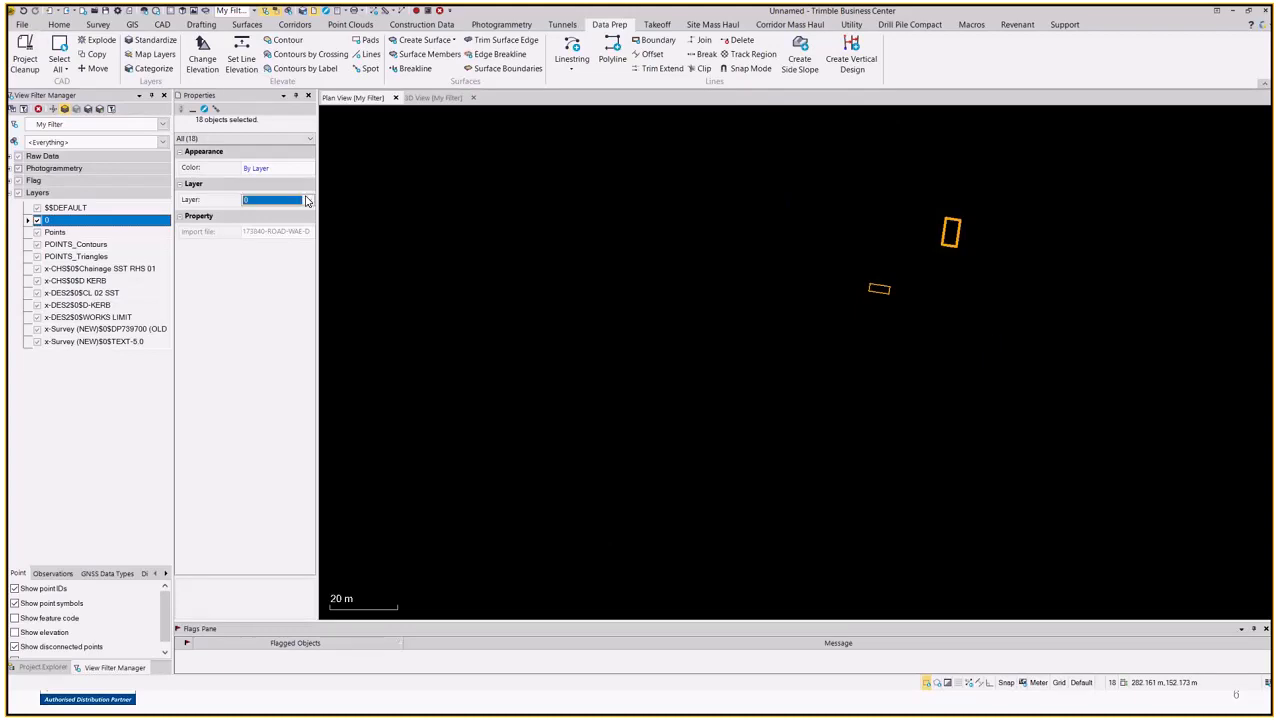
{"action": "left_click", "coordinate": [309, 200]}
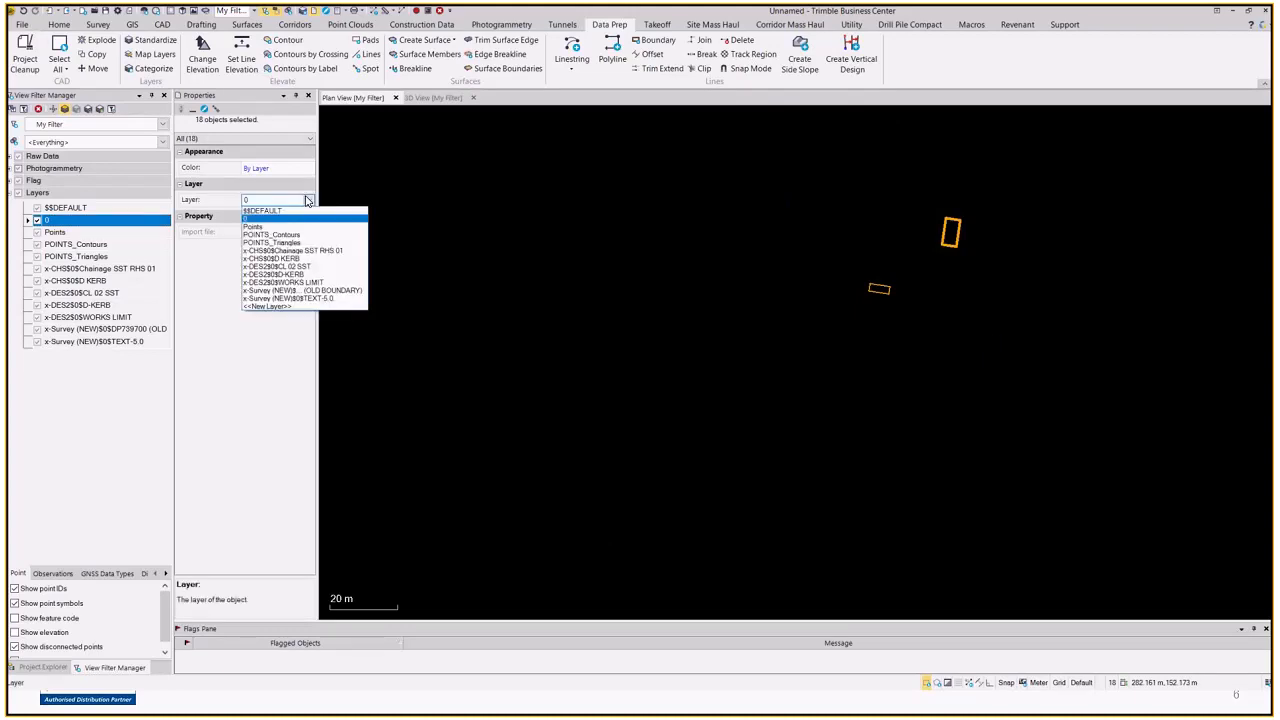
{"action": "left_click", "coordinate": [288, 306]}
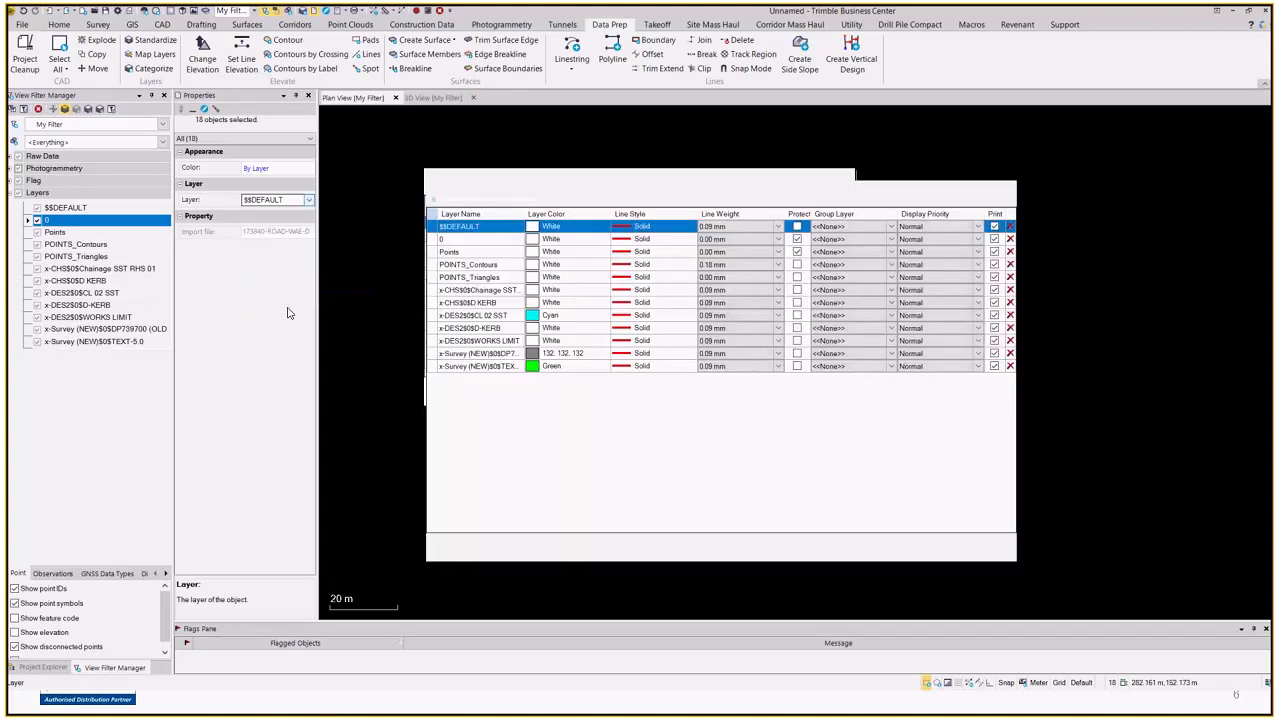
{"action": "type", "text": "Desig"}
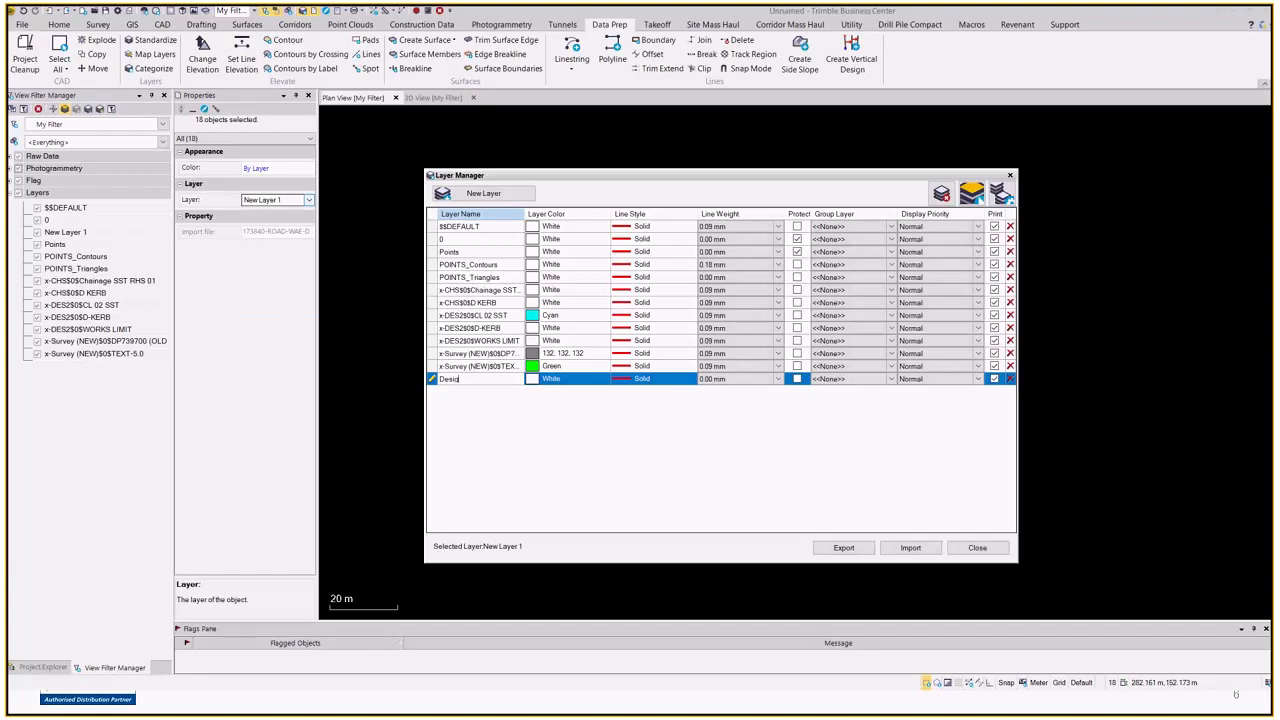
{"action": "type", "text": "n -"}
{"action": "type", "text": "Trash"}
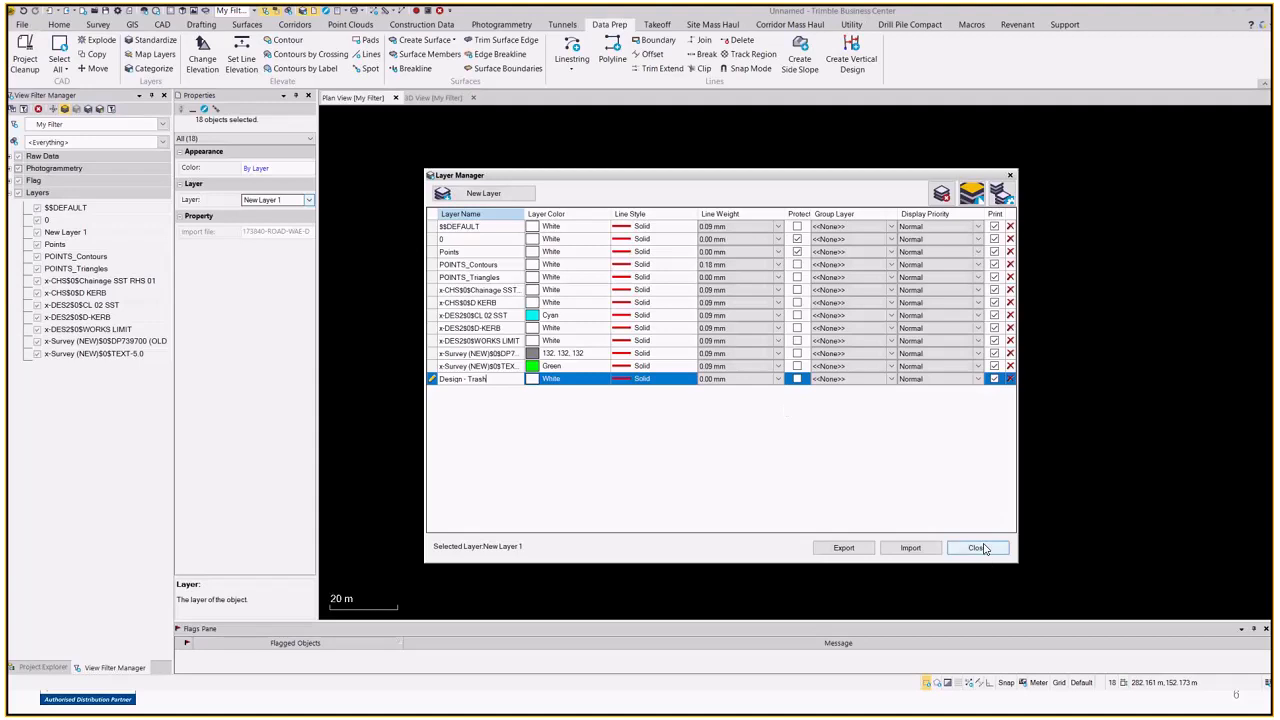
{"action": "left_click", "coordinate": [978, 548]}
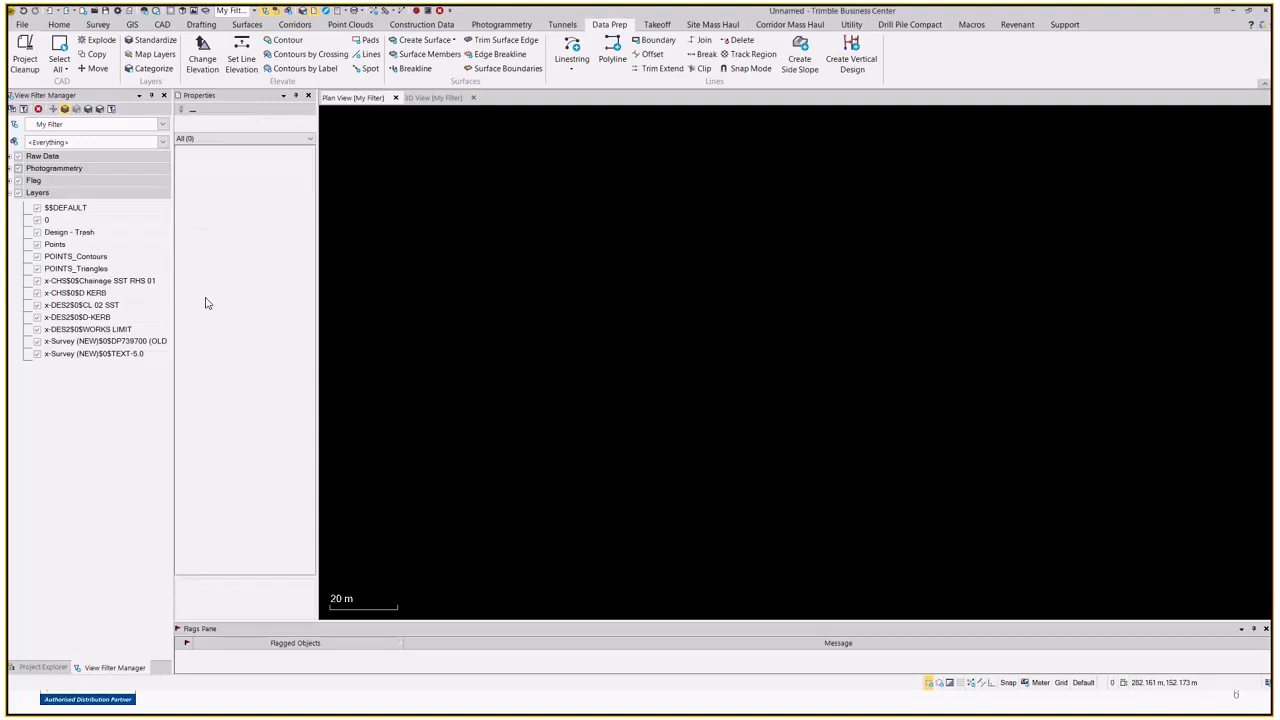
Isolate the Design - Trash, 0 and Points layers alternately to check where the moved objects are
{"action": "left_click", "coordinate": [52, 233]}
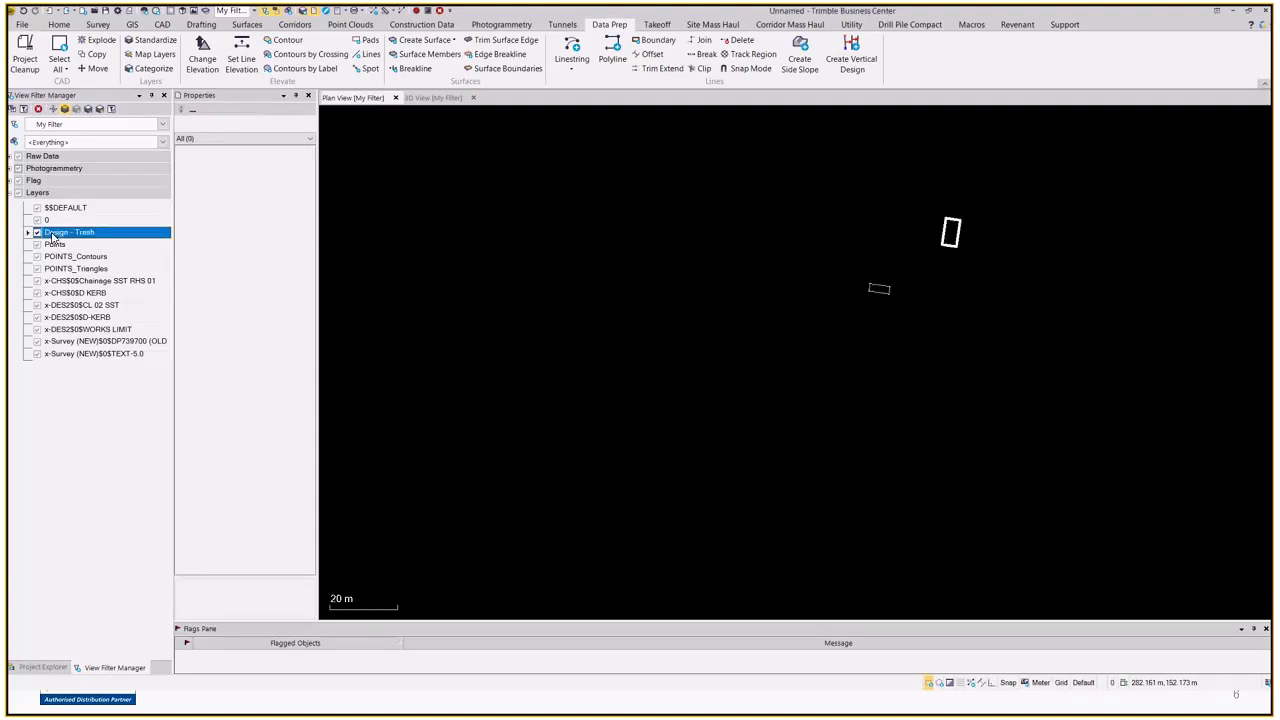
{"action": "left_click", "coordinate": [53, 221]}
{"action": "left_click", "coordinate": [55, 232]}
{"action": "left_click", "coordinate": [57, 223]}
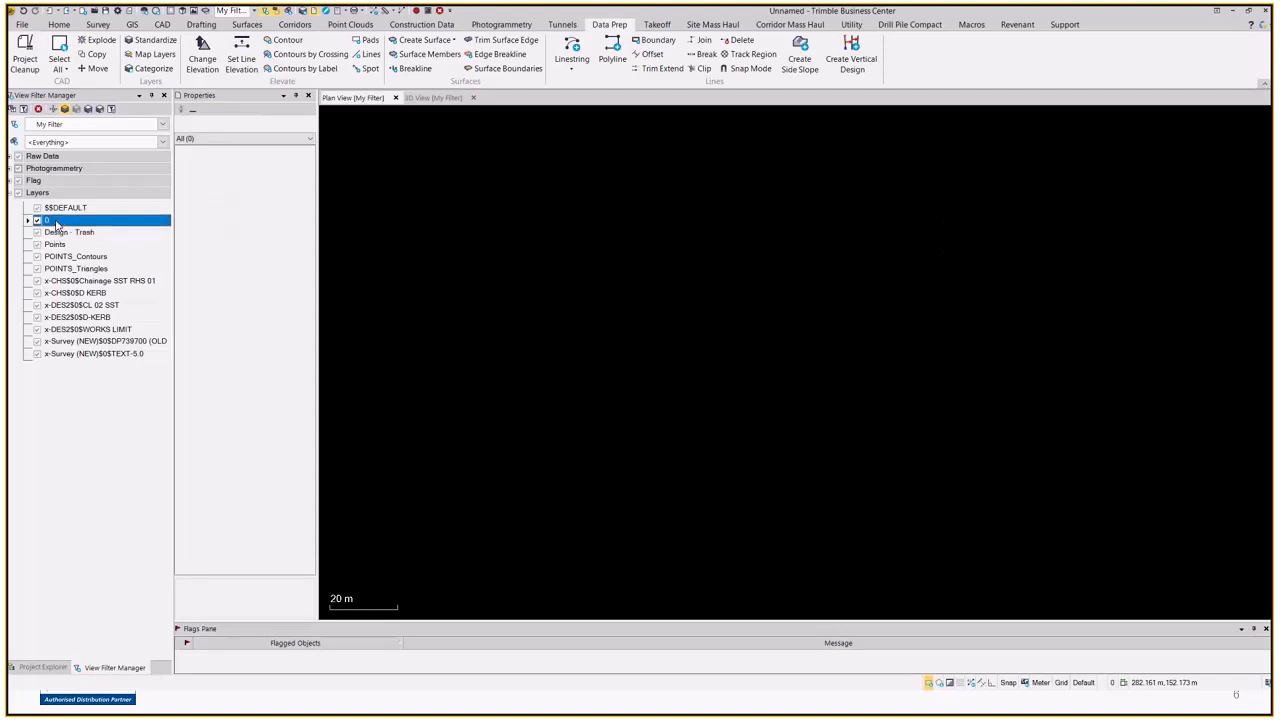
{"action": "left_click", "coordinate": [58, 245]}
{"action": "left_click", "coordinate": [50, 221]}
{"action": "left_click", "coordinate": [46, 246]}
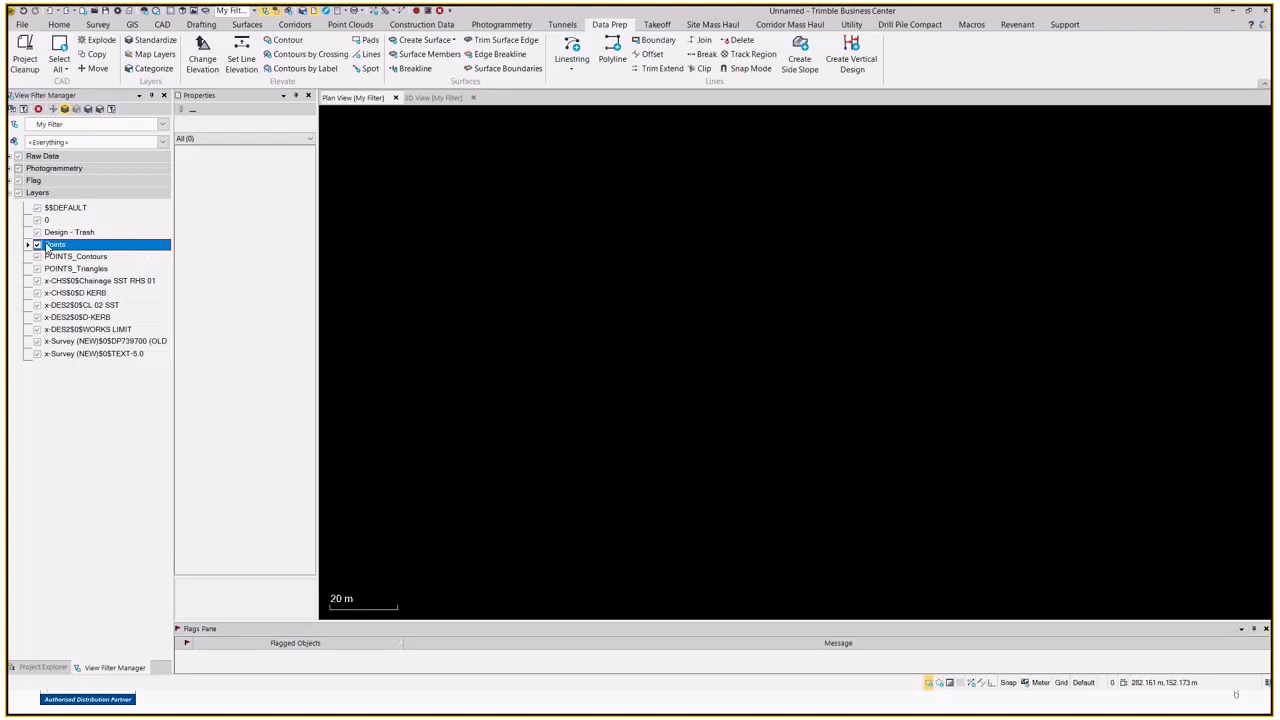
{"action": "left_click", "coordinate": [65, 222]}
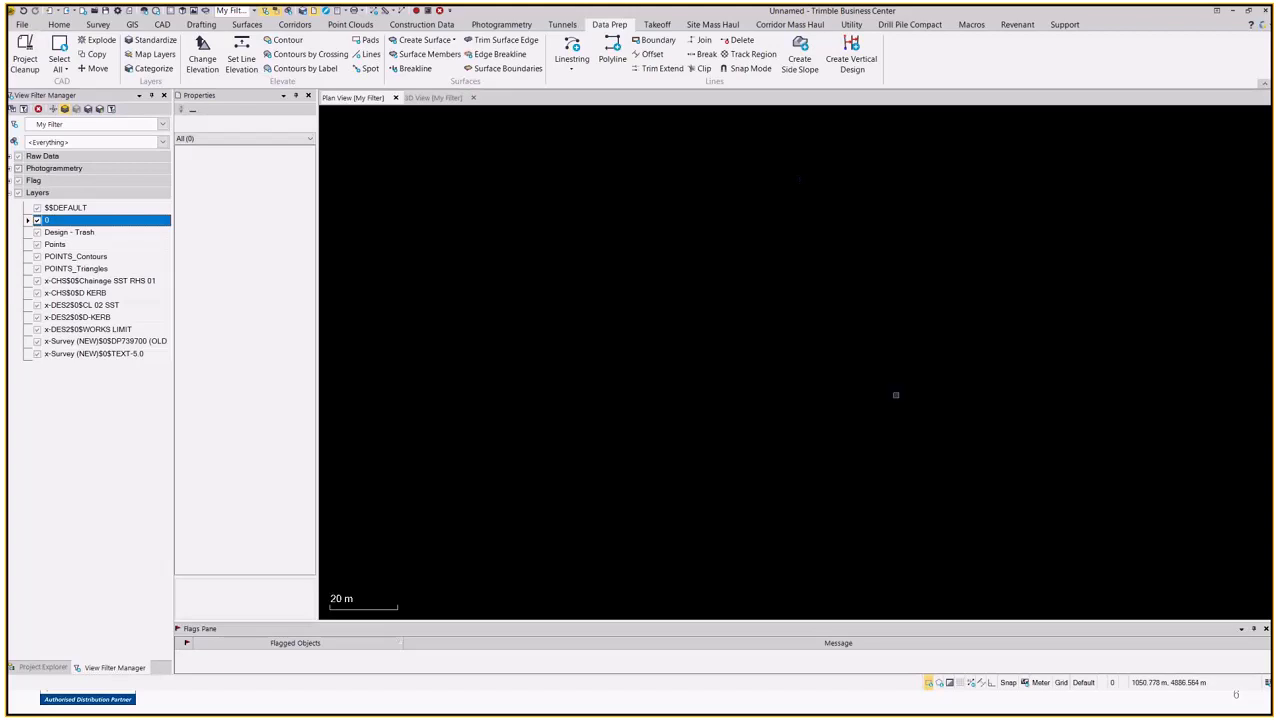
Isolate the $$DEFAULT layer, start Relayer Objects and select the scattered points north of the road's upper corner
{"action": "left_click", "coordinate": [64, 208]}
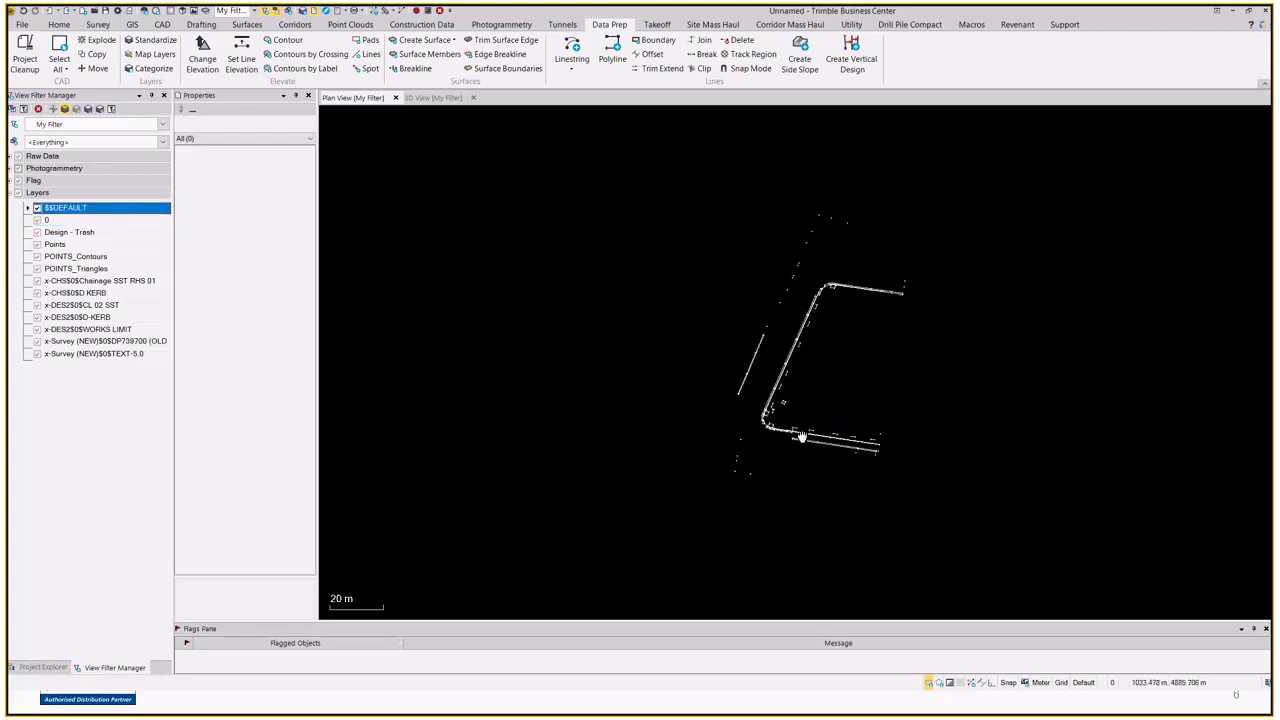
{"action": "middle_click_drag", "start_coordinate": [801, 437], "coordinate": [779, 444]}
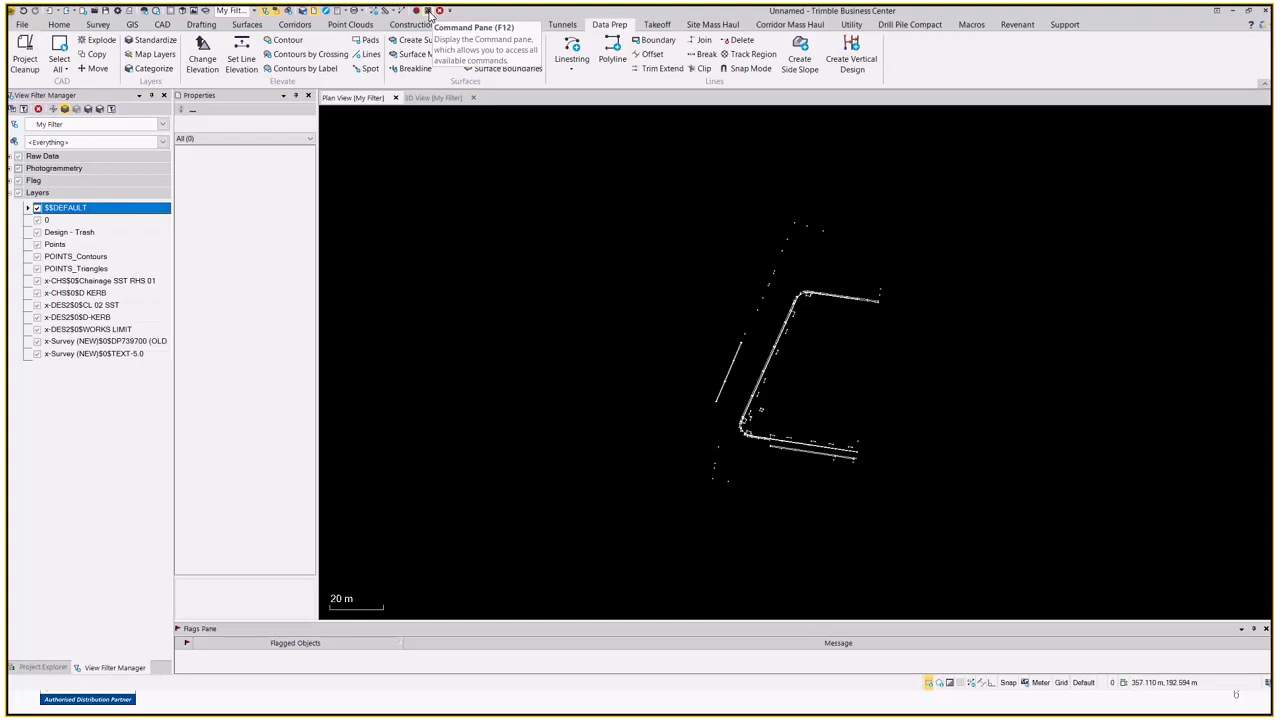
{"action": "left_click", "coordinate": [428, 11]}
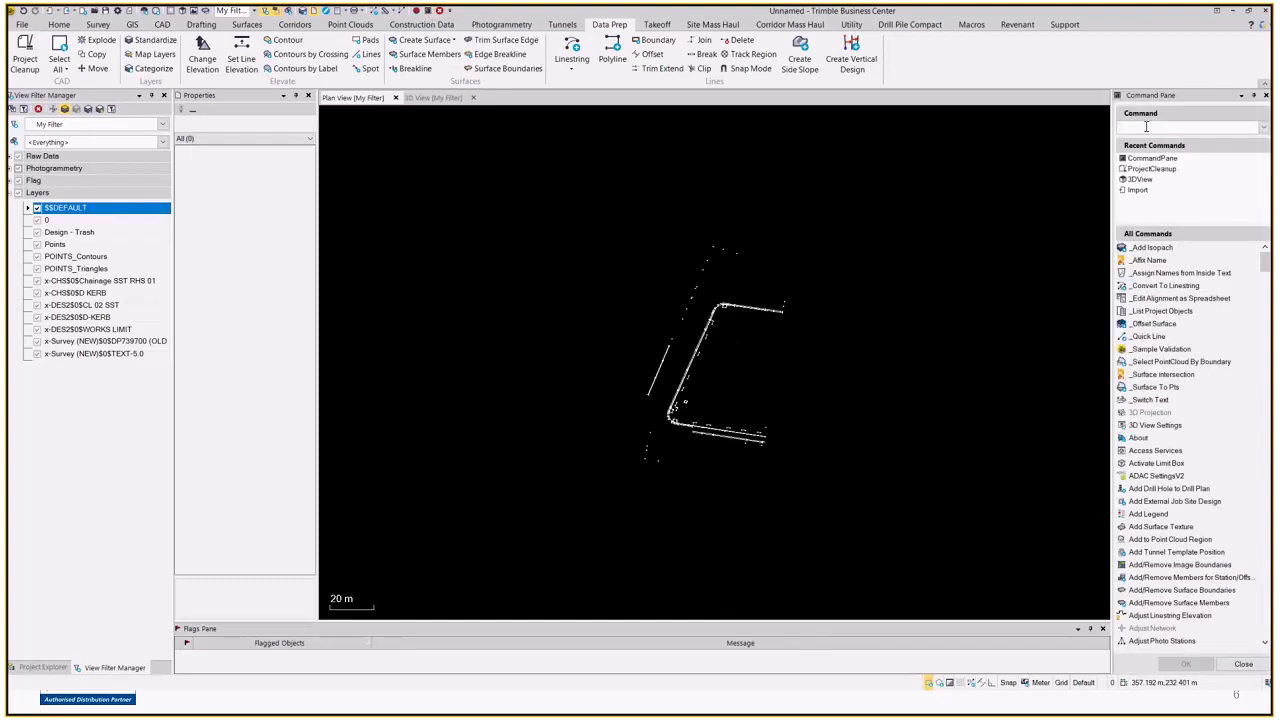
{"action": "type", "text": "relayer"}
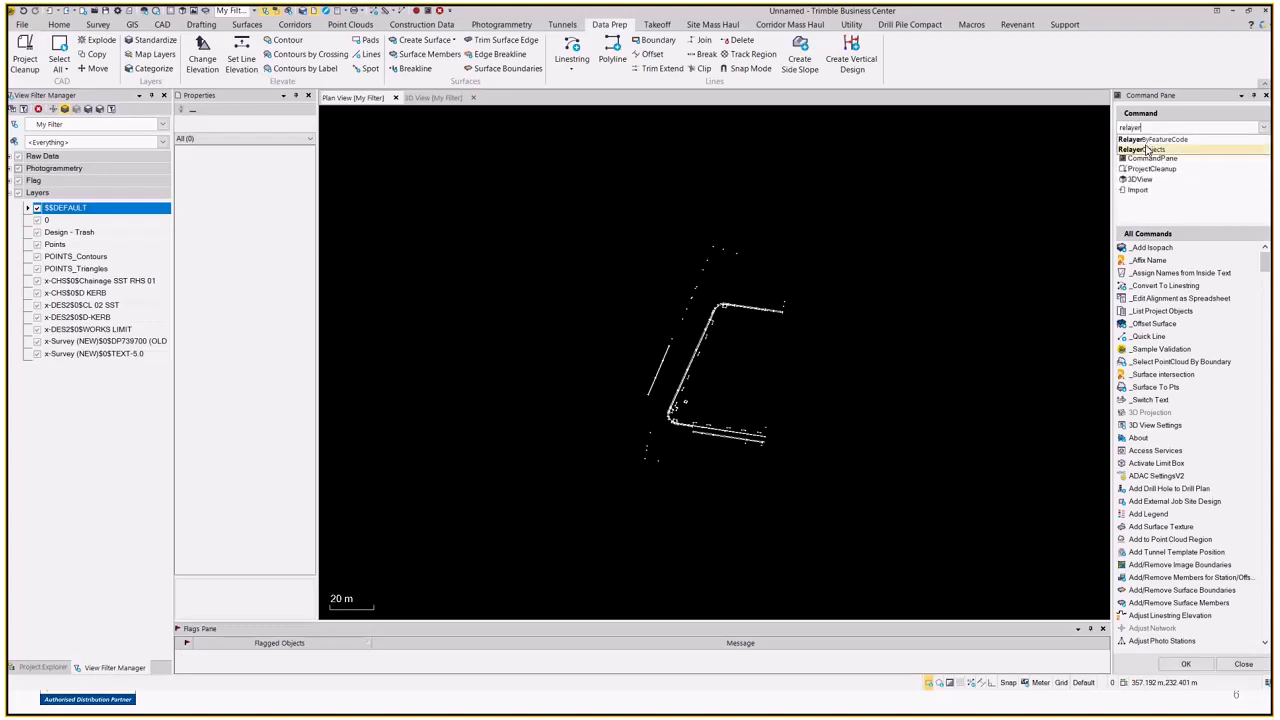
{"action": "left_click", "coordinate": [1147, 149]}
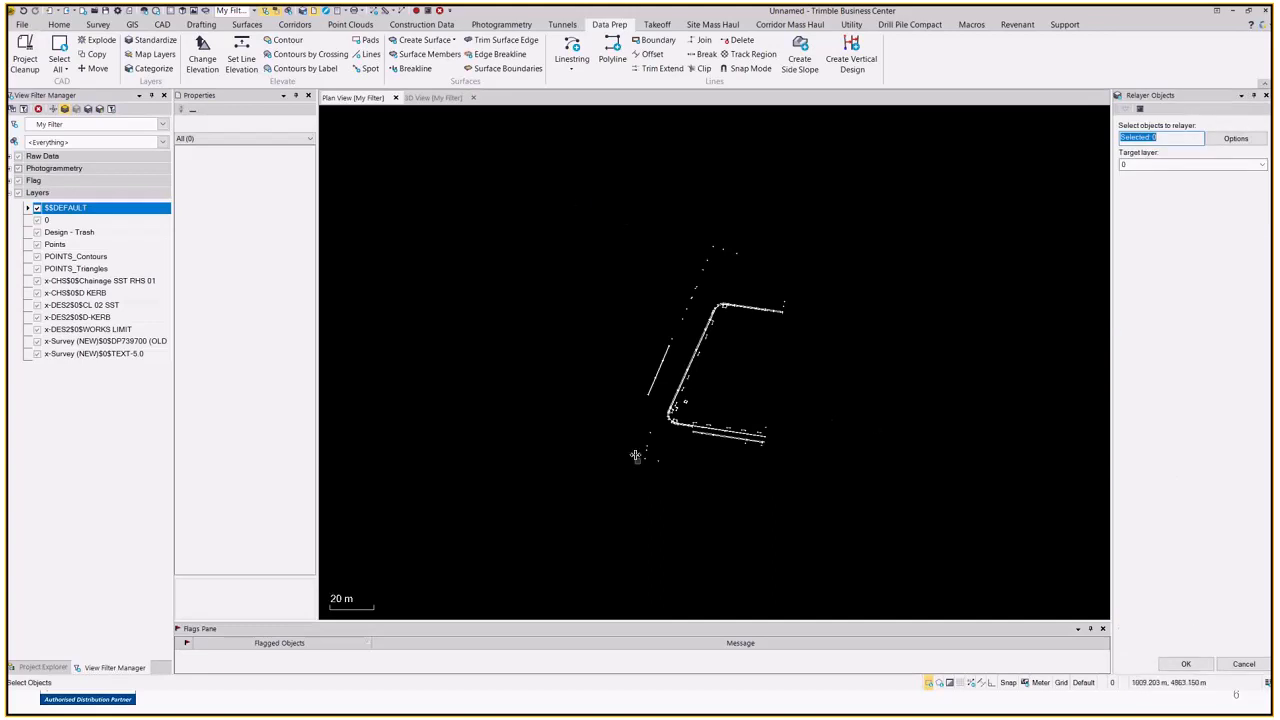
{"action": "left_click", "coordinate": [1148, 166]}
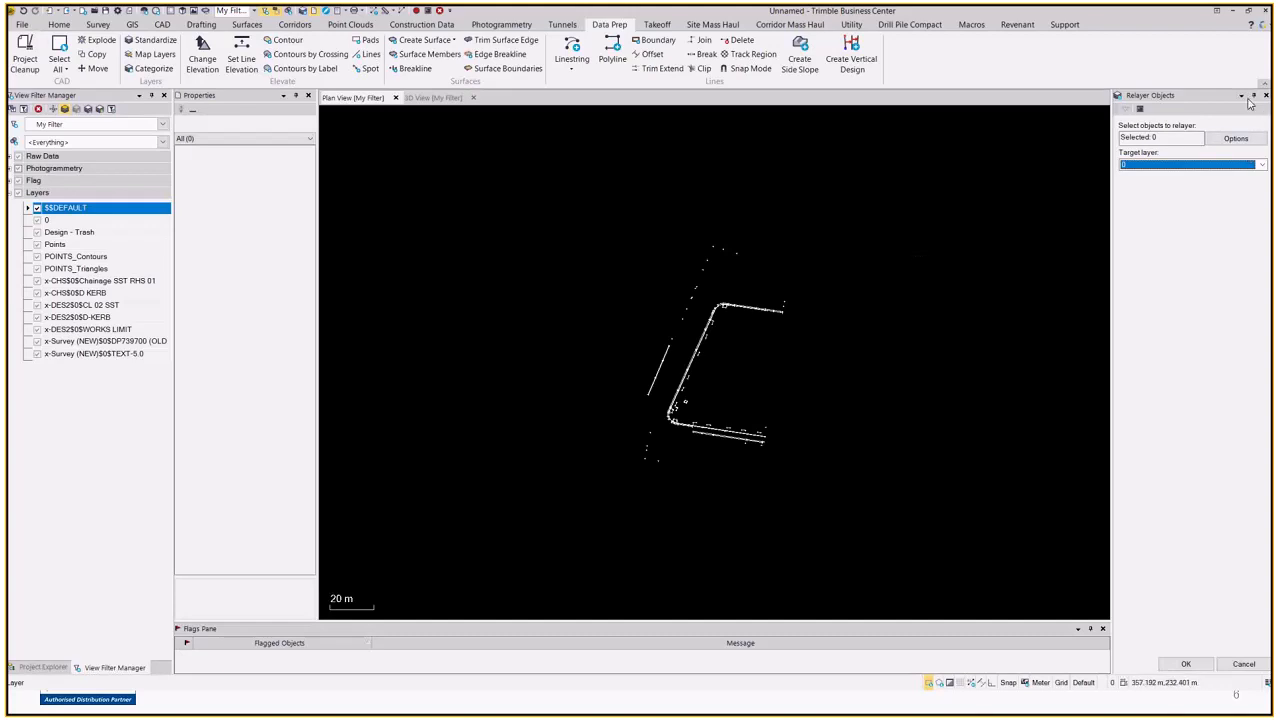
{"action": "scroll", "coordinate": [678, 221], "scroll_direction": "up", "scroll_amount": 2}
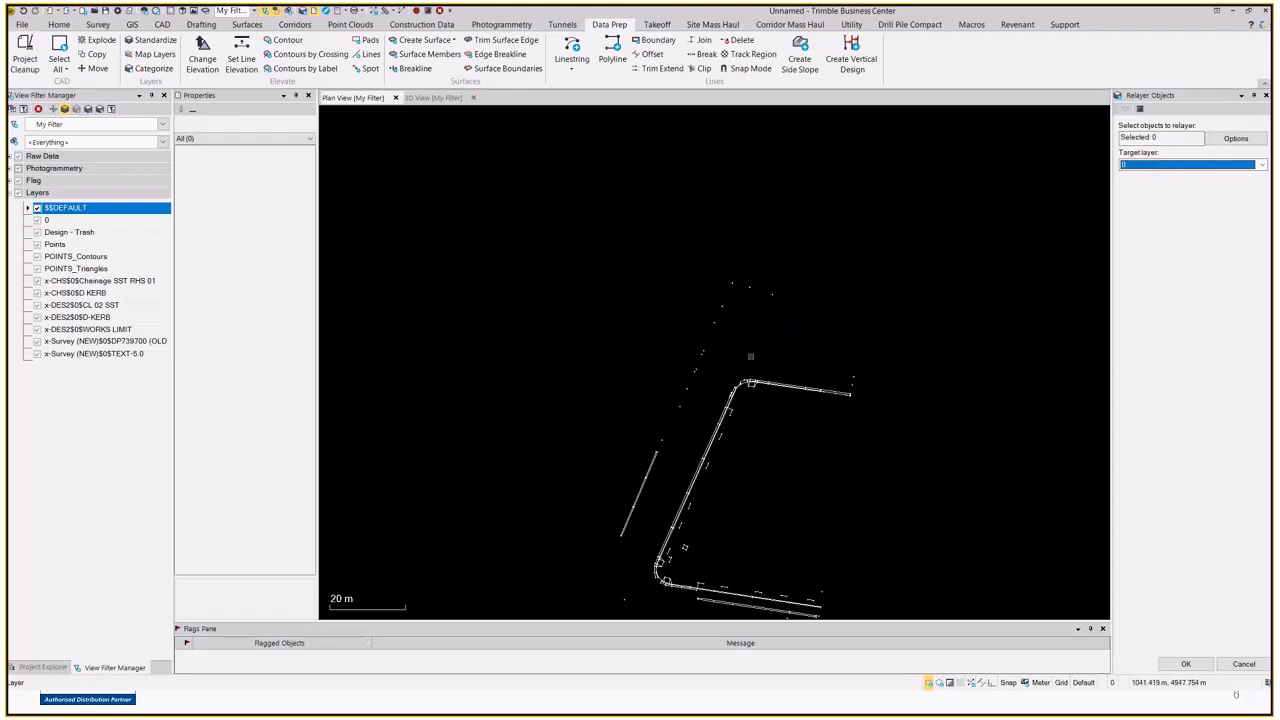
{"action": "left_click_drag", "start_coordinate": [666, 243], "coordinate": [806, 342]}
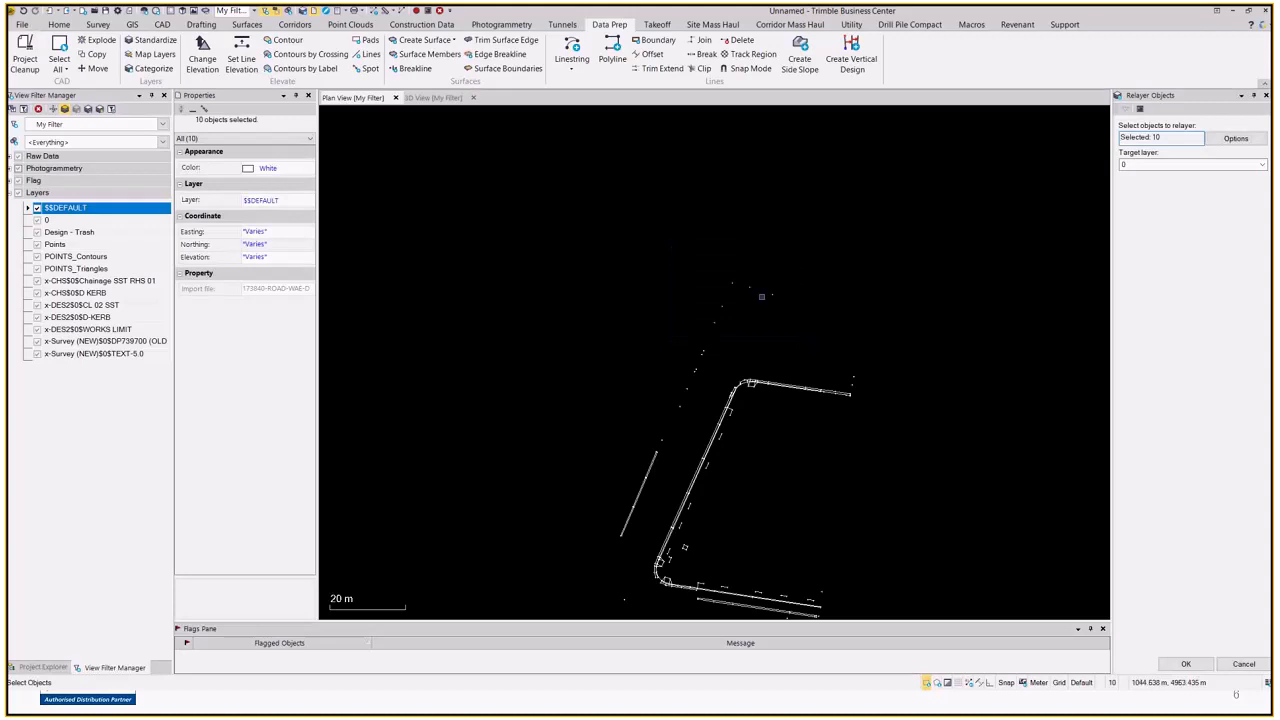
Relayer the selected points to a new layer named Survey - Unknown
{"action": "left_click", "coordinate": [1260, 165]}
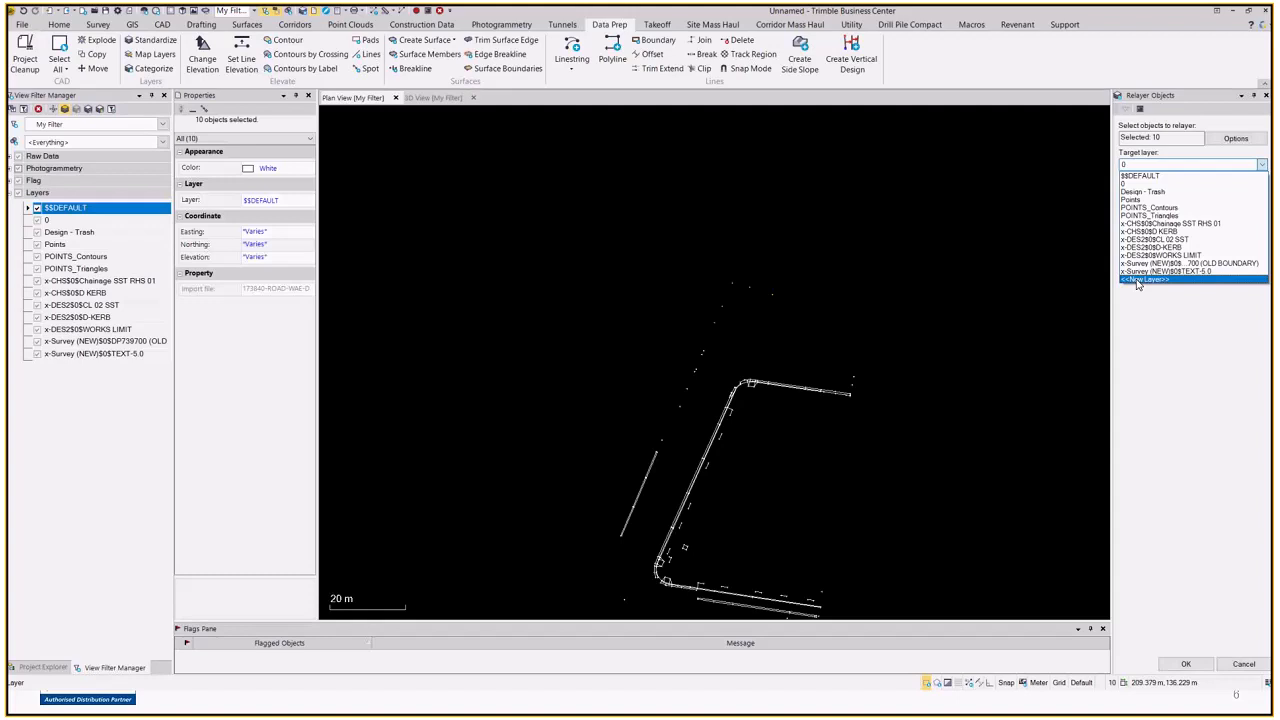
{"action": "left_click", "coordinate": [1137, 280]}
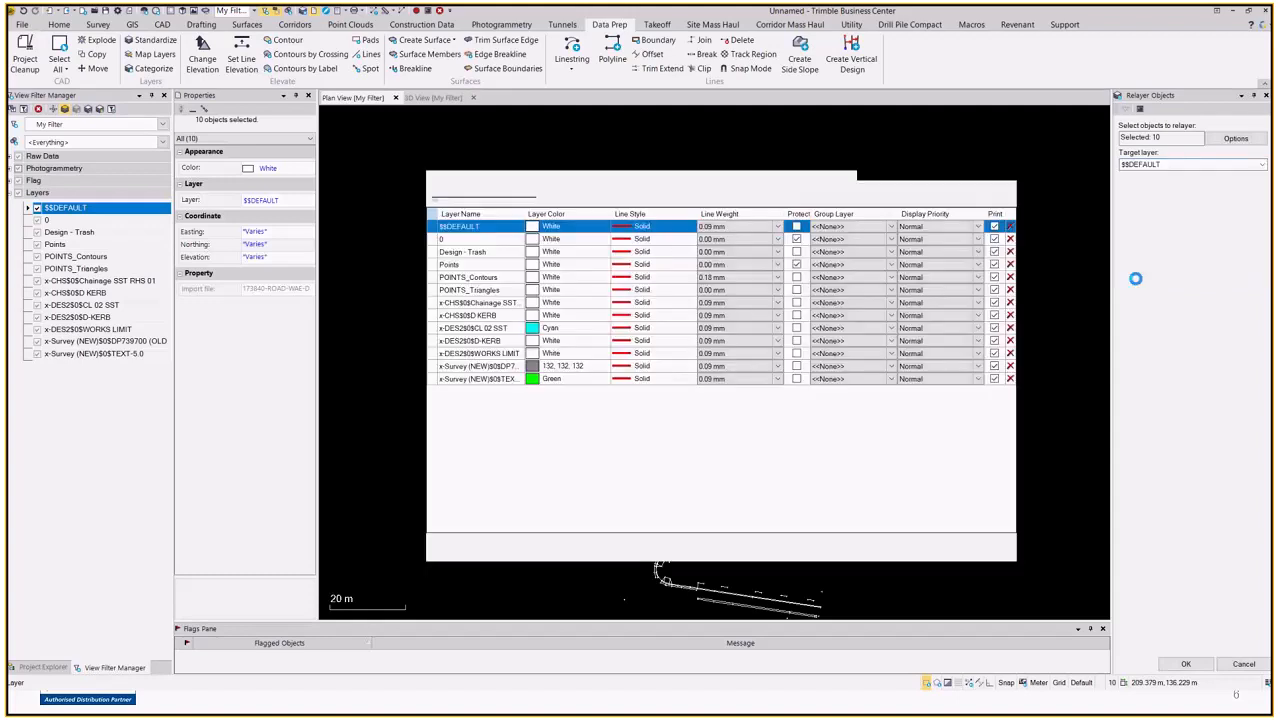
{"action": "type", "text": "Survey"}
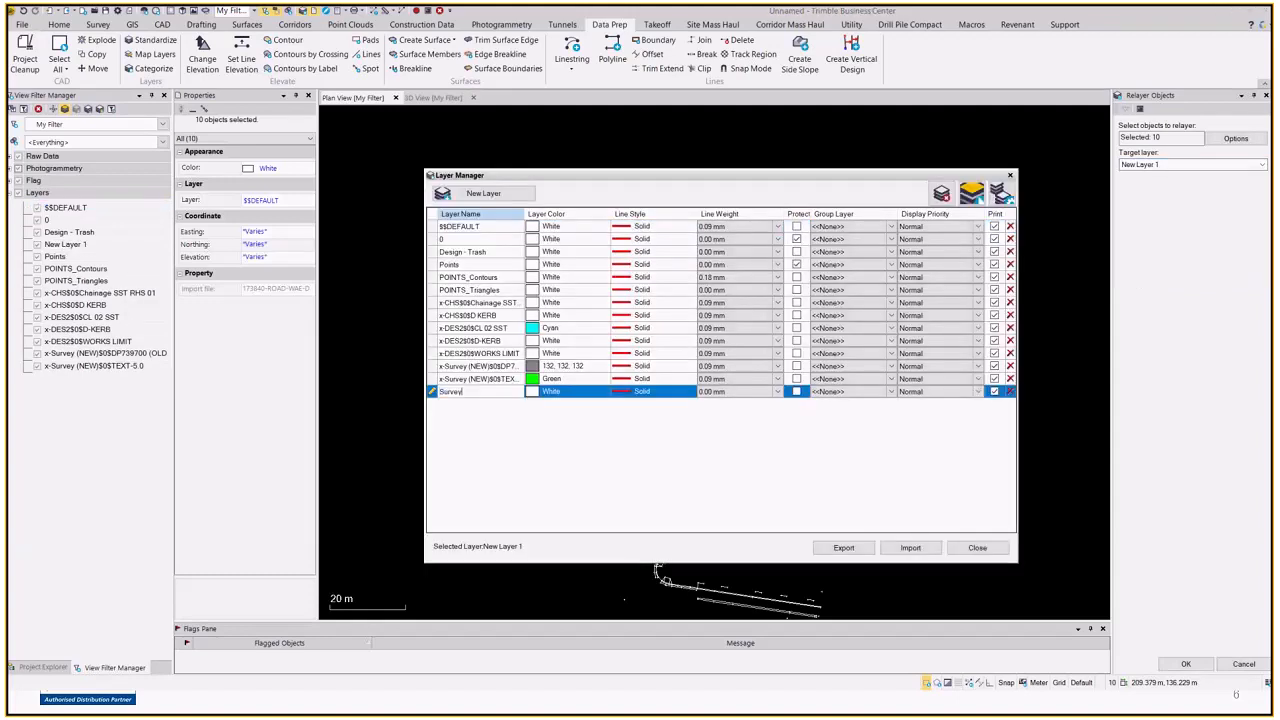
{"action": "type", "text": " - Unknown"}
{"action": "left_click", "coordinate": [977, 547]}
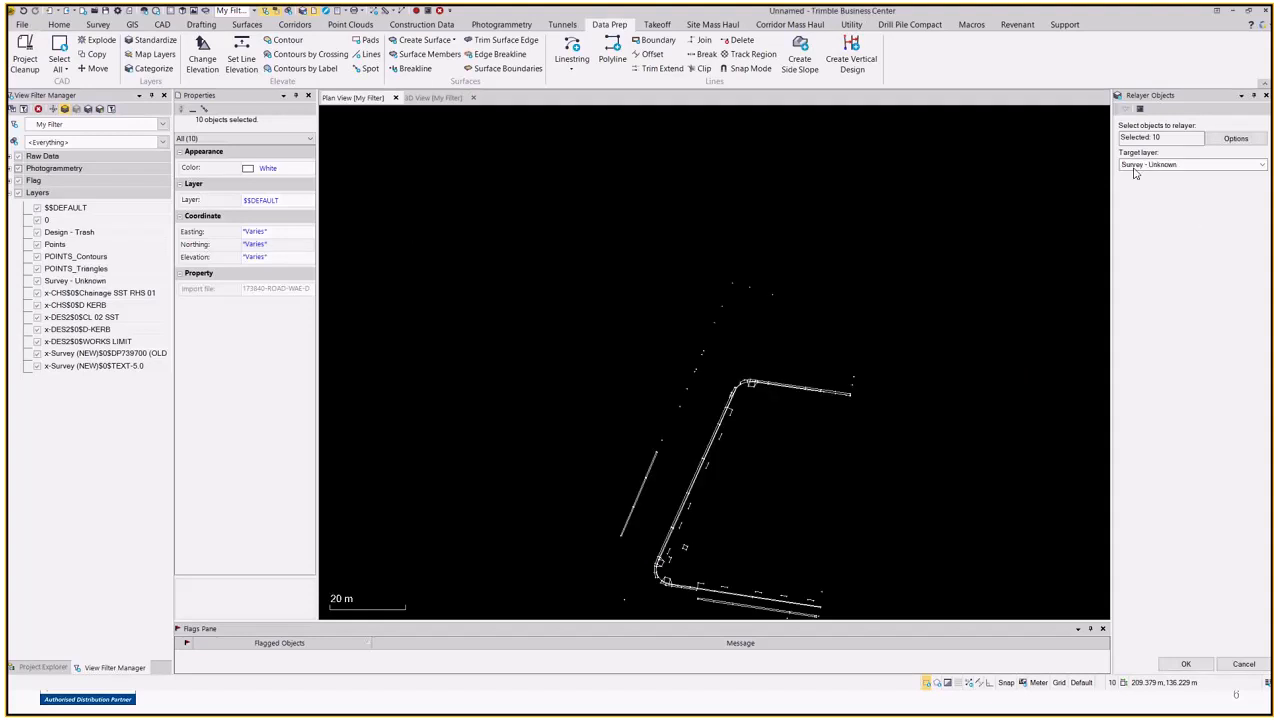
{"action": "left_click", "coordinate": [1185, 664]}
{"action": "key", "text": "Escape"}
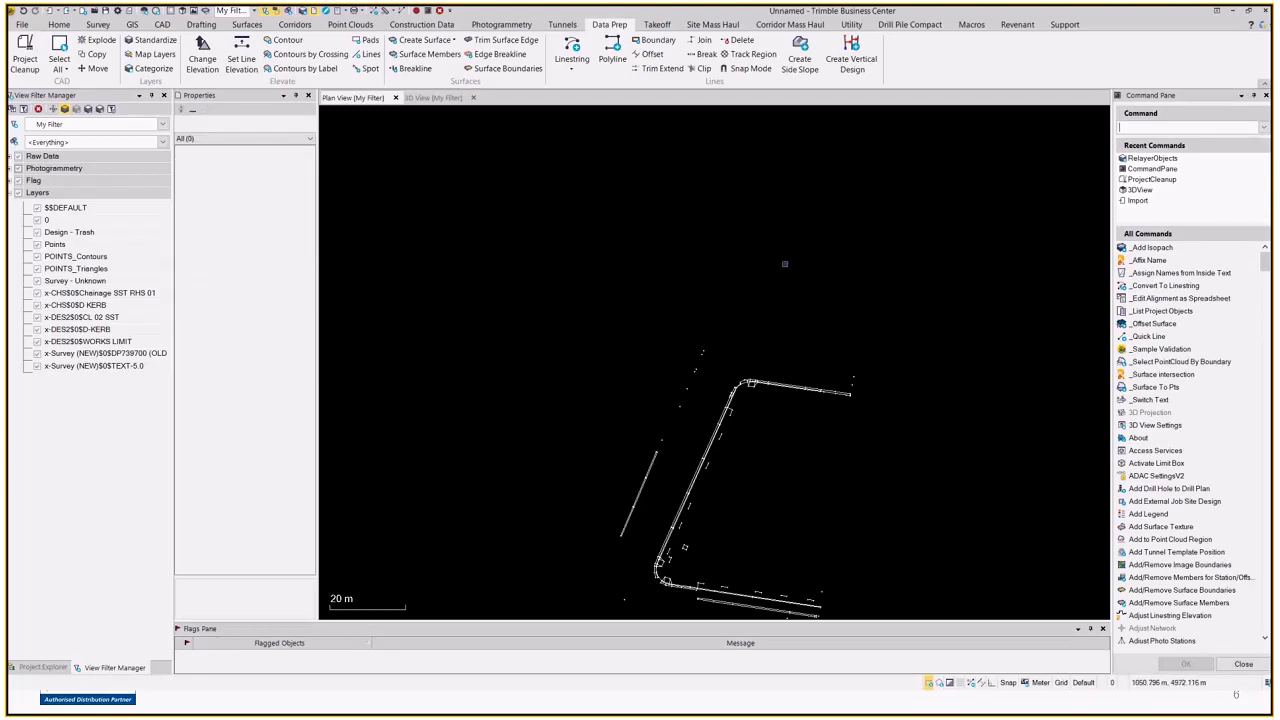
Isolate the Survey - Unknown layer to check the moved points, isolate $$DEFAULT again and close the command pane
{"action": "left_click", "coordinate": [79, 284]}
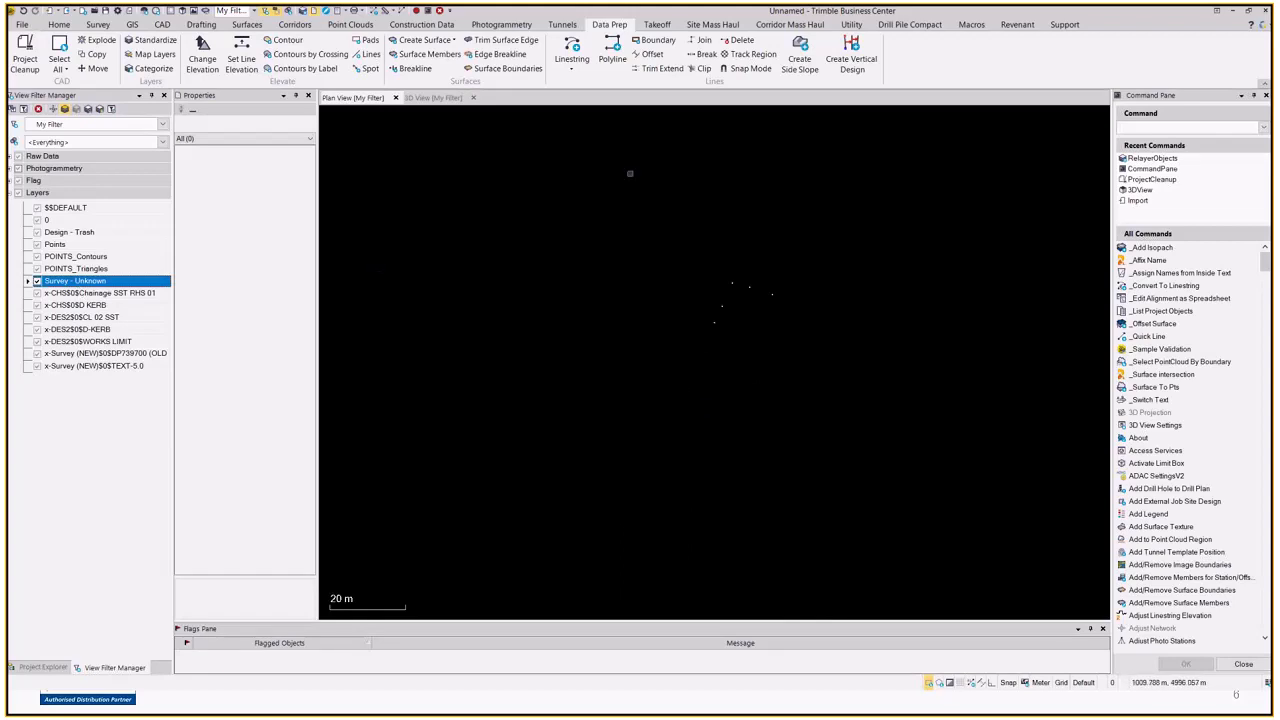
{"action": "left_click", "coordinate": [98, 208]}
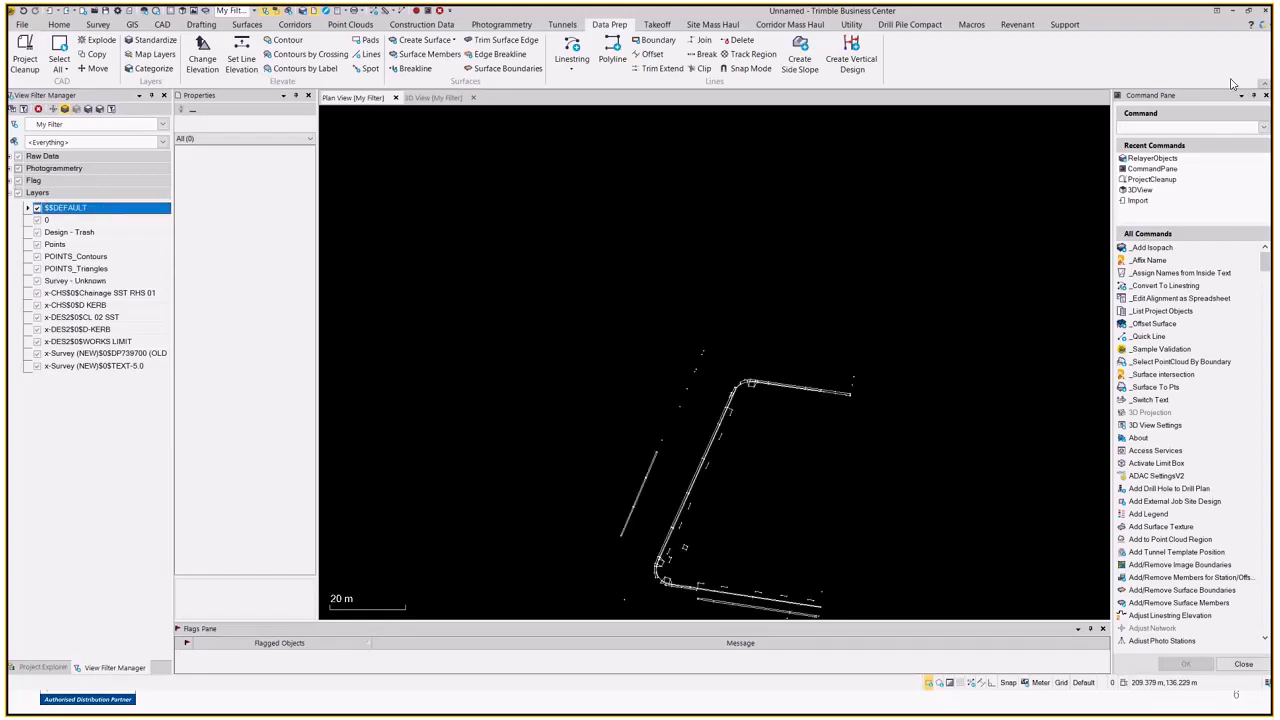
{"action": "left_click", "coordinate": [1266, 95]}
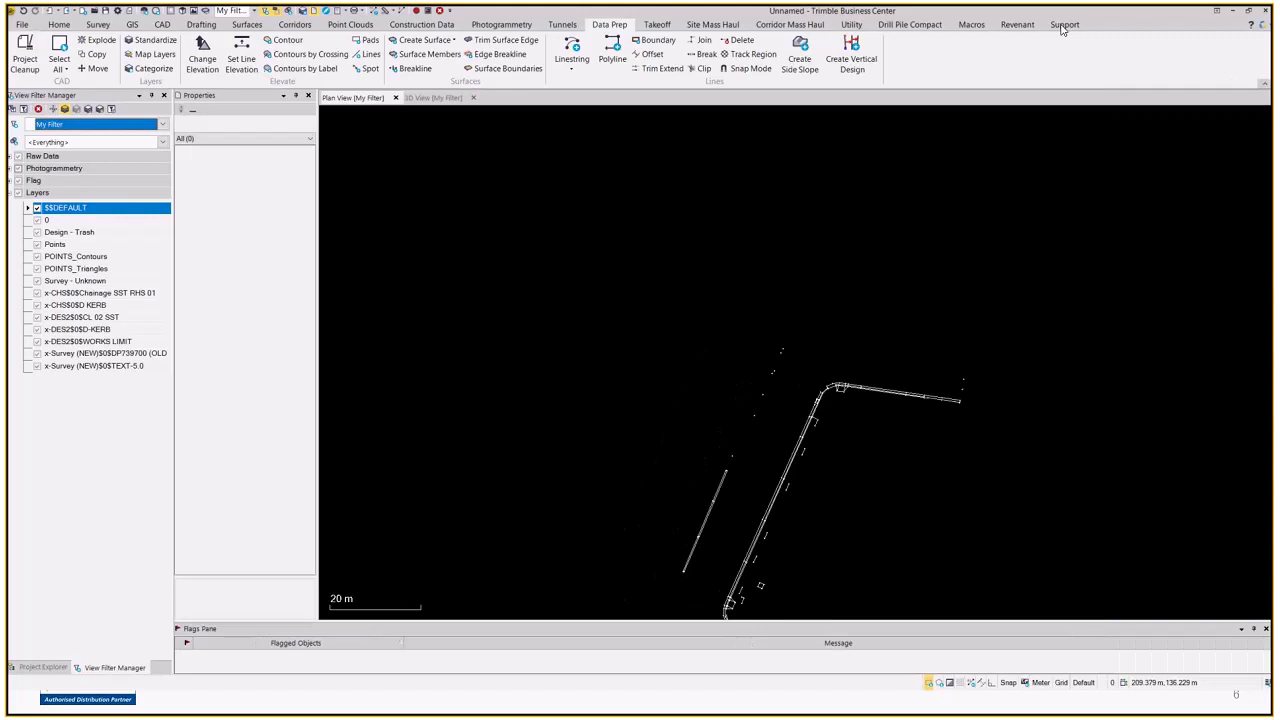
Open the command shortcut definitions and look up the shortcut assigned to Relayer Objects
{"action": "left_click", "coordinate": [1064, 25]}
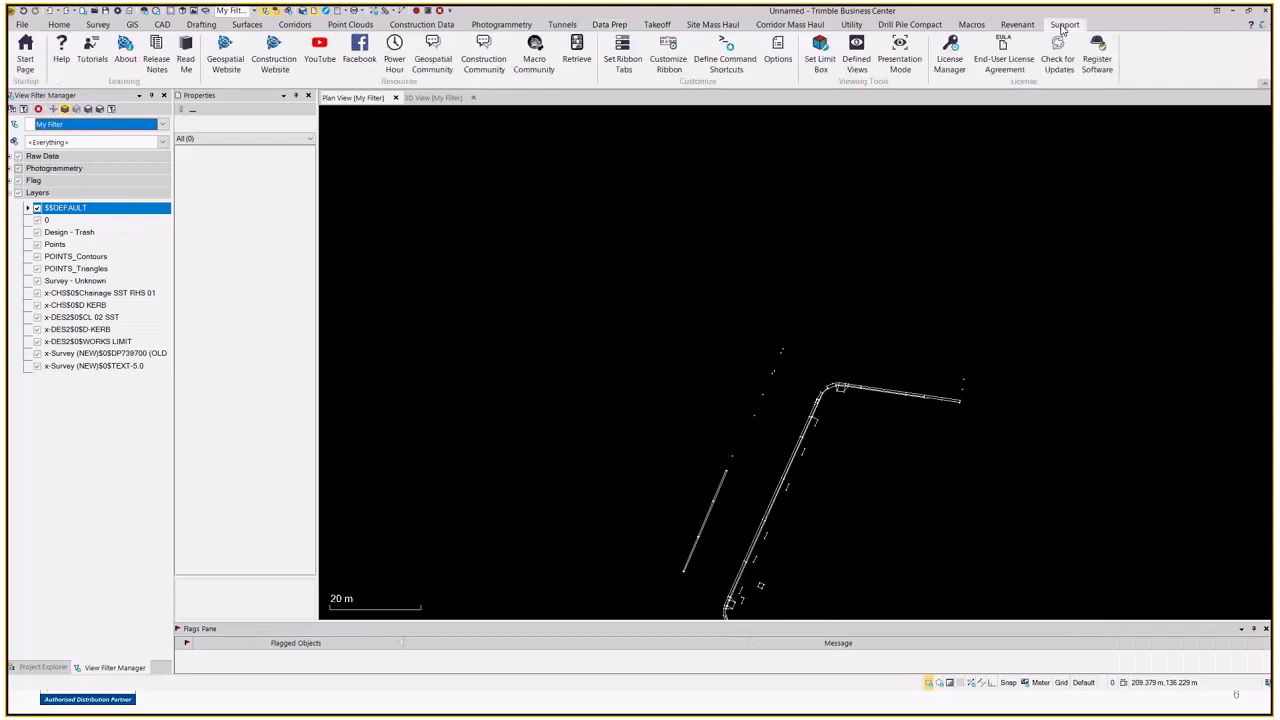
{"action": "left_click", "coordinate": [720, 60]}
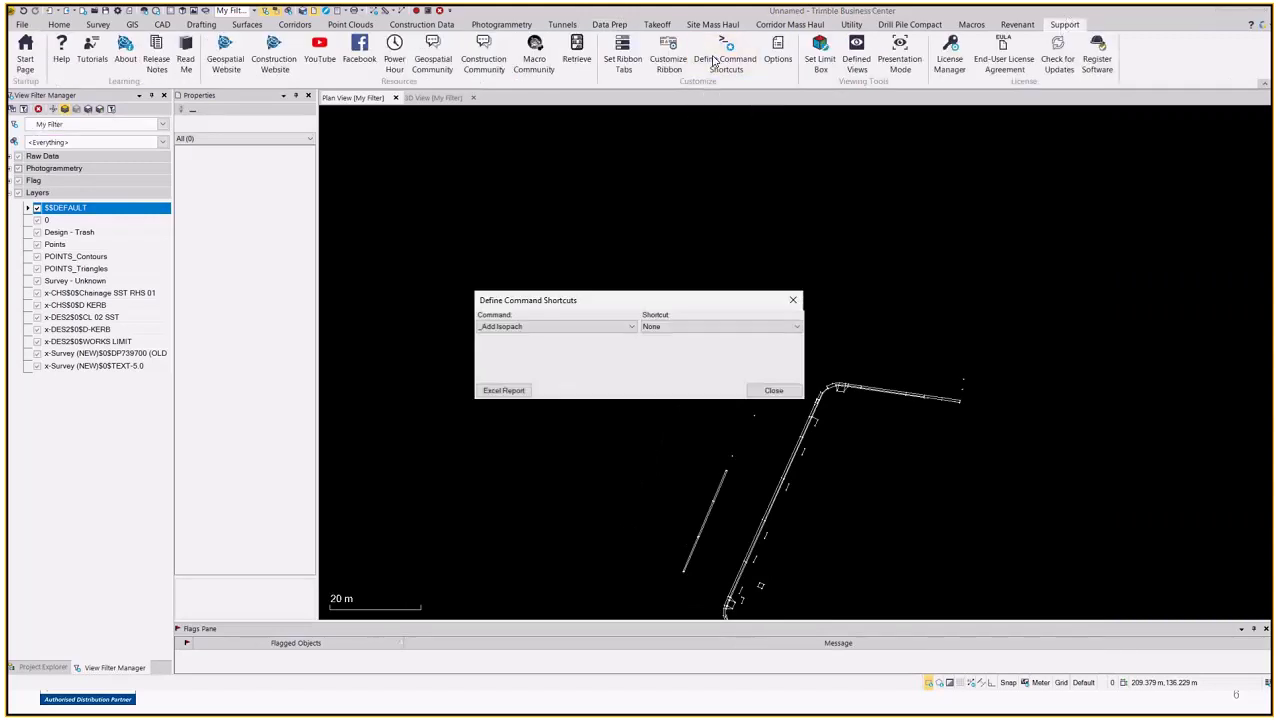
{"action": "left_click", "coordinate": [585, 326]}
{"action": "scroll", "coordinate": [551, 470], "scroll_direction": "down", "scroll_amount": 3}
{"action": "key", "text": "e"}
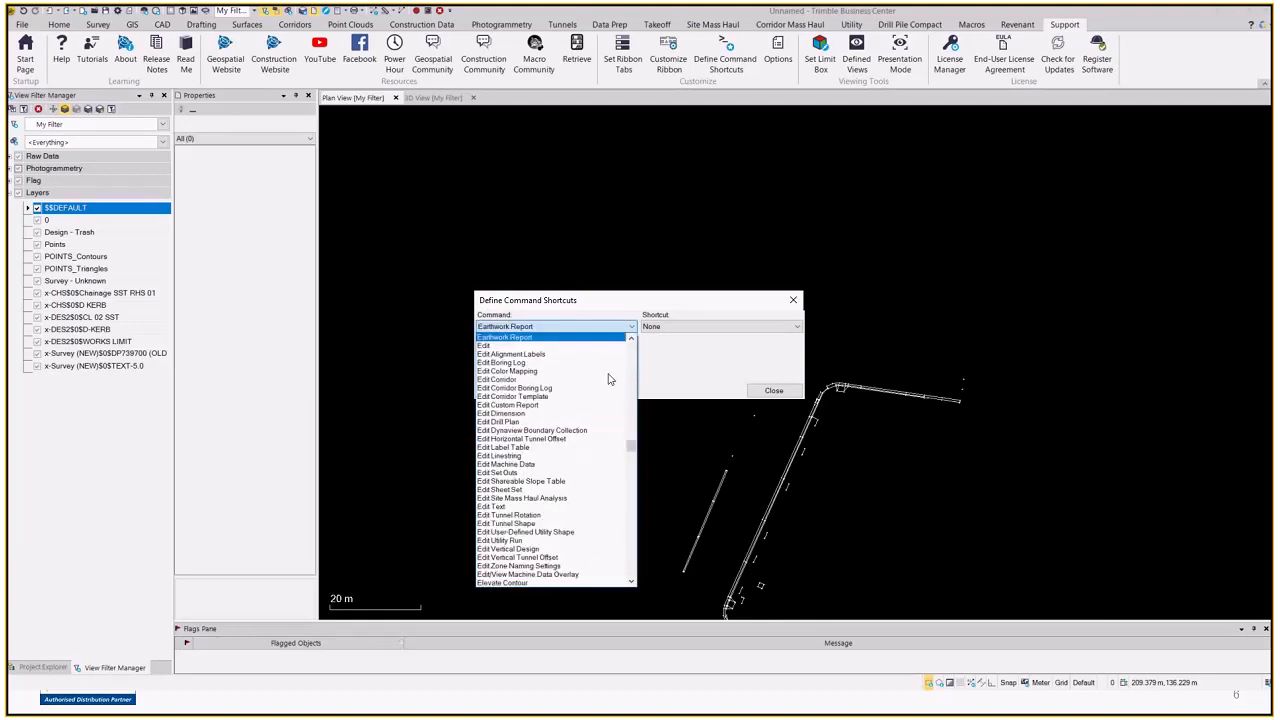
{"action": "key", "text": "r"}
{"action": "scroll", "coordinate": [530, 500], "scroll_direction": "down", "scroll_amount": 9}
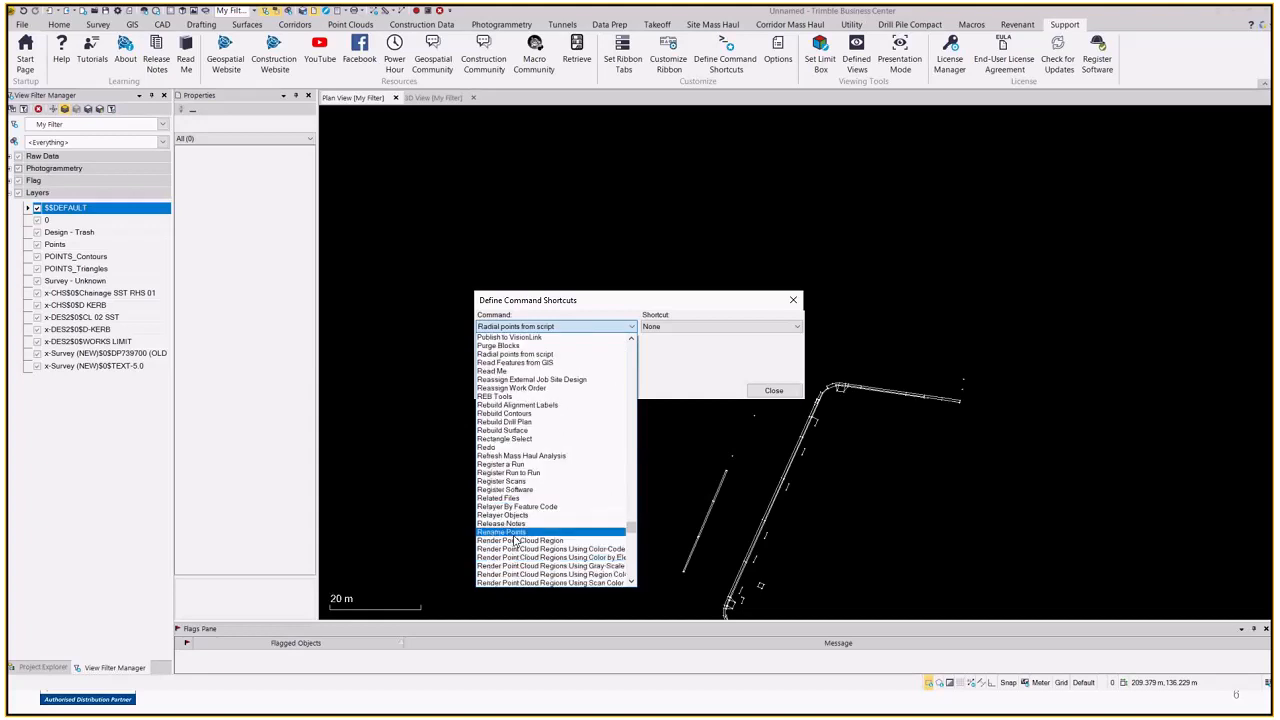
{"action": "left_click", "coordinate": [510, 515]}
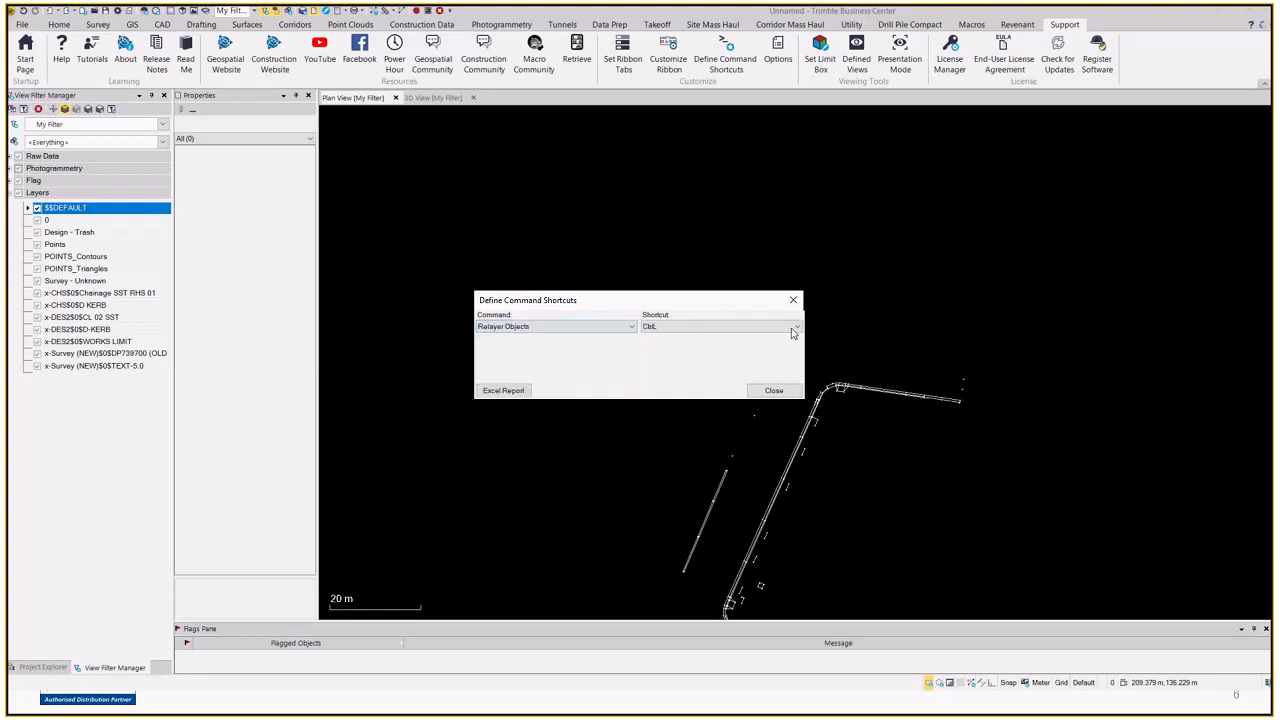
Review the shortcut and command choices available for Relayer Objects, and close the shortcut definitions without changing them
{"action": "left_click", "coordinate": [697, 328]}
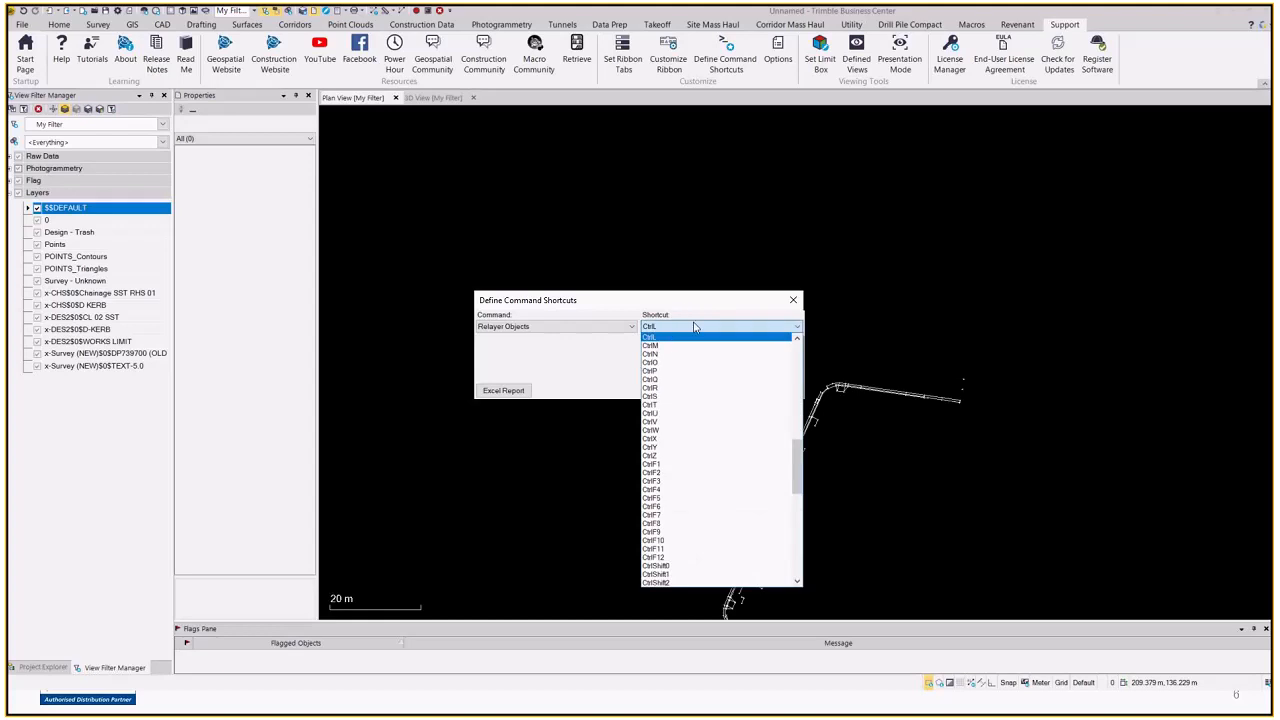
{"action": "left_click", "coordinate": [793, 303]}
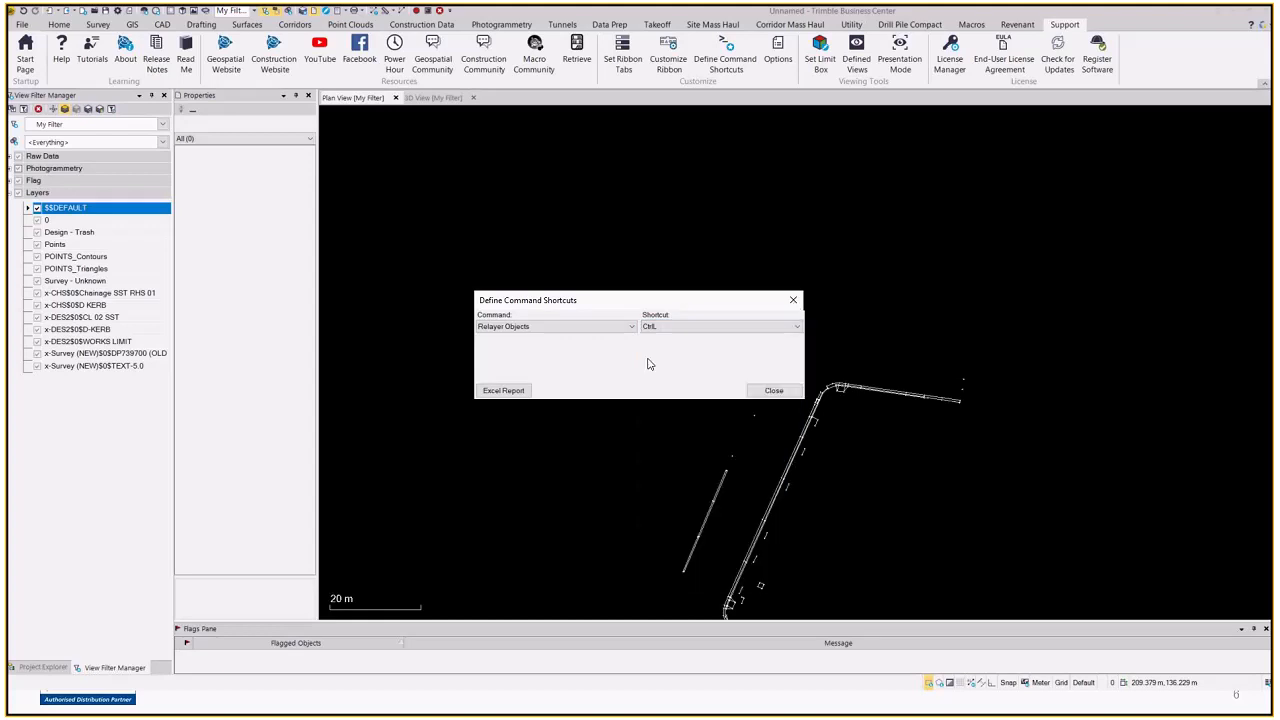
{"action": "left_click", "coordinate": [558, 329]}
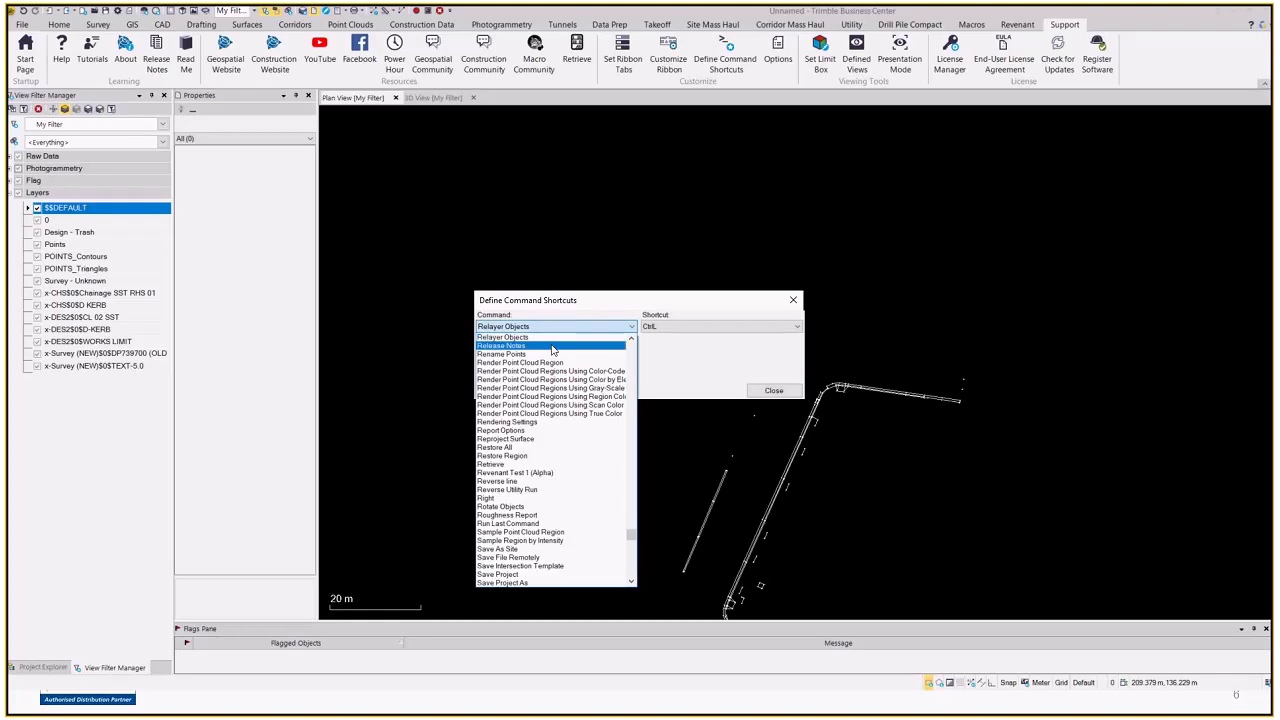
{"action": "left_click", "coordinate": [640, 308]}
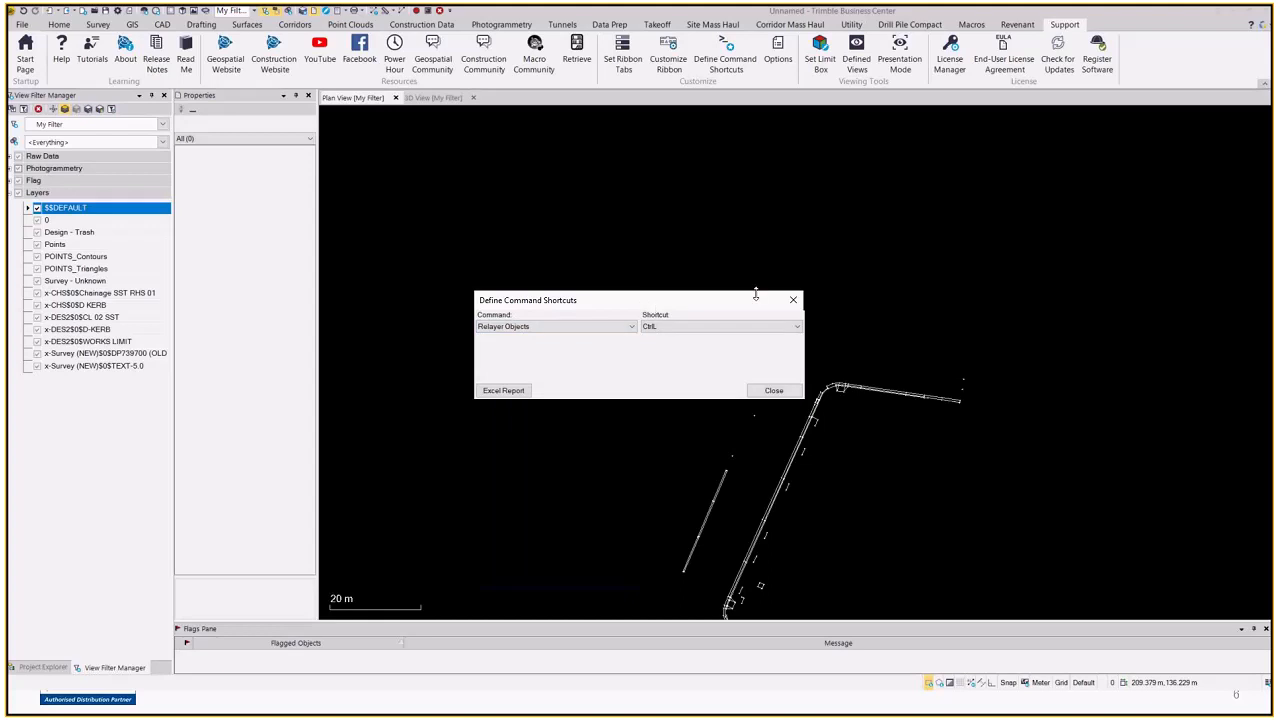
{"action": "left_click", "coordinate": [775, 392]}
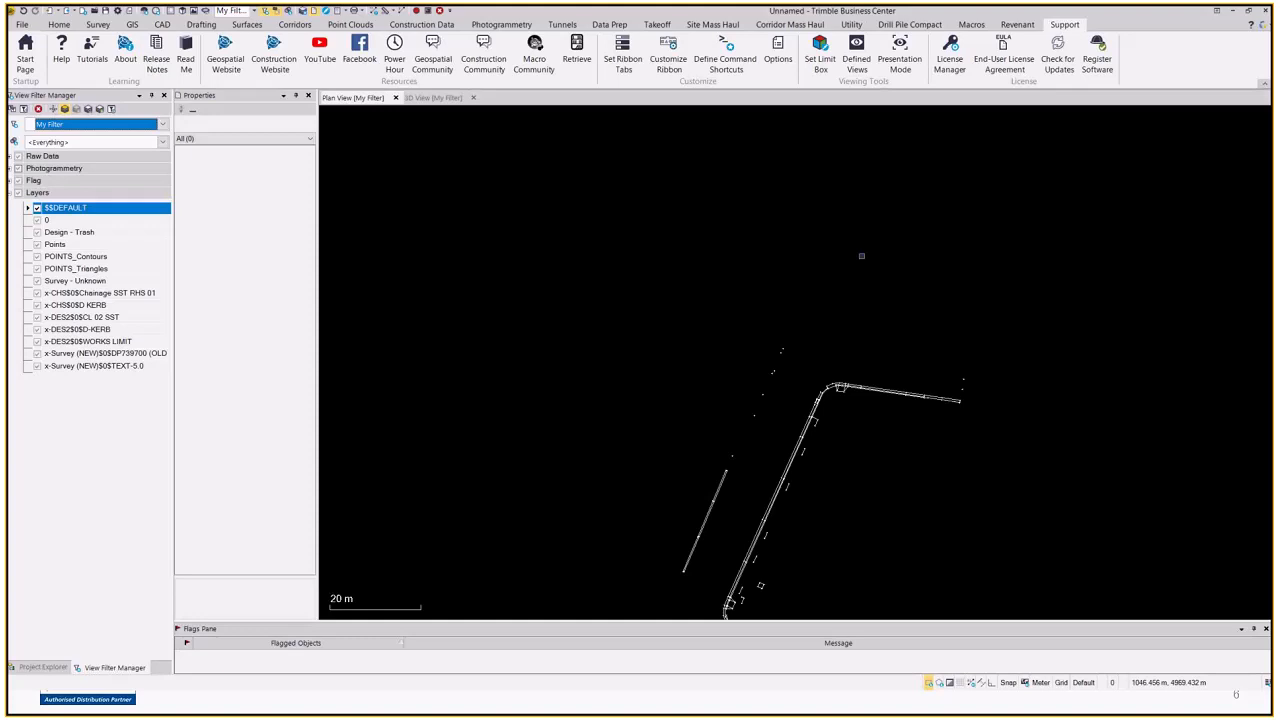
{"action": "type", "text": "rl"}
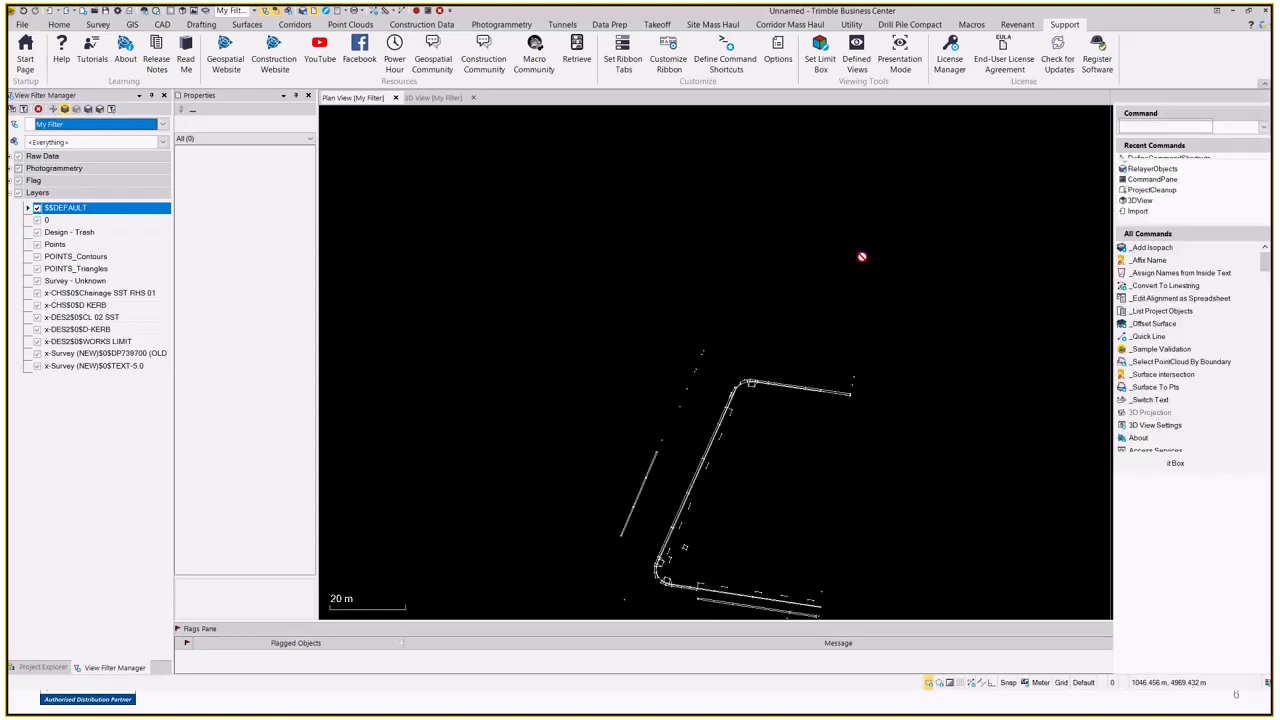
{"action": "key", "text": "Return"}
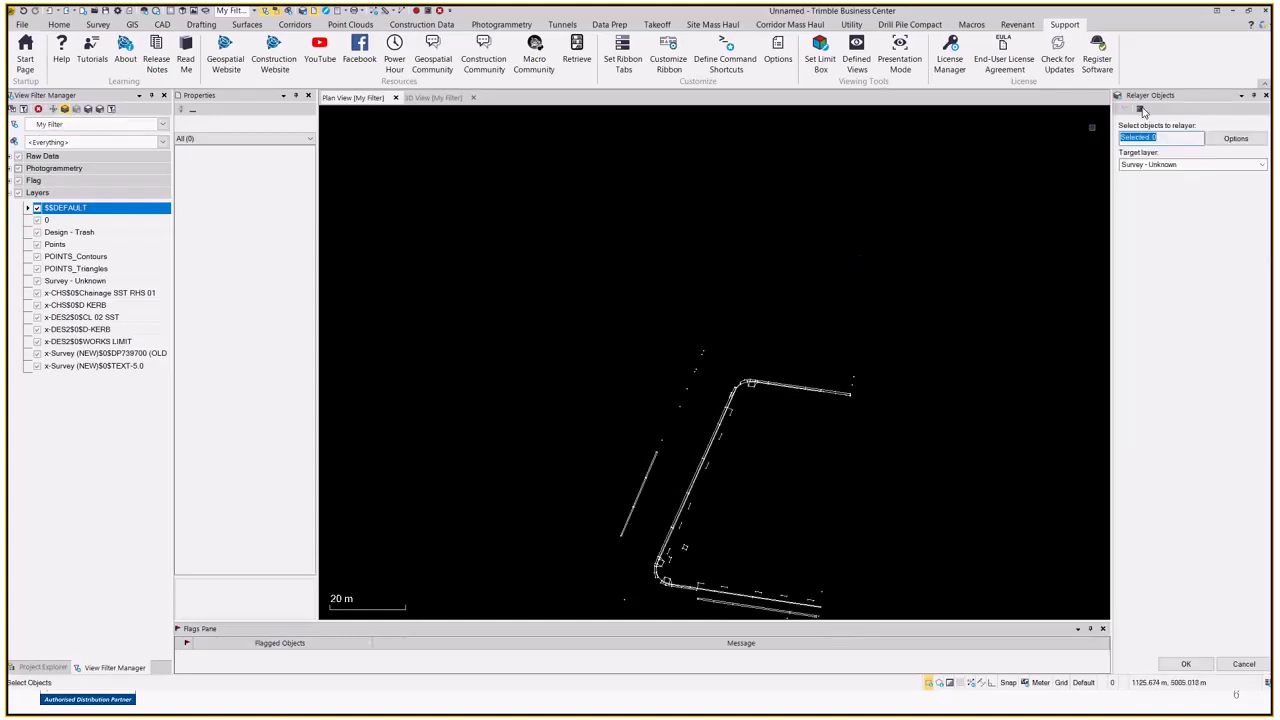
{"action": "left_click", "coordinate": [1266, 95]}
{"action": "left_click_drag", "start_coordinate": [1029, 446], "coordinate": [646, 310]}
{"action": "scroll", "coordinate": [775, 372], "scroll_direction": "down", "scroll_amount": 2}
{"action": "key", "text": "Escape"}
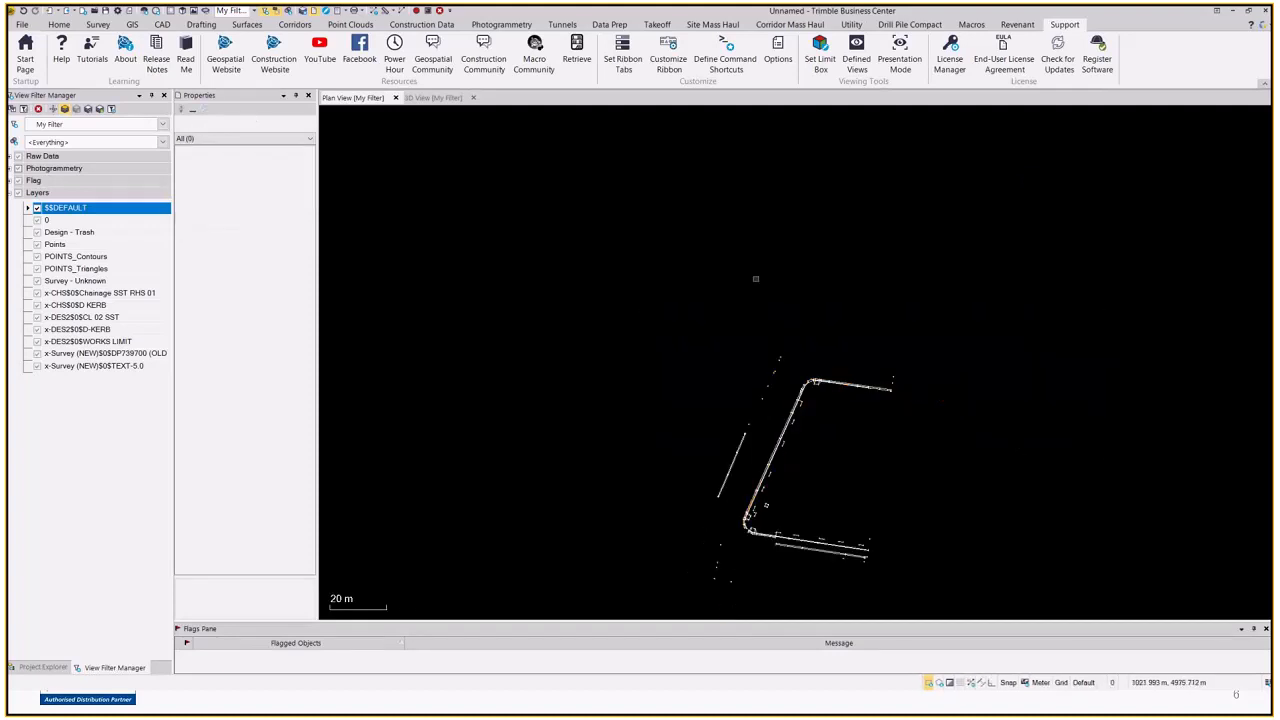
Select the linework of the road's upper arm and corner, change its layer to Survey - Unknown and clear the selection
{"action": "left_click_drag", "start_coordinate": [672, 256], "coordinate": [961, 410]}
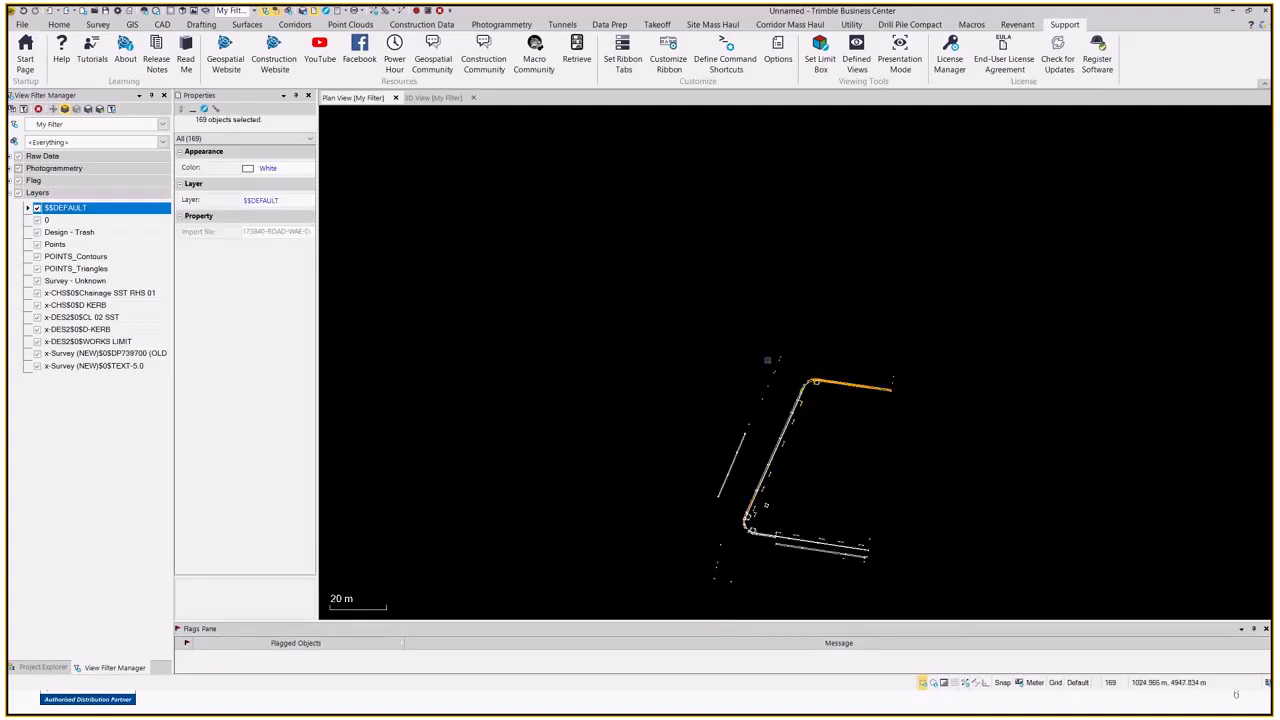
{"action": "scroll", "coordinate": [800, 385], "scroll_direction": "up", "scroll_amount": 3}
{"action": "middle_click_drag", "start_coordinate": [860, 415], "coordinate": [808, 377]}
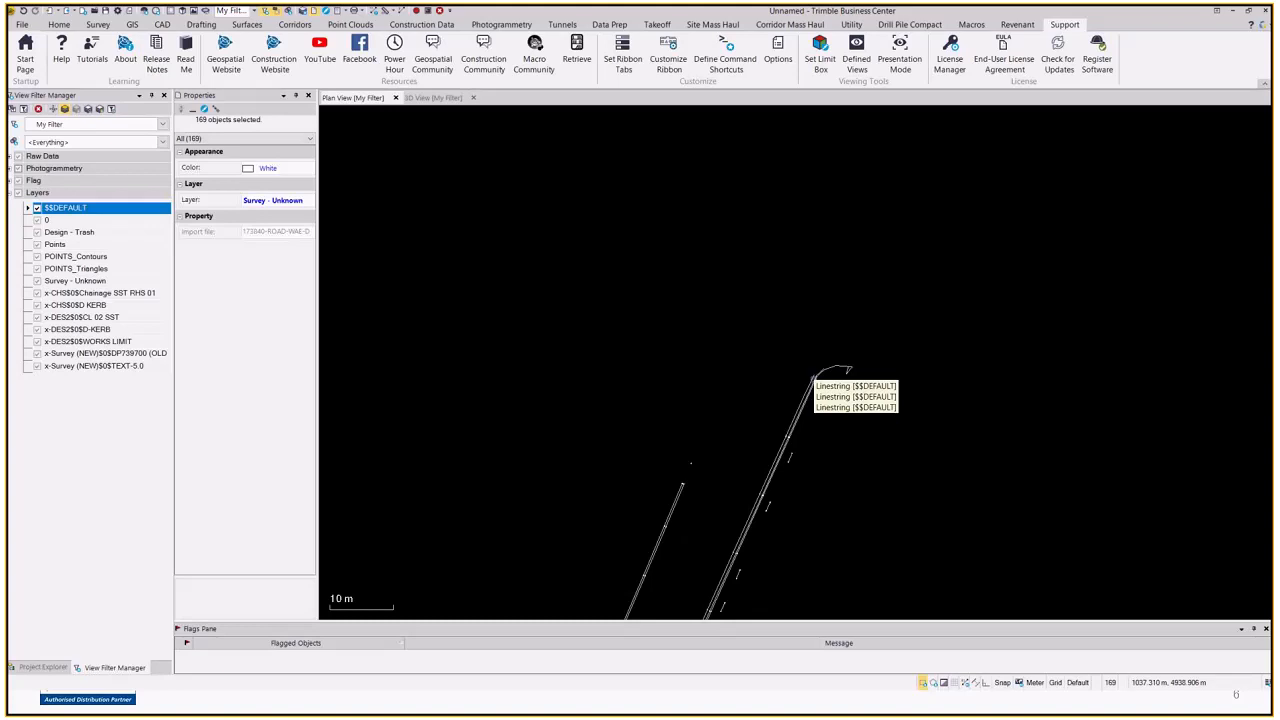
{"action": "scroll", "coordinate": [827, 260], "scroll_direction": "down", "scroll_amount": 2}
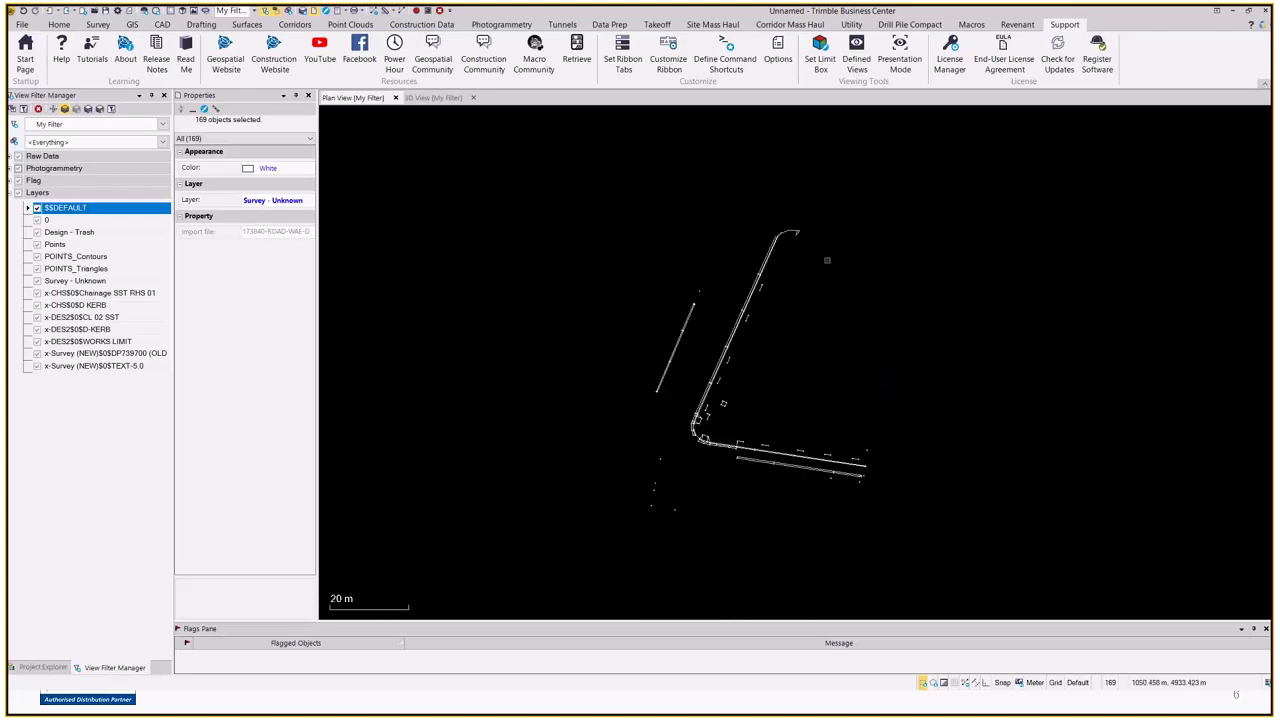
{"action": "left_click", "coordinate": [908, 294]}
{"action": "key", "text": "ctrl+r"}
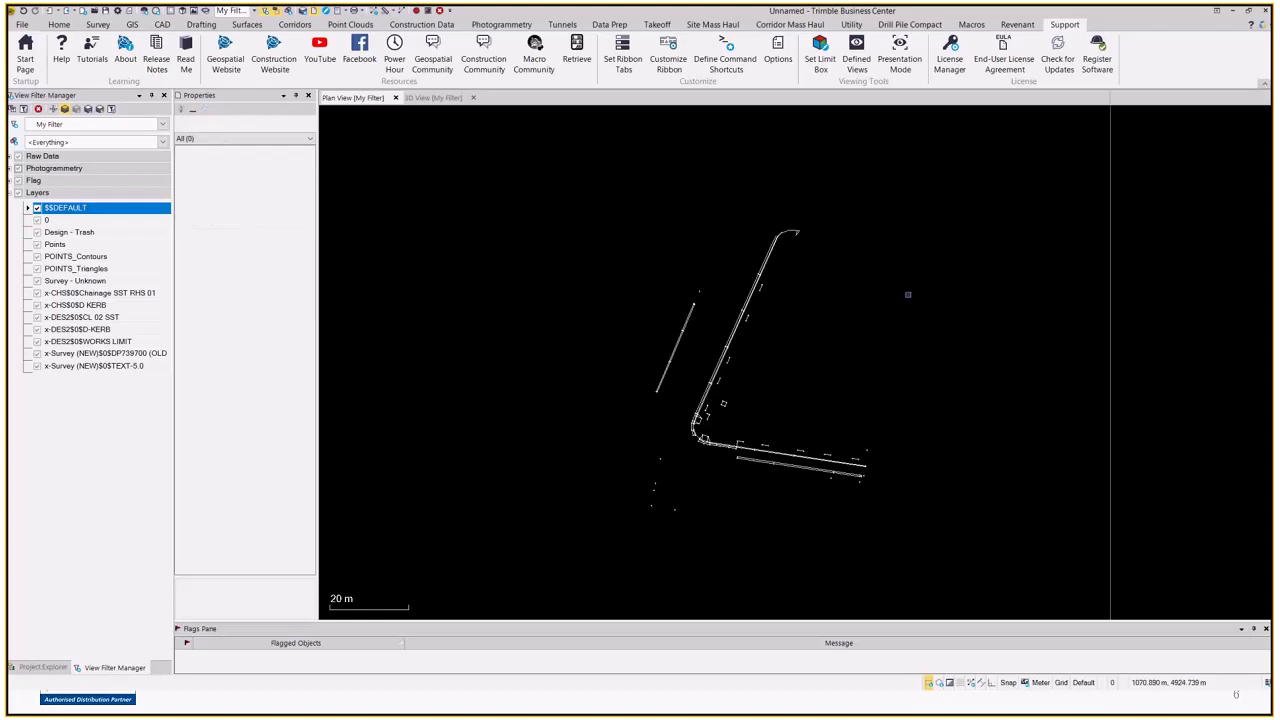
{"action": "left_click", "coordinate": [1237, 164]}
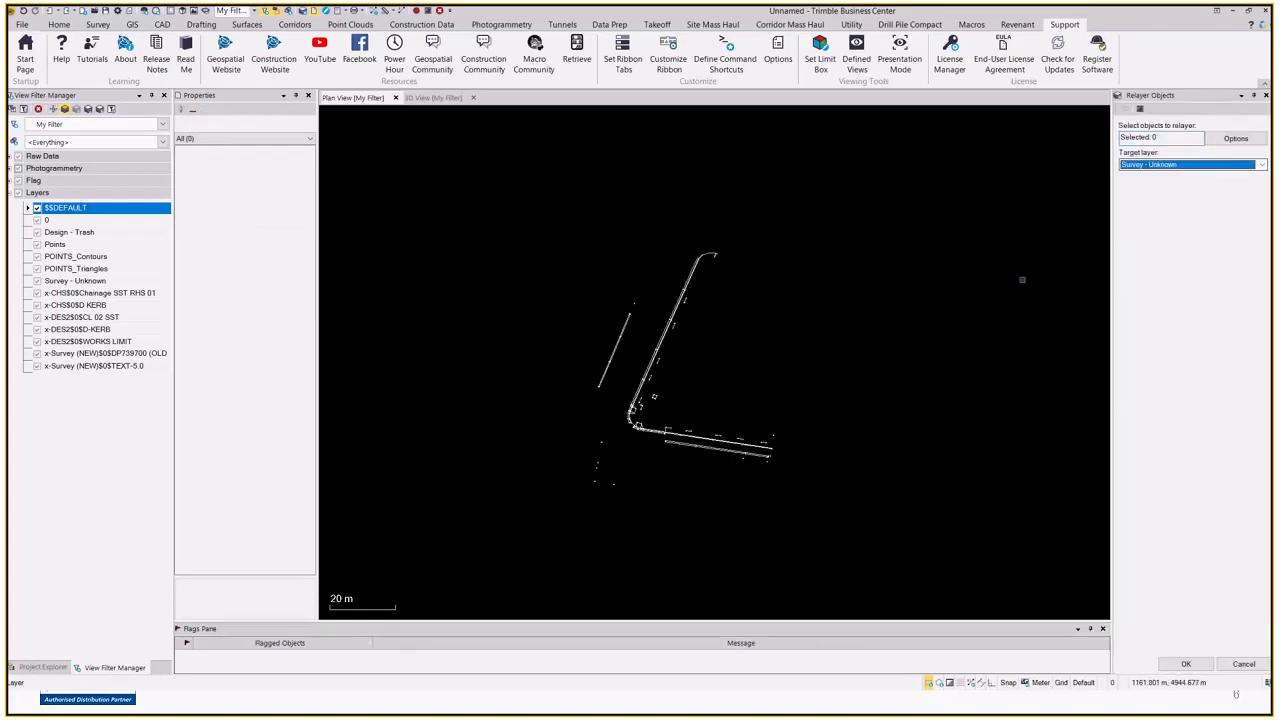
{"action": "left_click", "coordinate": [1243, 664]}
{"action": "key", "text": "ctrl+r"}
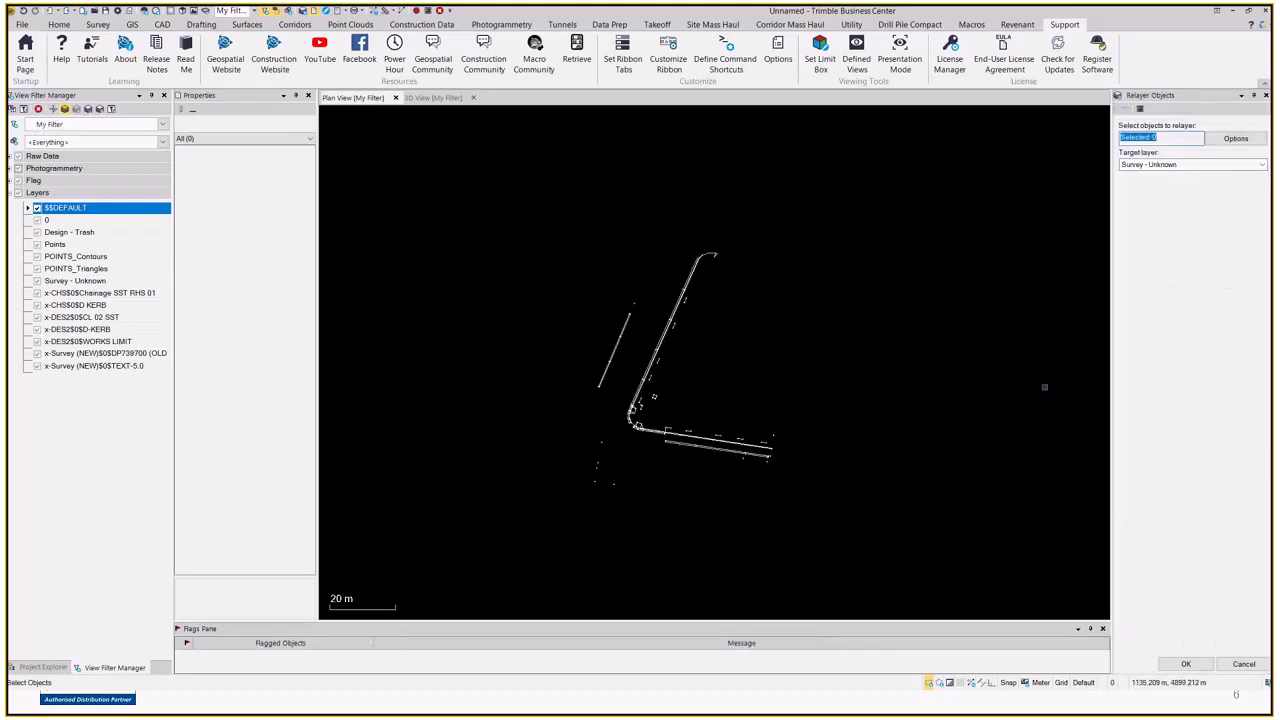
{"action": "key", "text": "Escape"}
Change the layer of the road's lower arm linework to Survey - Unknown, check that layer in isolation and isolate $$DEFAULT again
{"action": "left_click_drag", "start_coordinate": [618, 196], "coordinate": [995, 377]}
{"action": "key", "text": "Escape"}
{"action": "left_click_drag", "start_coordinate": [982, 532], "coordinate": [599, 414]}
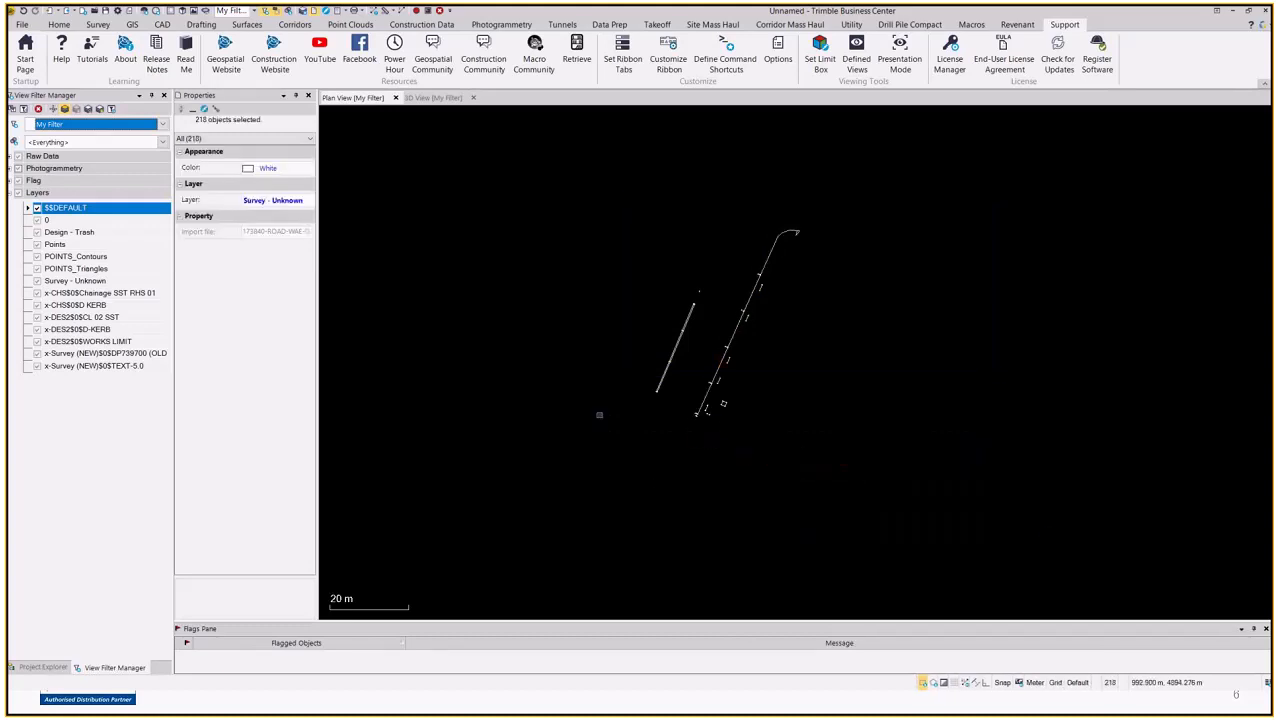
{"action": "left_click", "coordinate": [86, 281]}
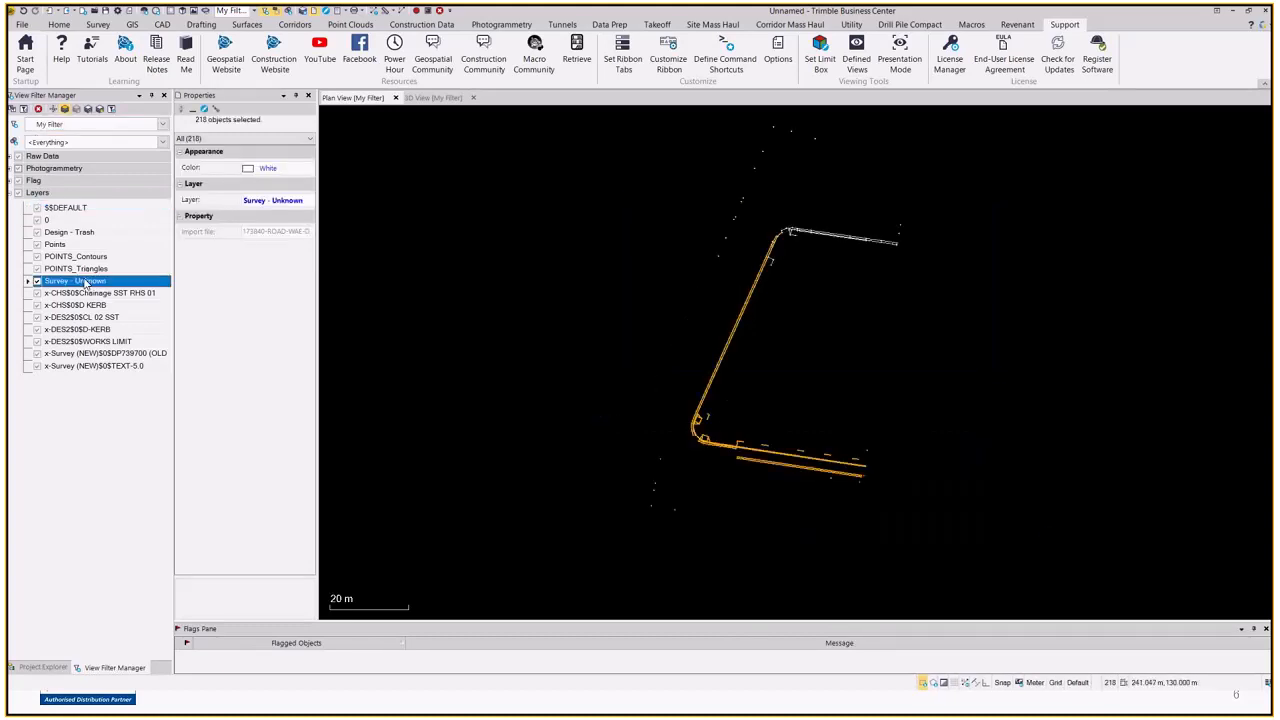
{"action": "left_click", "coordinate": [80, 208]}
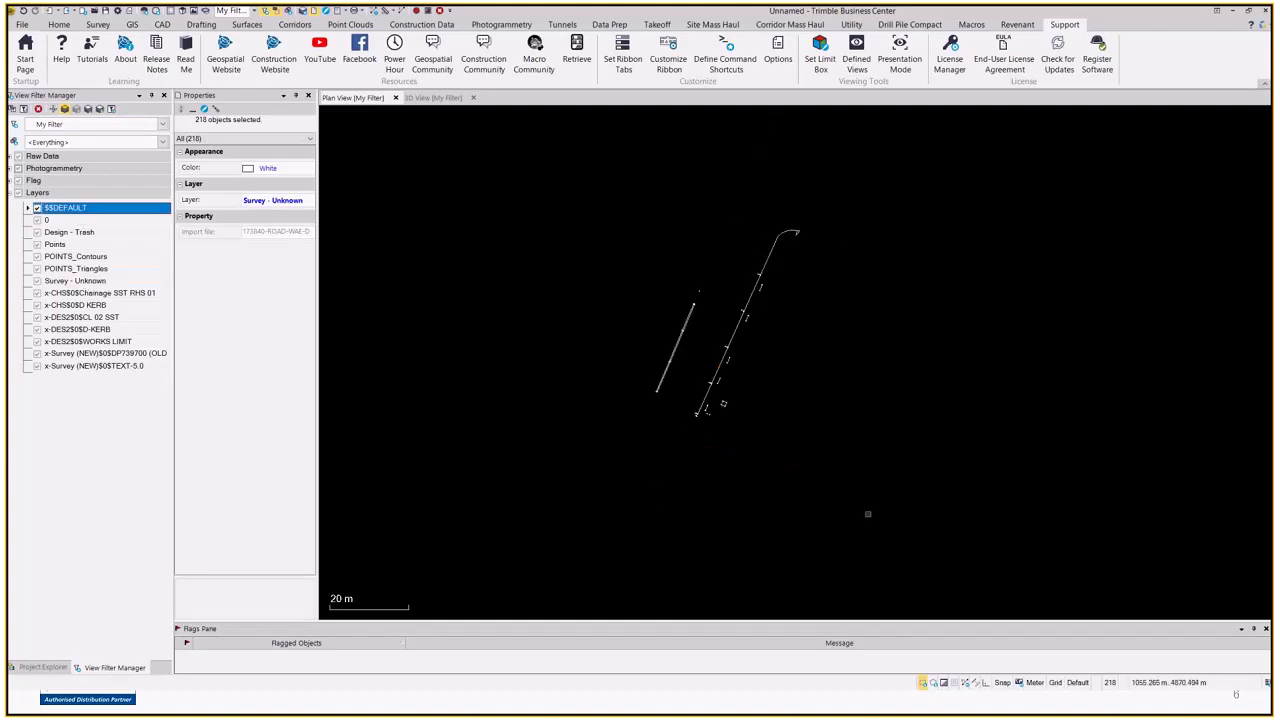
Select all the linework still visible on the isolated $$DEFAULT layer and delete it
{"action": "left_click_drag", "start_coordinate": [930, 534], "coordinate": [526, 168]}
{"action": "key", "text": "Delete"}
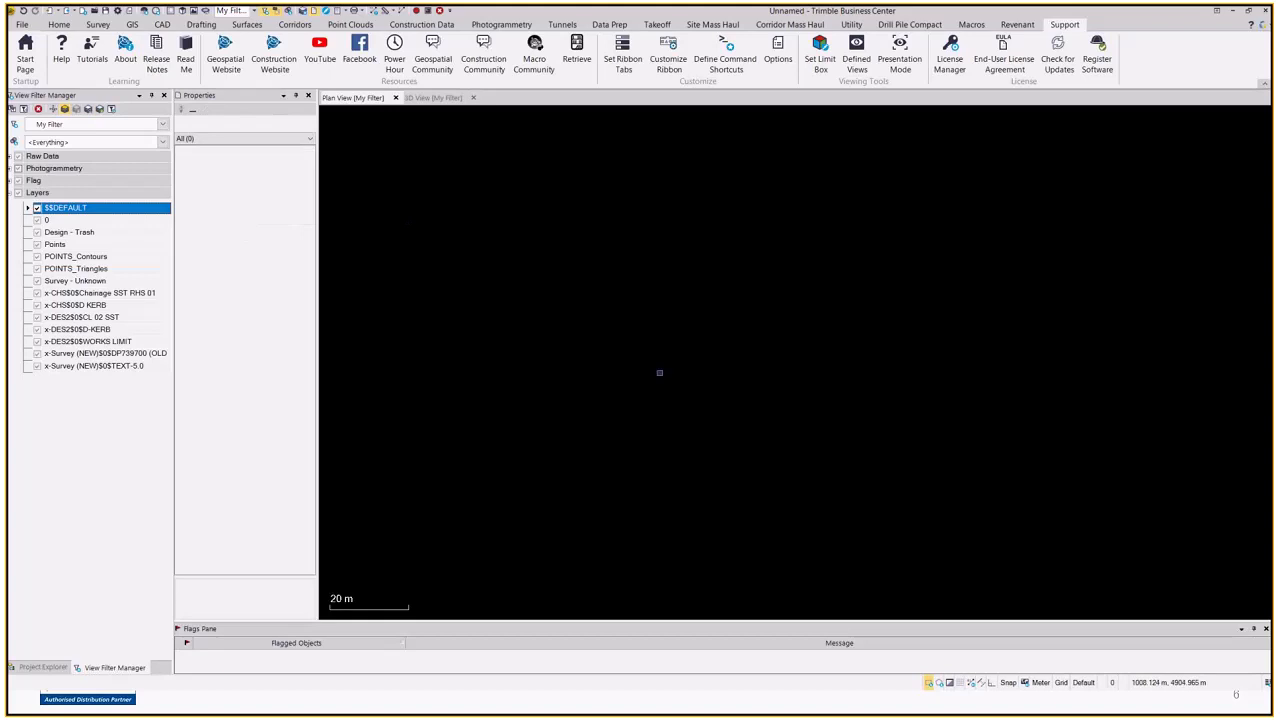
{"action": "scroll", "coordinate": [893, 358], "scroll_direction": "up", "scroll_amount": 10}
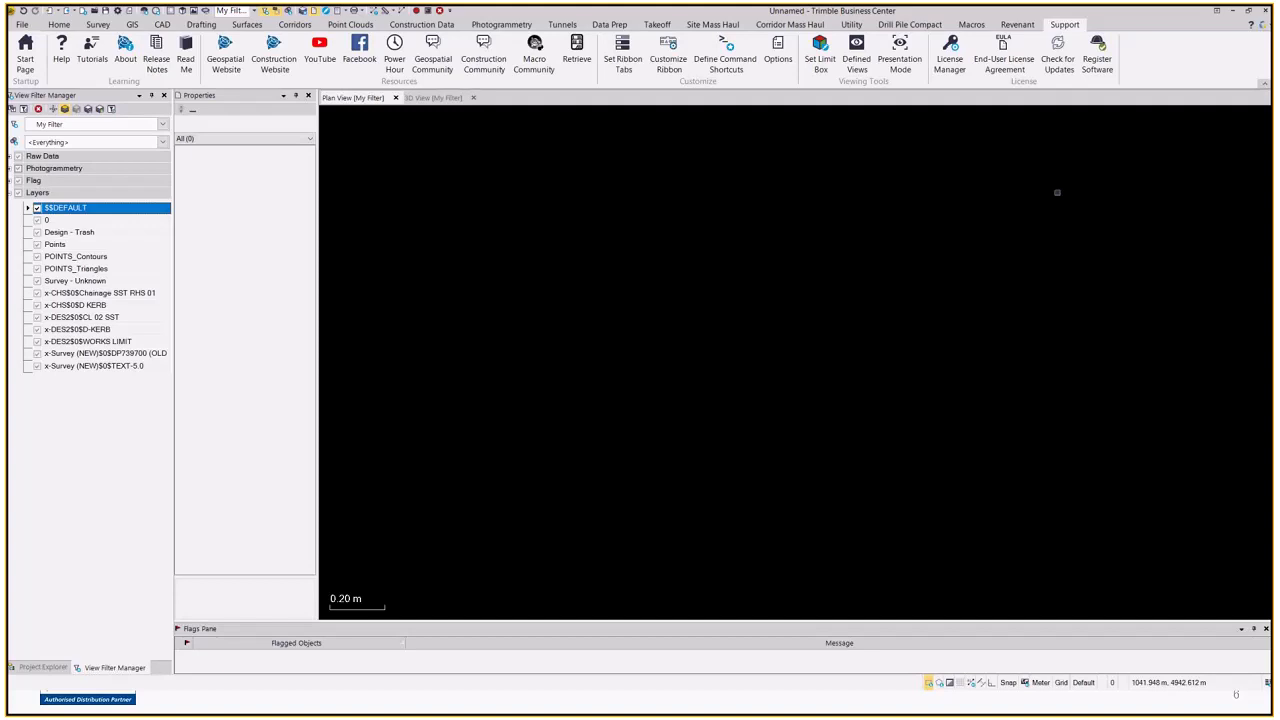
Review the group layer choices for $$DEFAULT in the Layer Manager and close it without assigning a group
{"action": "left_click", "coordinate": [304, 12]}
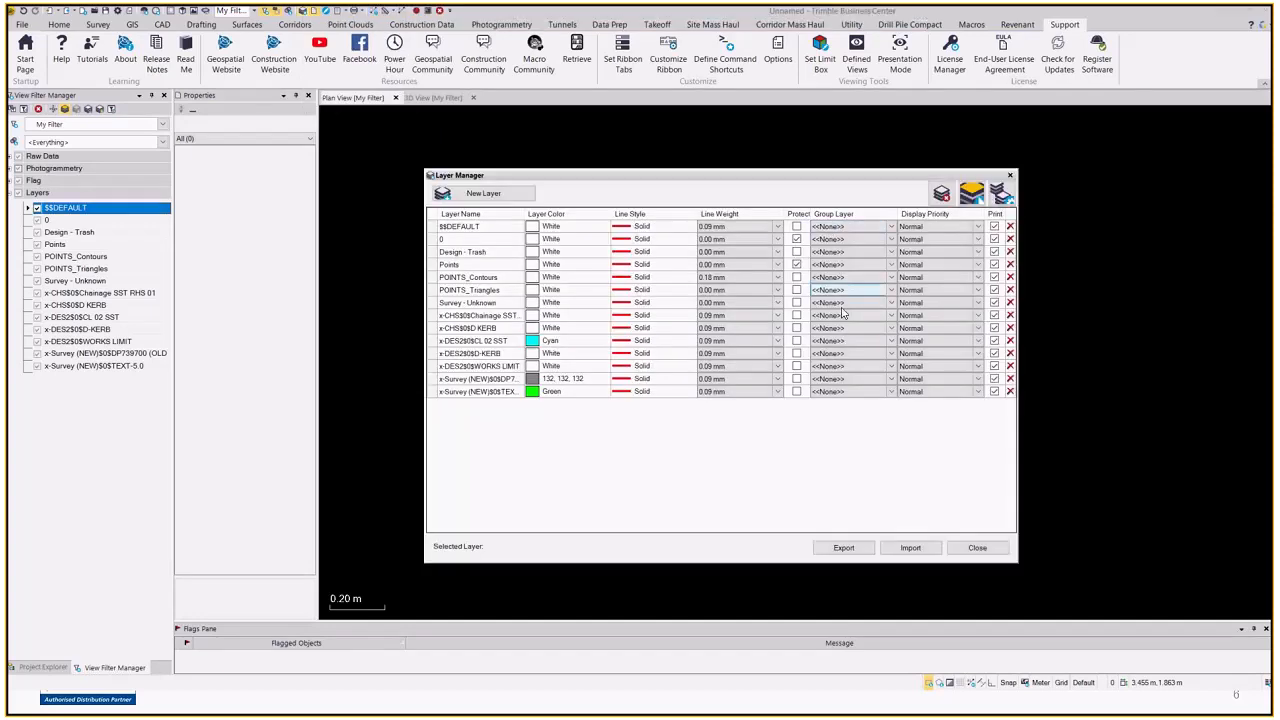
{"action": "left_click", "coordinate": [845, 228]}
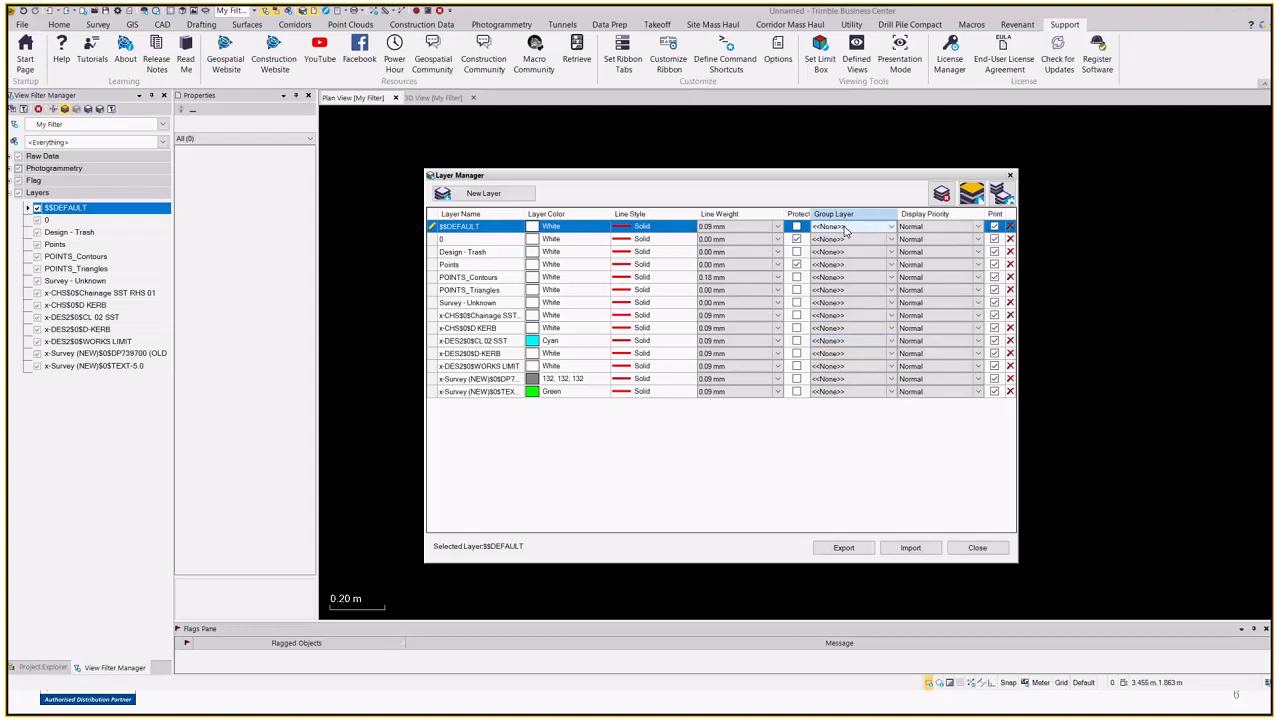
{"action": "left_click", "coordinate": [845, 228]}
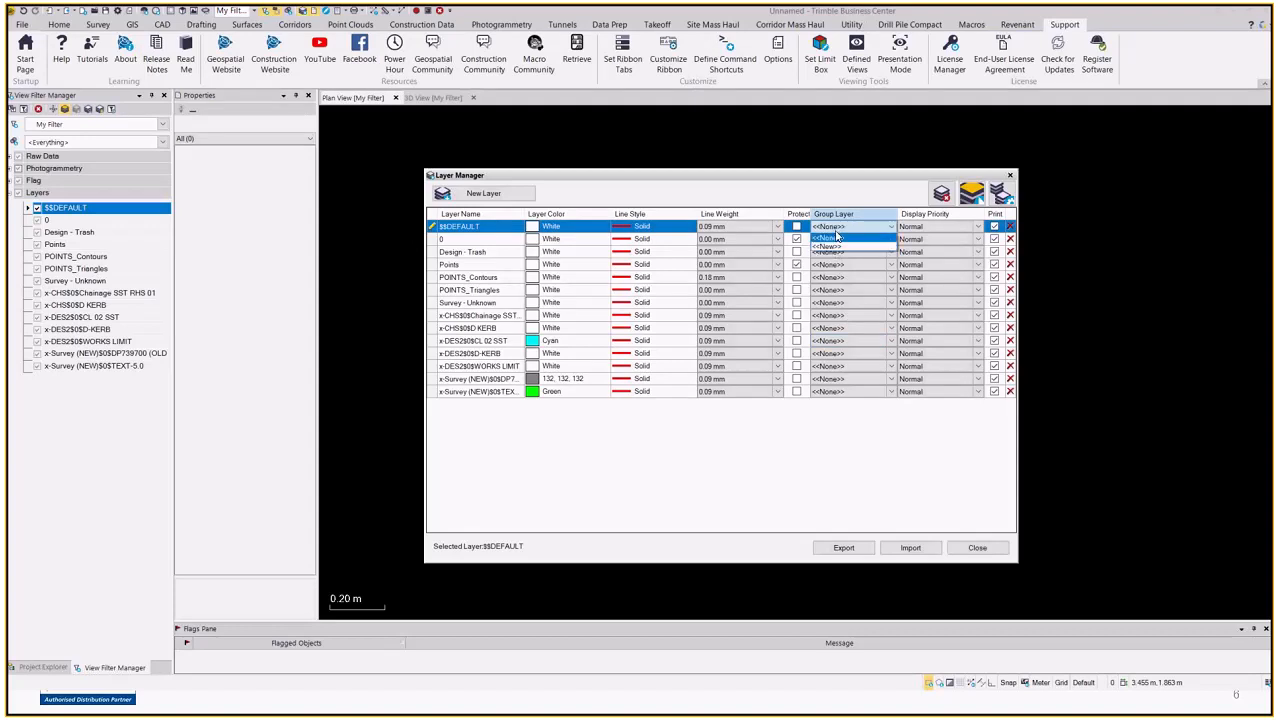
{"action": "left_click", "coordinate": [978, 545]}
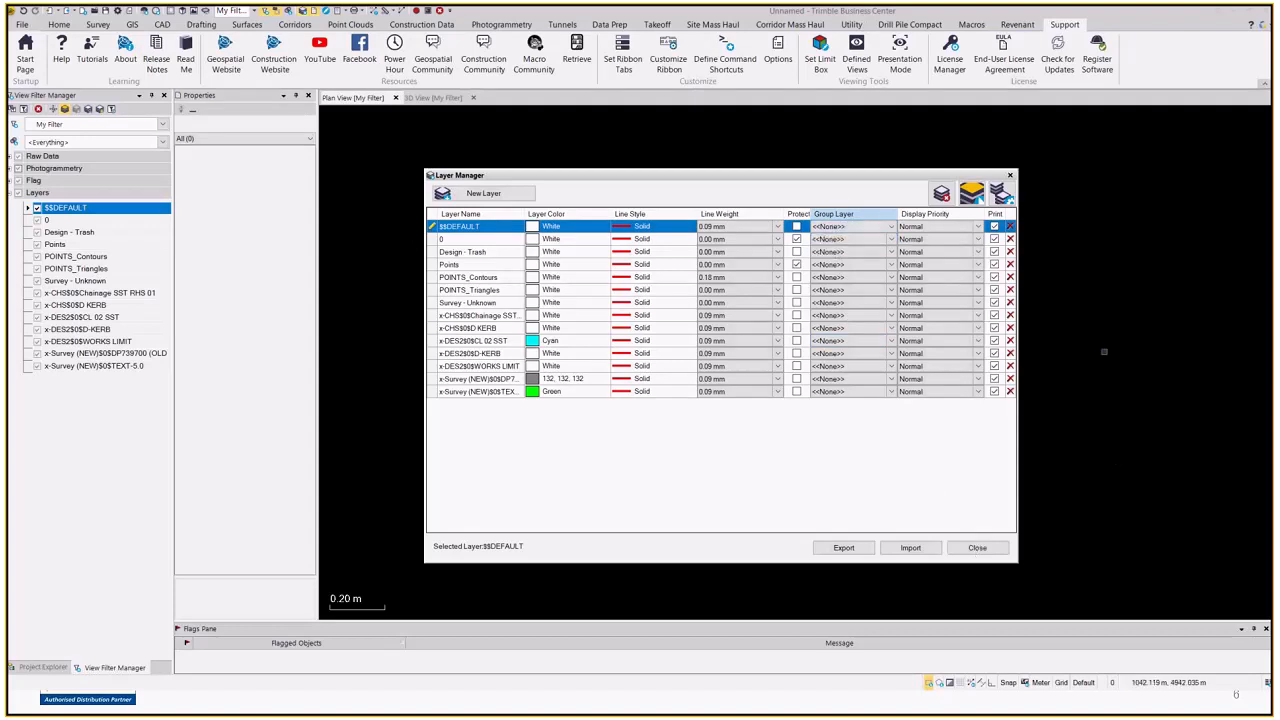
{"action": "left_click", "coordinate": [1010, 176]}
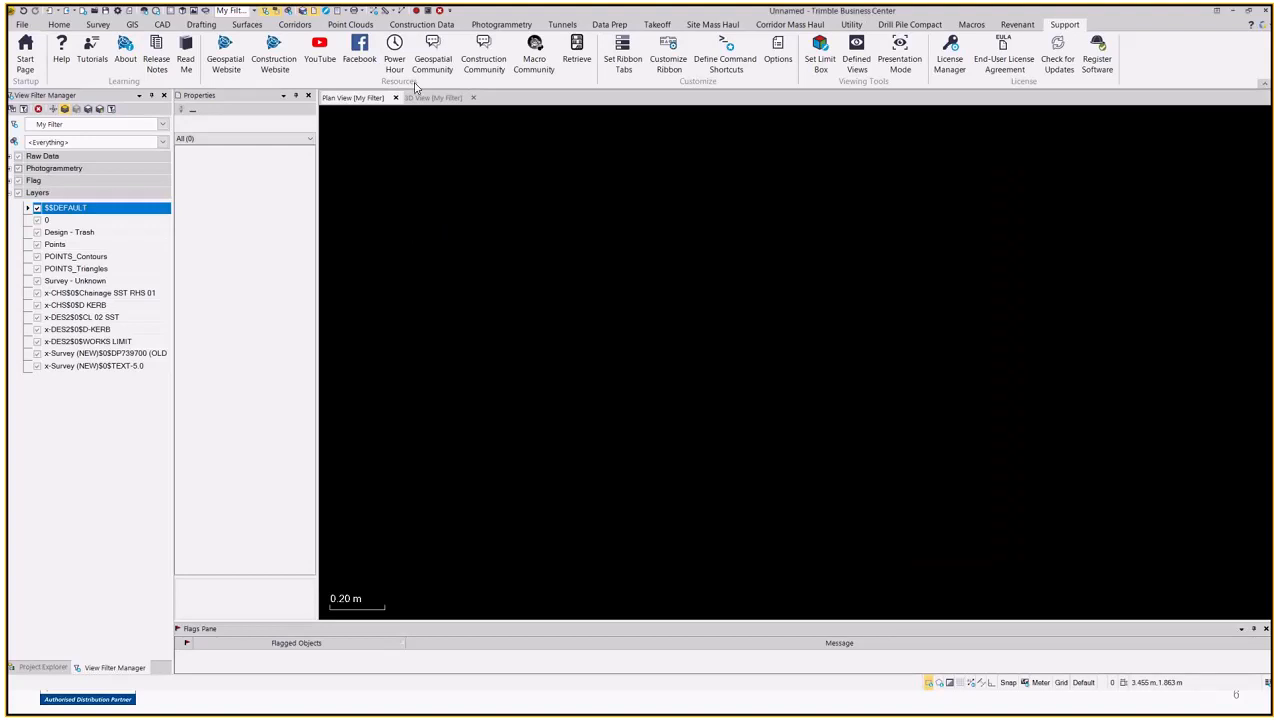
Find and open the Layer Group Manager command and create two layer groups named Design and Survey
{"action": "left_click", "coordinate": [426, 12]}
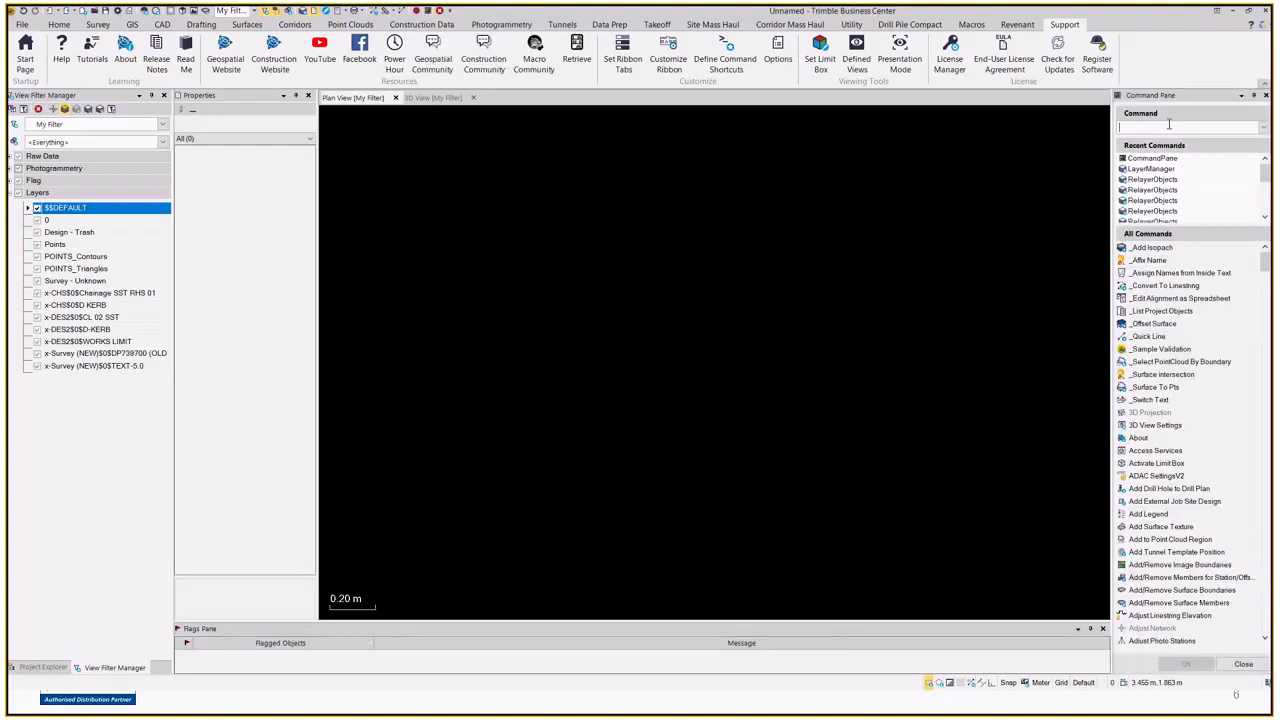
{"action": "type", "text": "Group"}
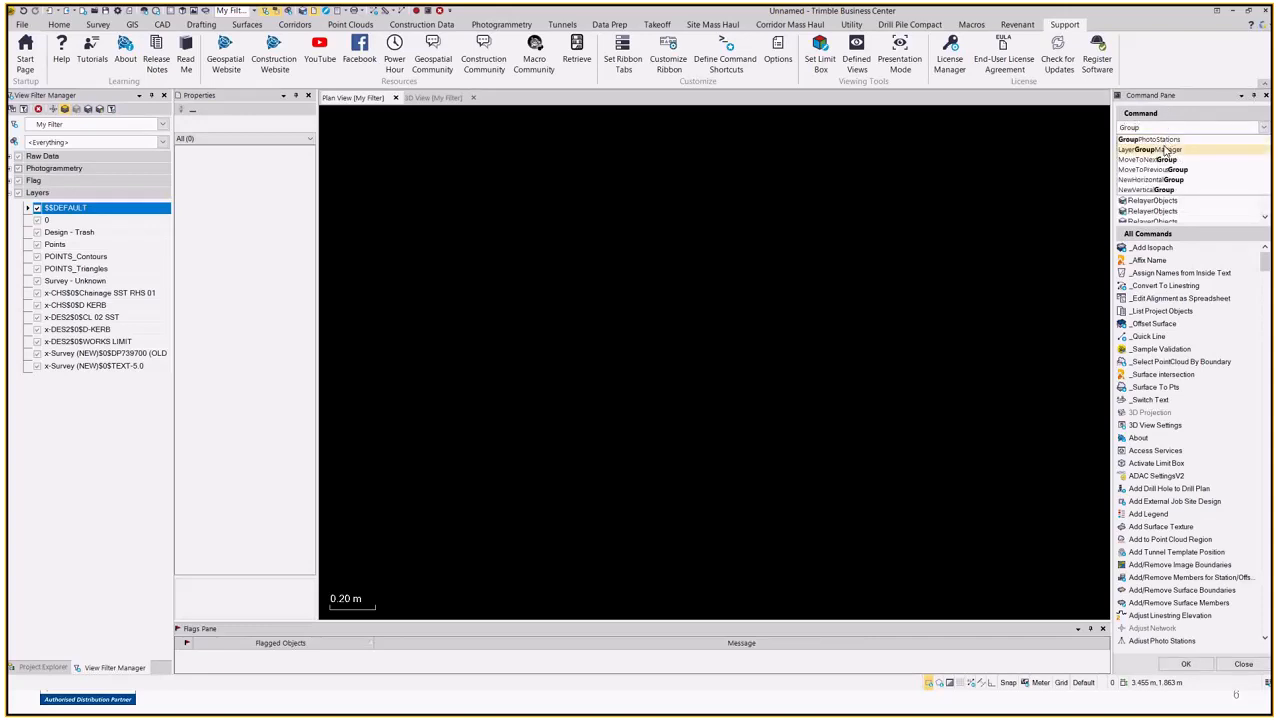
{"action": "left_click", "coordinate": [1166, 150]}
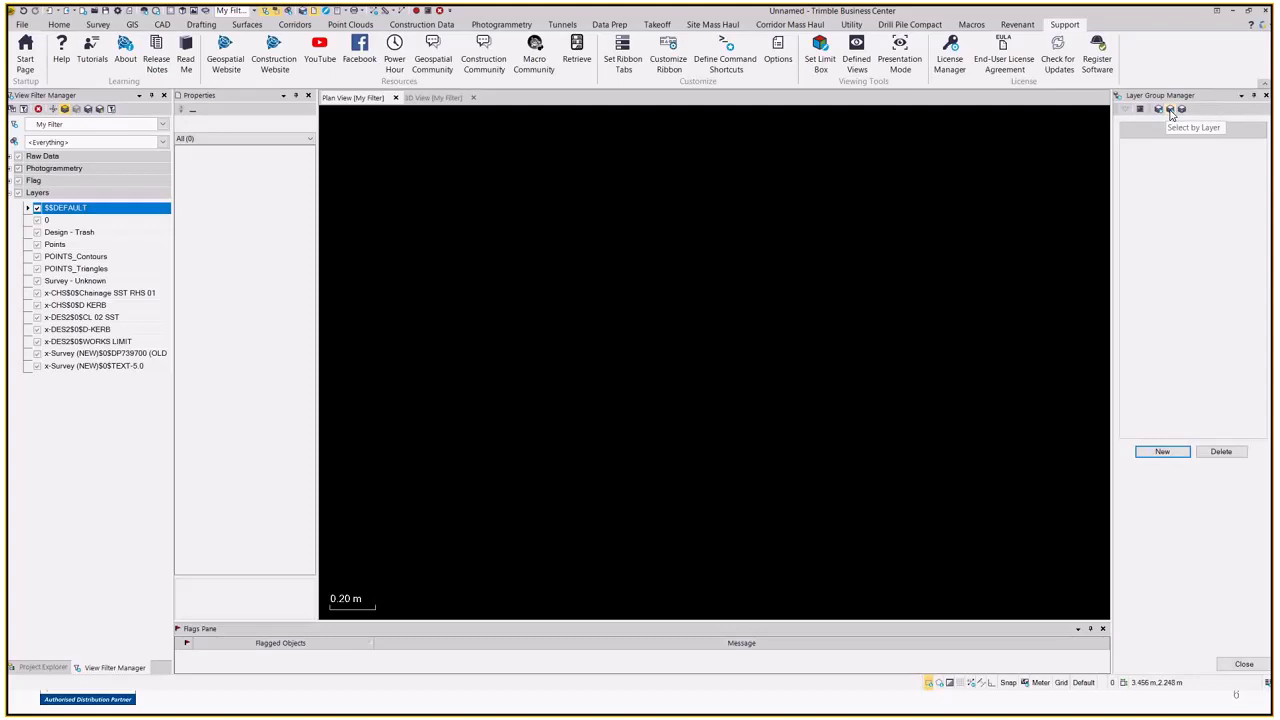
{"action": "left_click", "coordinate": [1162, 452]}
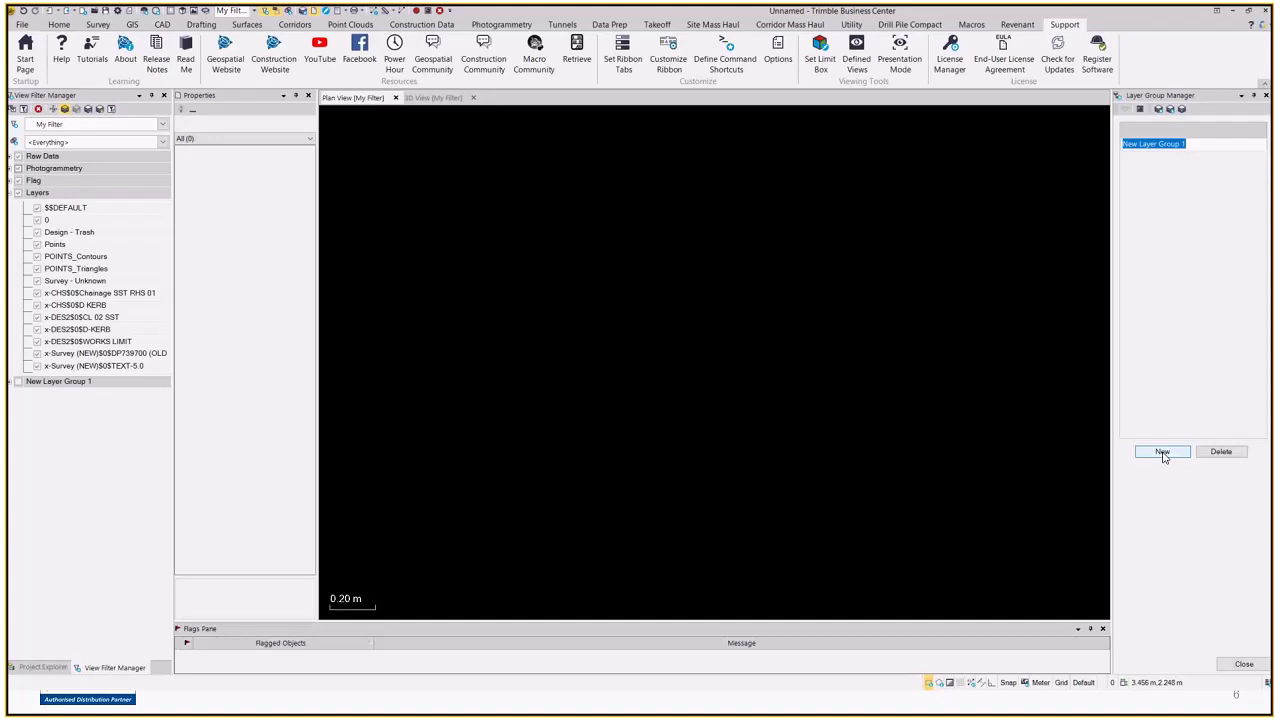
{"action": "type", "text": "Design"}
{"action": "left_click", "coordinate": [1163, 453]}
{"action": "type", "text": "Survey"}
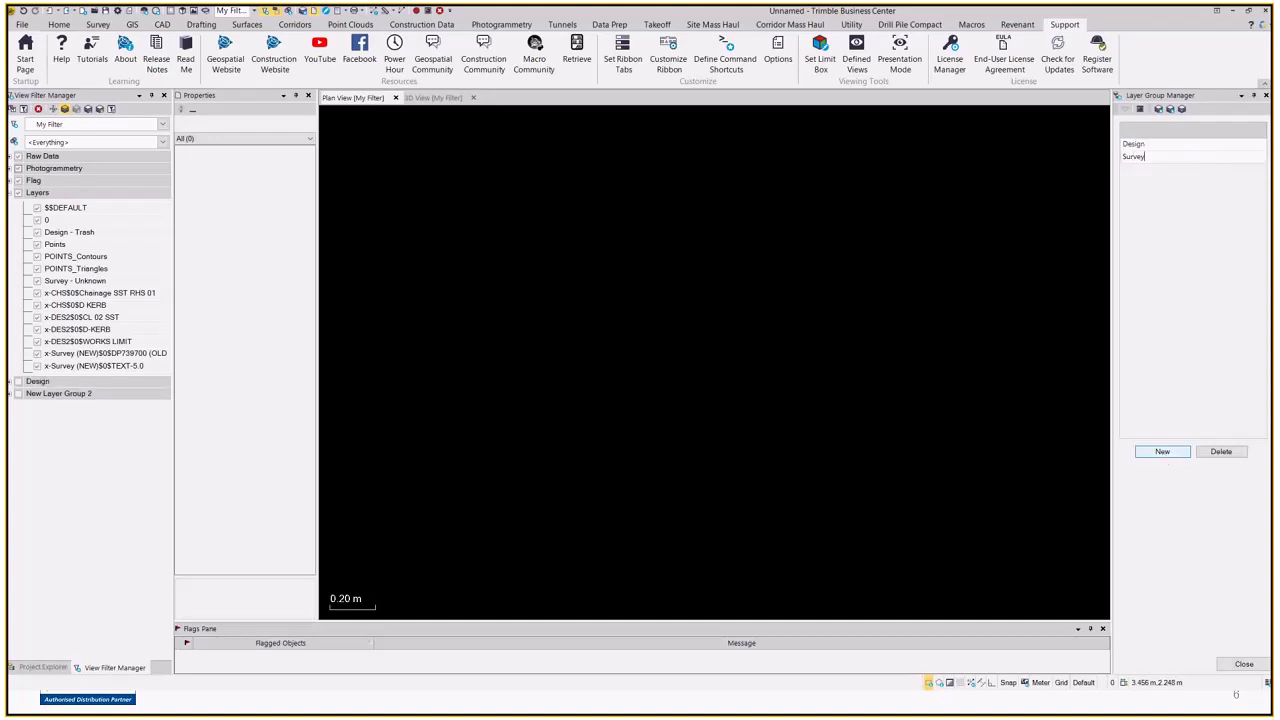
Create two more layer groups named DTM and Trash, delete the surplus unnamed group and close the Layer Group Manager
{"action": "left_click", "coordinate": [1163, 453]}
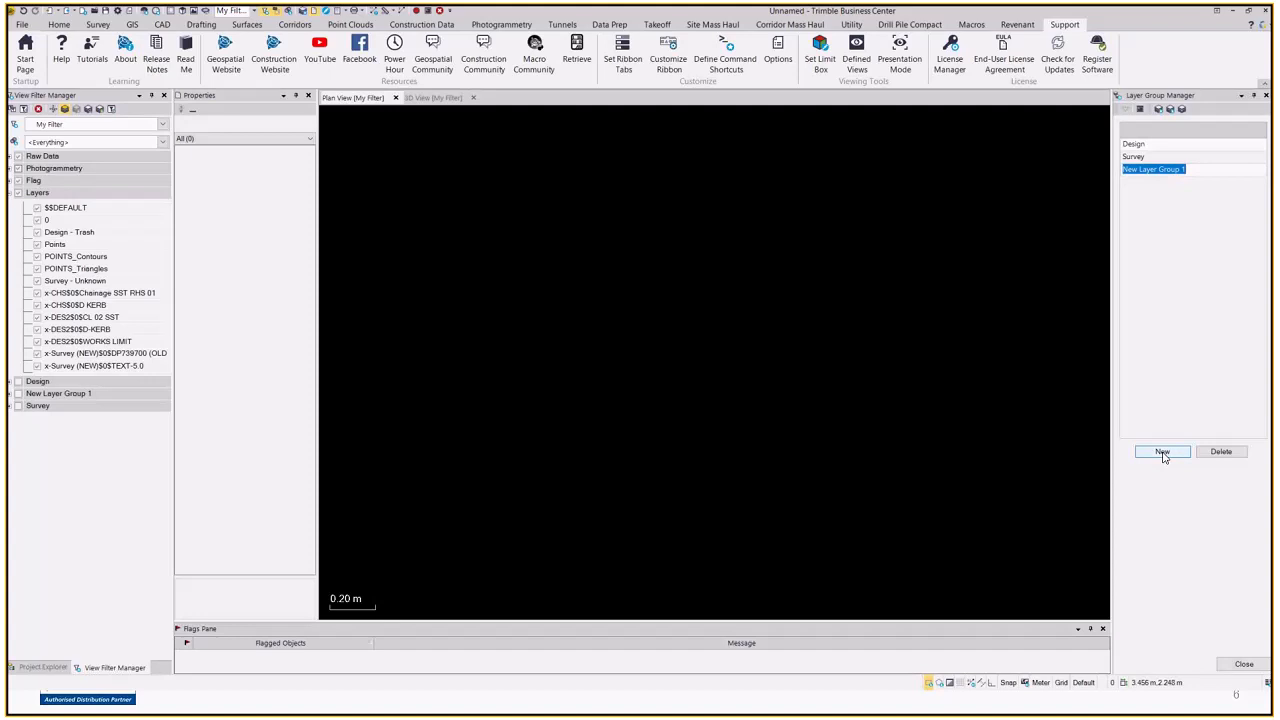
{"action": "type", "text": "DTM"}
{"action": "left_click", "coordinate": [1163, 452]}
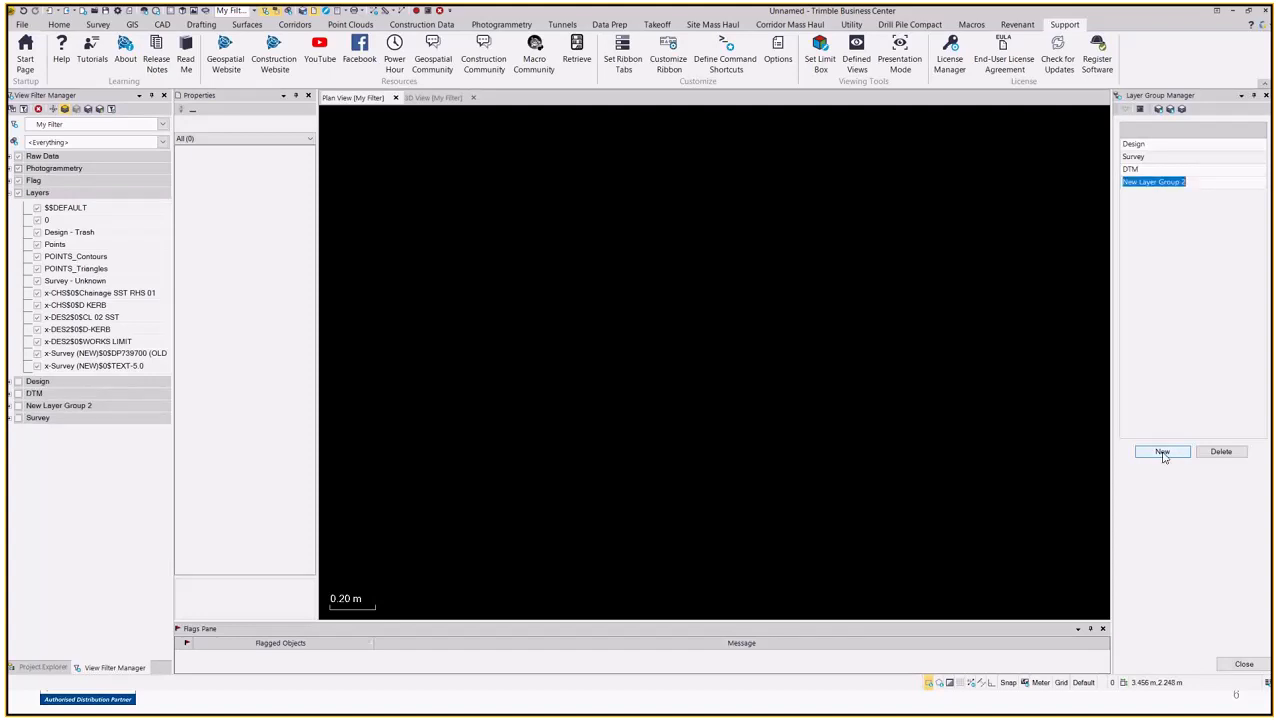
{"action": "type", "text": "Trash"}
{"action": "left_click", "coordinate": [1163, 453]}
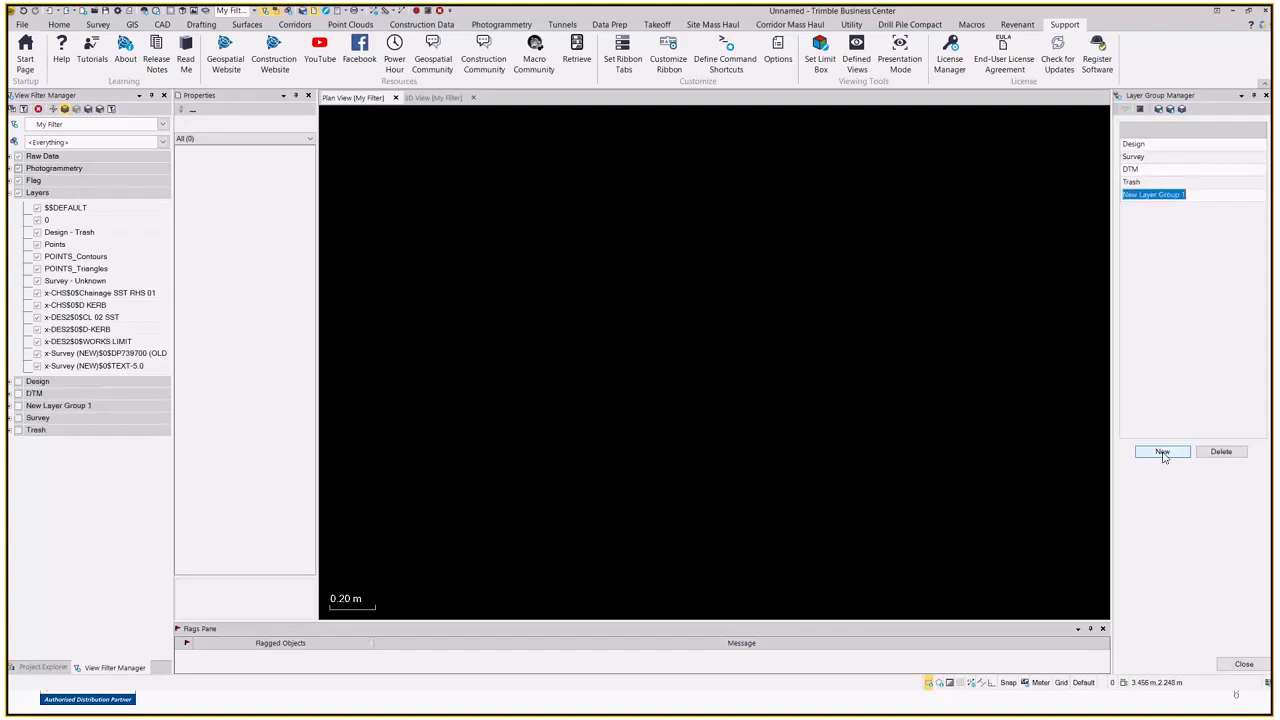
{"action": "left_click", "coordinate": [1243, 458]}
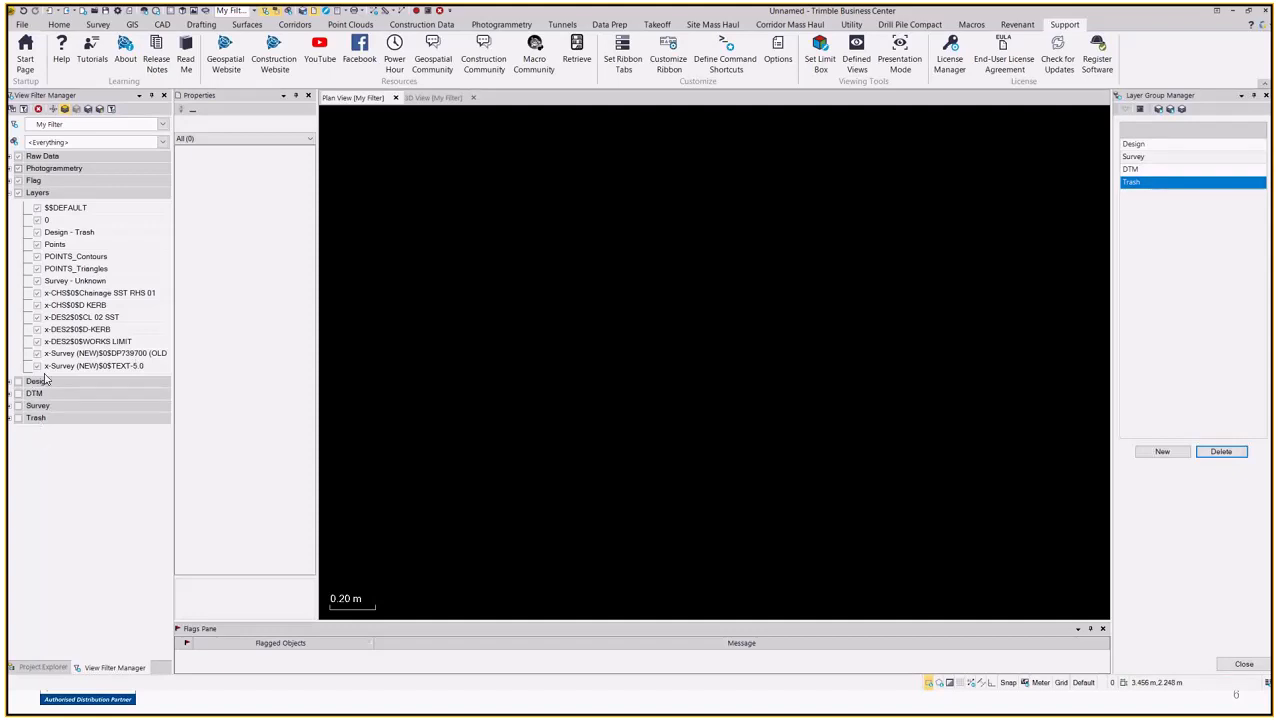
{"action": "left_click", "coordinate": [1243, 663]}
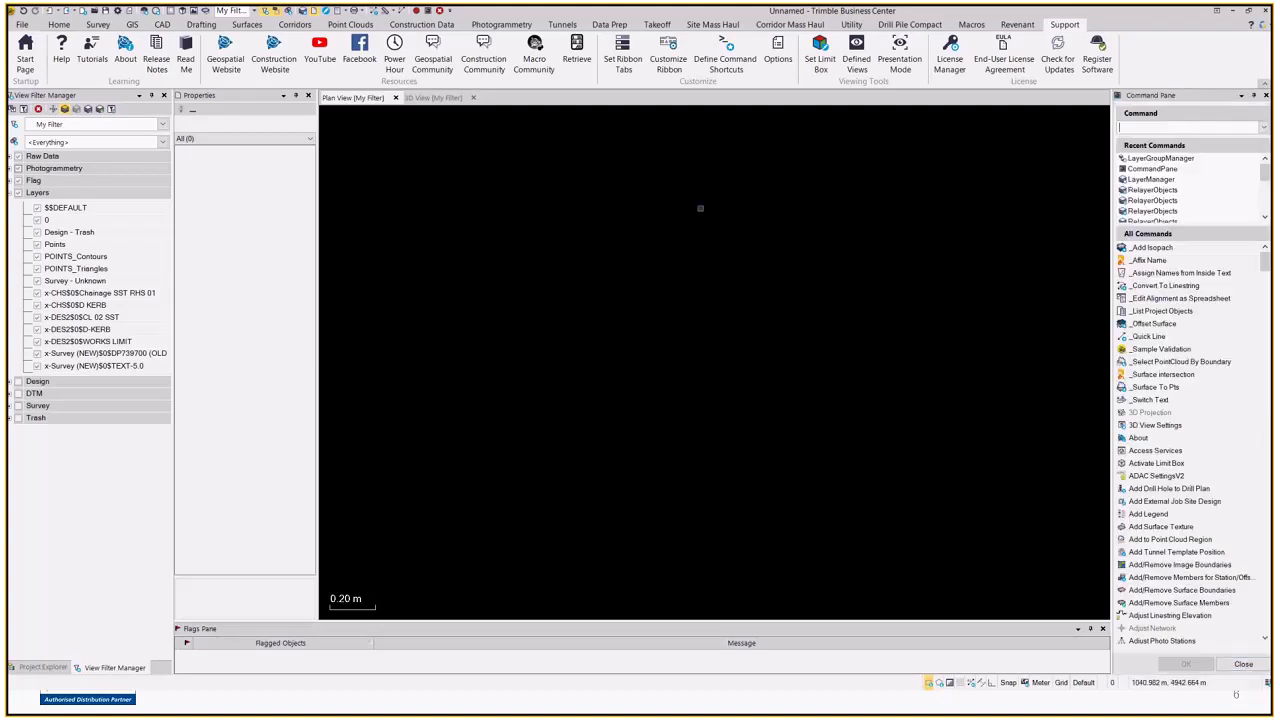
In the Layer Manager, assign the five layers from x-CHS$0$Chainage SST RHS 01 through x-DES2$0$WORKS LIMIT to the Design group
{"action": "left_click", "coordinate": [268, 10]}
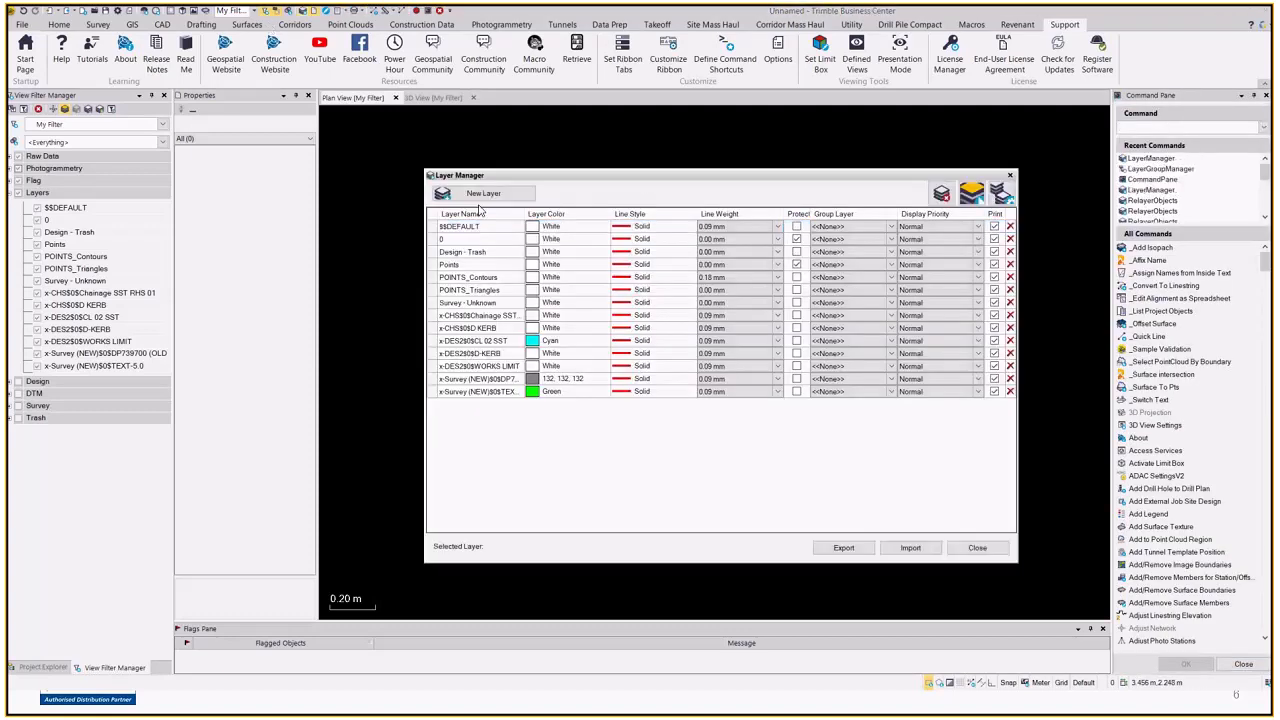
{"action": "left_click", "coordinate": [477, 315]}
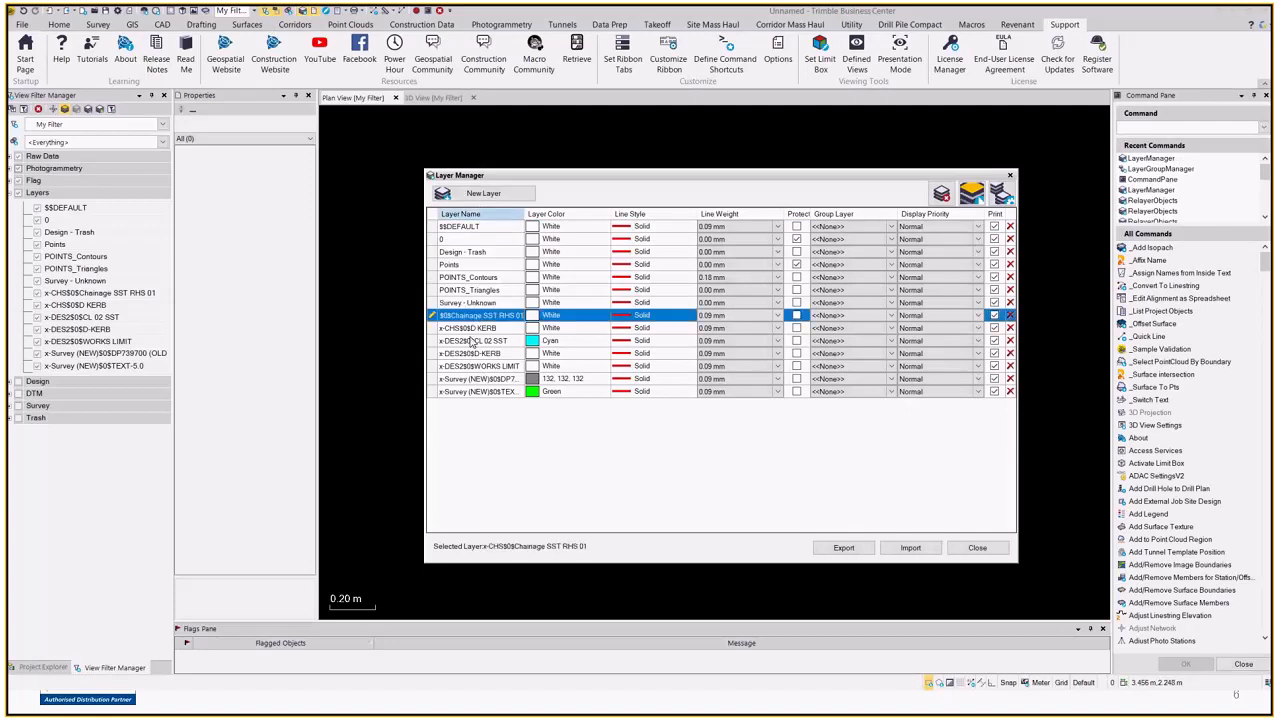
{"action": "key", "text": "shift+Down"}
{"action": "key", "text": "shift+Down"}
{"action": "key", "text": "shift+Down"}
{"action": "key", "text": "shift+Down"}
{"action": "key", "text": "shift+Down"}
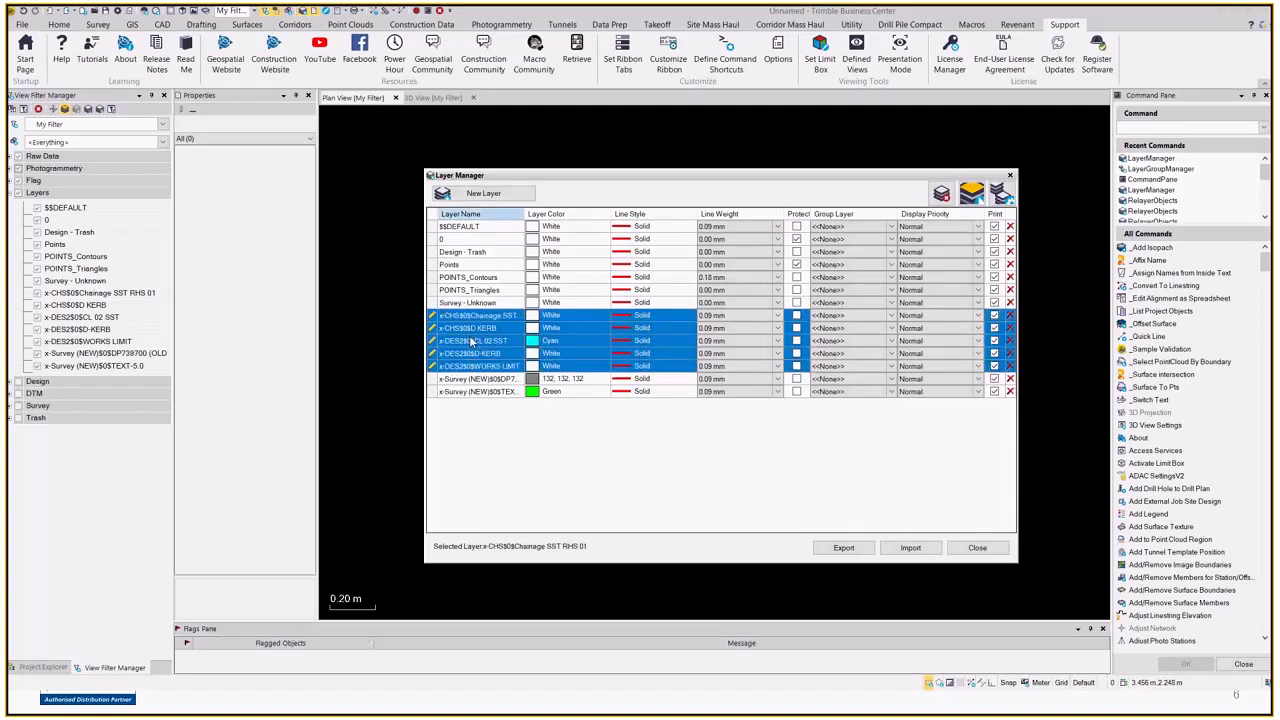
{"action": "key", "text": "shift+Up"}
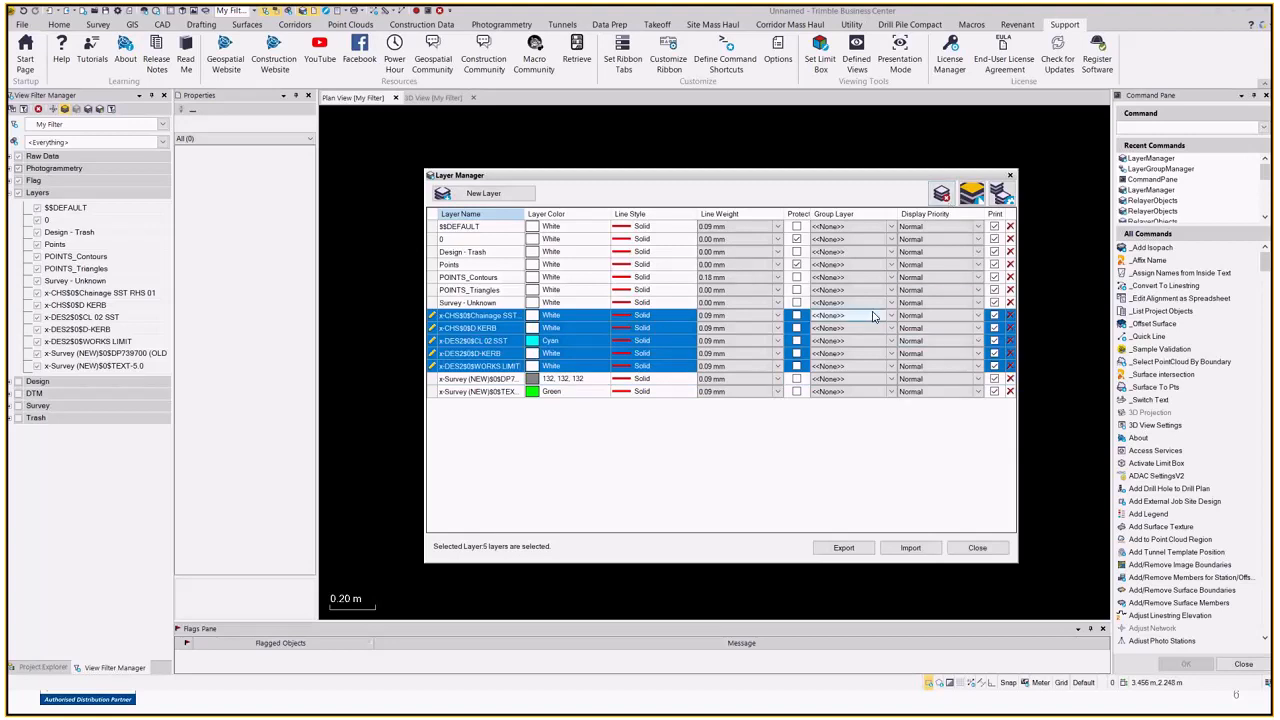
{"action": "left_click_drag", "start_coordinate": [873, 316], "coordinate": [884, 318]}
{"action": "left_click", "coordinate": [884, 318]}
{"action": "left_click", "coordinate": [830, 340]}
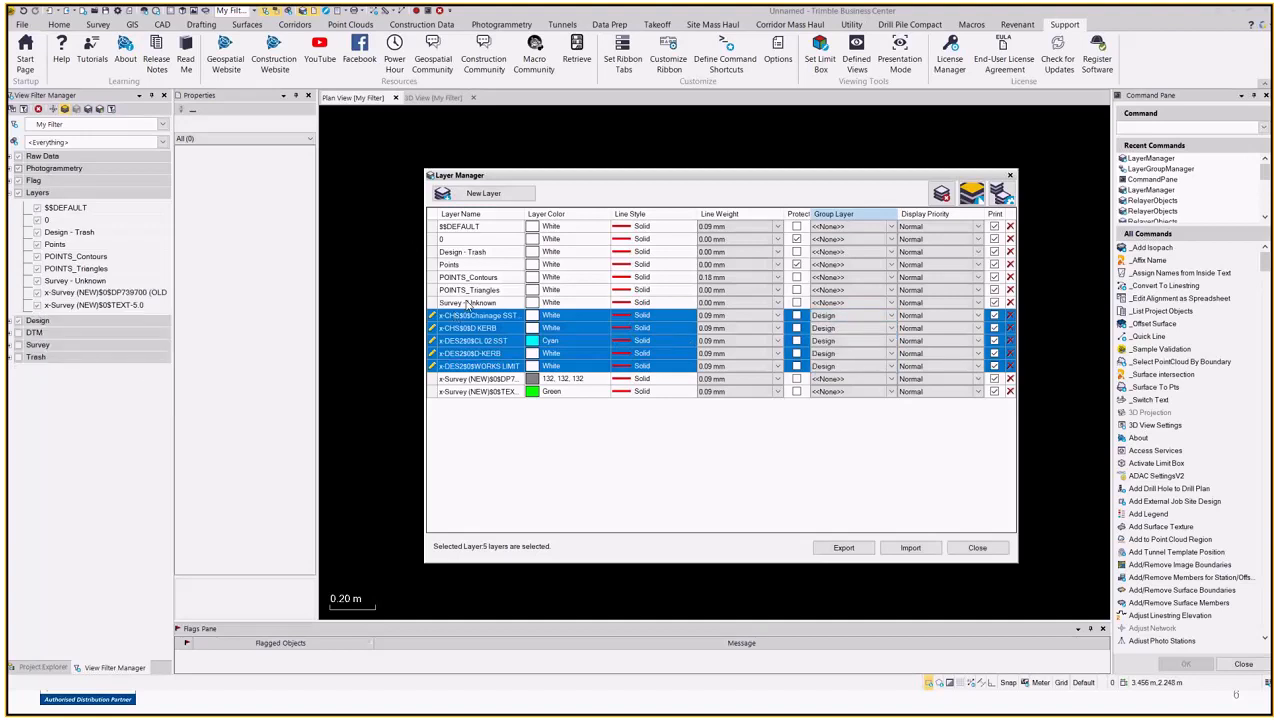
Assign Survey - Unknown and both x-Survey (NEW) layers to the Survey group
{"action": "left_click", "coordinate": [467, 302]}
{"action": "left_click", "coordinate": [474, 391], "text": "ctrl"}
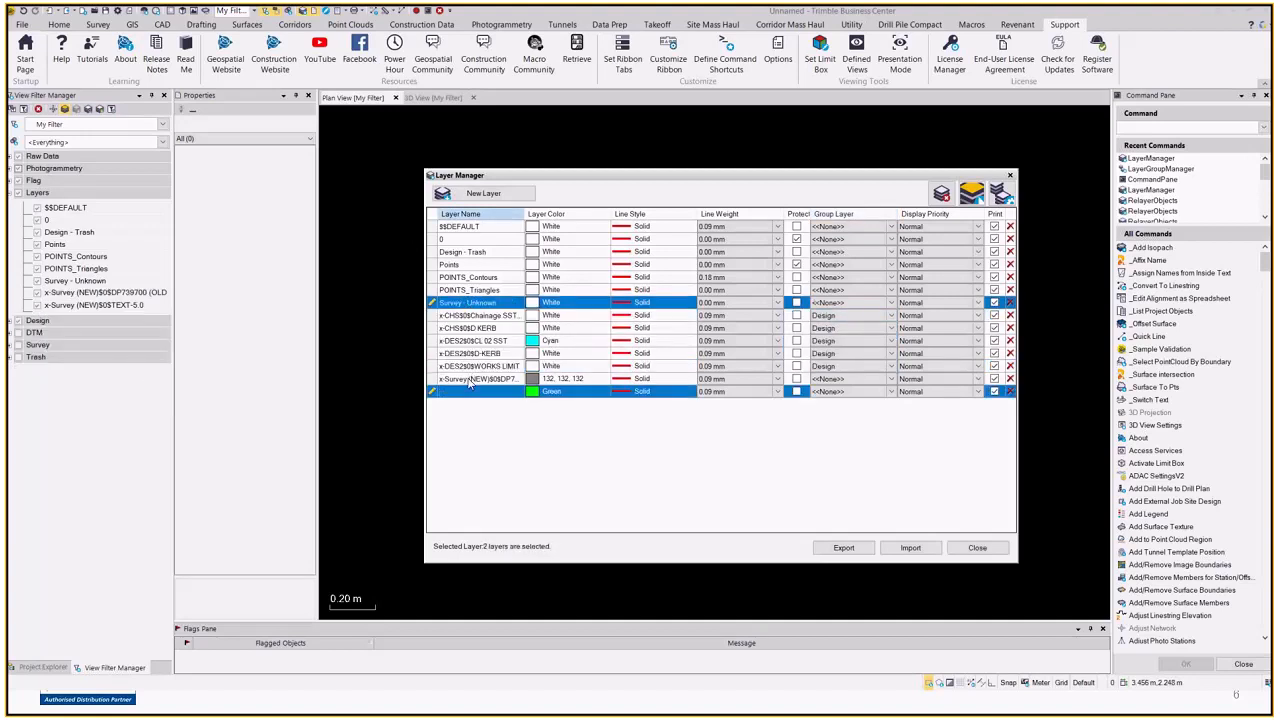
{"action": "left_click", "coordinate": [472, 378], "text": "ctrl"}
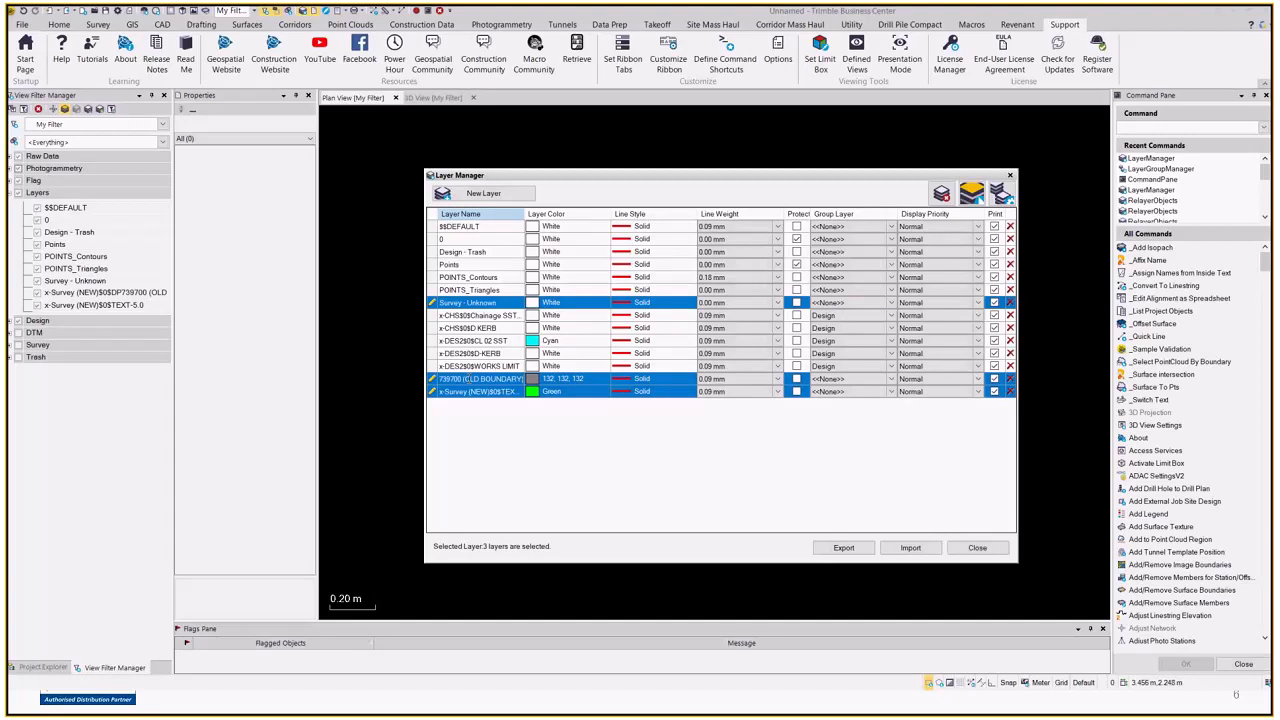
{"action": "left_click", "coordinate": [845, 378]}
{"action": "left_click", "coordinate": [823, 414]}
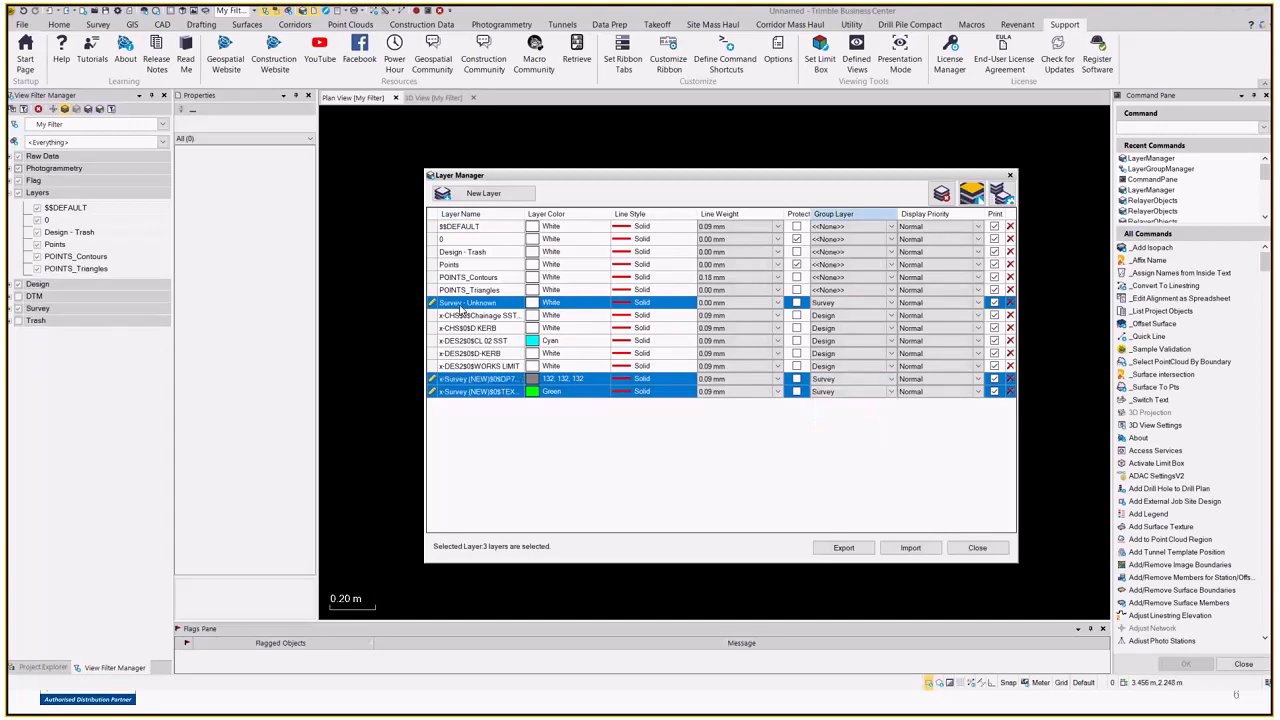
Assign the POINTS_Contours and POINTS_Triangles layers to the DTM group
{"action": "left_click", "coordinate": [466, 289]}
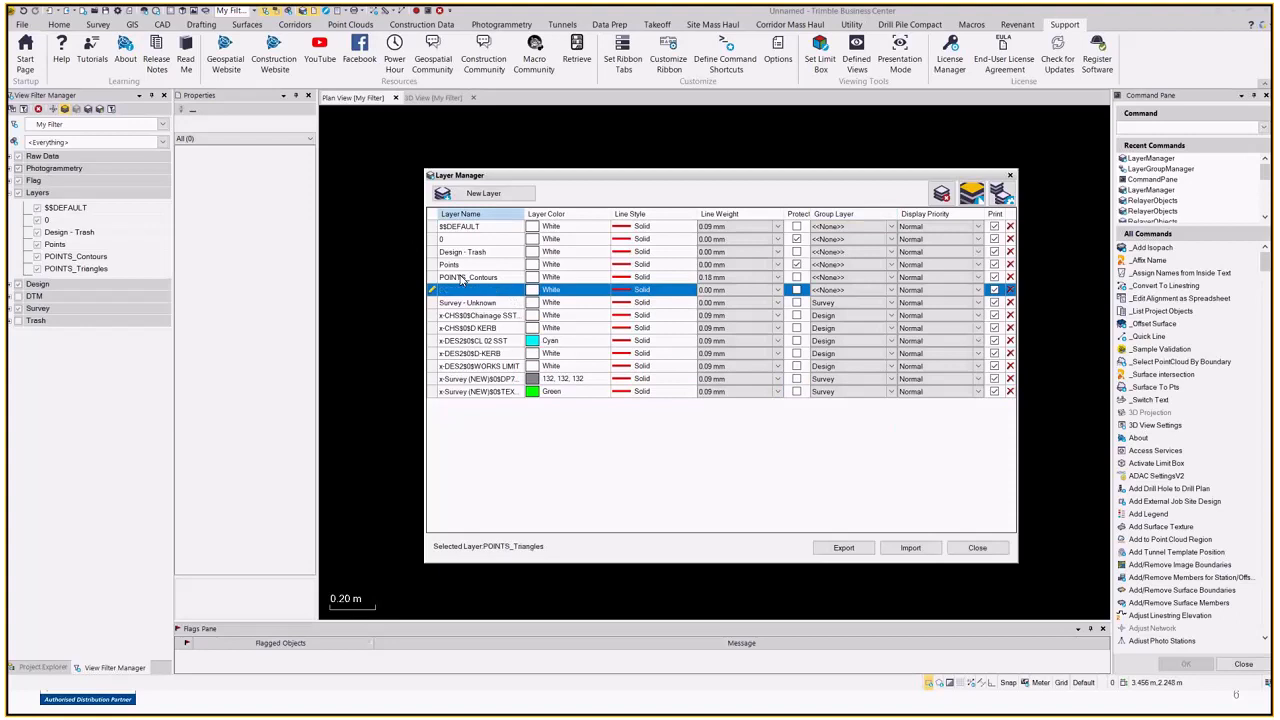
{"action": "left_click", "coordinate": [461, 279]}
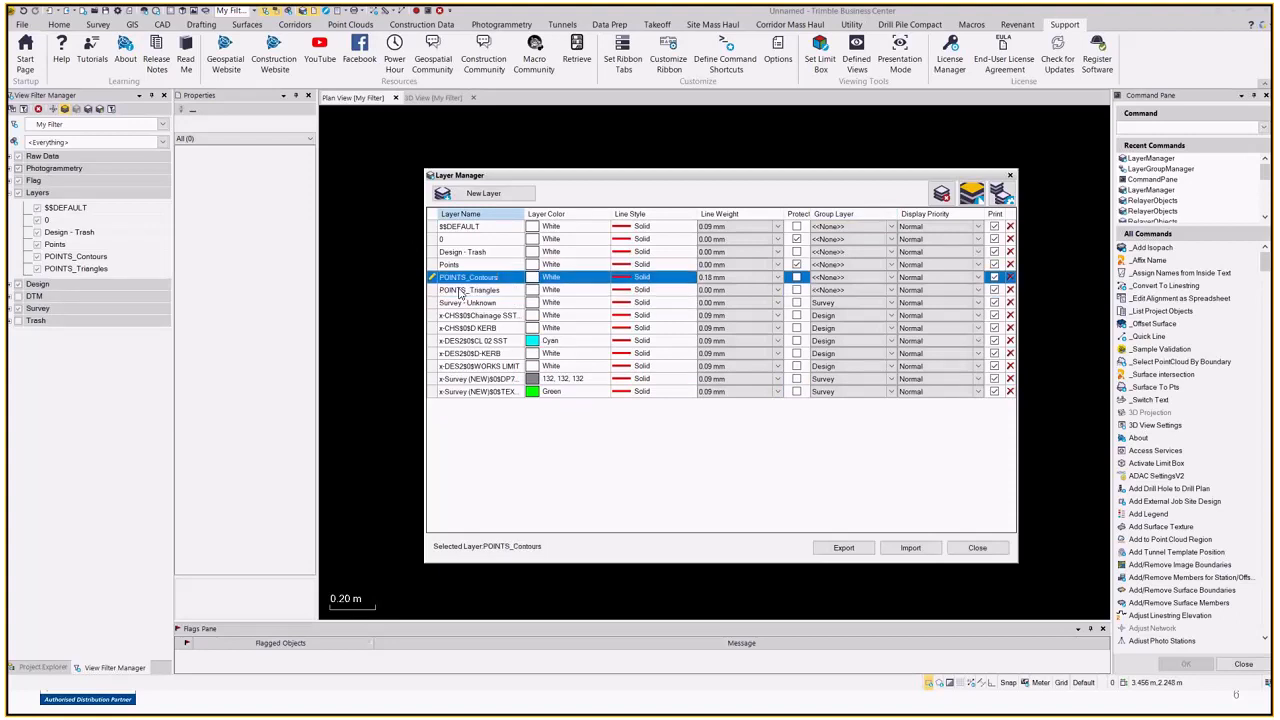
{"action": "left_click", "coordinate": [460, 289], "text": "ctrl"}
{"action": "left_click", "coordinate": [850, 277]}
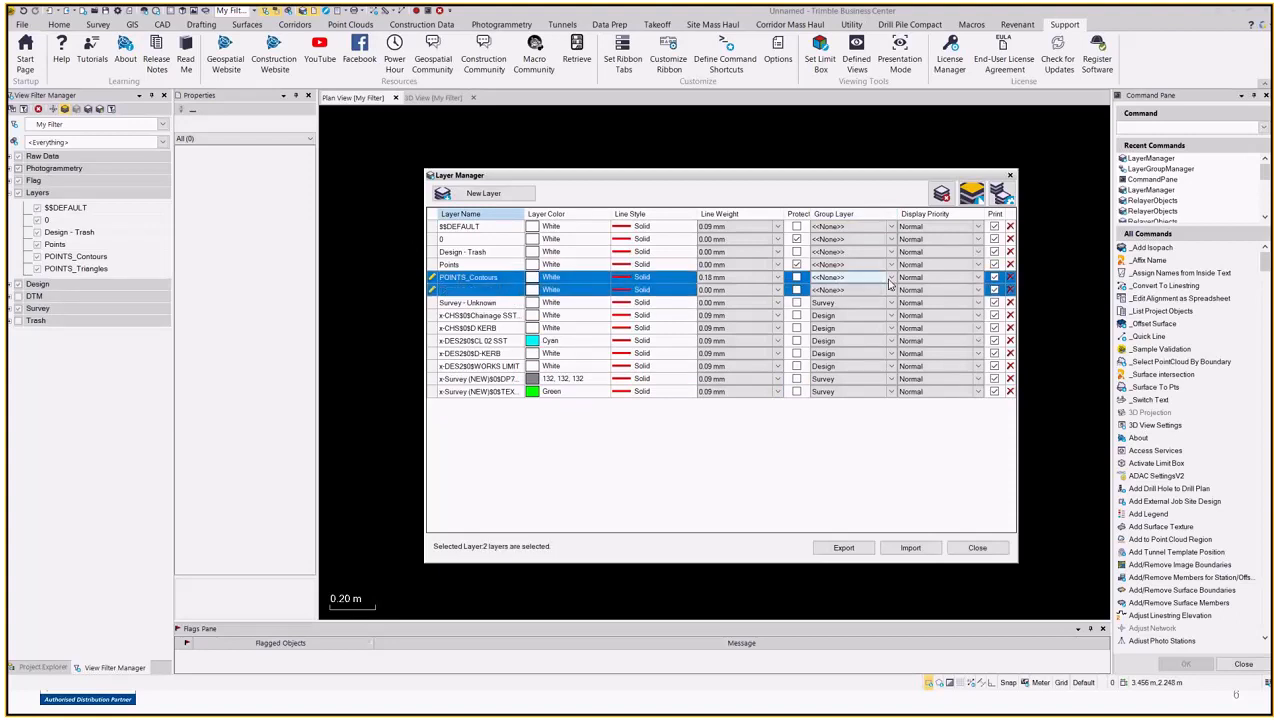
{"action": "left_click", "coordinate": [890, 277]}
{"action": "left_click", "coordinate": [868, 306]}
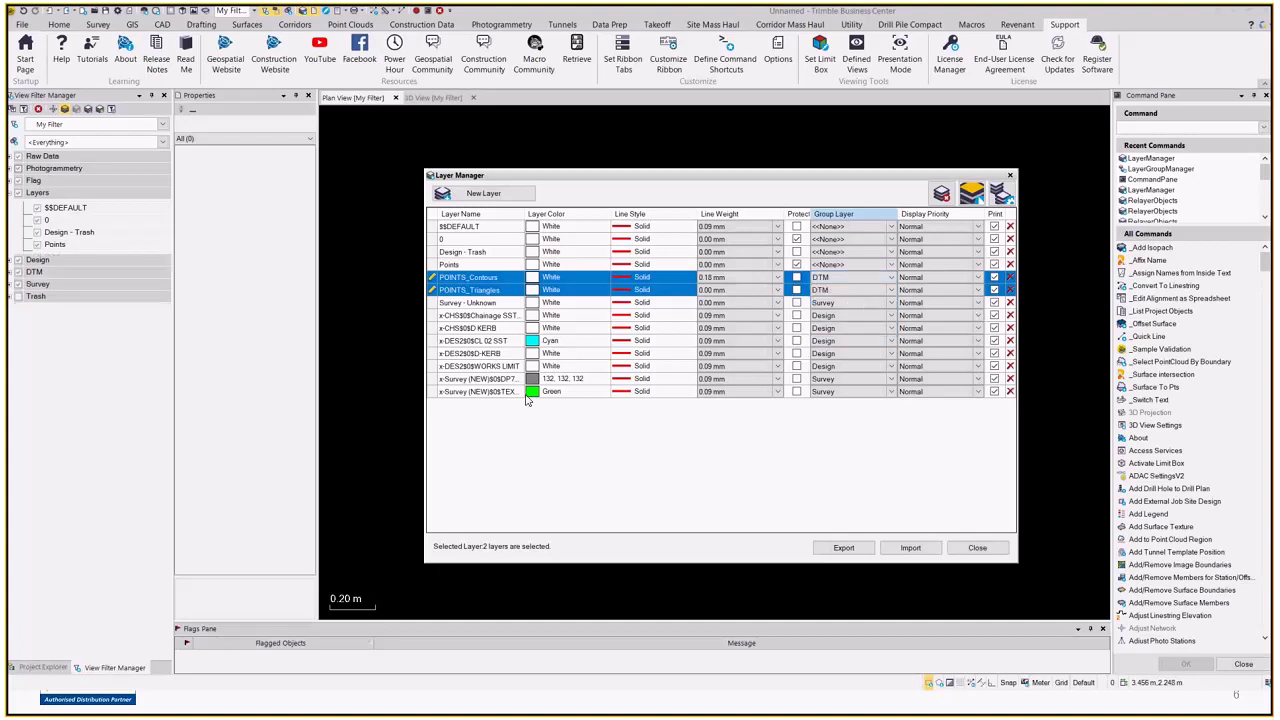
Assign the Design - Trash layer to the Trash group
{"action": "left_click", "coordinate": [468, 252]}
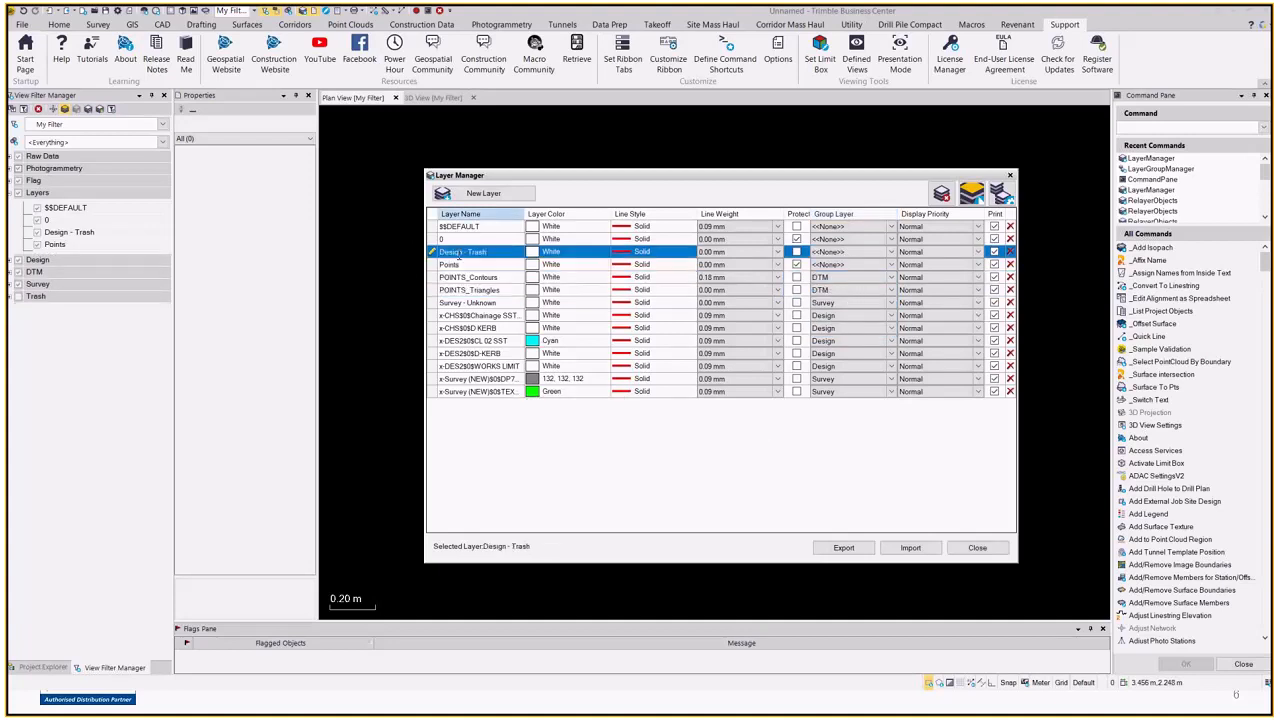
{"action": "left_click", "coordinate": [886, 252]}
{"action": "left_click", "coordinate": [891, 253]}
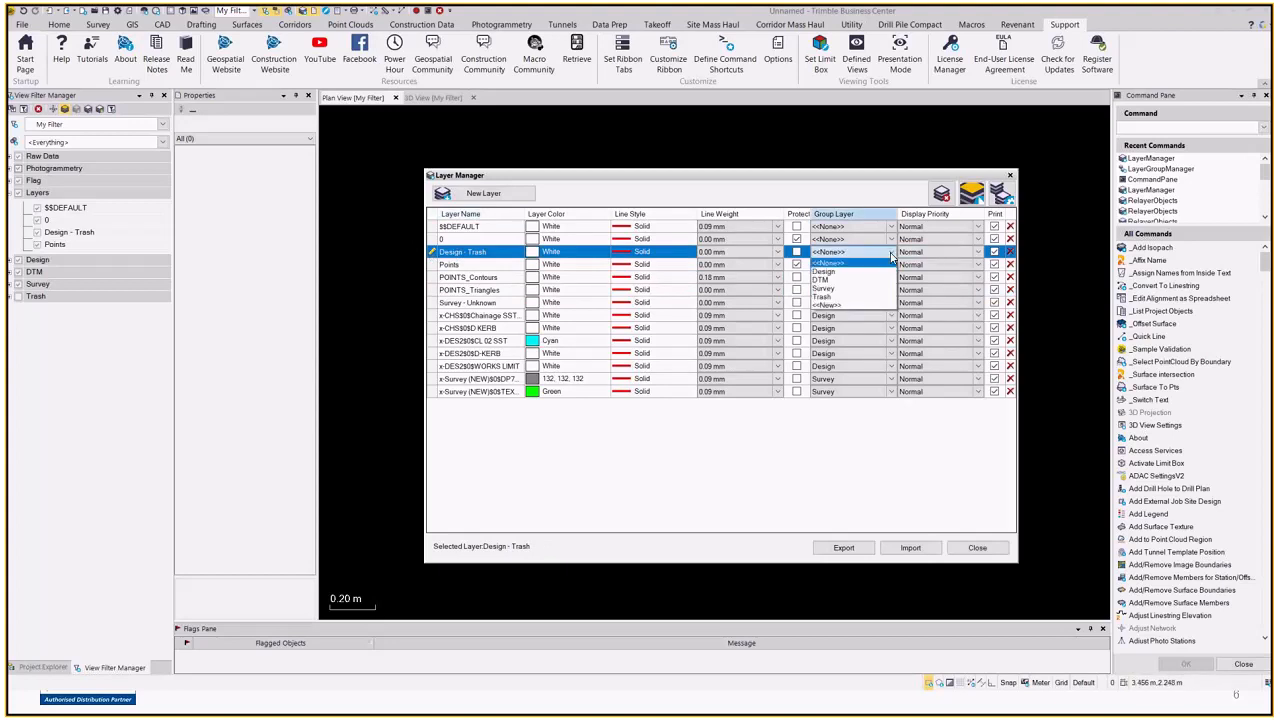
{"action": "left_click", "coordinate": [850, 305]}
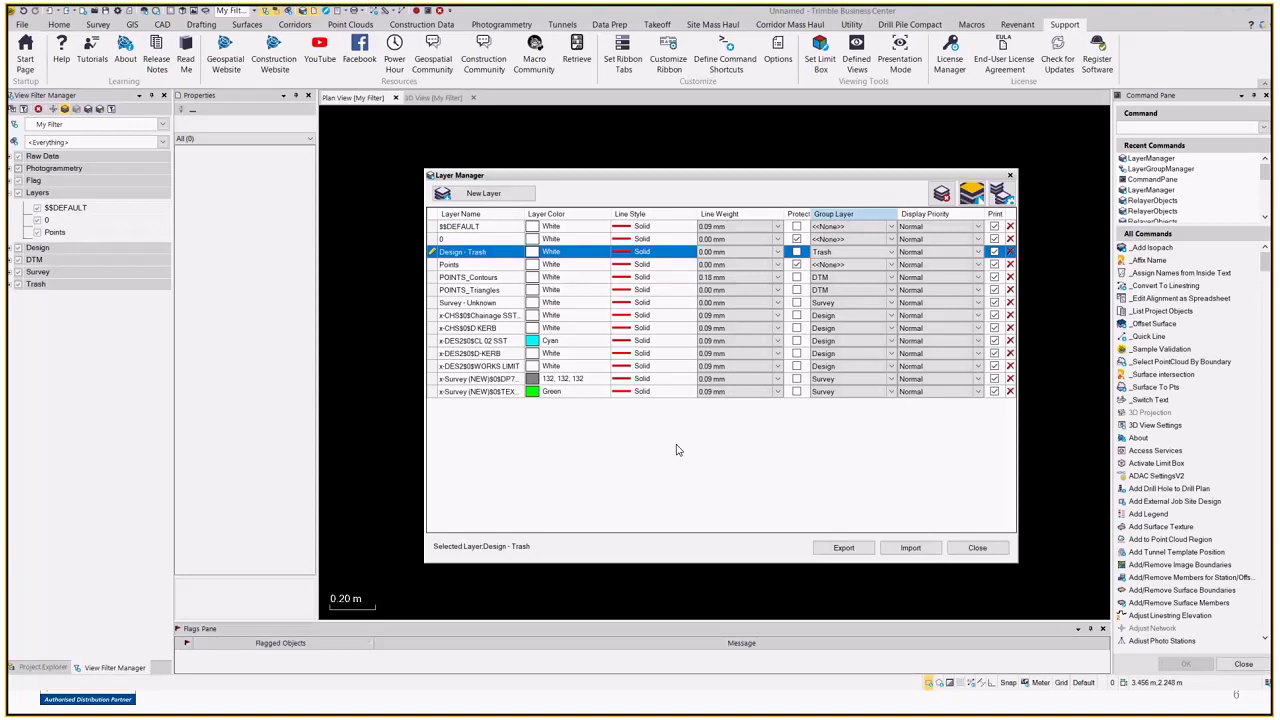
Move the x-DES2$0$WORKS LIMIT layer to the Trash group and close the Layer Manager
{"action": "left_click", "coordinate": [466, 367]}
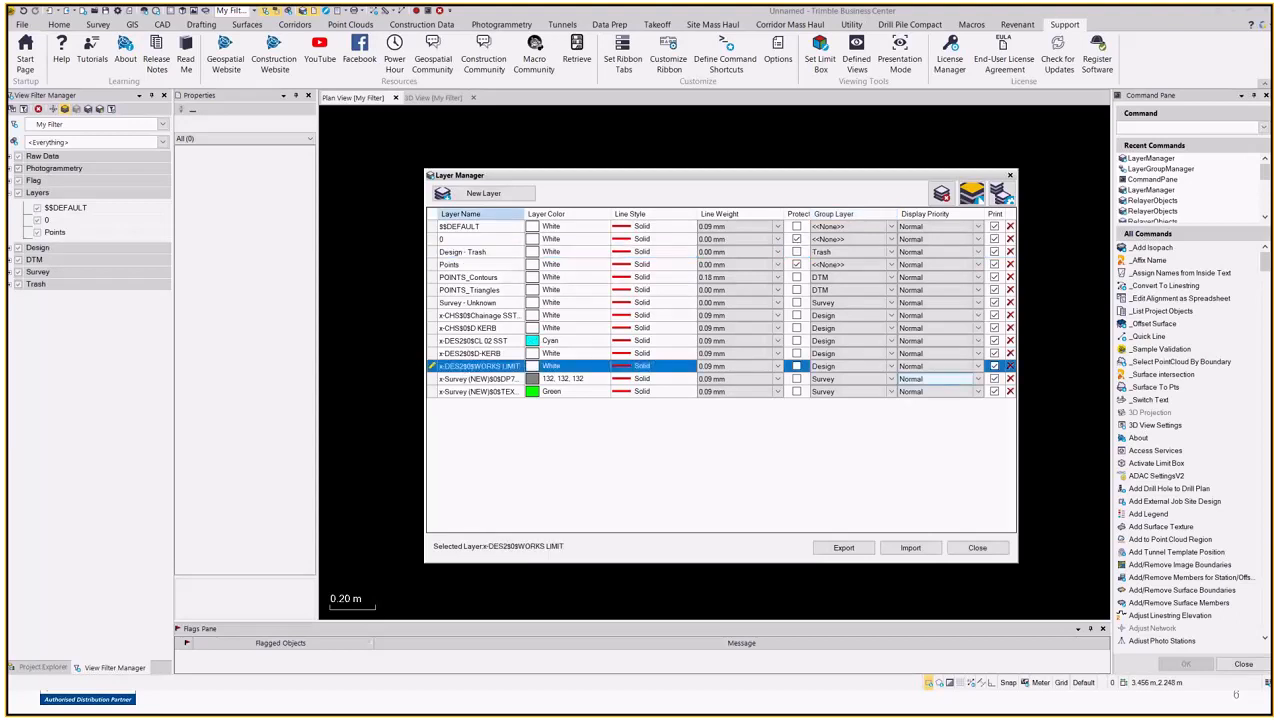
{"action": "left_click", "coordinate": [886, 366]}
{"action": "left_click", "coordinate": [891, 366]}
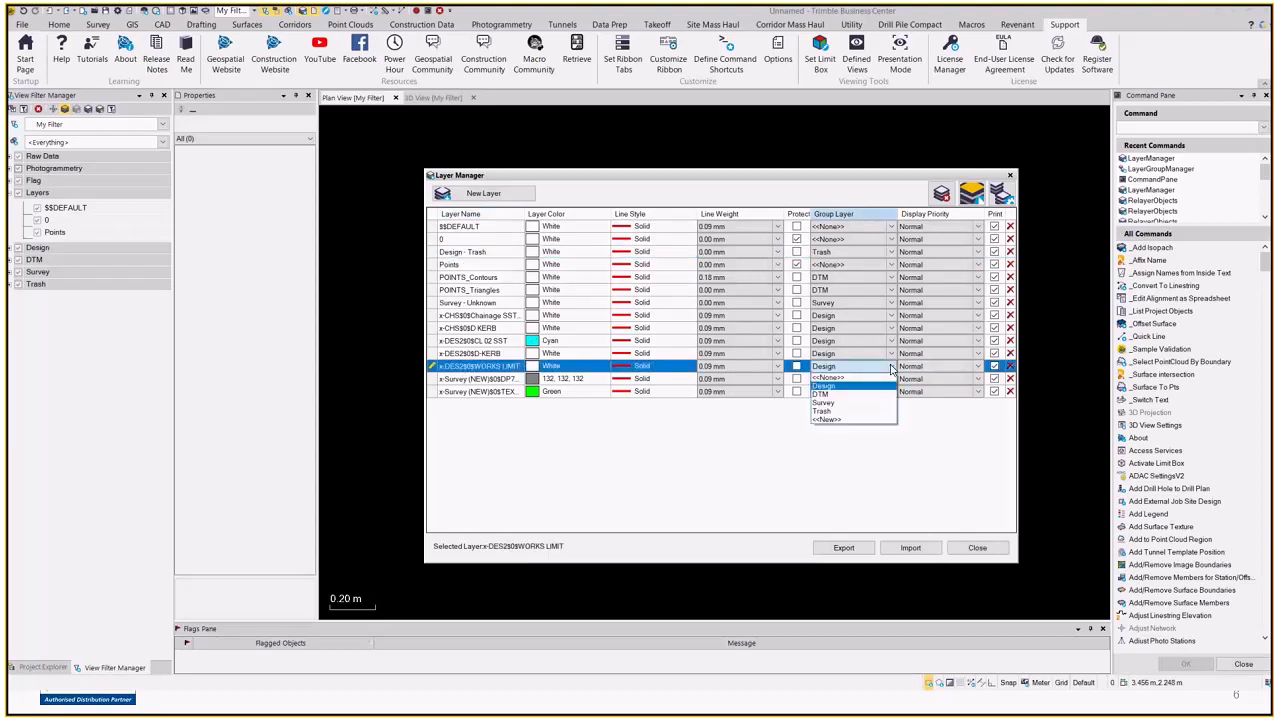
{"action": "left_click", "coordinate": [833, 413]}
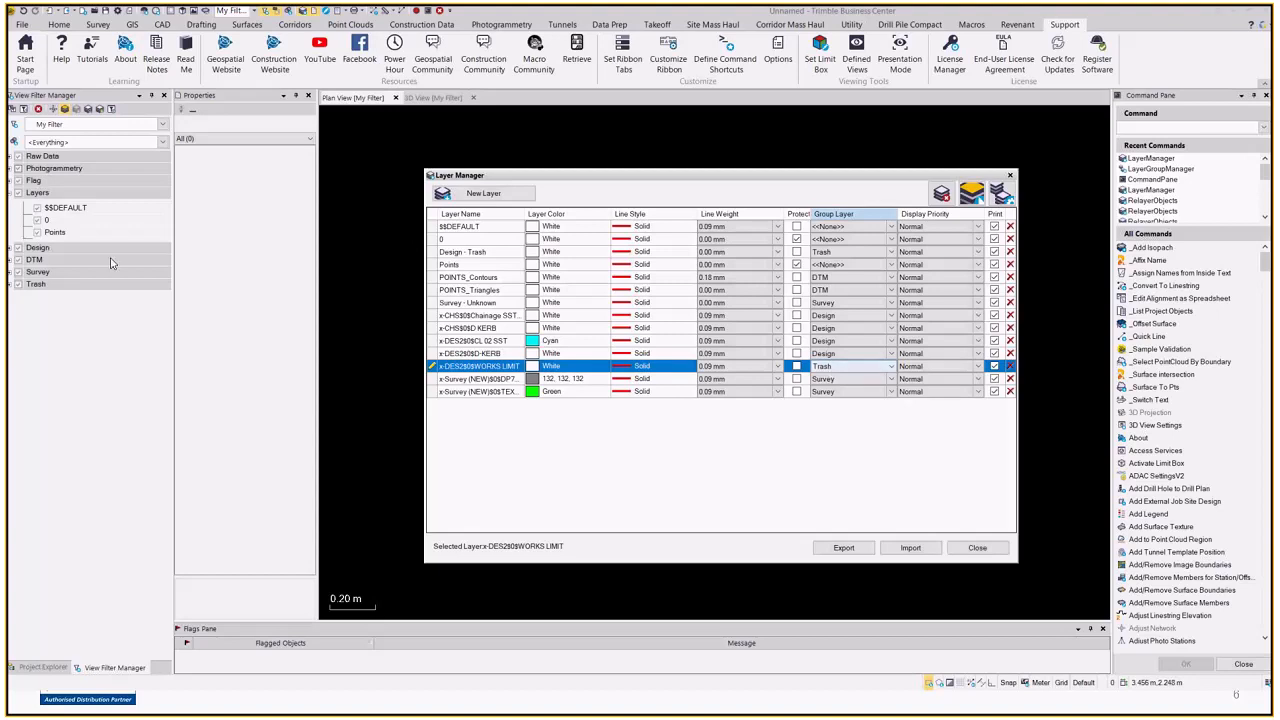
{"action": "left_click", "coordinate": [977, 549]}
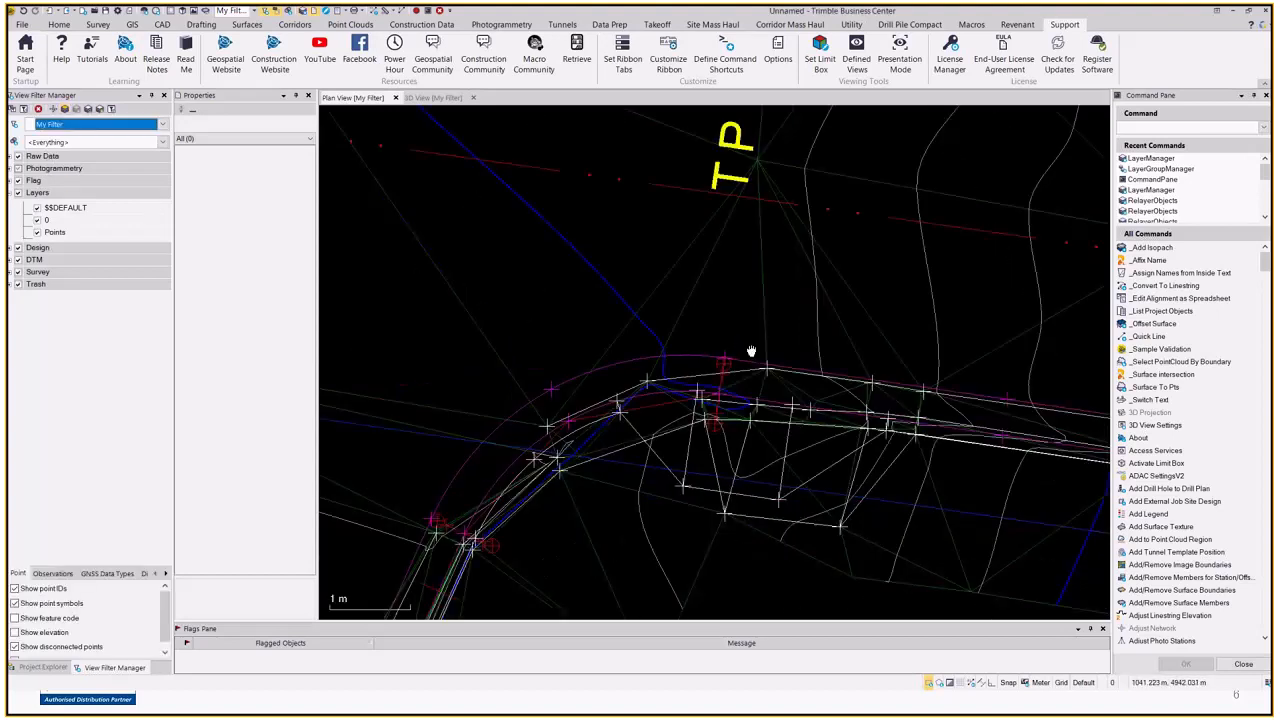
Hide the Trash and Survey layer groups in the plan view
{"action": "middle_click", "coordinate": [751, 351]}
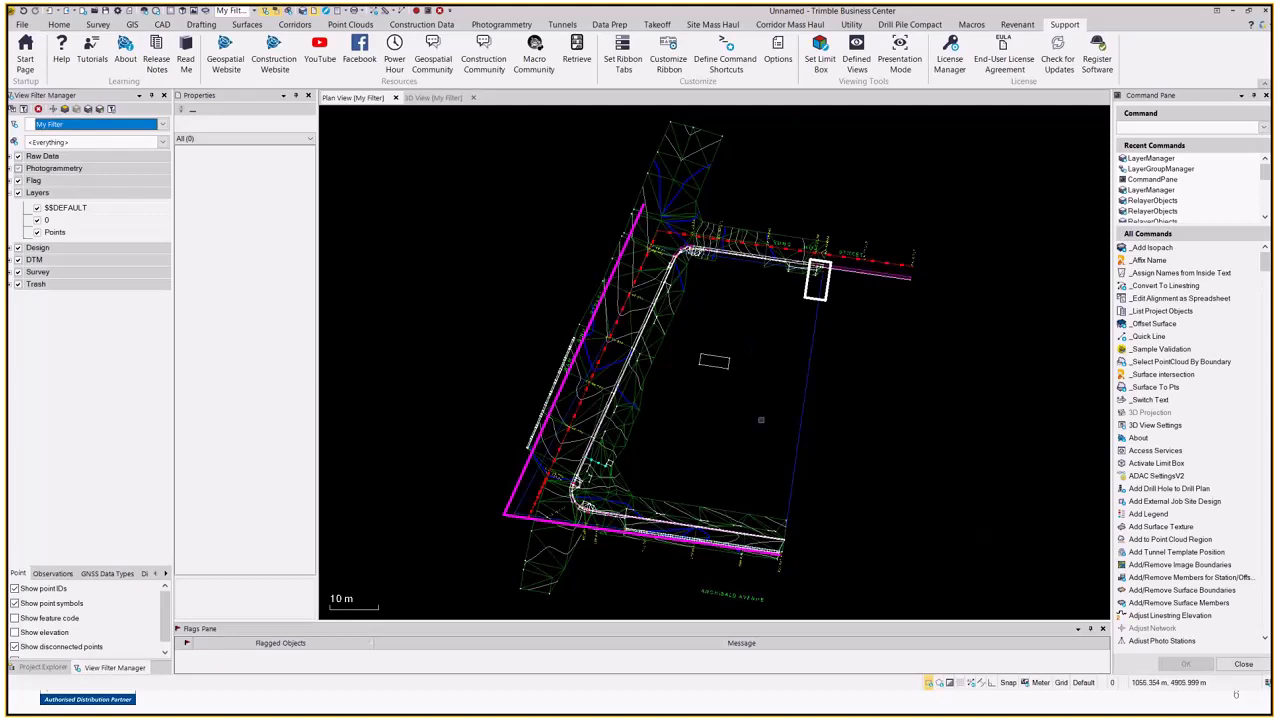
{"action": "left_click", "coordinate": [17, 284]}
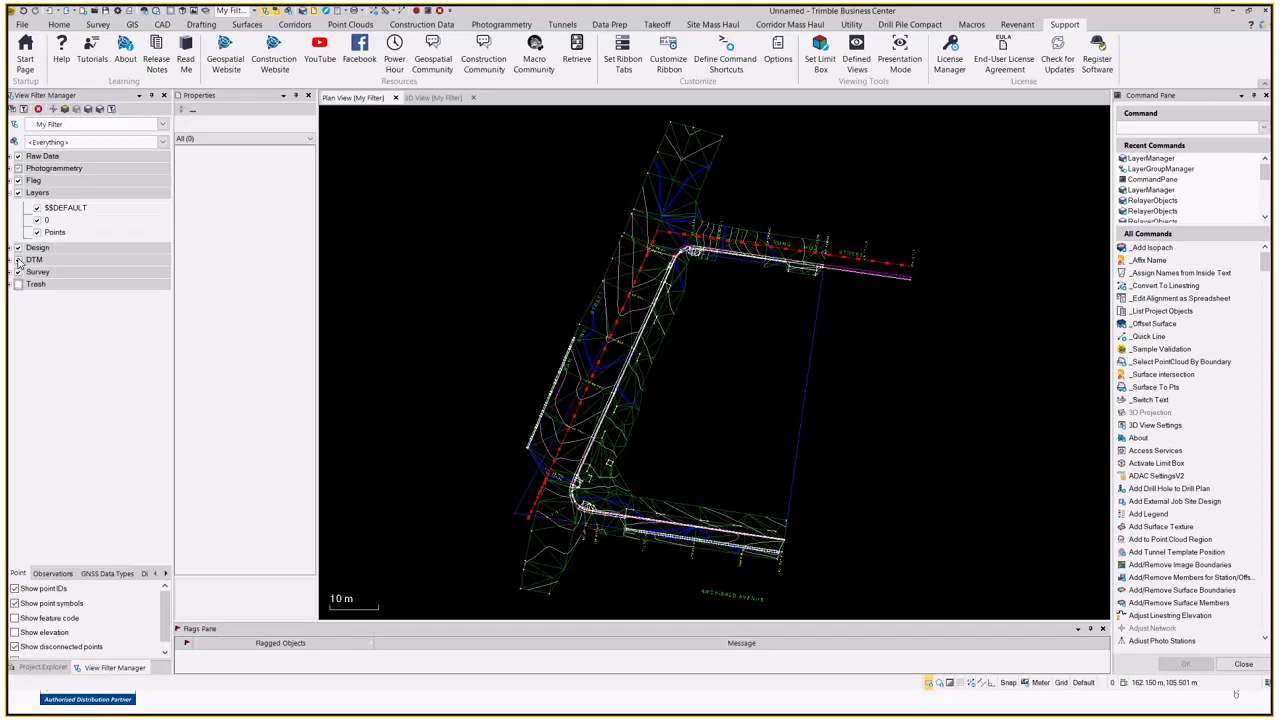
{"action": "left_click", "coordinate": [17, 272]}
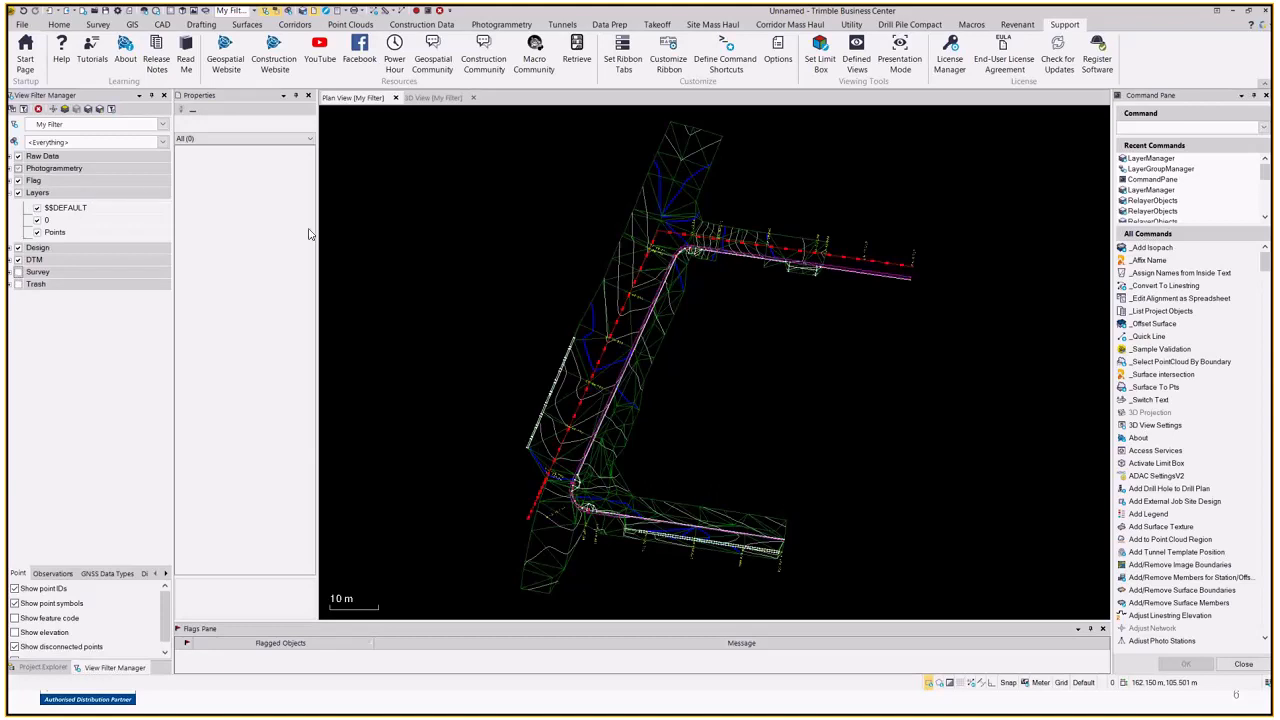
Run Project Cleanup on the entire project with the preset removal and line-joining options, and close its dialog
{"action": "left_click", "coordinate": [609, 26]}
{"action": "left_click", "coordinate": [25, 48]}
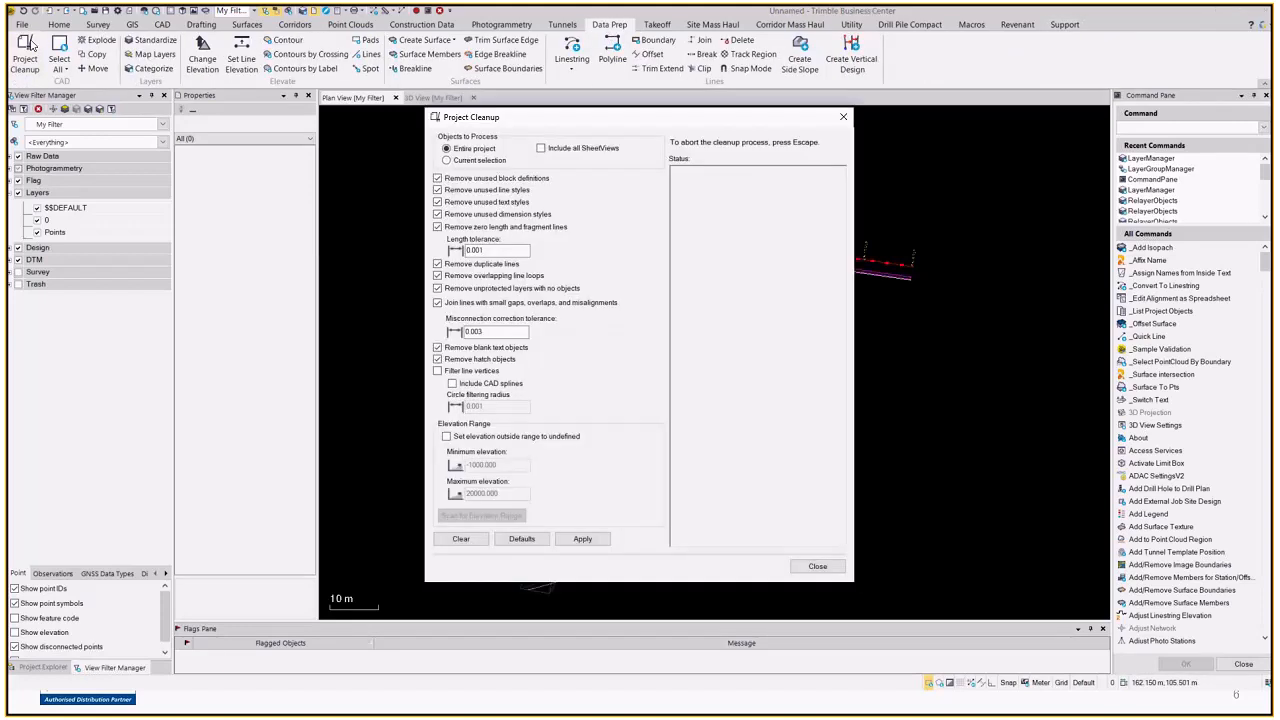
{"action": "left_click", "coordinate": [583, 538]}
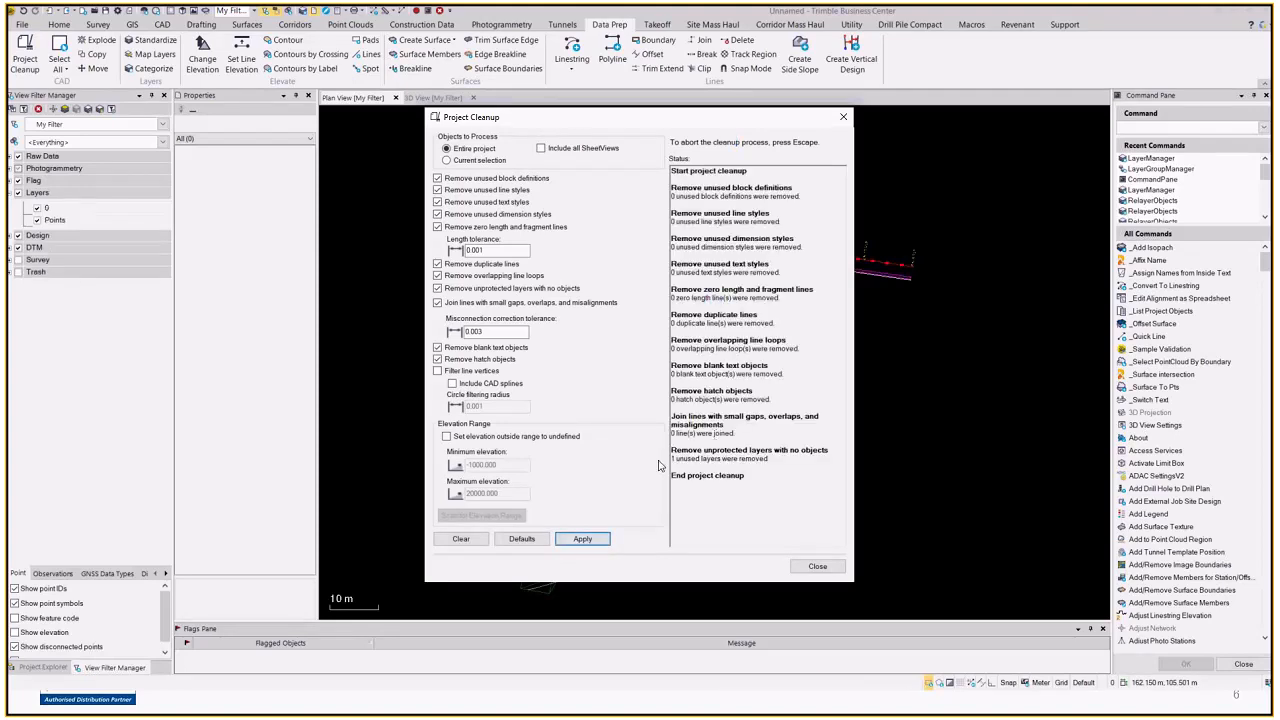
{"action": "left_click", "coordinate": [817, 566]}
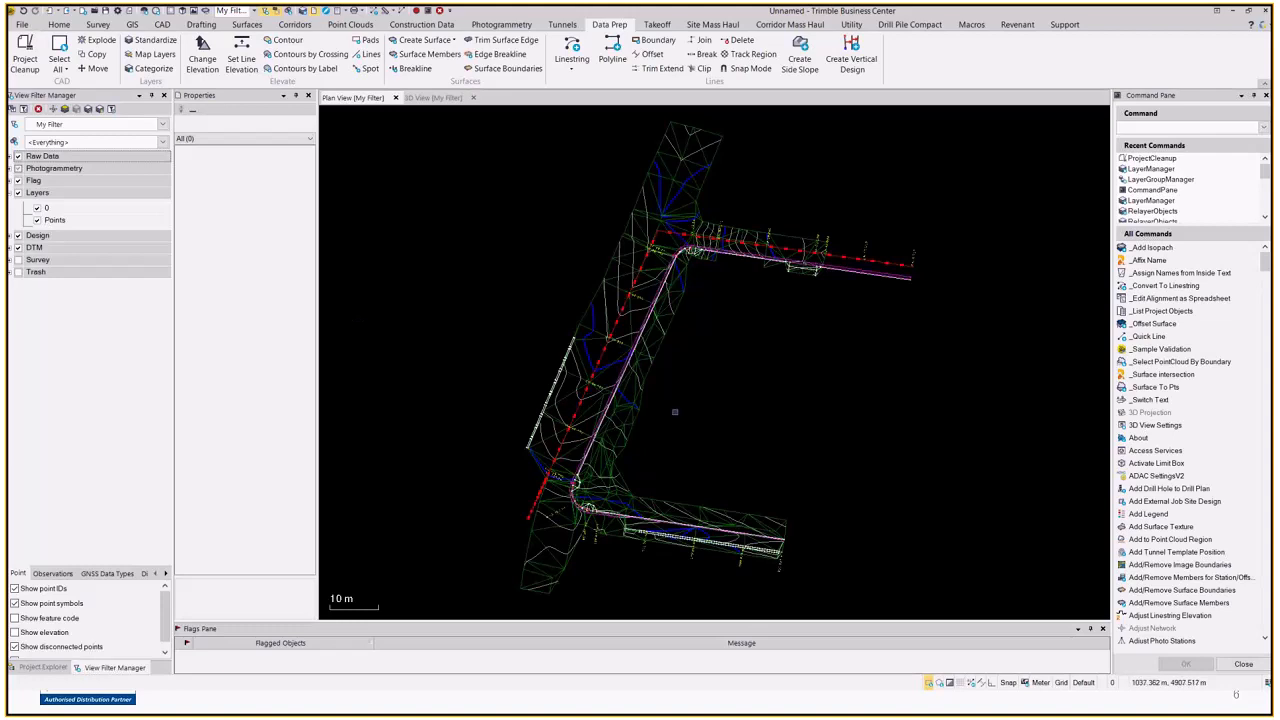
Close the Command Pane and show the design and DTM tilted in the 3D view
{"action": "left_click", "coordinate": [1265, 95]}
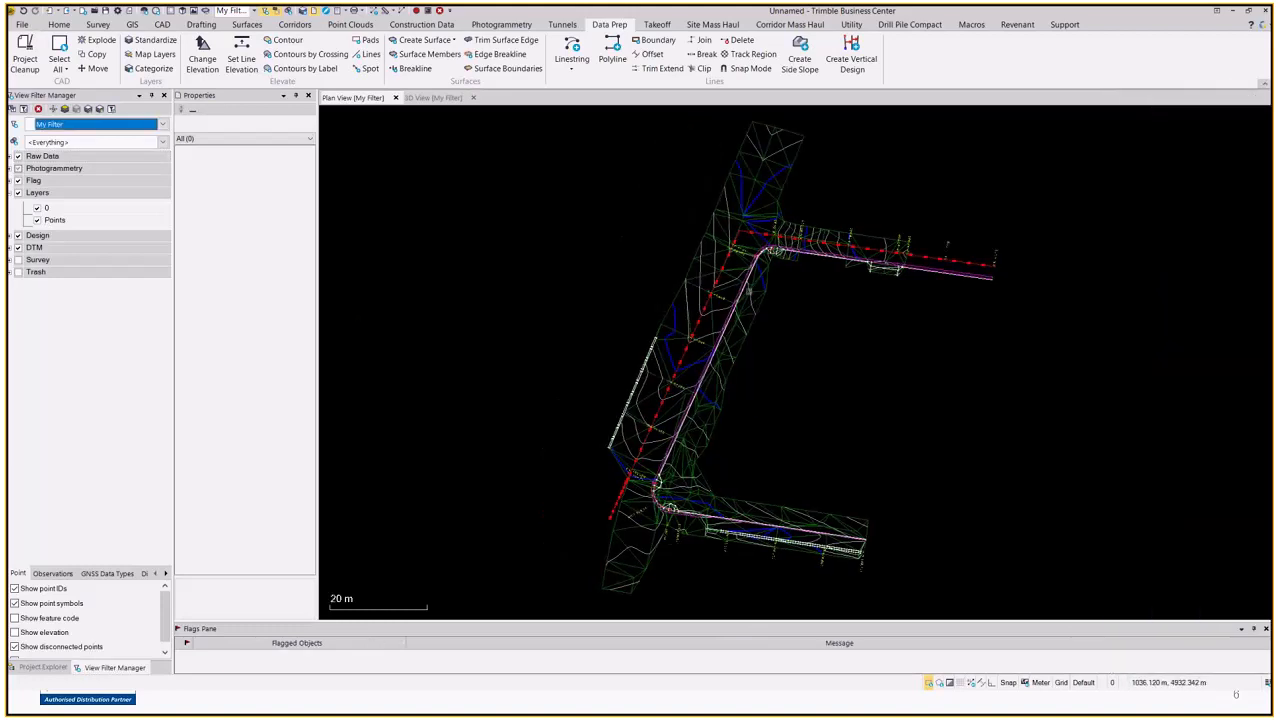
{"action": "left_click", "coordinate": [433, 98]}
{"action": "scroll", "coordinate": [746, 356], "scroll_direction": "up", "scroll_amount": 2}
{"action": "middle_click_drag", "start_coordinate": [746, 356], "coordinate": [844, 416], "text": "shift"}
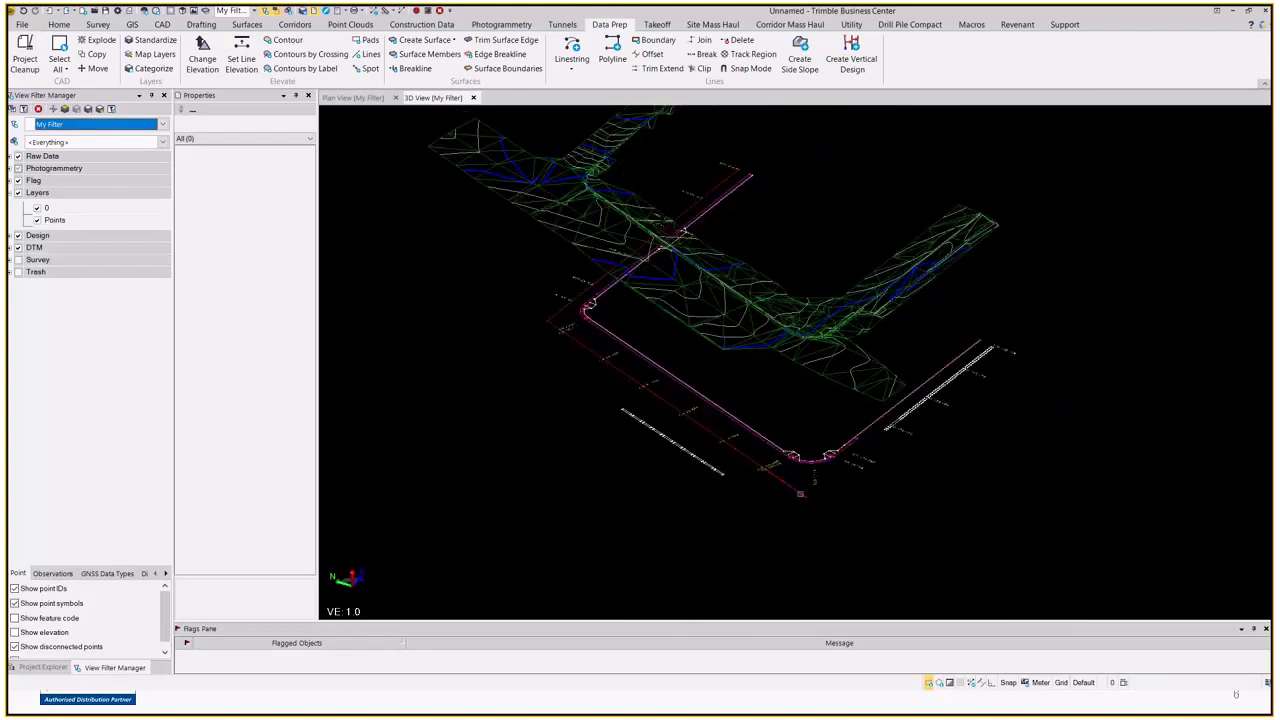
{"action": "left_click", "coordinate": [797, 495]}
Expand the Design group and leave only its x-DES2$0$CL 02 SST layer displayed
{"action": "left_click", "coordinate": [10, 236]}
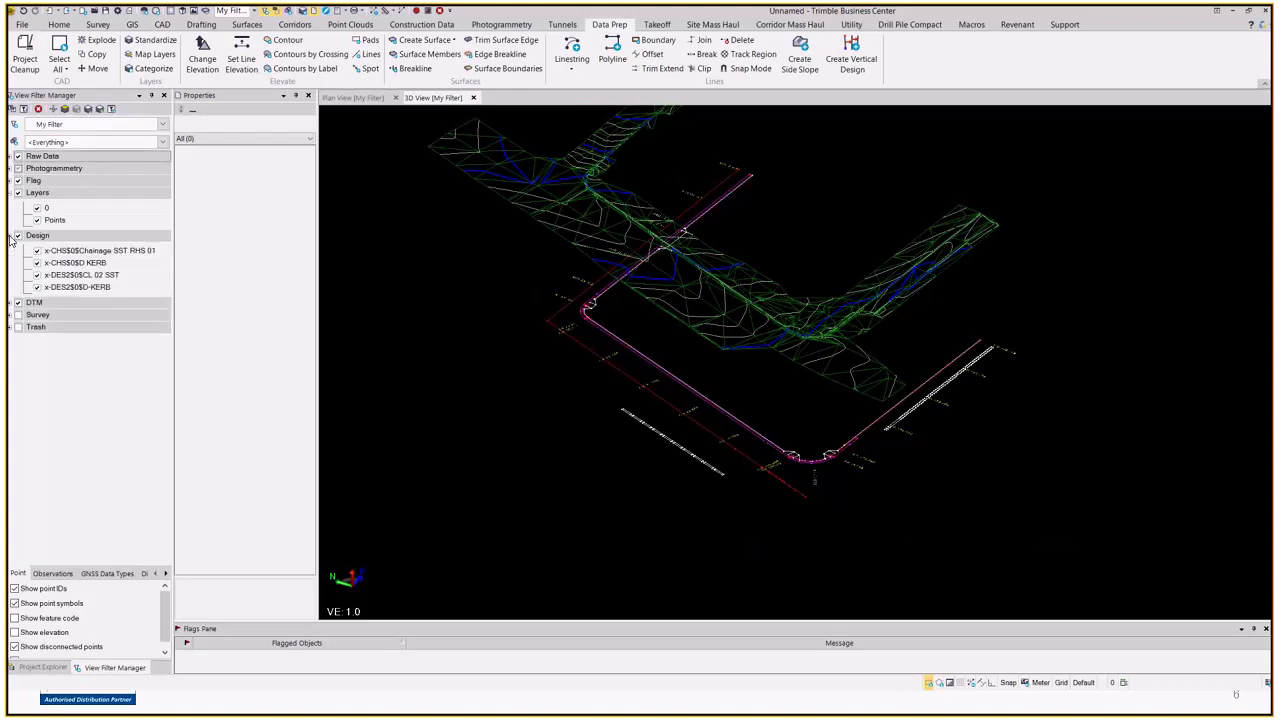
{"action": "left_click", "coordinate": [37, 251]}
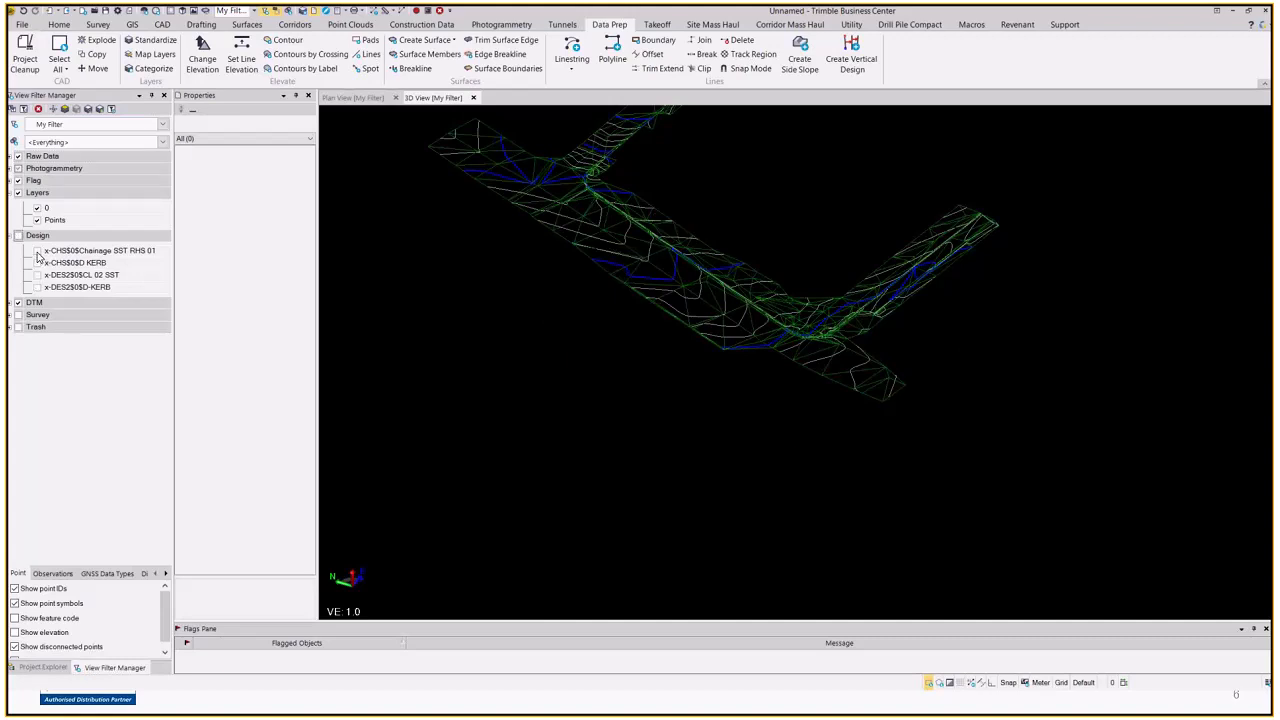
{"action": "left_click", "coordinate": [36, 275]}
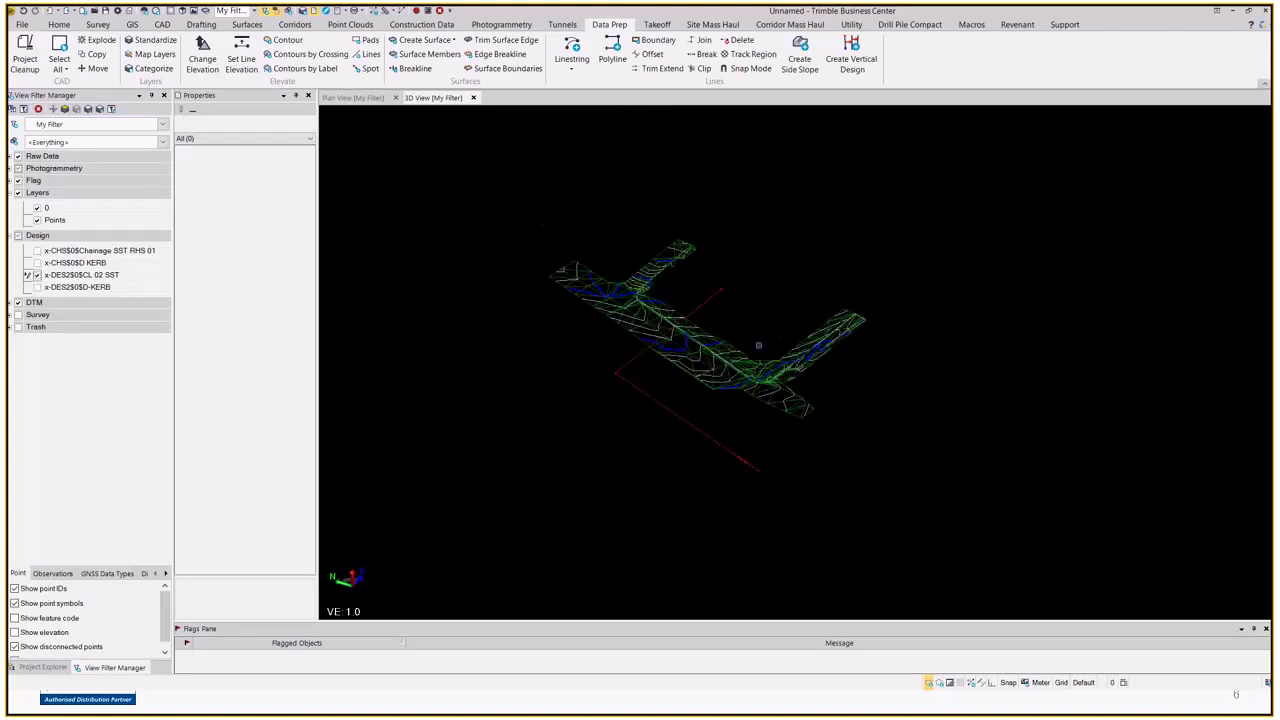
Examine in 3D how the road centreline lies relative to the DTM contours and triangles, and list the DTM group's layers
{"action": "scroll", "coordinate": [758, 345], "scroll_direction": "up", "scroll_amount": 5}
{"action": "middle_click_drag", "start_coordinate": [758, 345], "coordinate": [760, 472]}
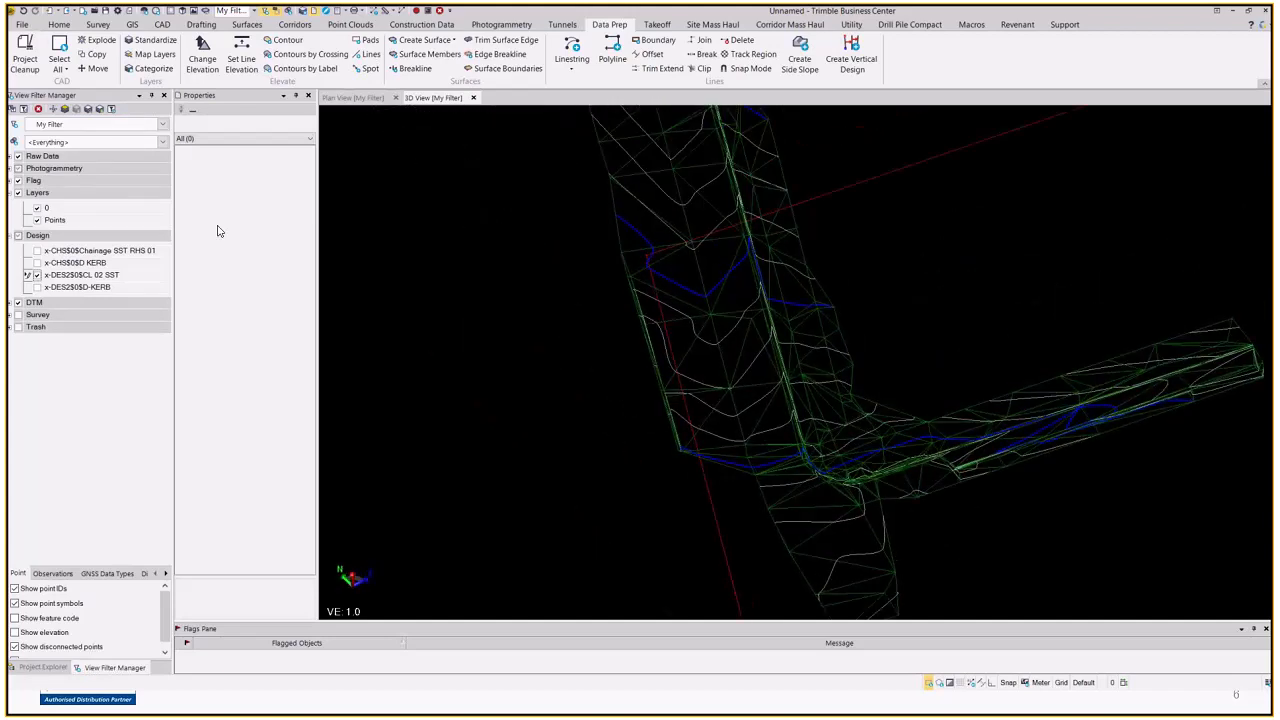
{"action": "left_click", "coordinate": [9, 303]}
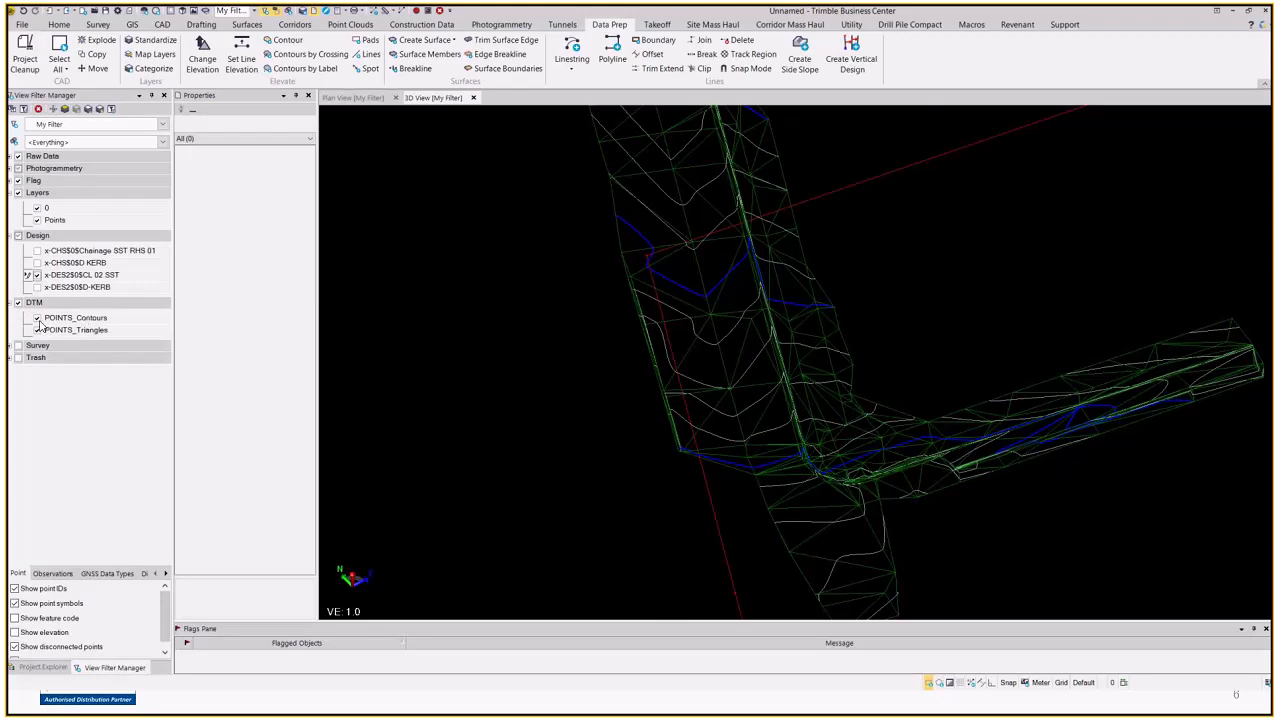
{"action": "scroll", "coordinate": [654, 366], "scroll_direction": "up", "scroll_amount": 5}
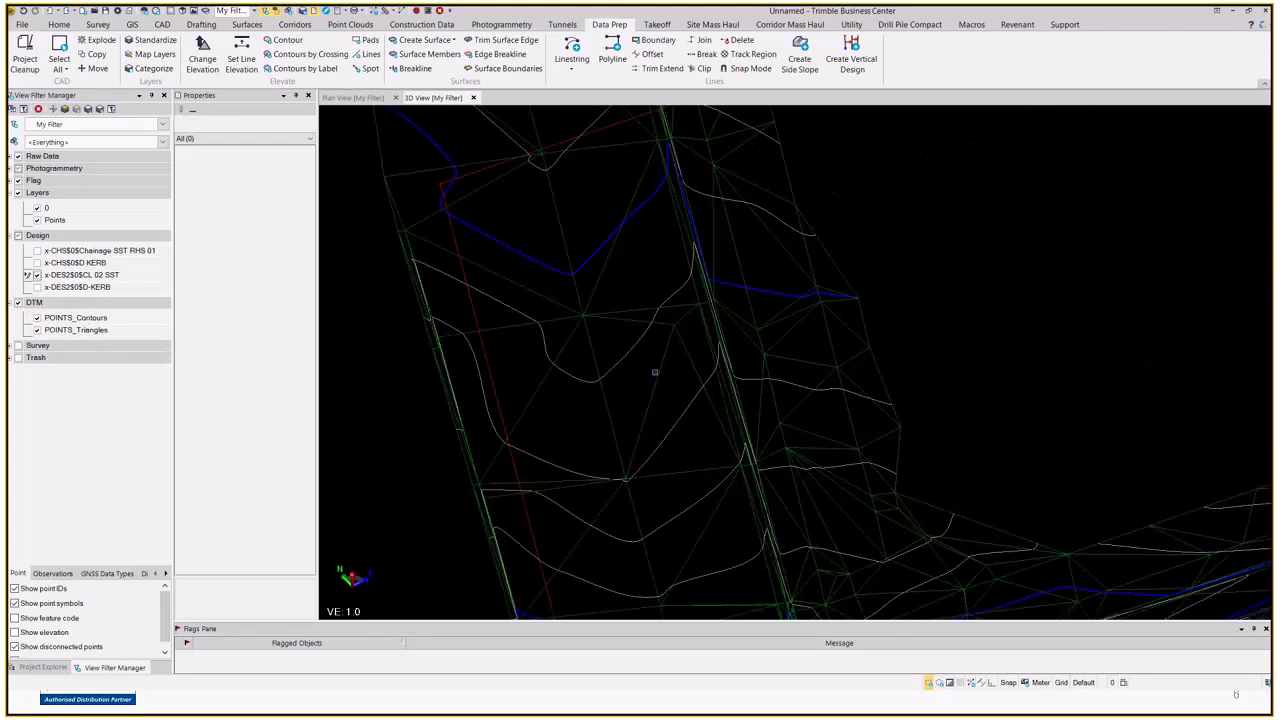
{"action": "scroll", "coordinate": [630, 350], "scroll_direction": "down", "scroll_amount": 4}
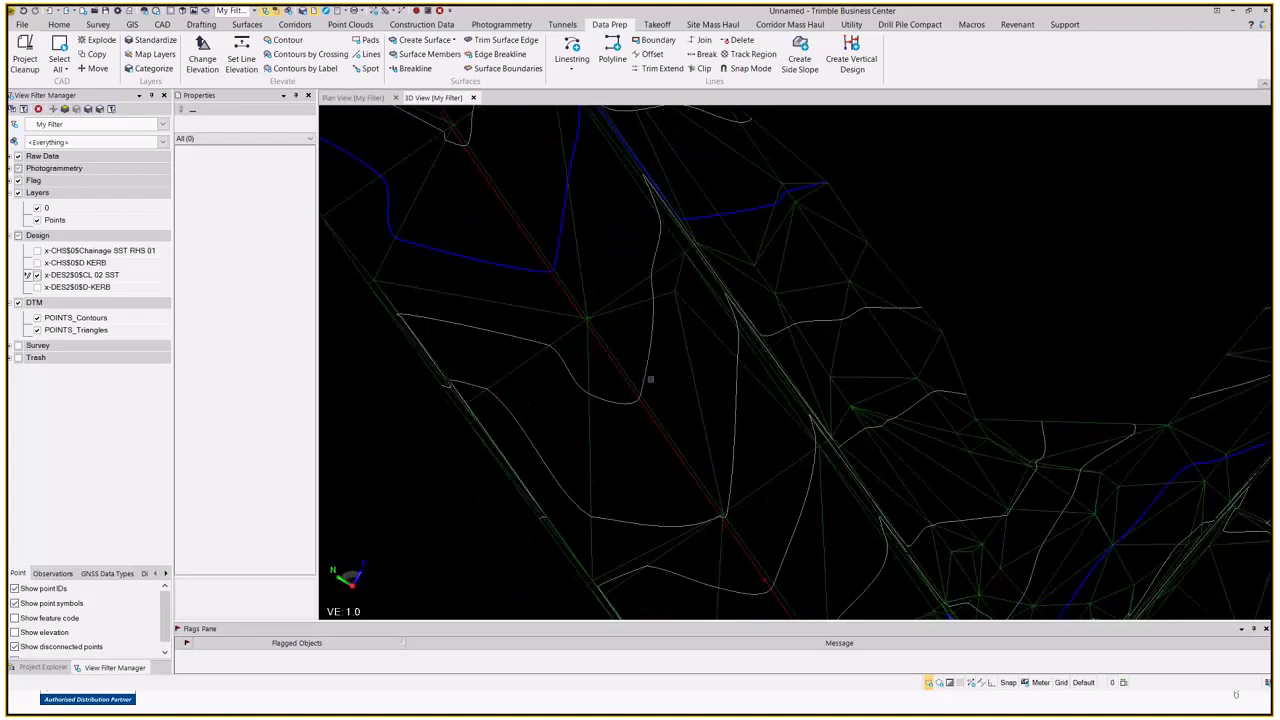
{"action": "middle_click_drag", "start_coordinate": [629, 347], "coordinate": [871, 526]}
{"action": "scroll", "coordinate": [648, 173], "scroll_direction": "down", "scroll_amount": 3}
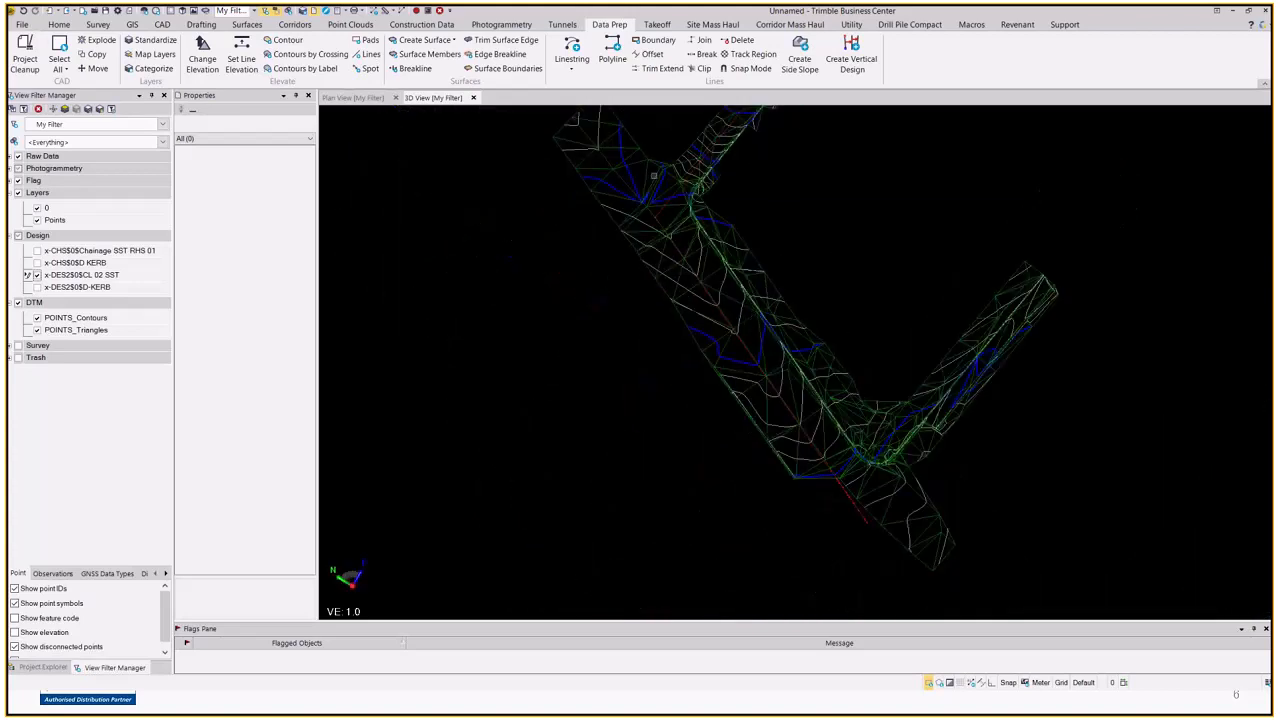
{"action": "middle_click_drag", "start_coordinate": [649, 178], "coordinate": [668, 318]}
{"action": "middle_click_drag", "start_coordinate": [876, 318], "coordinate": [866, 261]}
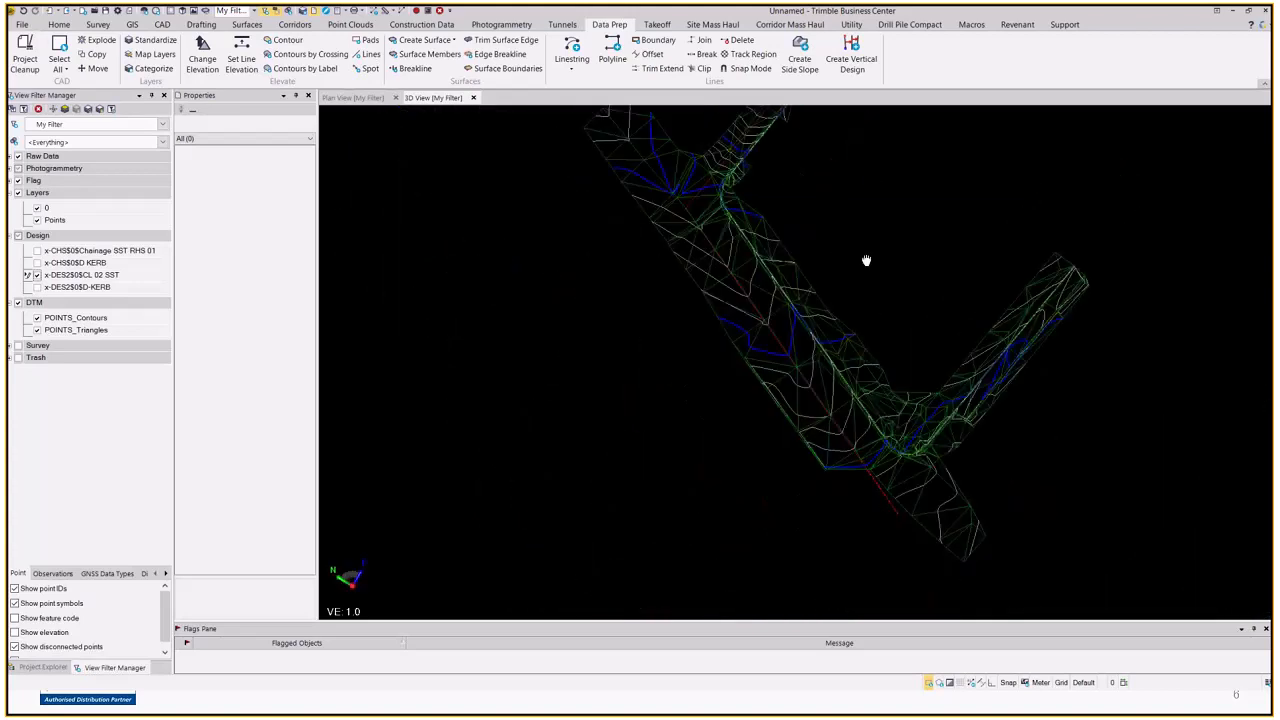
{"action": "scroll", "coordinate": [866, 261], "scroll_direction": "up", "scroll_amount": 2}
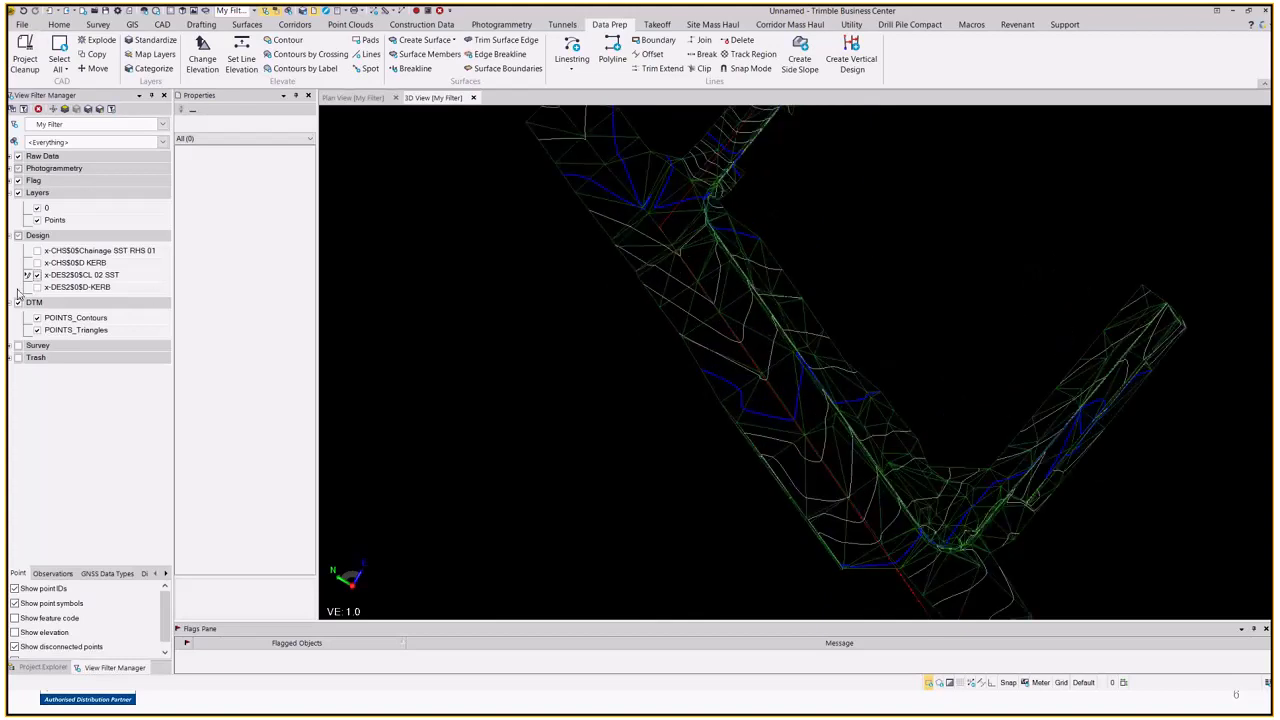
Hide the POINTS_Contours layer so only the triangles of the DTM remain displayed
{"action": "left_click", "coordinate": [37, 318]}
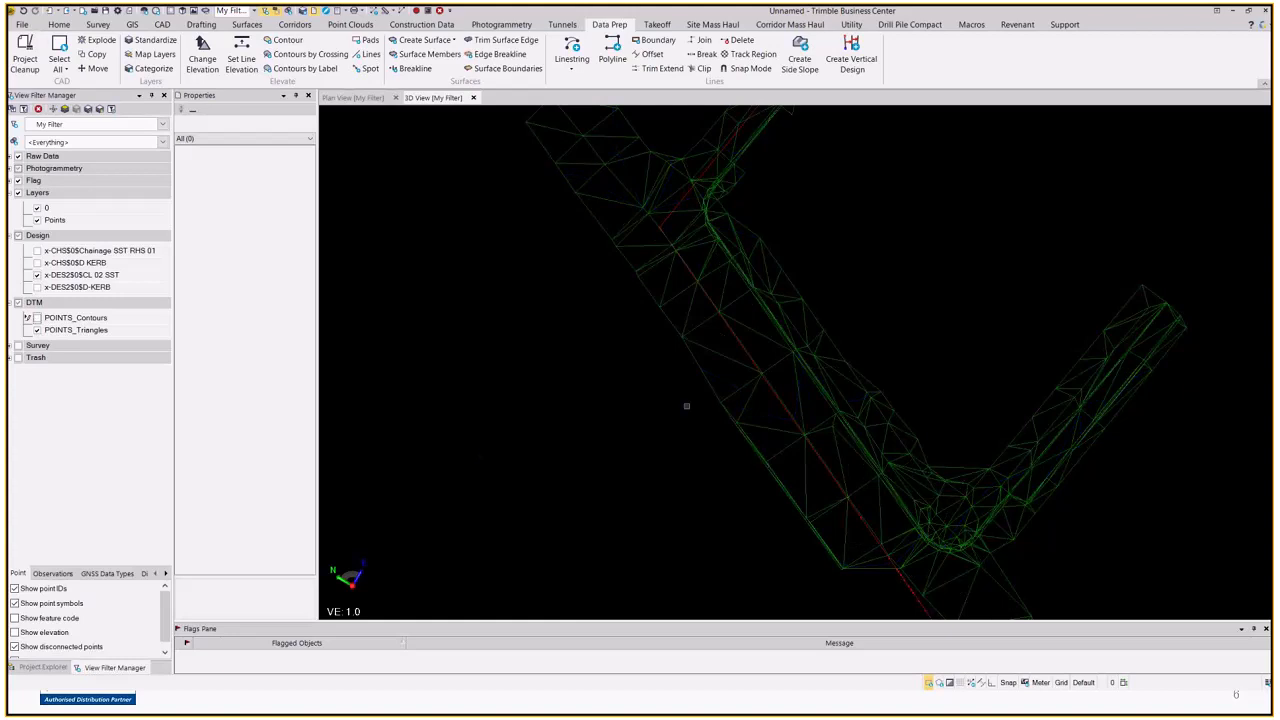
{"action": "scroll", "coordinate": [949, 466], "scroll_direction": "down", "scroll_amount": 3}
{"action": "scroll", "coordinate": [955, 507], "scroll_direction": "down", "scroll_amount": 1}
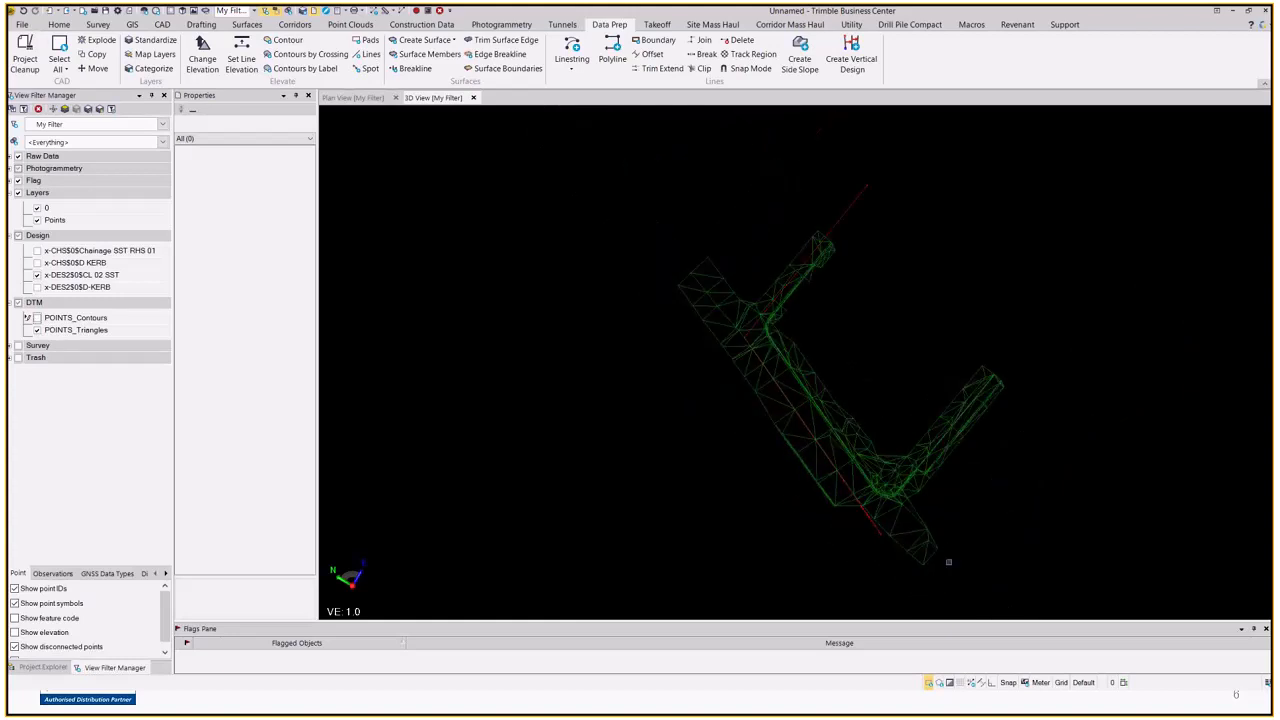
Inspect the properties of a point cross block on the red centreline, including its elevation, and clear the selection
{"action": "scroll", "coordinate": [949, 562], "scroll_direction": "up", "scroll_amount": 3}
{"action": "scroll", "coordinate": [806, 540], "scroll_direction": "up", "scroll_amount": 2}
{"action": "scroll", "coordinate": [704, 458], "scroll_direction": "up", "scroll_amount": 2}
{"action": "scroll", "coordinate": [690, 450], "scroll_direction": "up", "scroll_amount": 2}
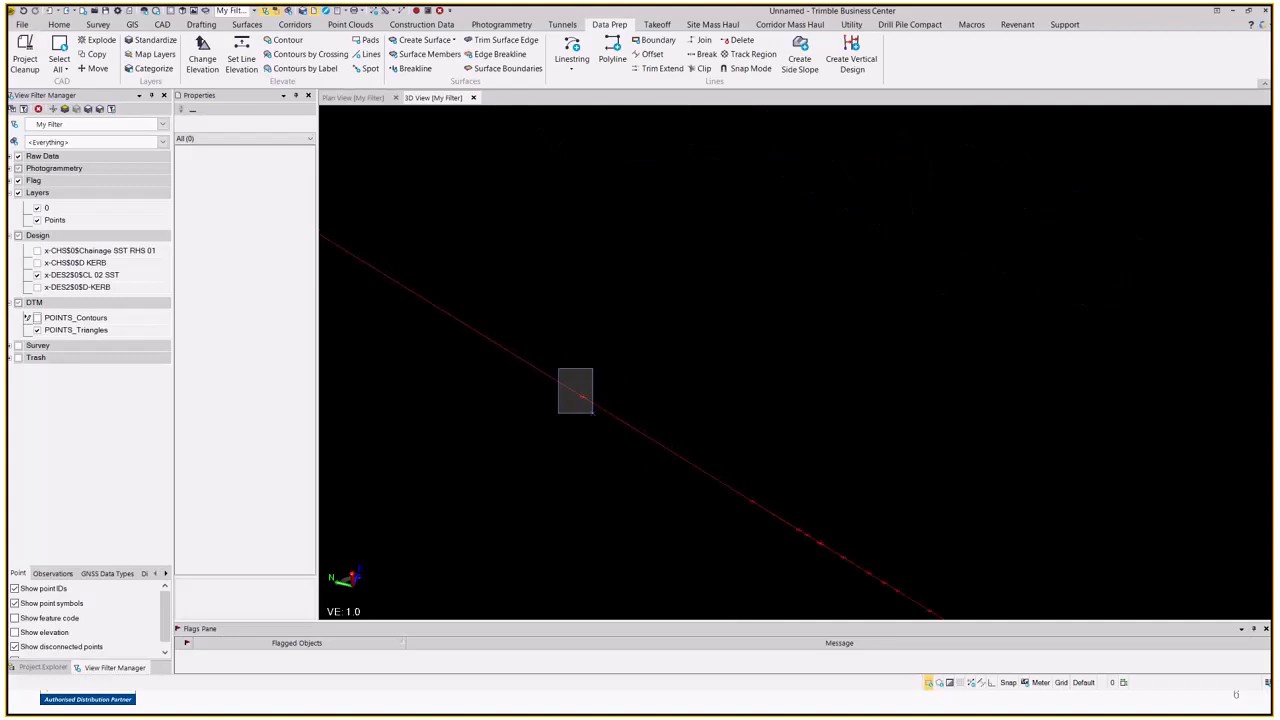
{"action": "left_click", "coordinate": [590, 410]}
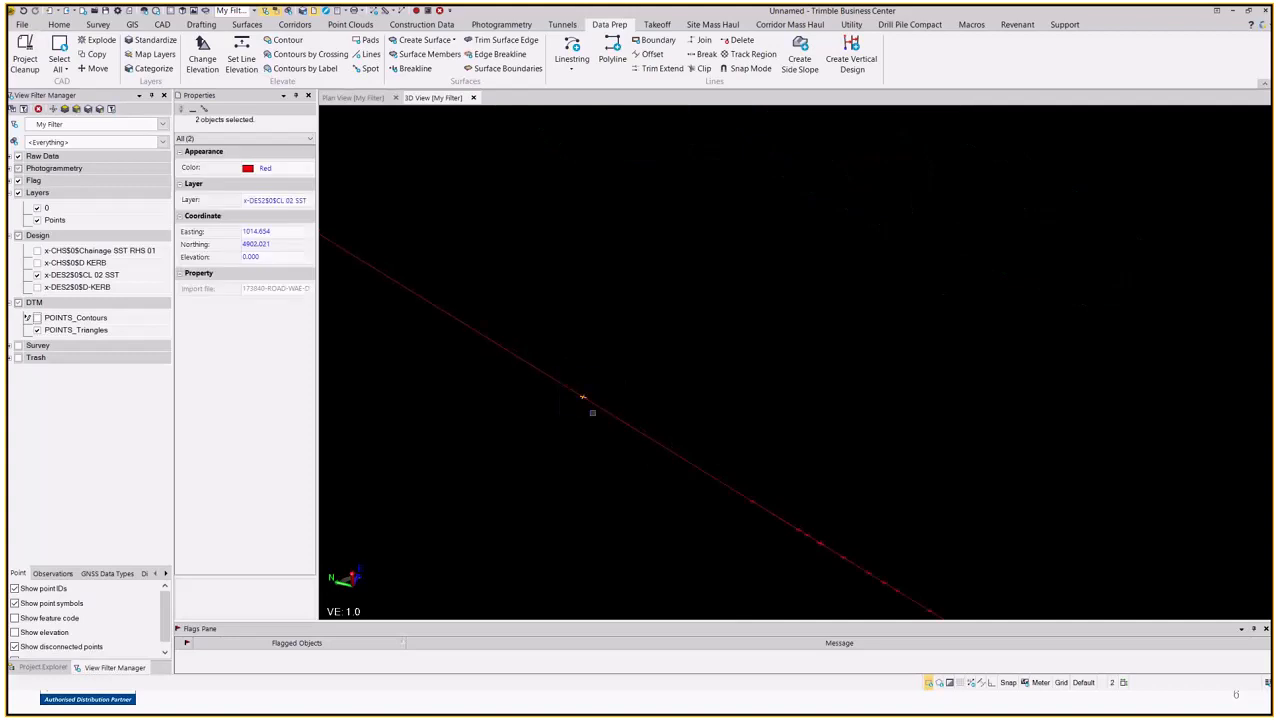
{"action": "left_click", "coordinate": [643, 357]}
{"action": "scroll", "coordinate": [599, 411], "scroll_direction": "up", "scroll_amount": 2}
{"action": "scroll", "coordinate": [599, 411], "scroll_direction": "up", "scroll_amount": 1}
{"action": "left_click", "coordinate": [536, 359]}
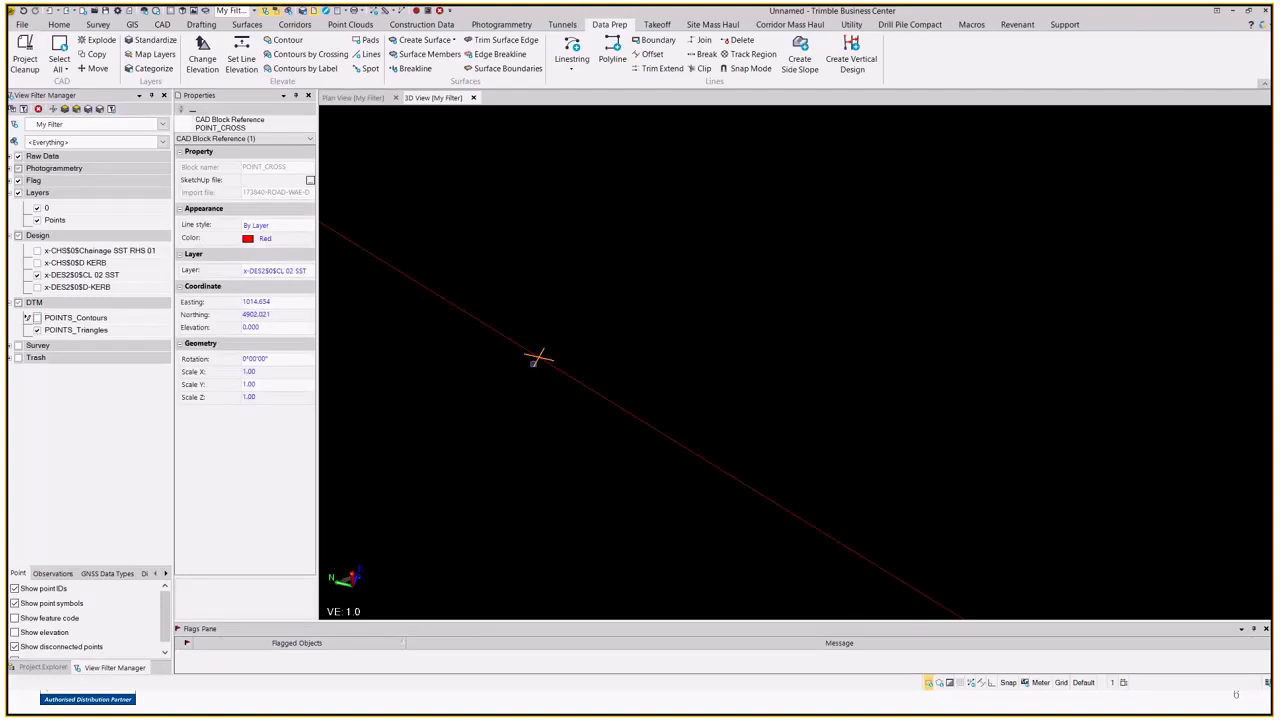
{"action": "left_click", "coordinate": [820, 260]}
Open the Change Elevation command to review its elevation options and close it without applying
{"action": "scroll", "coordinate": [785, 355], "scroll_direction": "down", "scroll_amount": 5}
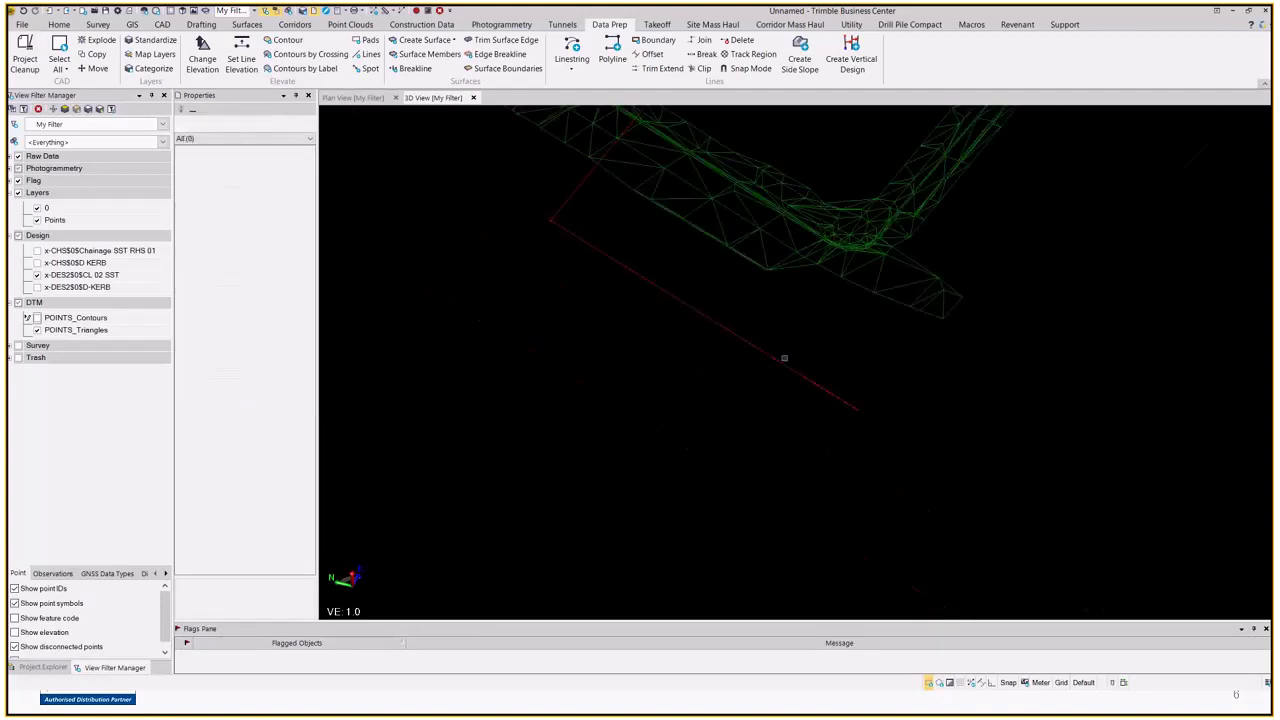
{"action": "middle_click_drag", "start_coordinate": [831, 330], "coordinate": [965, 482]}
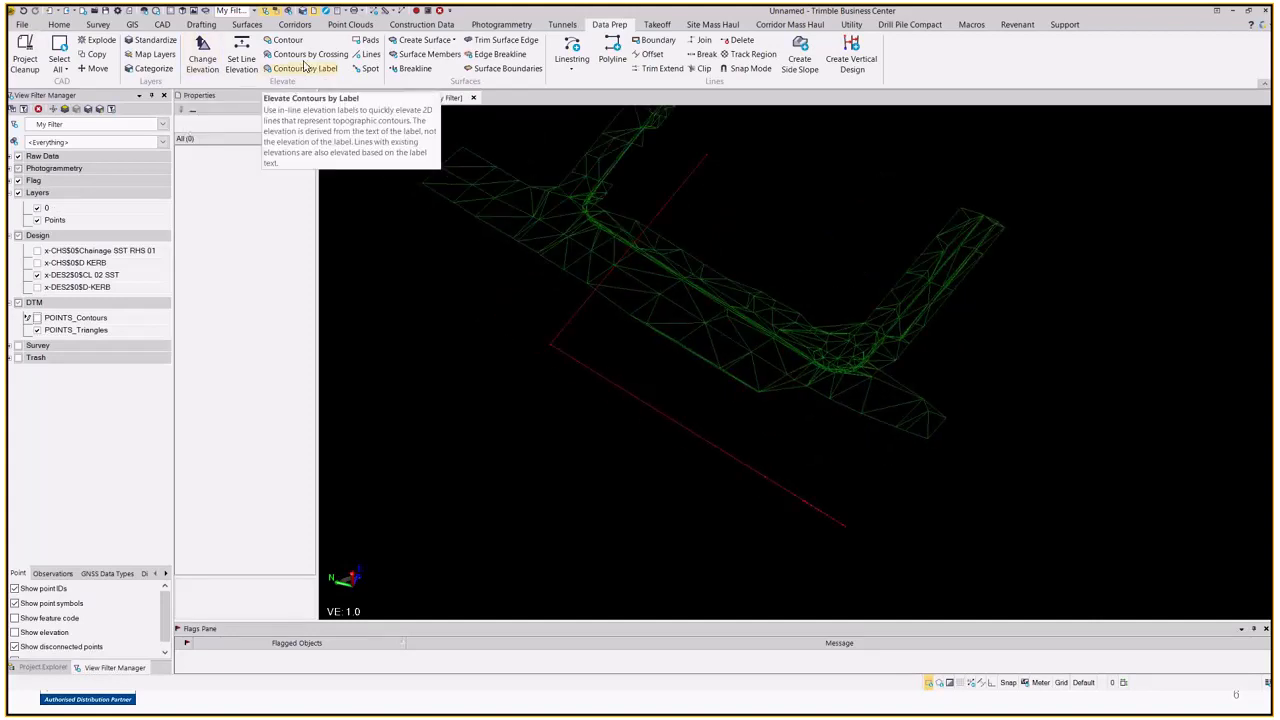
{"action": "left_click", "coordinate": [195, 60]}
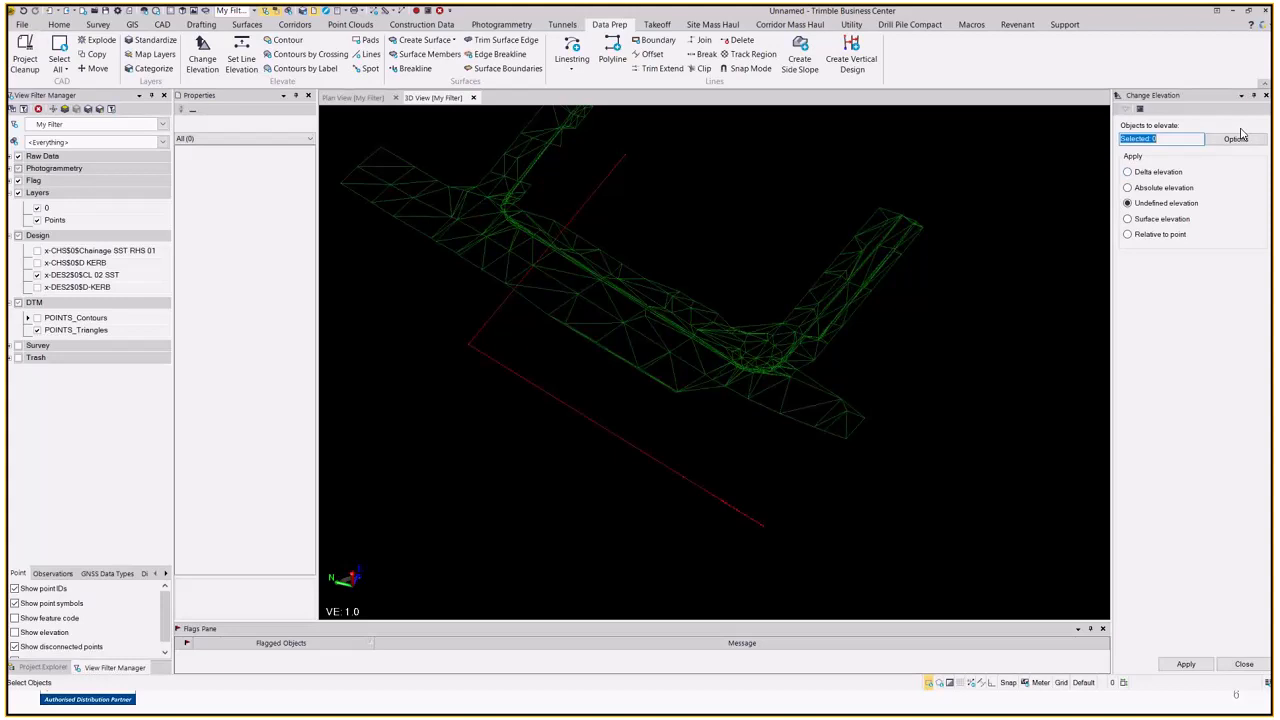
{"action": "left_click", "coordinate": [1266, 95]}
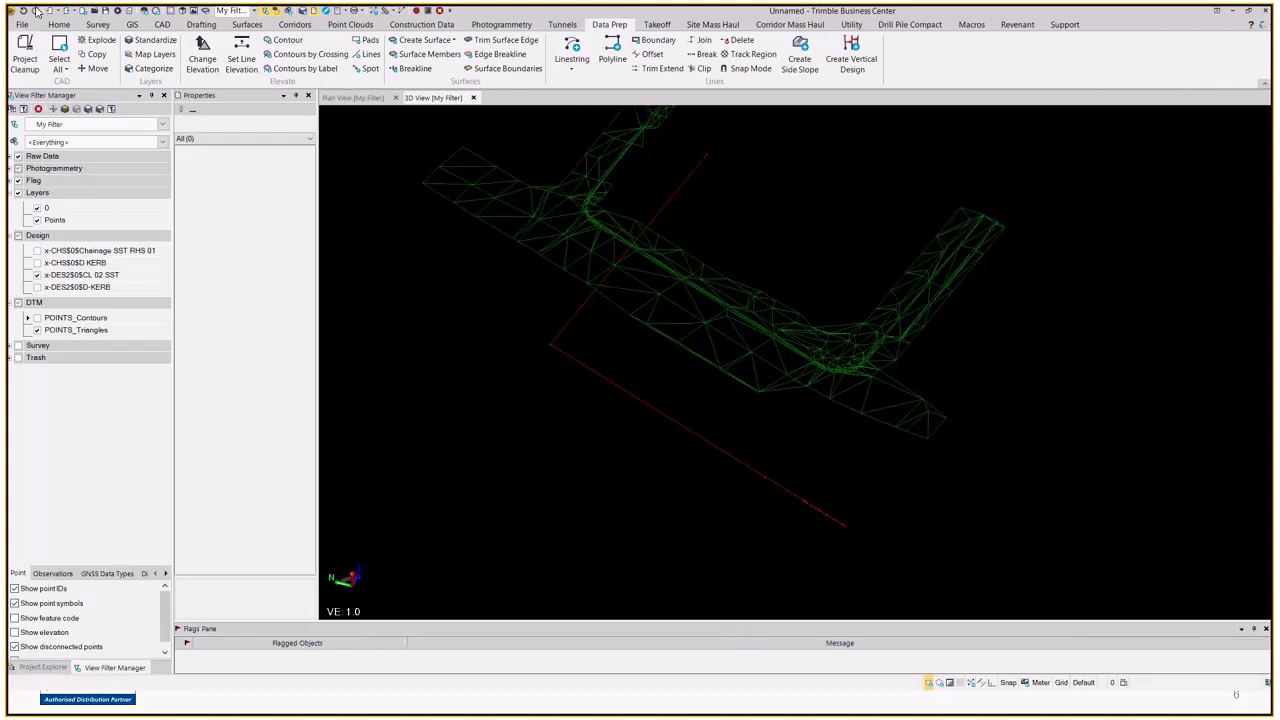
Open the Set Line Elevation command to review its options and close it without applying
{"action": "left_click", "coordinate": [244, 58]}
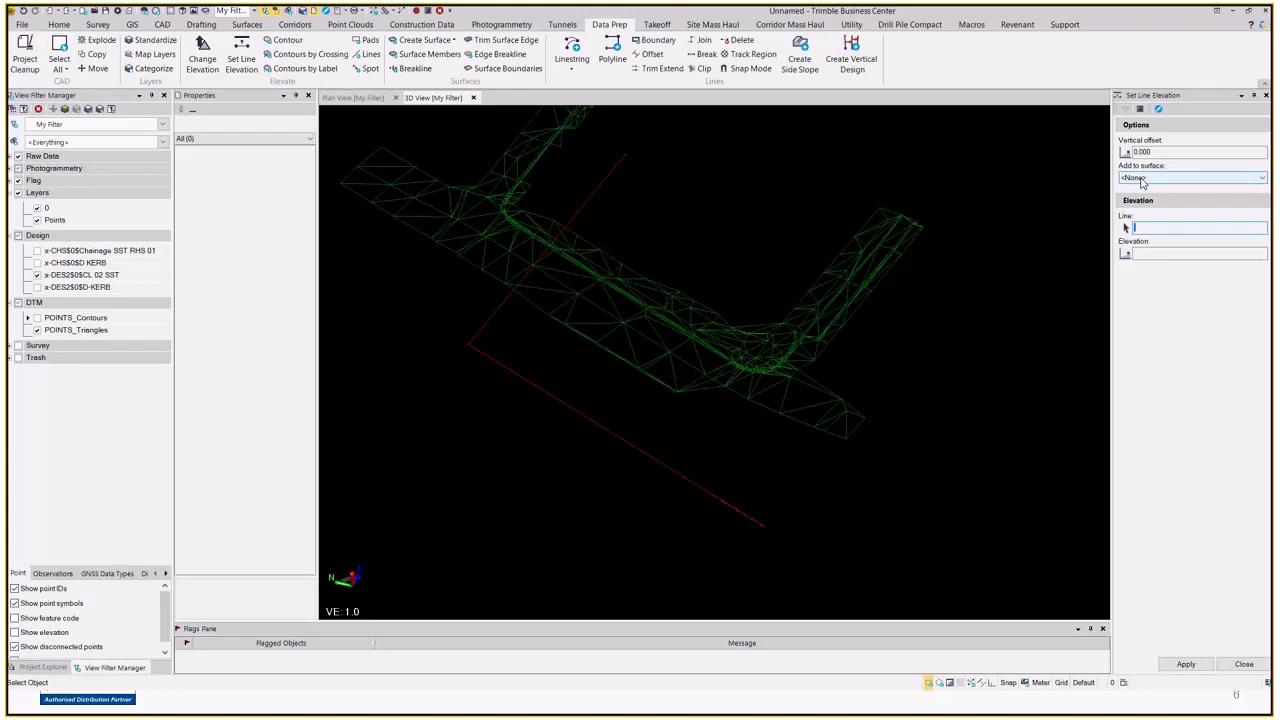
{"action": "key", "text": "Escape"}
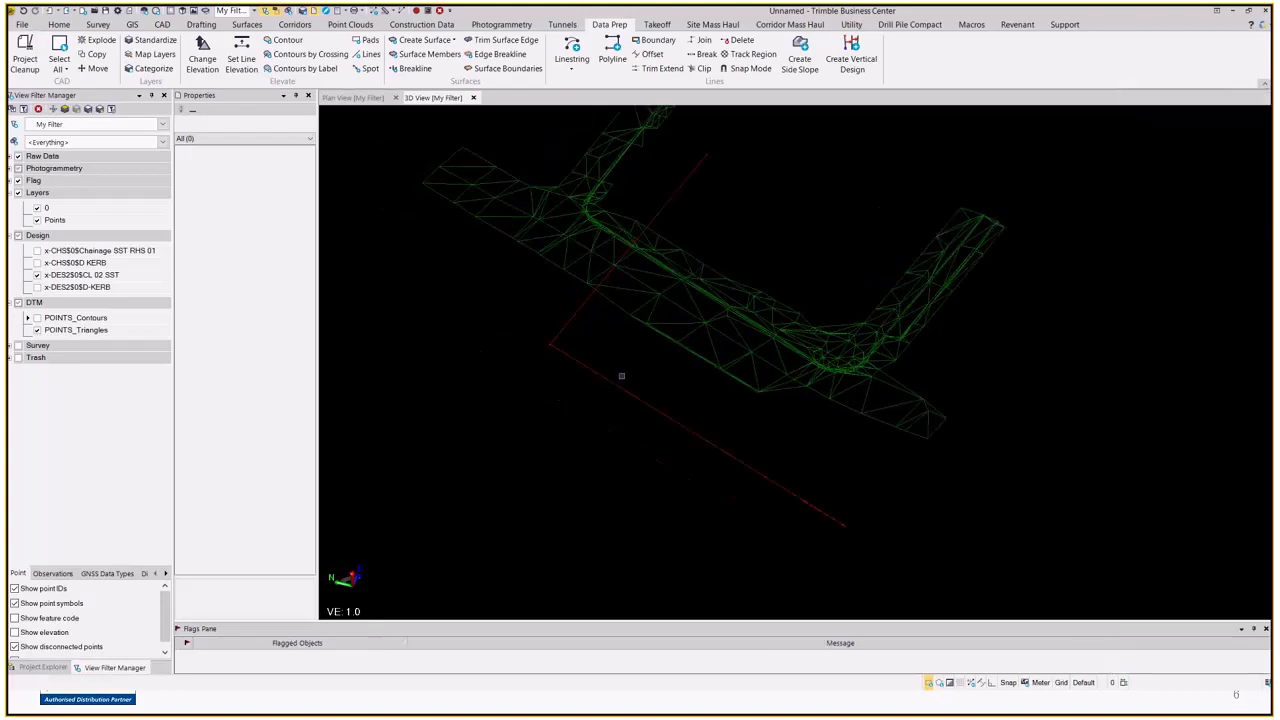
Start Elevate Lines with Intersecting line as the VPI placement and take everything on the POINTS_Triangles layer as the intersecting lines
{"action": "left_click", "coordinate": [362, 56]}
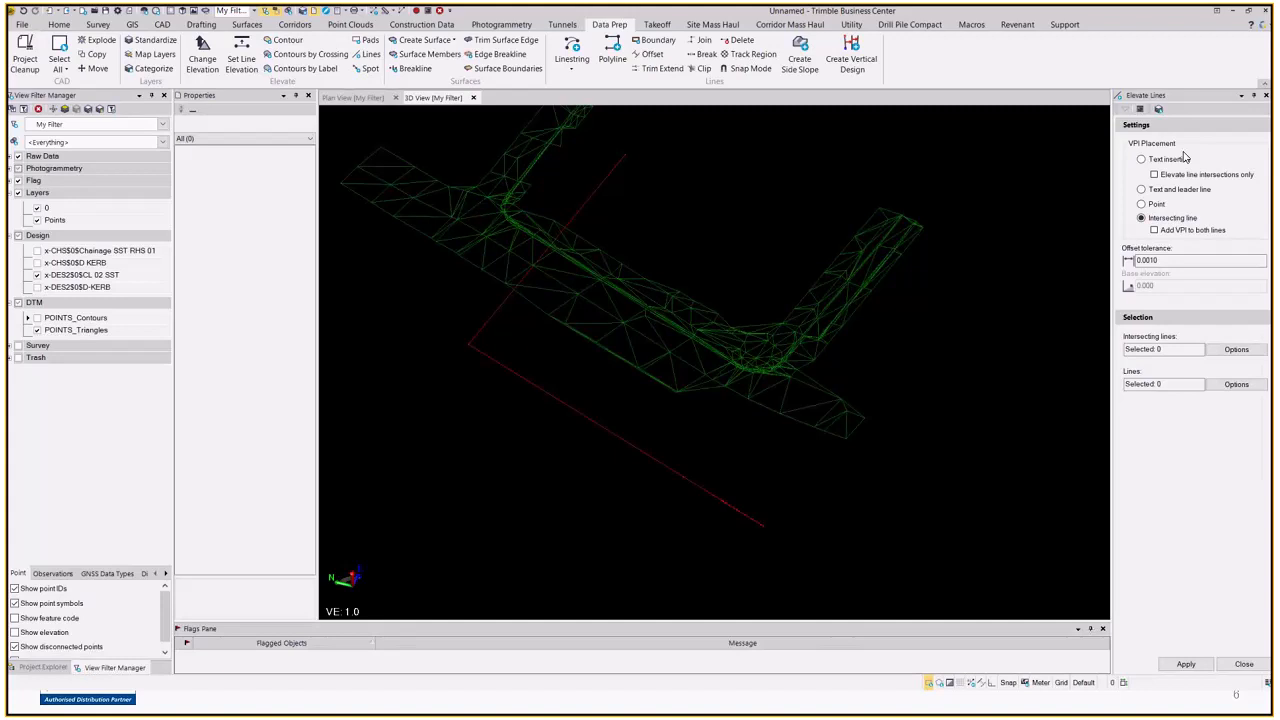
{"action": "left_click", "coordinate": [1167, 160]}
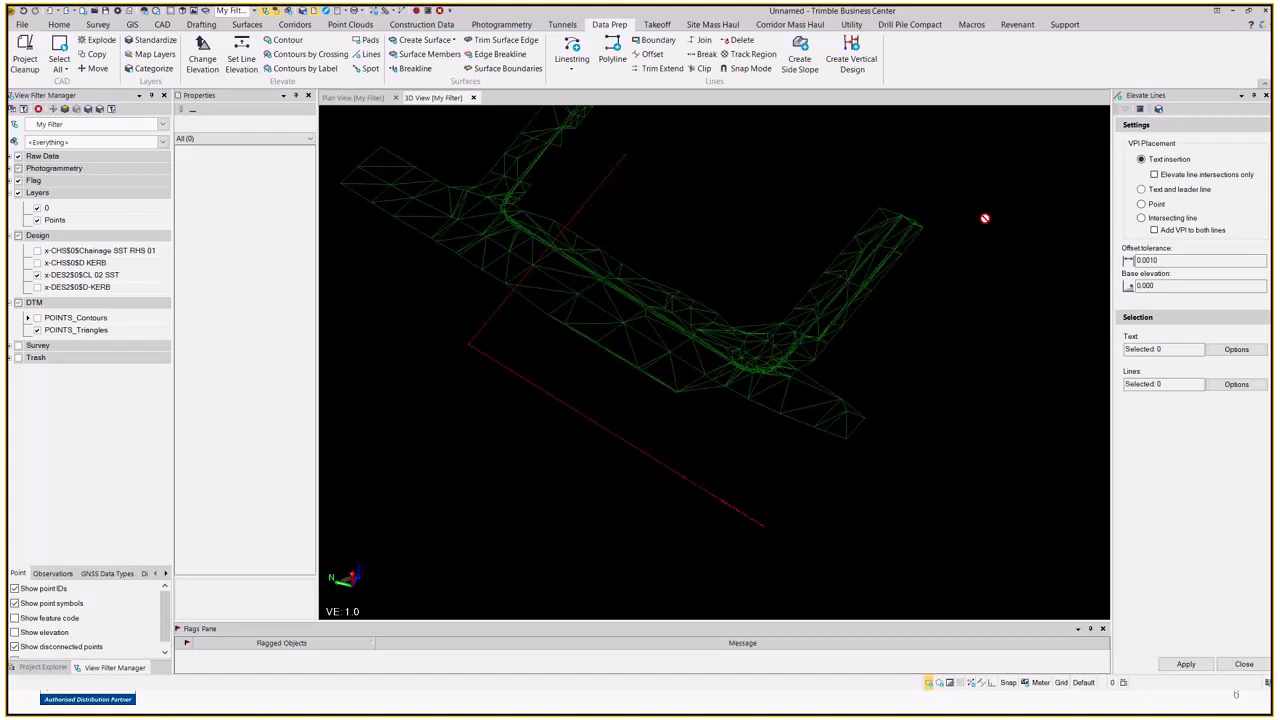
{"action": "left_click", "coordinate": [1150, 217]}
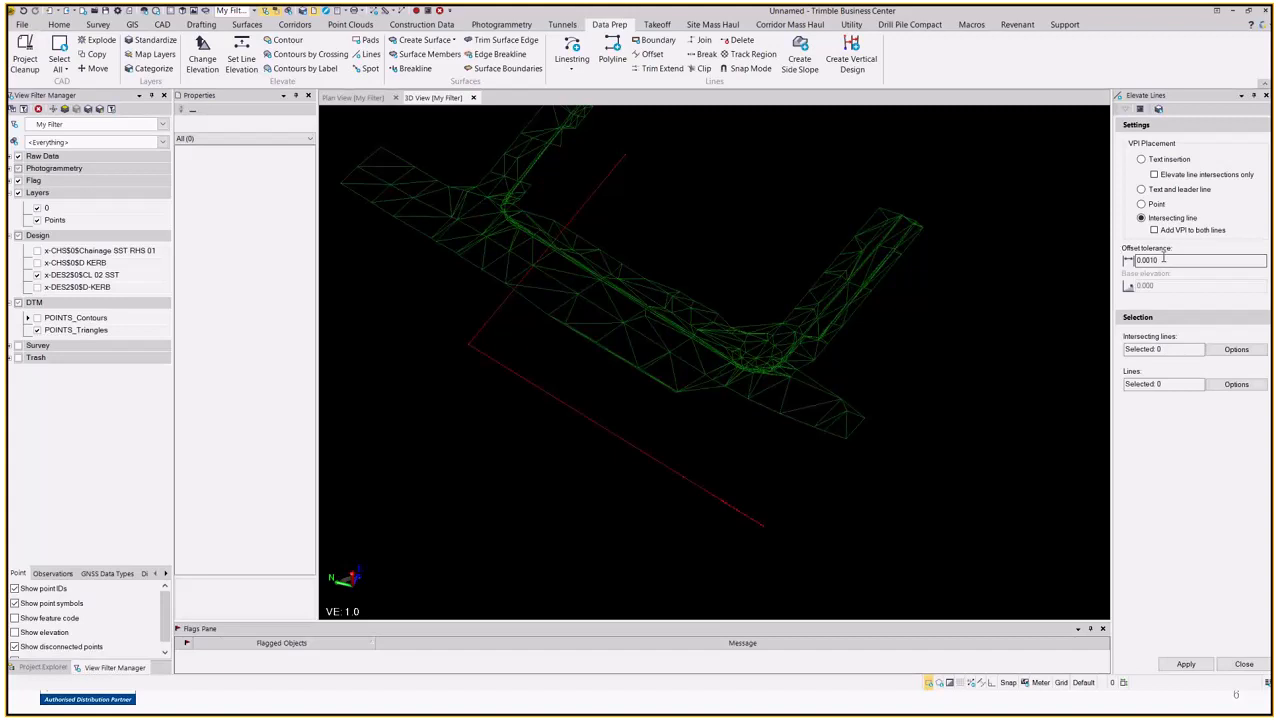
{"action": "left_click", "coordinate": [1150, 343]}
{"action": "middle_click_drag", "start_coordinate": [560, 244], "coordinate": [723, 449], "text": "shift"}
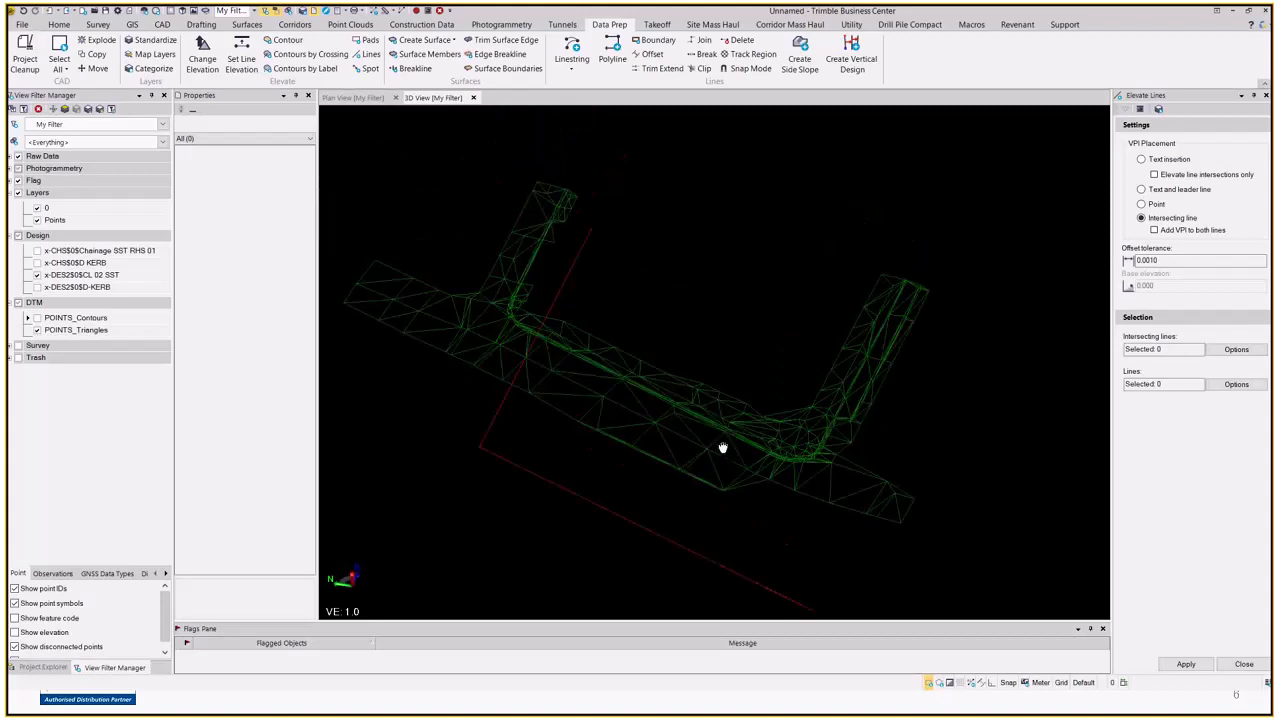
{"action": "left_click", "coordinate": [1236, 349]}
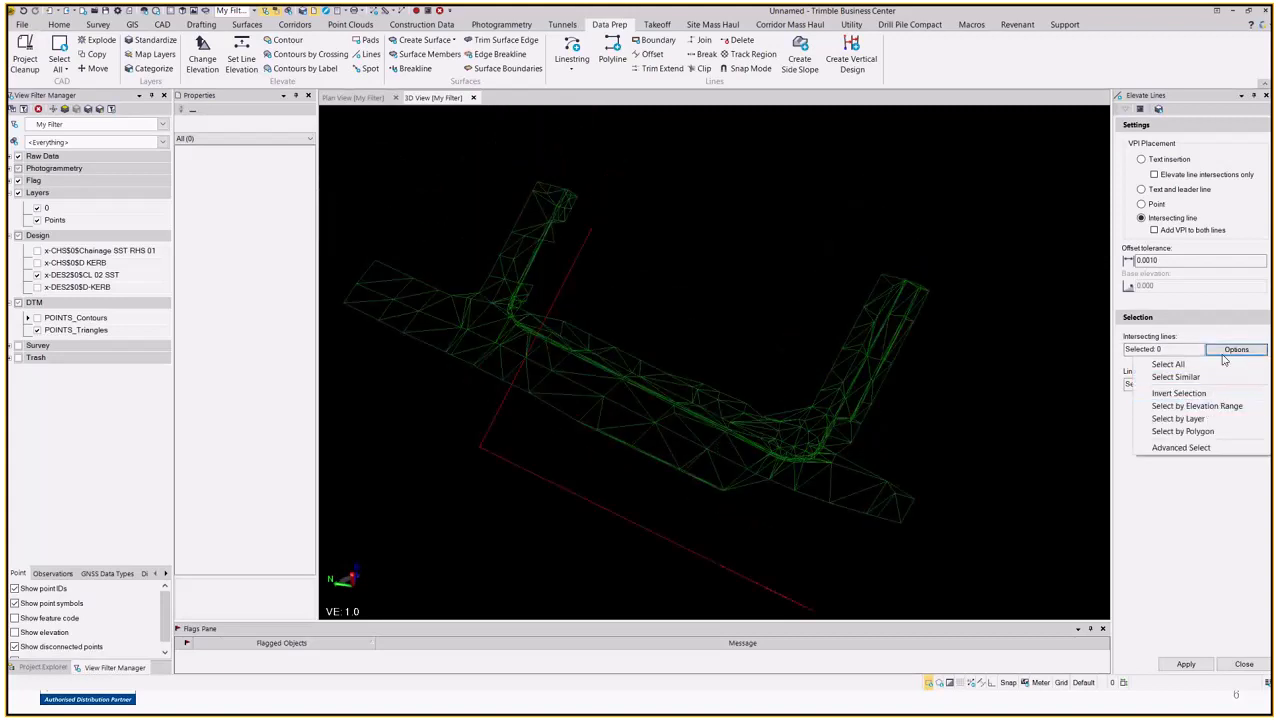
{"action": "left_click", "coordinate": [1178, 418]}
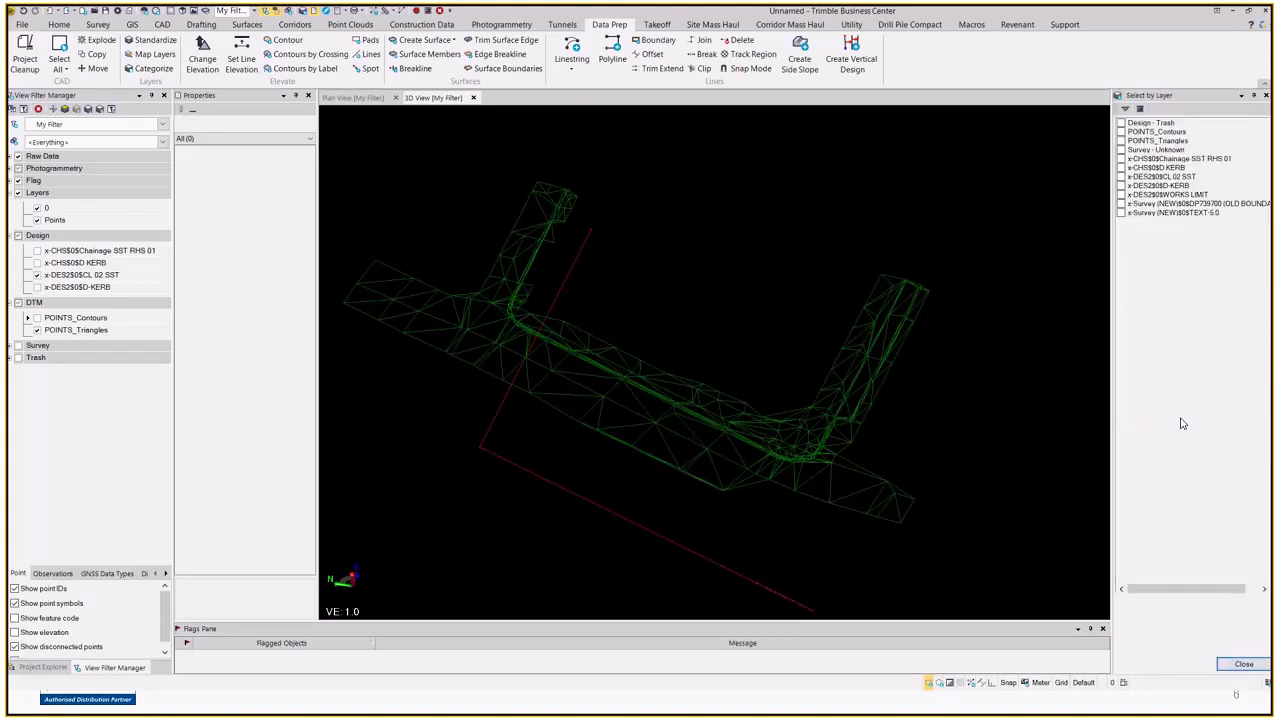
{"action": "left_click", "coordinate": [1121, 141]}
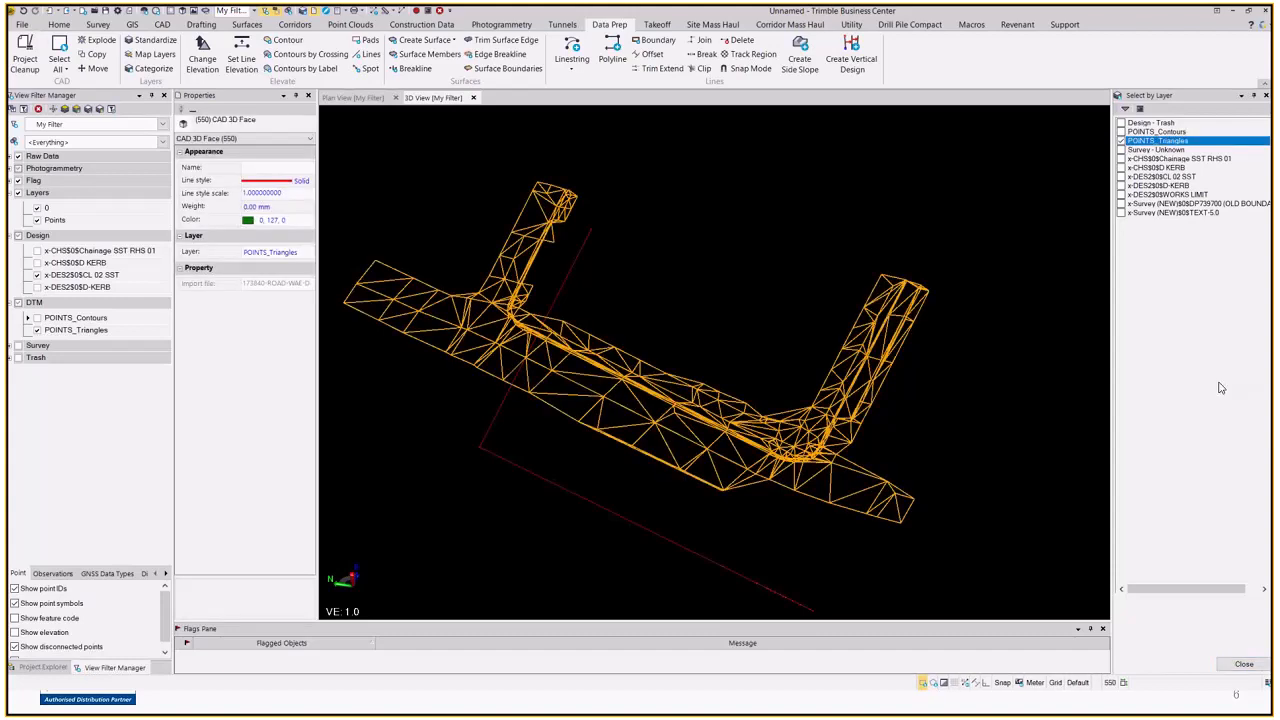
{"action": "left_click", "coordinate": [1243, 664]}
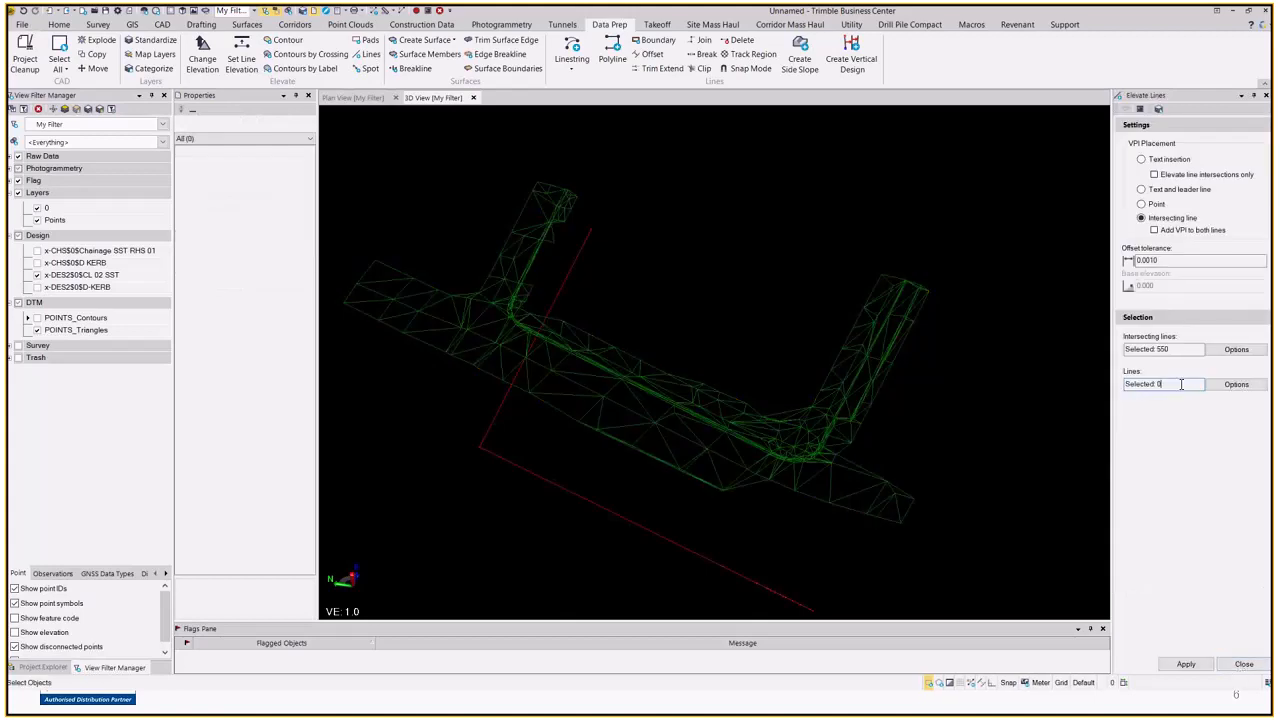
Elevate the red x-DES2$0$CL 02 SST centreline linestring from the intersecting triangles and leave the command
{"action": "left_click", "coordinate": [657, 535]}
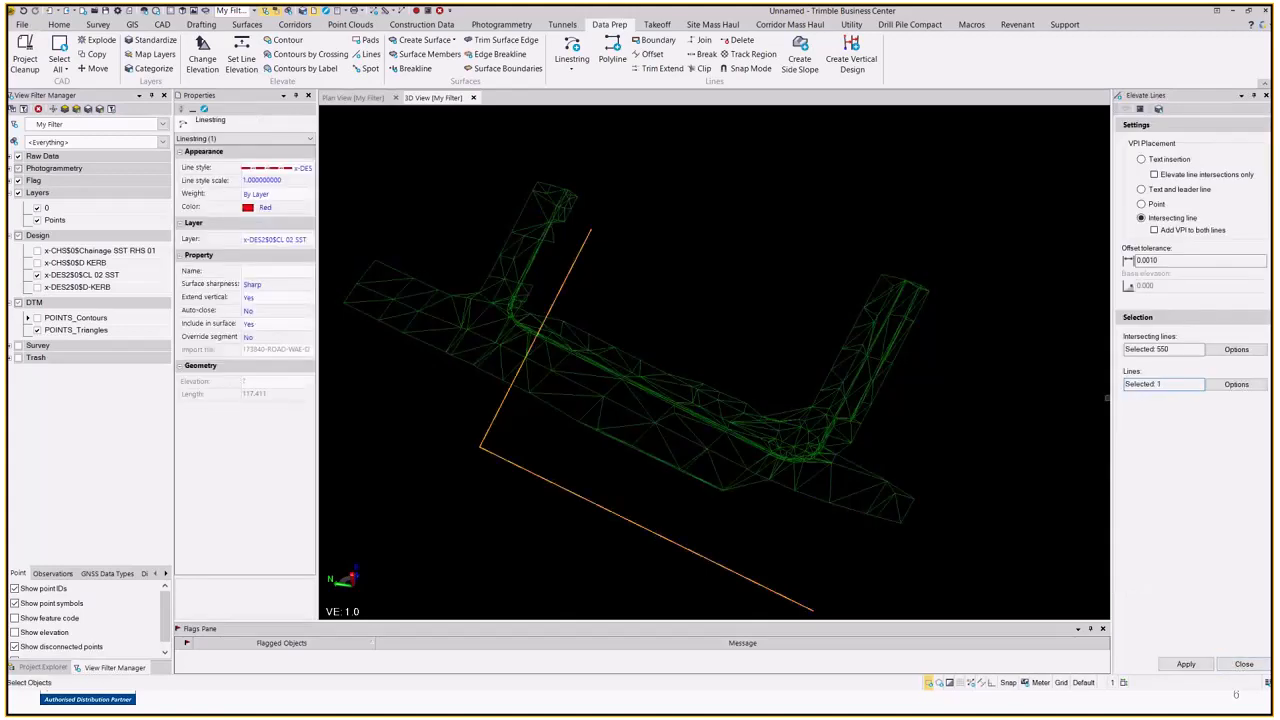
{"action": "scroll", "coordinate": [927, 279], "scroll_direction": "down", "scroll_amount": 1}
{"action": "scroll", "coordinate": [927, 279], "scroll_direction": "down", "scroll_amount": 2}
{"action": "middle_click_drag", "start_coordinate": [927, 279], "coordinate": [900, 340]}
{"action": "left_click", "coordinate": [1186, 664]}
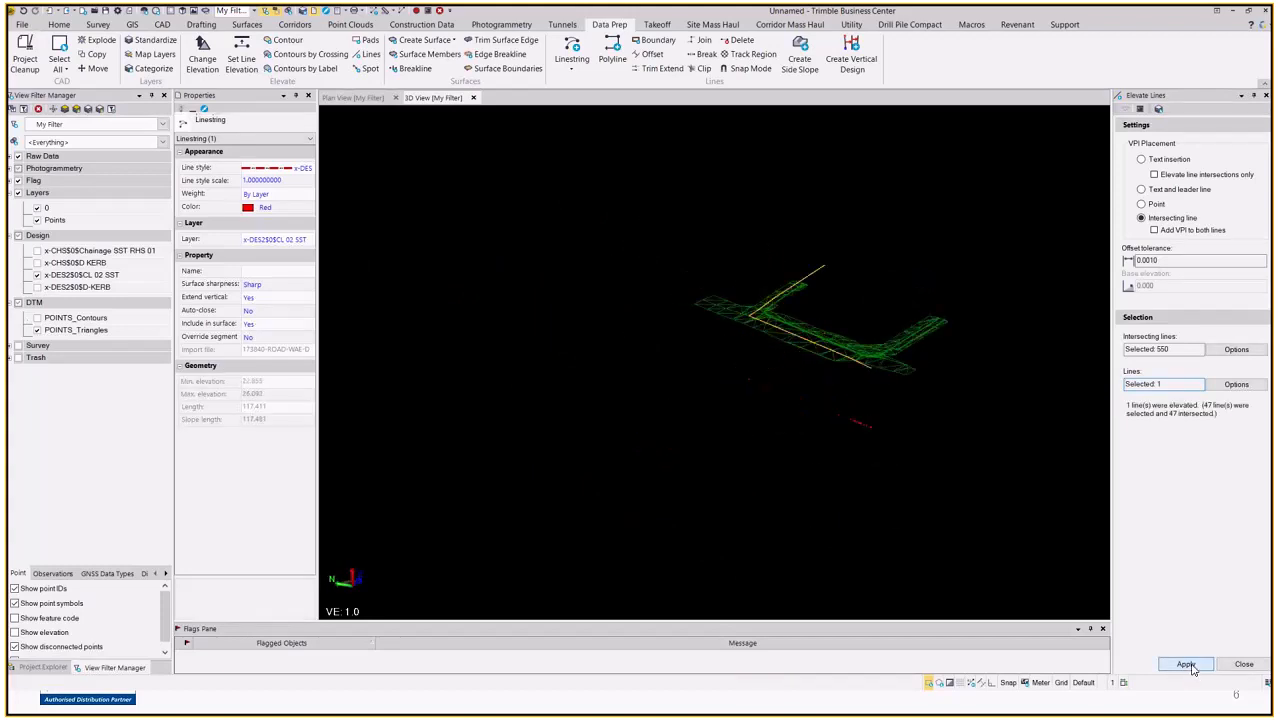
{"action": "scroll", "coordinate": [823, 323], "scroll_direction": "up", "scroll_amount": 5}
{"action": "middle_click_drag", "start_coordinate": [960, 409], "coordinate": [949, 455]}
{"action": "scroll", "coordinate": [949, 455], "scroll_direction": "down", "scroll_amount": 3}
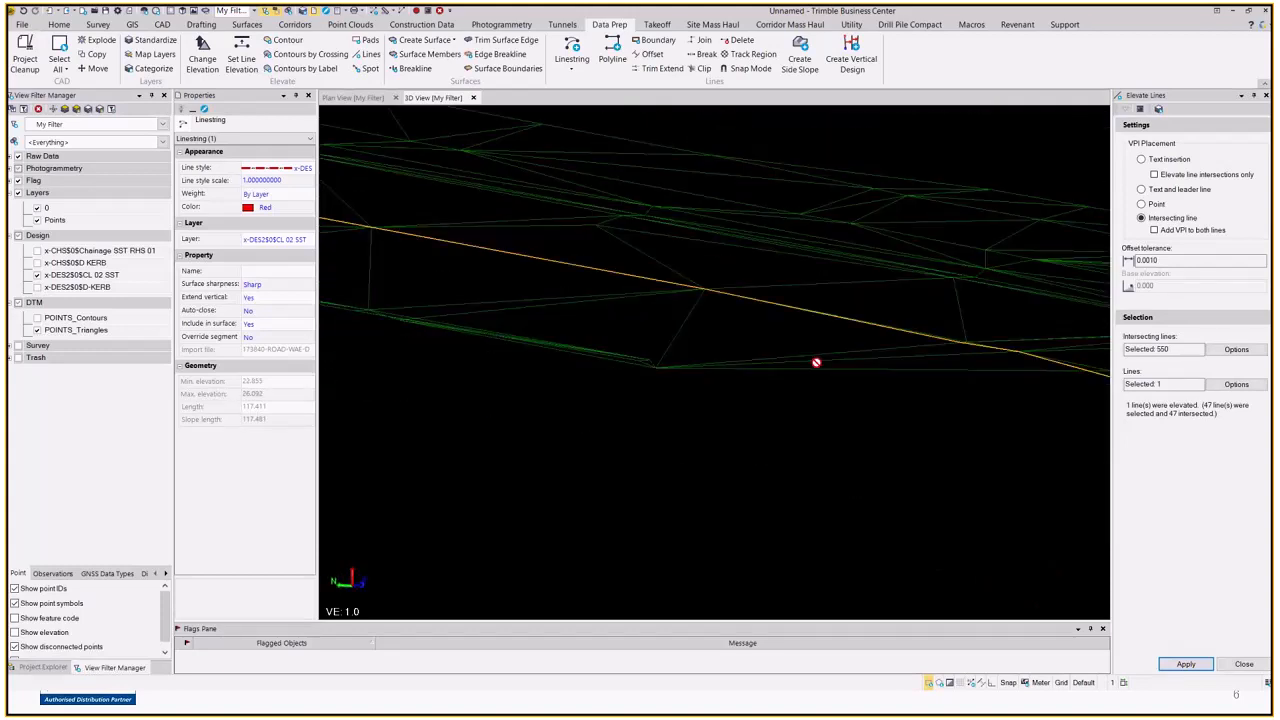
{"action": "middle_click_drag", "start_coordinate": [816, 363], "coordinate": [891, 340]}
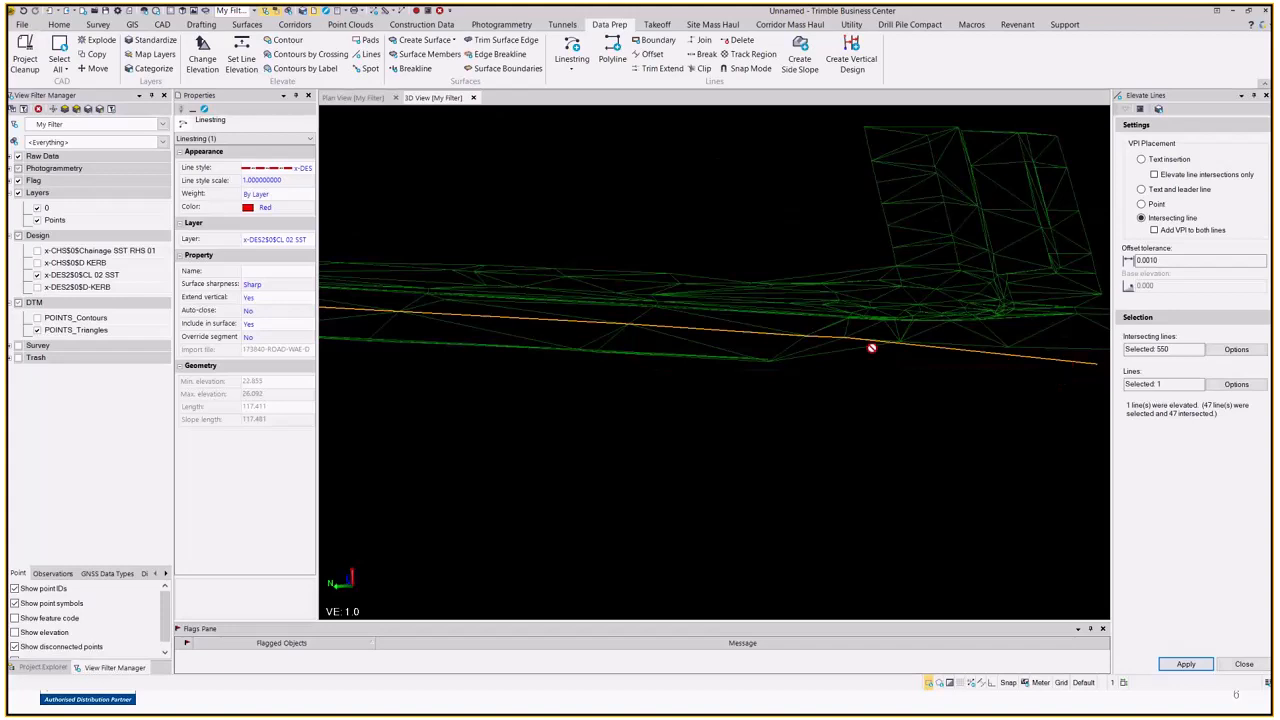
{"action": "left_click", "coordinate": [1244, 664]}
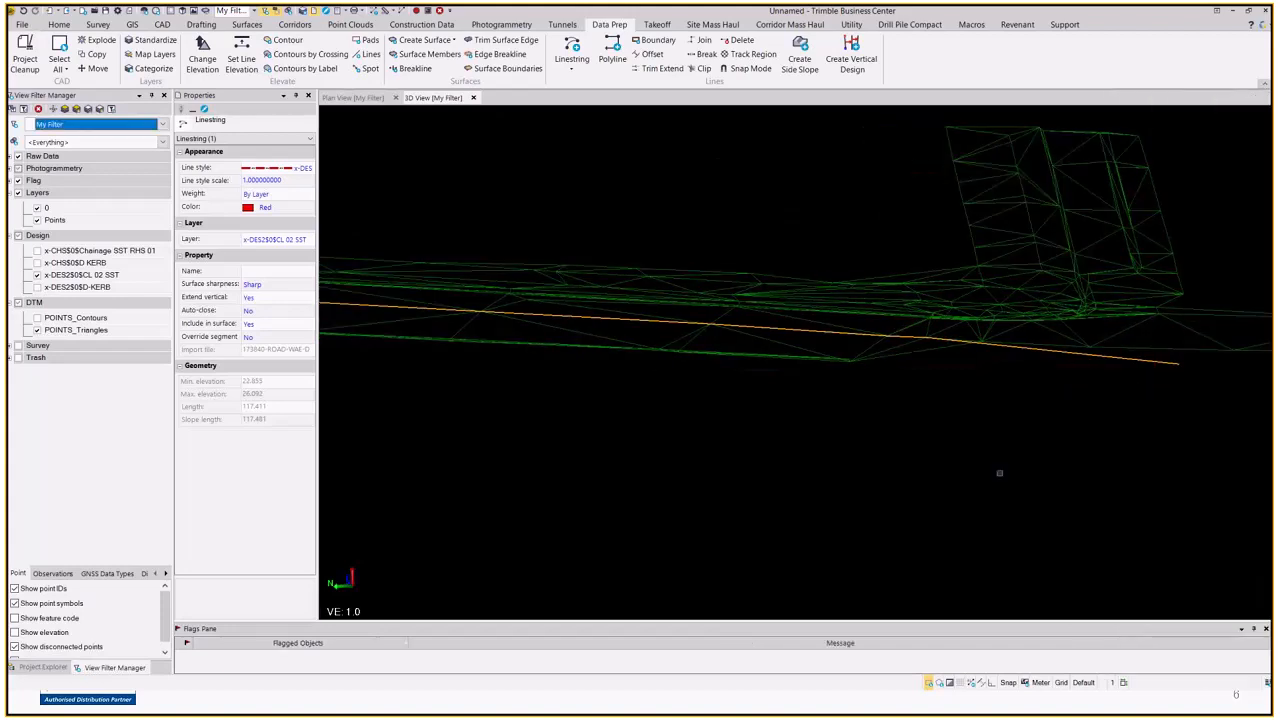
Reselect the elevated red centreline to check its properties and available line commands, and clear the selection
{"action": "key", "text": "Escape"}
{"action": "left_click", "coordinate": [1166, 362]}
{"action": "right_click", "coordinate": [1166, 362]}
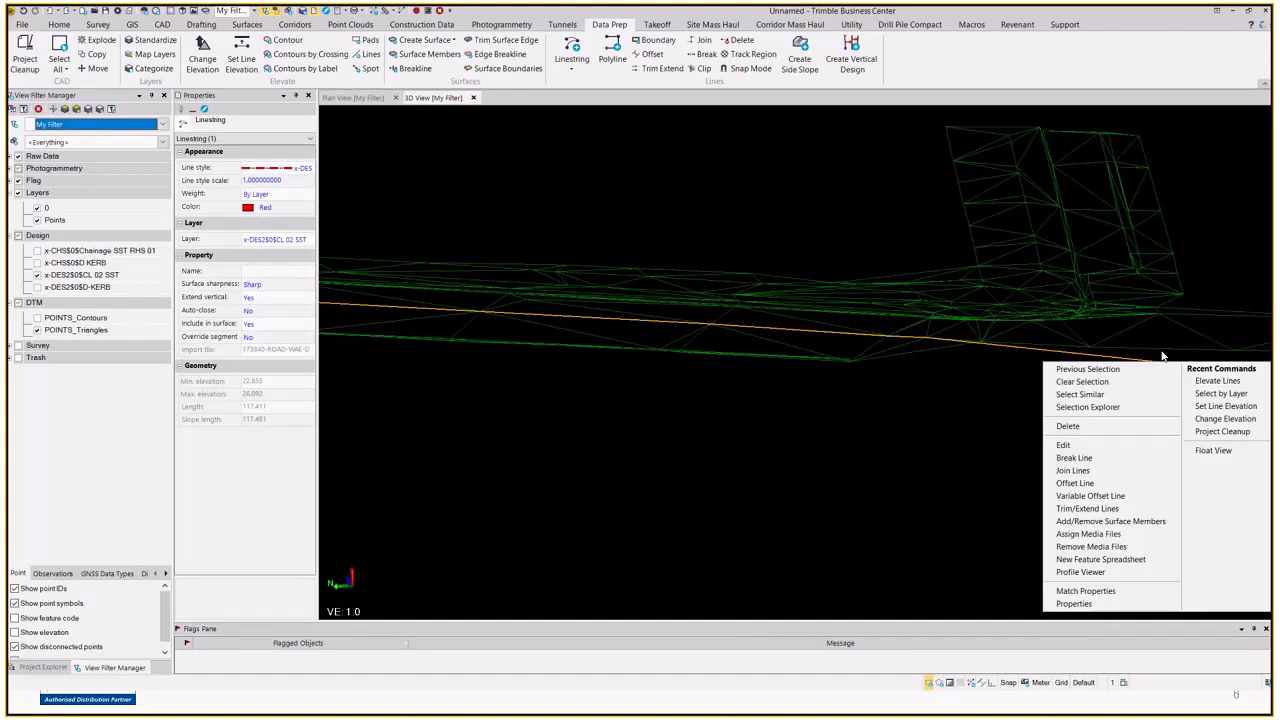
{"action": "left_click", "coordinate": [589, 404]}
{"action": "left_click", "coordinate": [586, 402]}
Examine in 3D how the elevated centreline follows the DTM triangles along its length and beyond their edges
{"action": "scroll", "coordinate": [551, 380], "scroll_direction": "down", "scroll_amount": 3}
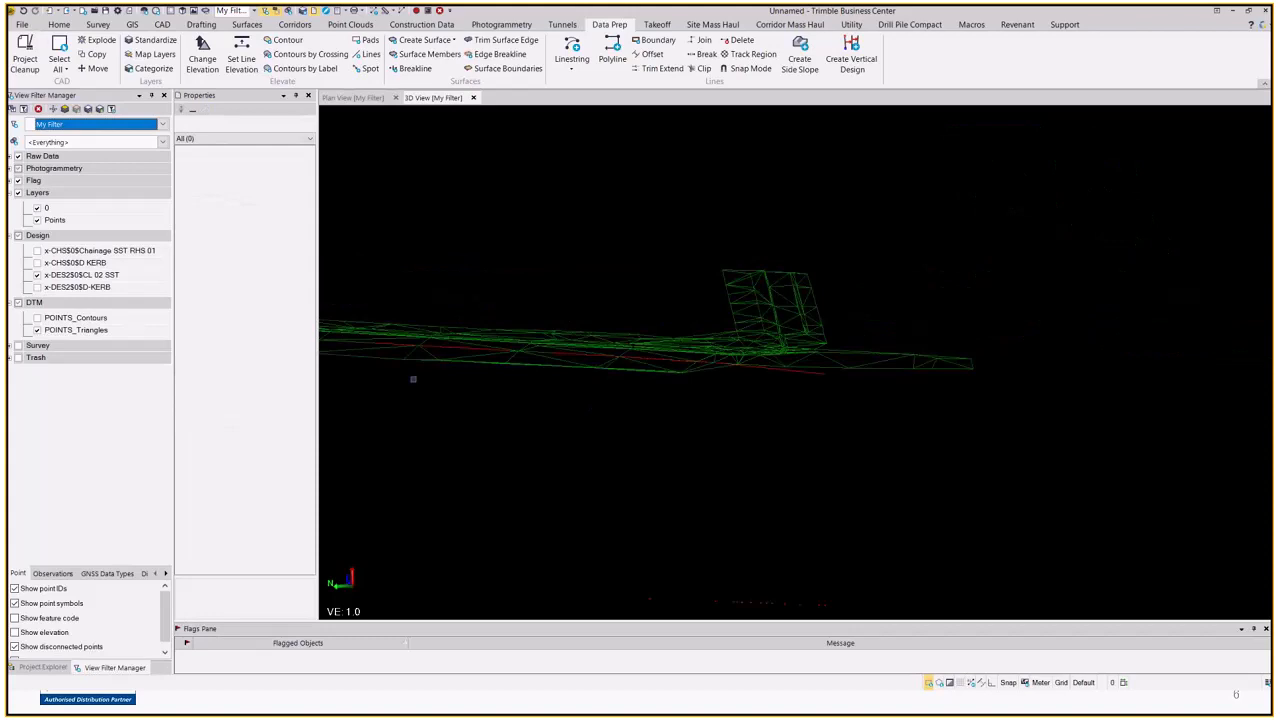
{"action": "right_click_drag", "start_coordinate": [414, 380], "coordinate": [558, 386]}
{"action": "scroll", "coordinate": [558, 386], "scroll_direction": "down", "scroll_amount": 2}
{"action": "middle_click_drag", "start_coordinate": [558, 386], "coordinate": [777, 362]}
{"action": "mouse_move", "coordinate": [777, 362]}
{"action": "right_mouse_down"}
{"action": "mouse_move", "coordinate": [746, 365]}
{"action": "mouse_move", "coordinate": [1006, 331]}
{"action": "mouse_move", "coordinate": [1041, 304]}
{"action": "mouse_move", "coordinate": [892, 308]}
{"action": "mouse_move", "coordinate": [1072, 291]}
{"action": "right_mouse_up"}
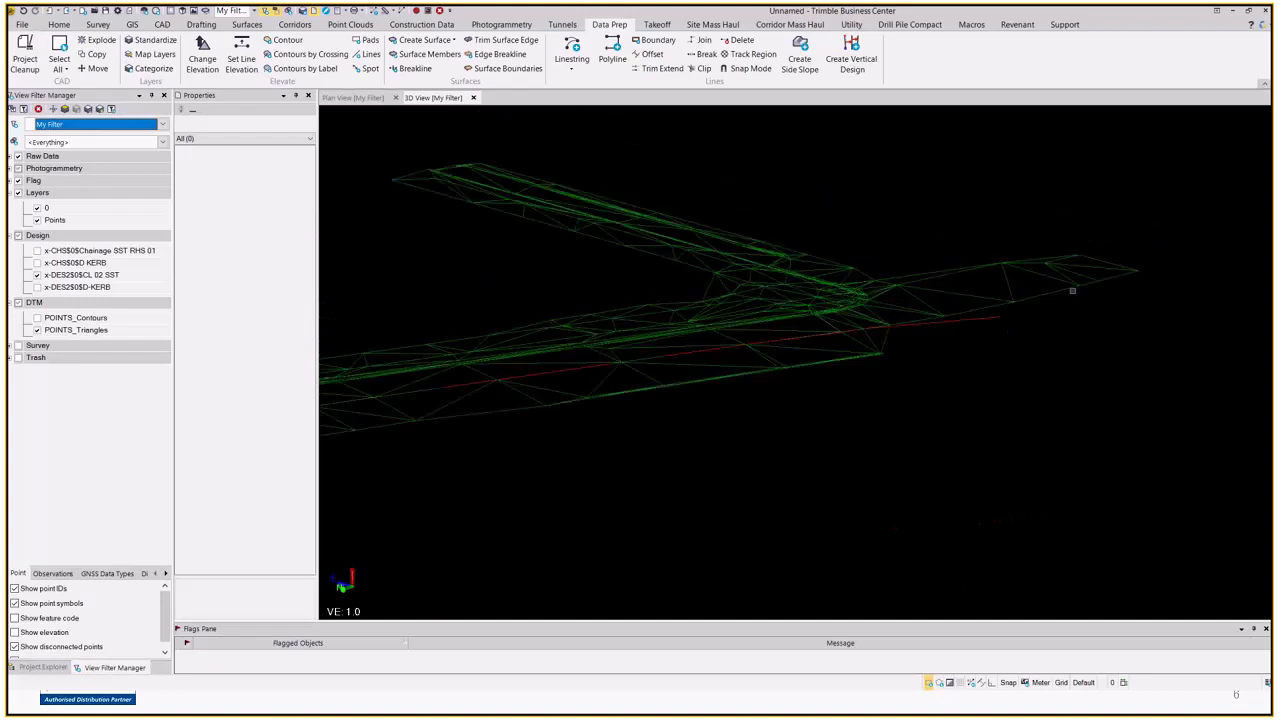
{"action": "right_click_drag", "start_coordinate": [997, 316], "coordinate": [586, 371]}
{"action": "scroll", "coordinate": [1057, 437], "scroll_direction": "up", "scroll_amount": 3}
{"action": "middle_click_drag", "start_coordinate": [914, 451], "coordinate": [805, 365]}
{"action": "scroll", "coordinate": [810, 355], "scroll_direction": "down", "scroll_amount": 2}
{"action": "right_click_drag", "start_coordinate": [926, 263], "coordinate": [797, 374]}
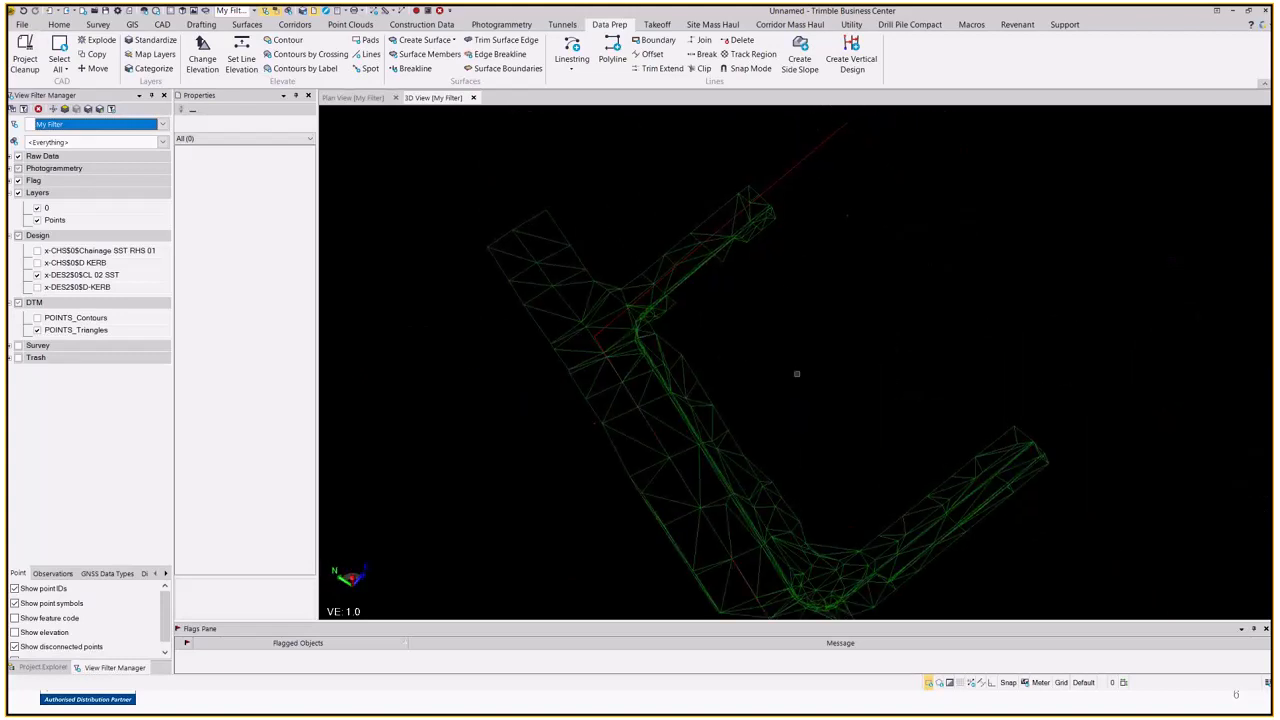
Show the x-DES2$0$D-KERB layer together with the centreline and the DTM triangles
{"action": "left_click", "coordinate": [37, 287]}
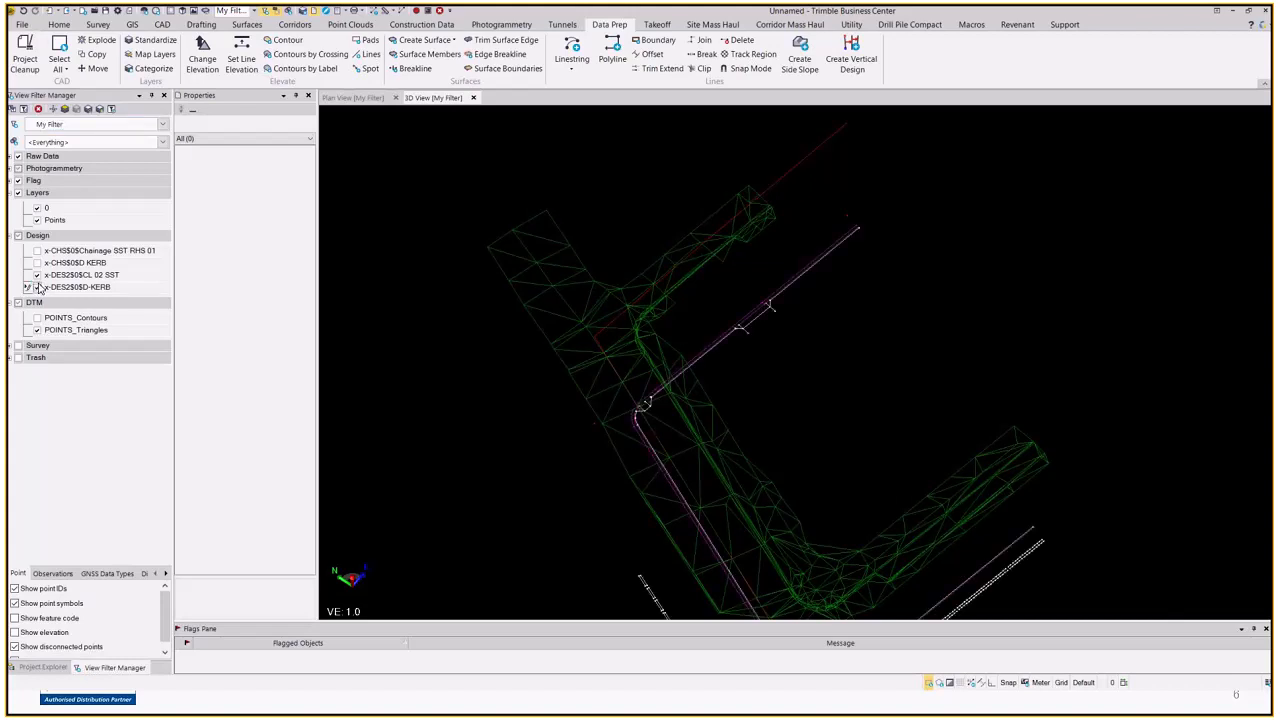
{"action": "scroll", "coordinate": [804, 368], "scroll_direction": "down", "scroll_amount": 2}
{"action": "mouse_move", "coordinate": [819, 457]}
{"action": "middle_mouse_down", "text": "shift"}
{"action": "mouse_move", "coordinate": [886, 414]}
{"action": "mouse_move", "coordinate": [811, 394]}
{"action": "mouse_move", "coordinate": [802, 494]}
{"action": "middle_mouse_up", "text": "shift"}
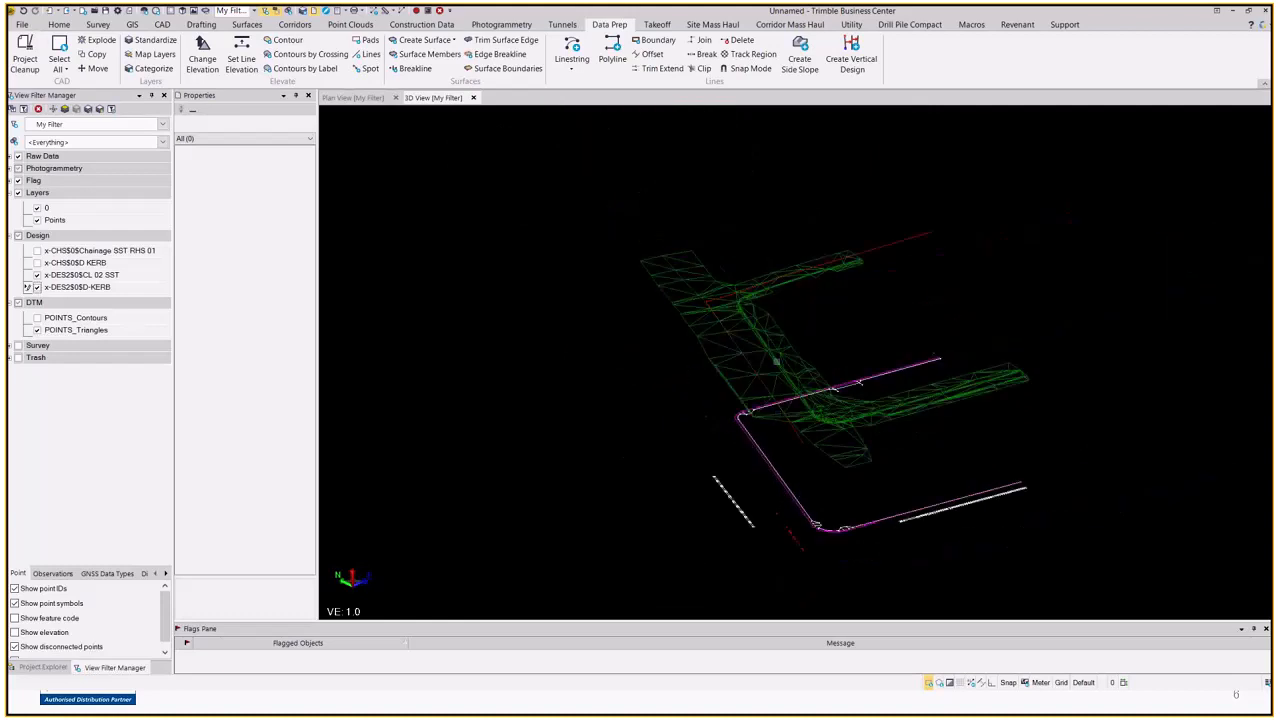
Start Elevate Lines again and take the objects on the POINTS_Triangles layer as the intersecting lines
{"action": "left_click", "coordinate": [368, 54]}
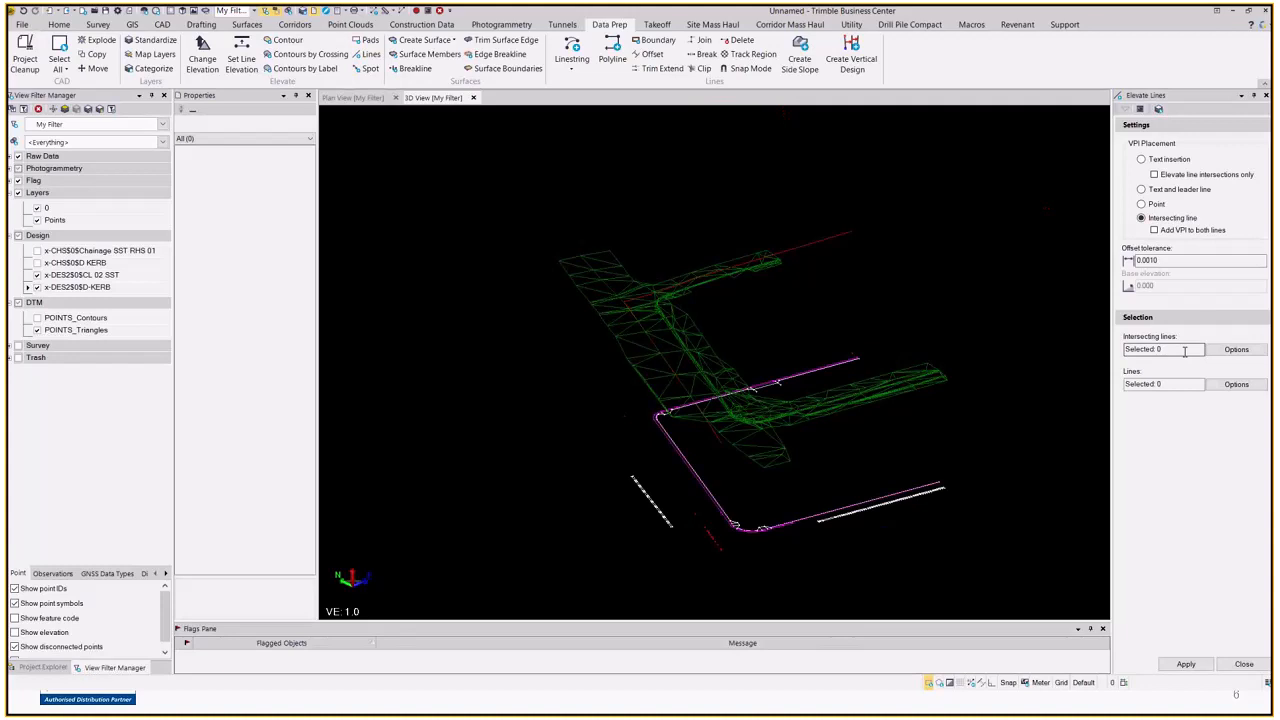
{"action": "left_click", "coordinate": [1234, 349]}
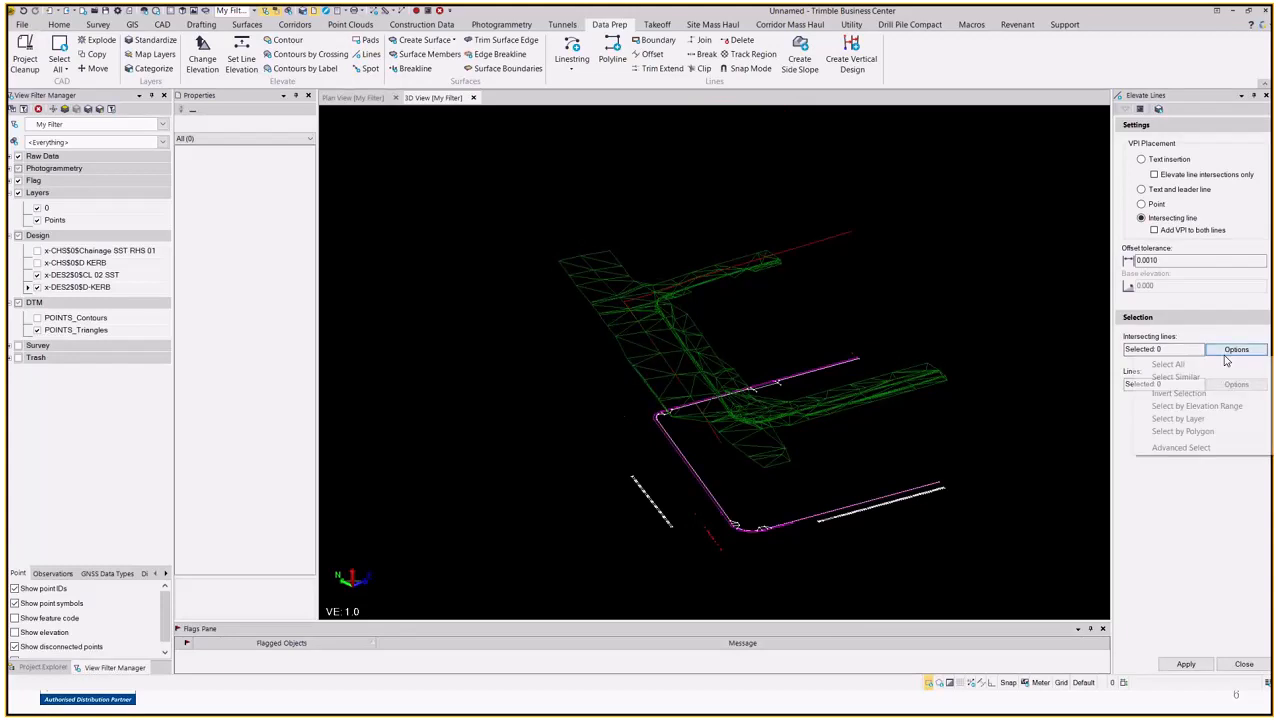
{"action": "left_click", "coordinate": [1196, 421]}
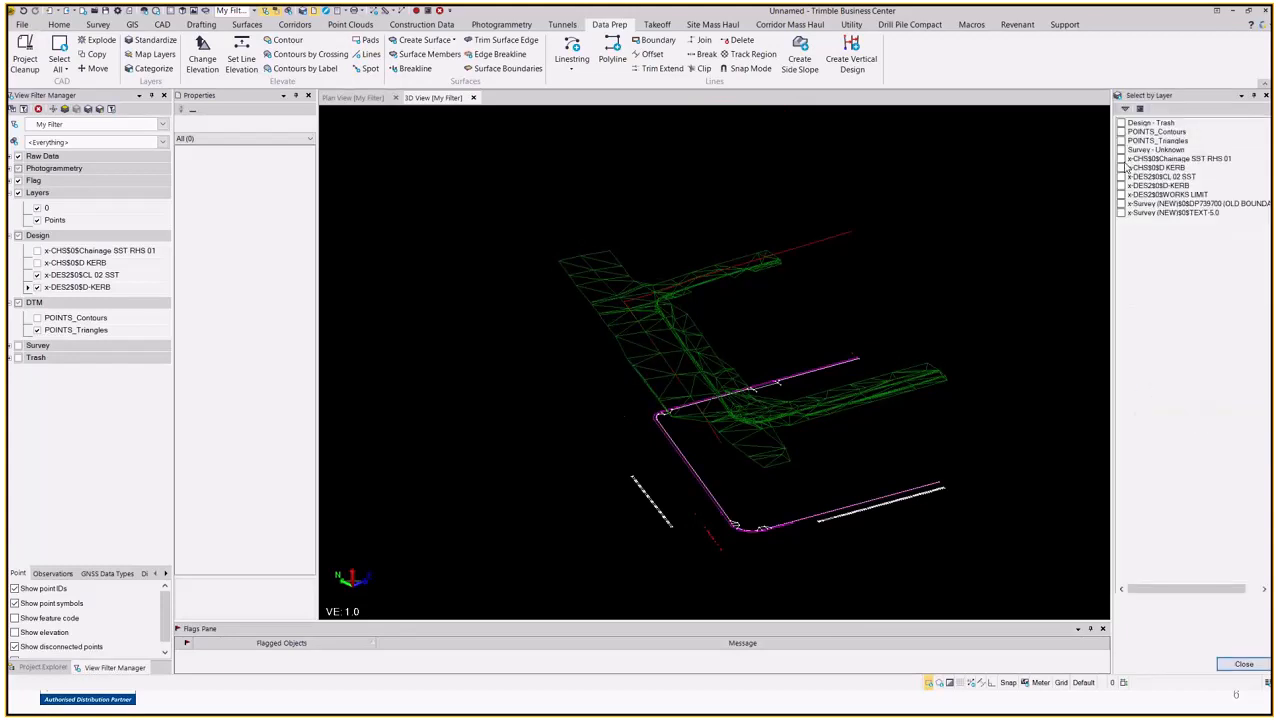
{"action": "left_click", "coordinate": [1122, 141]}
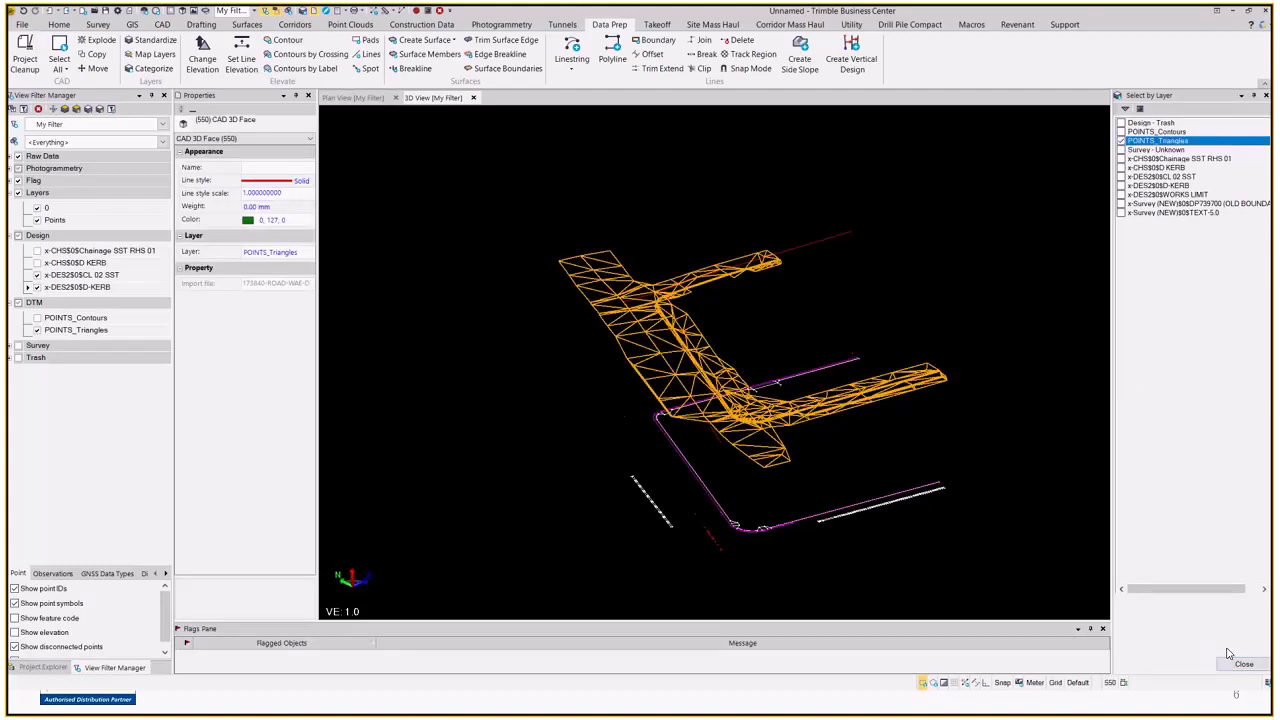
{"action": "left_click", "coordinate": [1242, 664]}
Elevate all lines on the x-DES2$0$D-KERB layer from the intersecting triangles and close the command
{"action": "left_click", "coordinate": [1236, 384]}
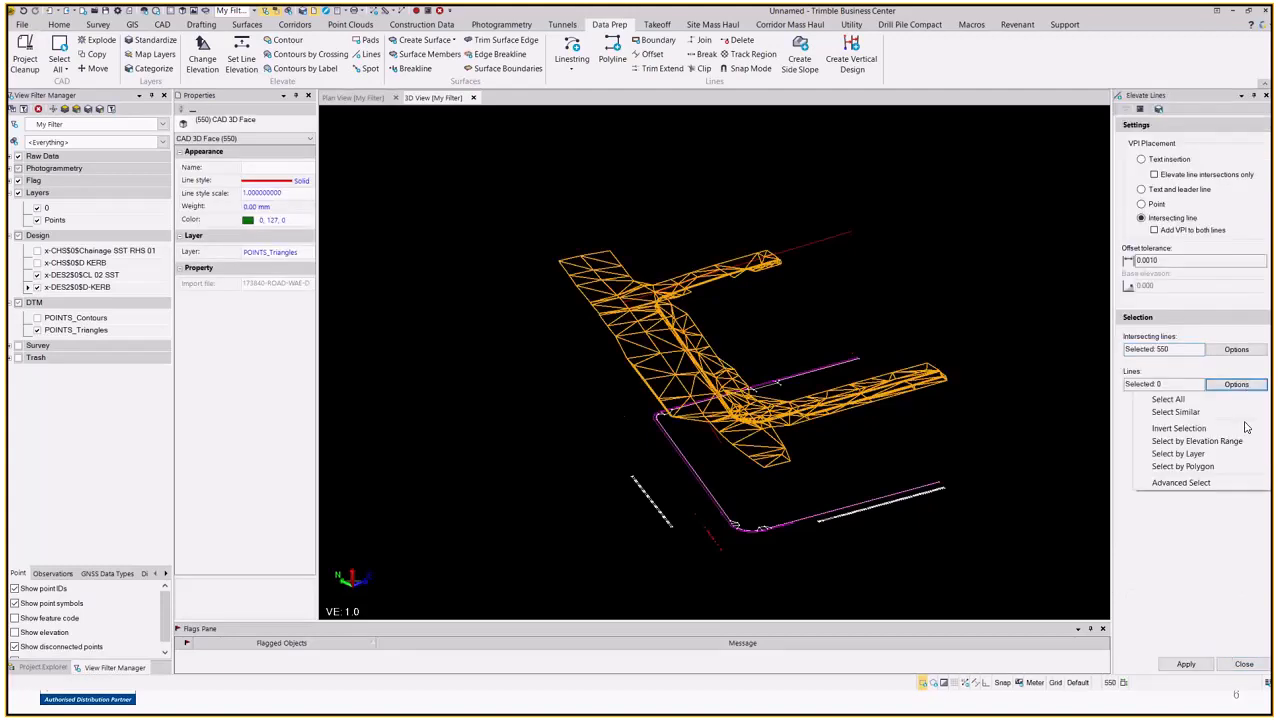
{"action": "left_click", "coordinate": [1203, 454]}
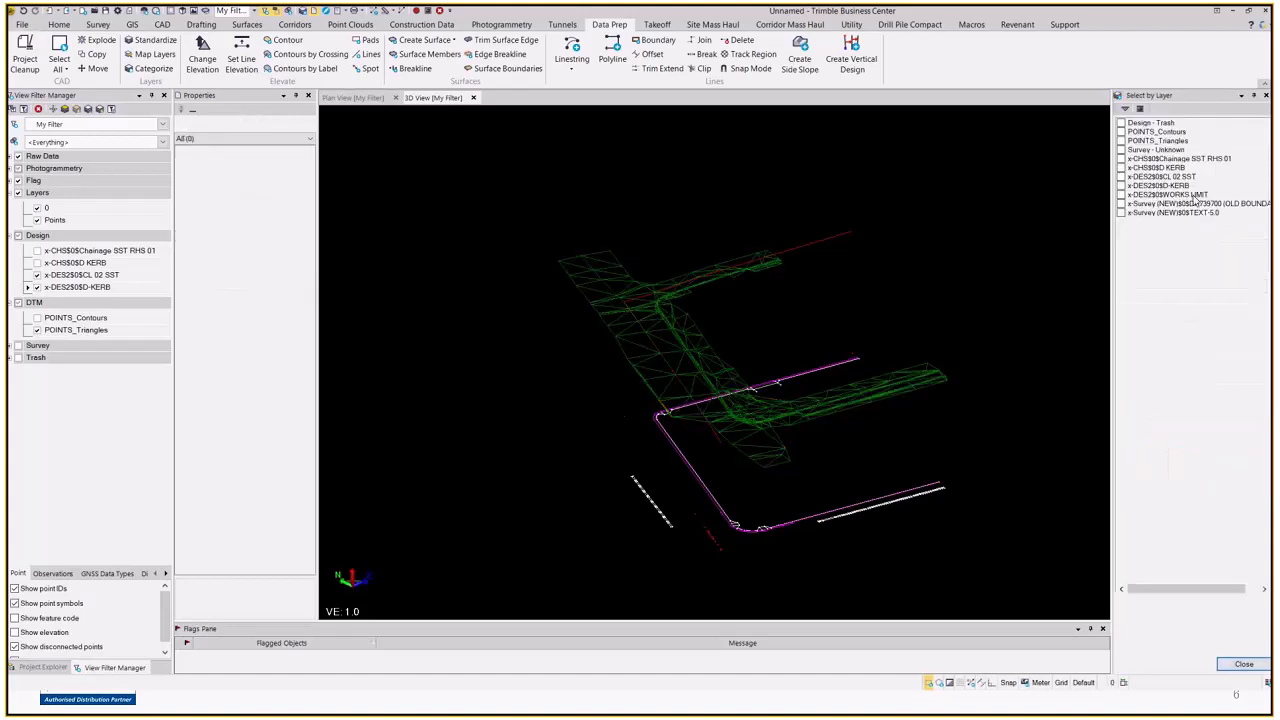
{"action": "left_click", "coordinate": [1121, 186]}
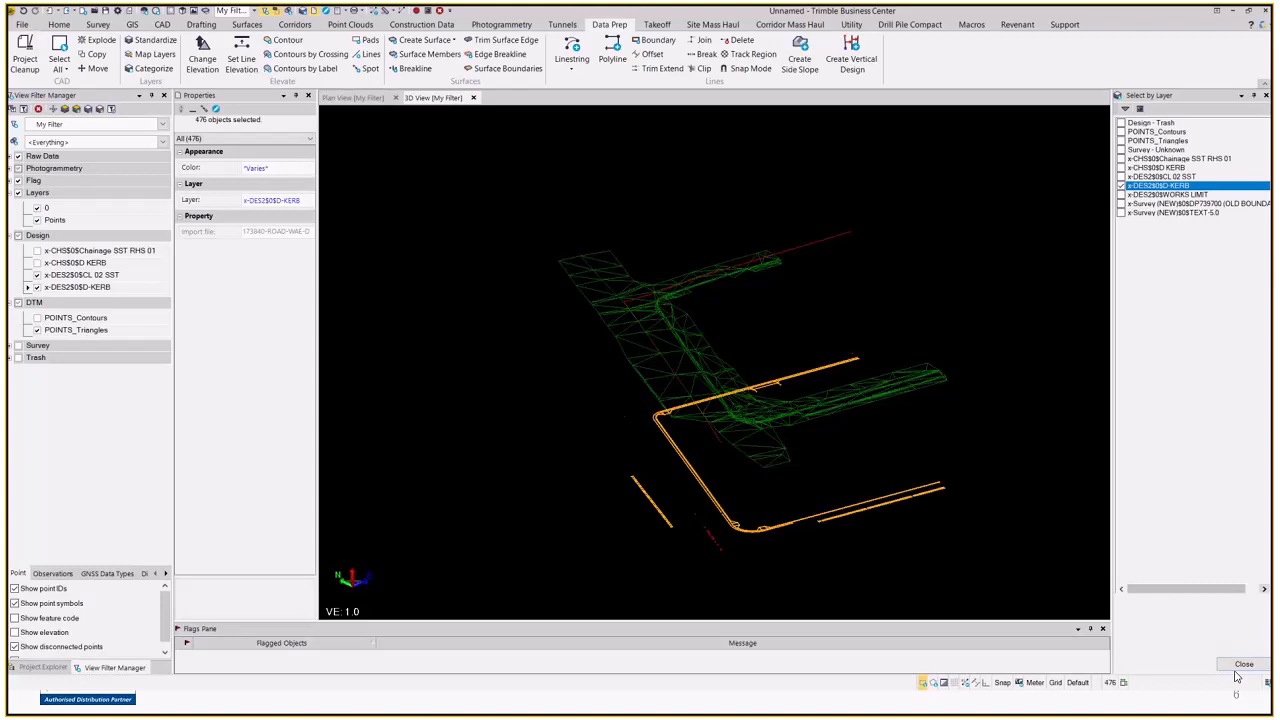
{"action": "left_click", "coordinate": [1243, 664]}
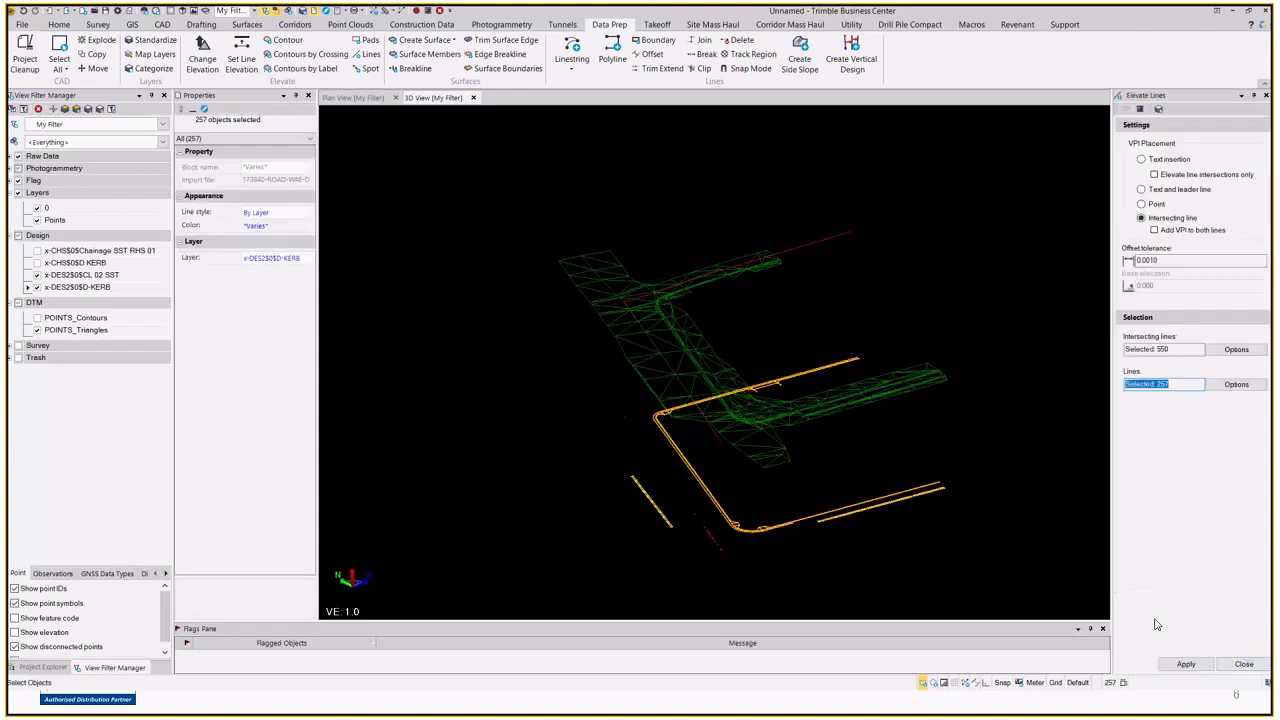
{"action": "left_click", "coordinate": [1178, 665]}
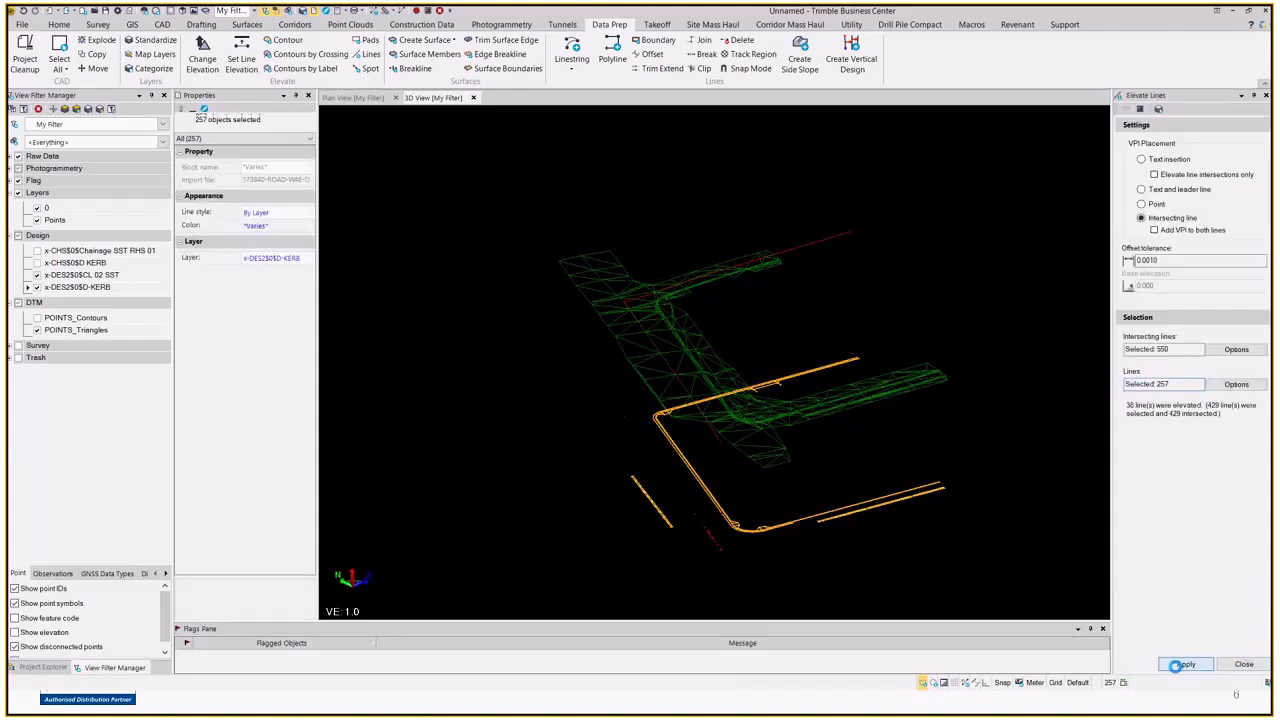
{"action": "scroll", "coordinate": [654, 528], "scroll_direction": "up", "scroll_amount": 4}
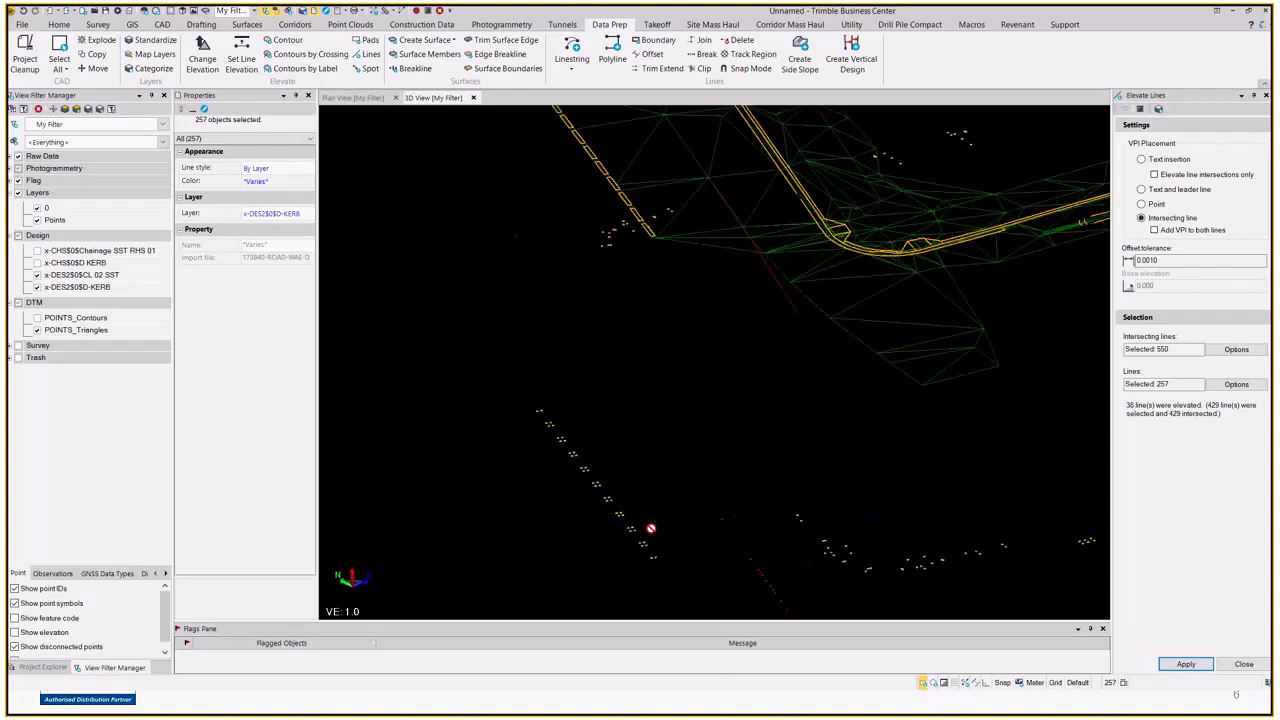
{"action": "left_click", "coordinate": [1243, 665]}
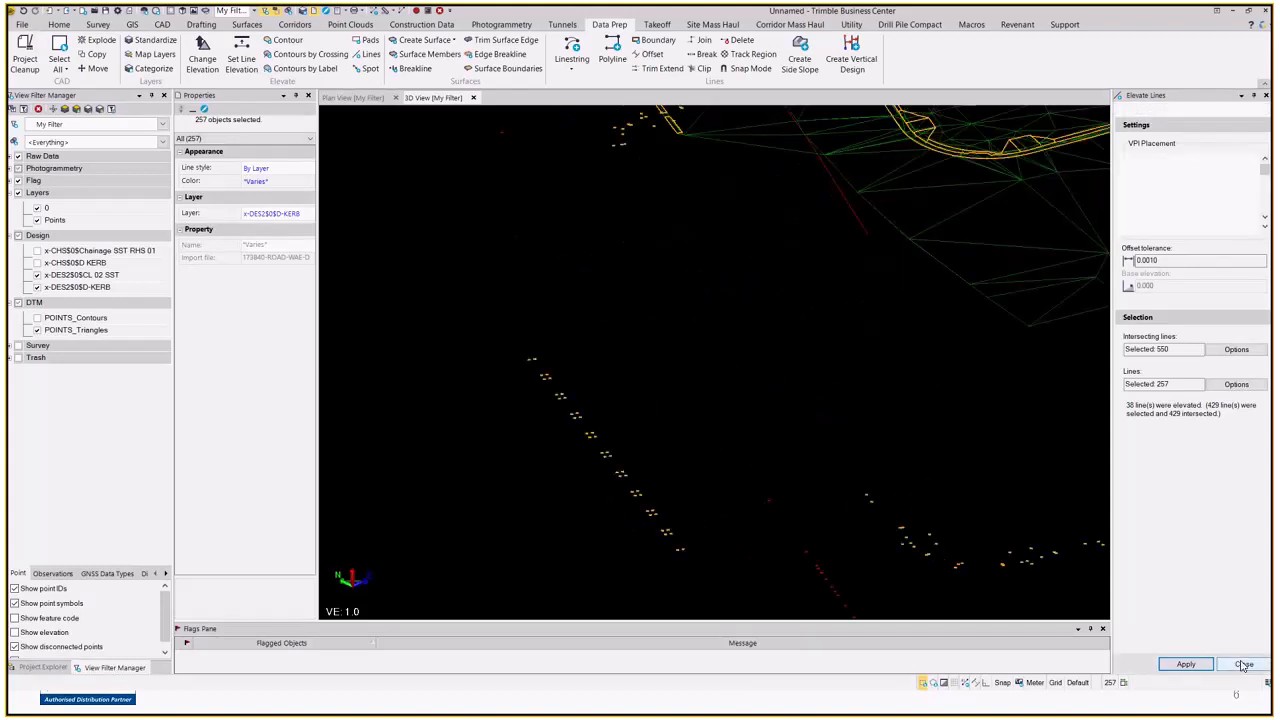
Examine the elevated kerb lines around the bends in 3D and inspect the properties of the outer magenta kerb linestring
{"action": "scroll", "coordinate": [791, 429], "scroll_direction": "up", "scroll_amount": 3}
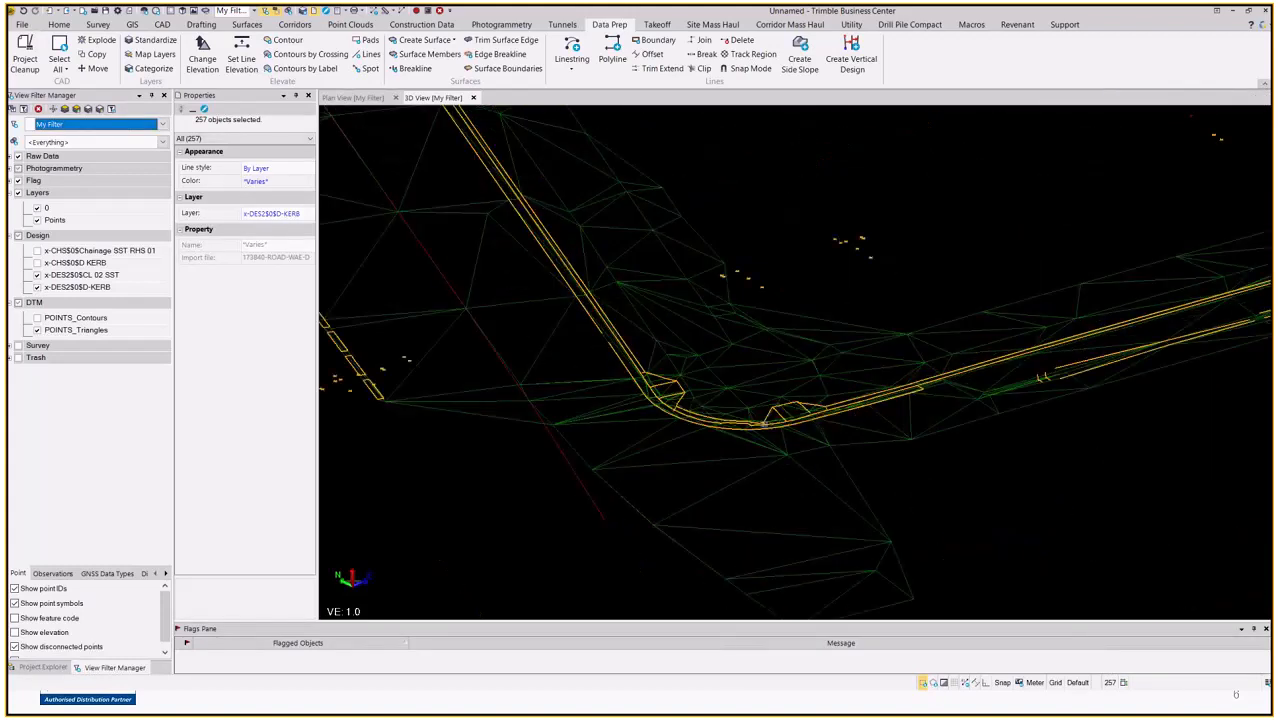
{"action": "scroll", "coordinate": [765, 430], "scroll_direction": "up", "scroll_amount": 1}
{"action": "middle_click_drag", "start_coordinate": [1169, 363], "coordinate": [678, 205]}
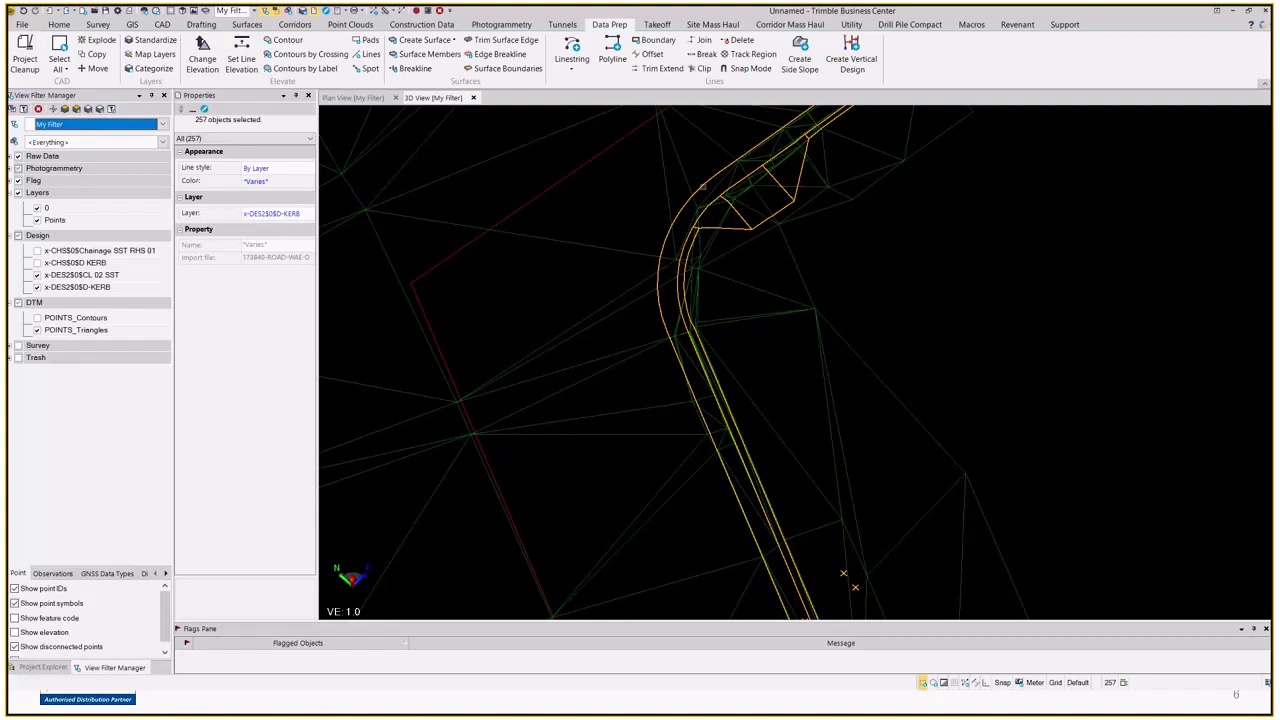
{"action": "middle_click_drag", "start_coordinate": [702, 185], "coordinate": [704, 182]}
{"action": "left_click", "coordinate": [704, 182]}
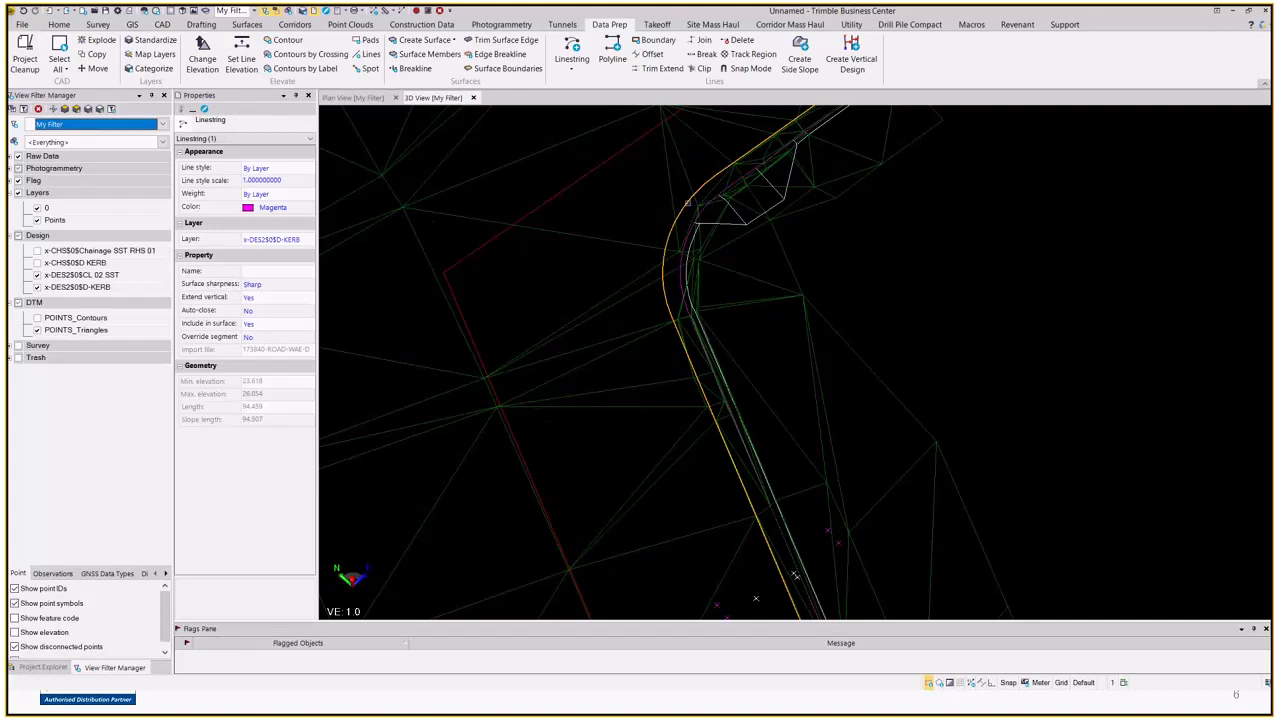
Open the outer magenta kerb linestring for editing, inspect its vertical points of intersection, and close the editor
{"action": "right_click", "coordinate": [710, 177]}
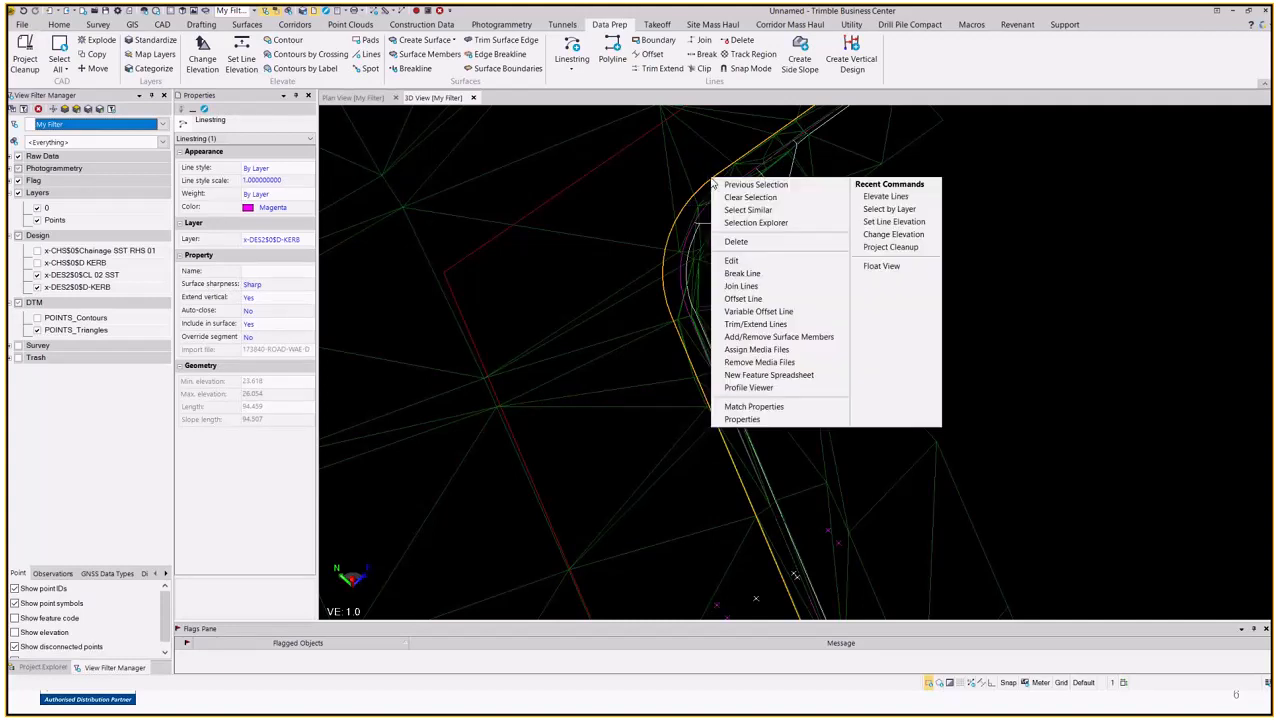
{"action": "left_click", "coordinate": [797, 265]}
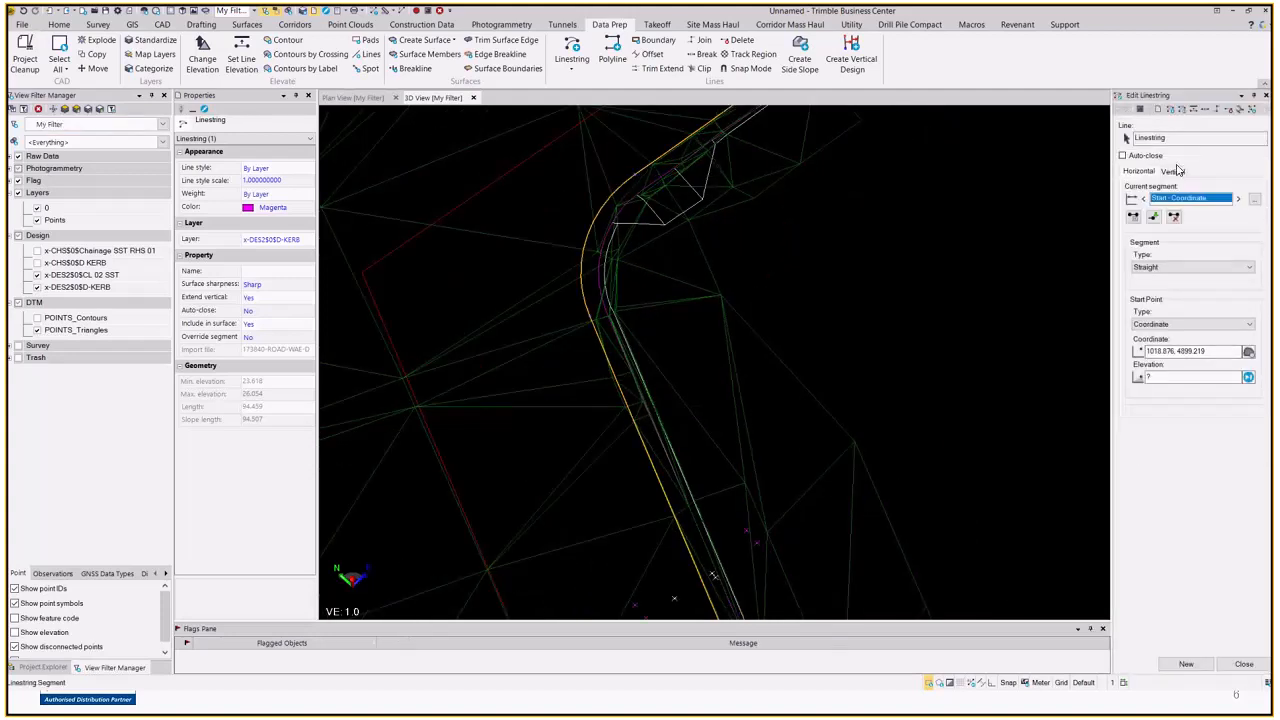
{"action": "left_click", "coordinate": [1172, 171]}
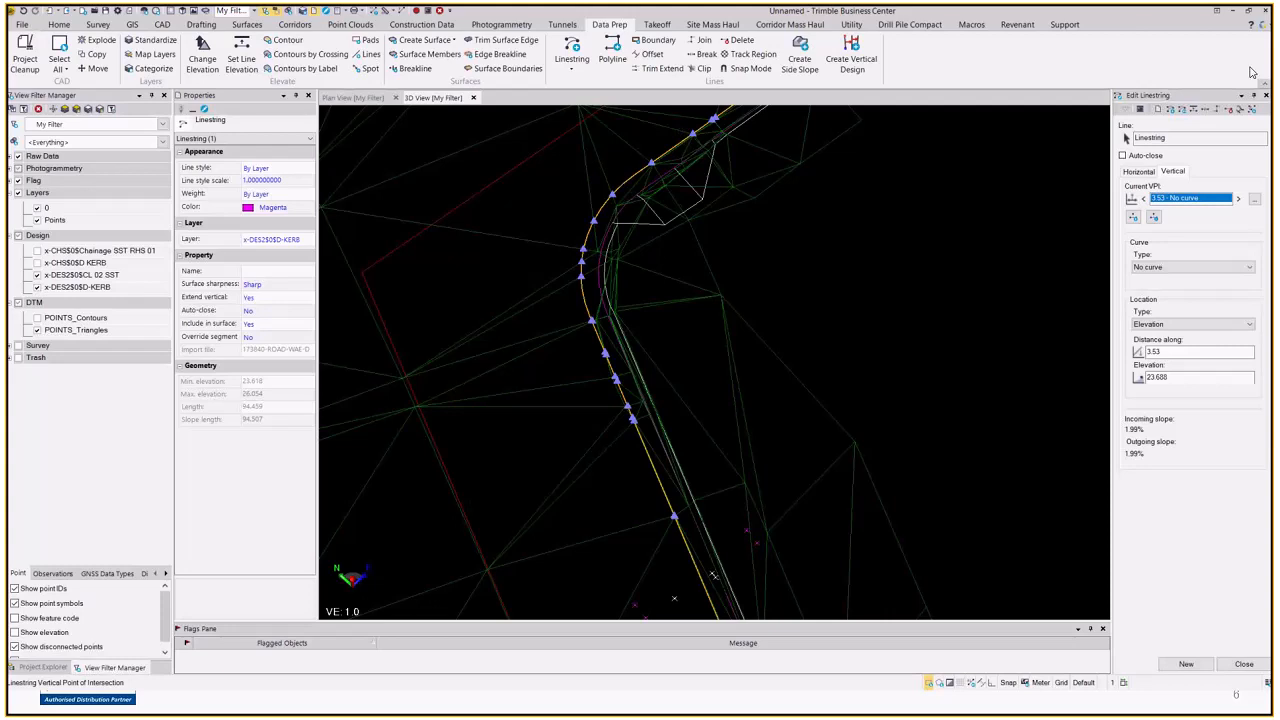
{"action": "left_click", "coordinate": [1265, 95]}
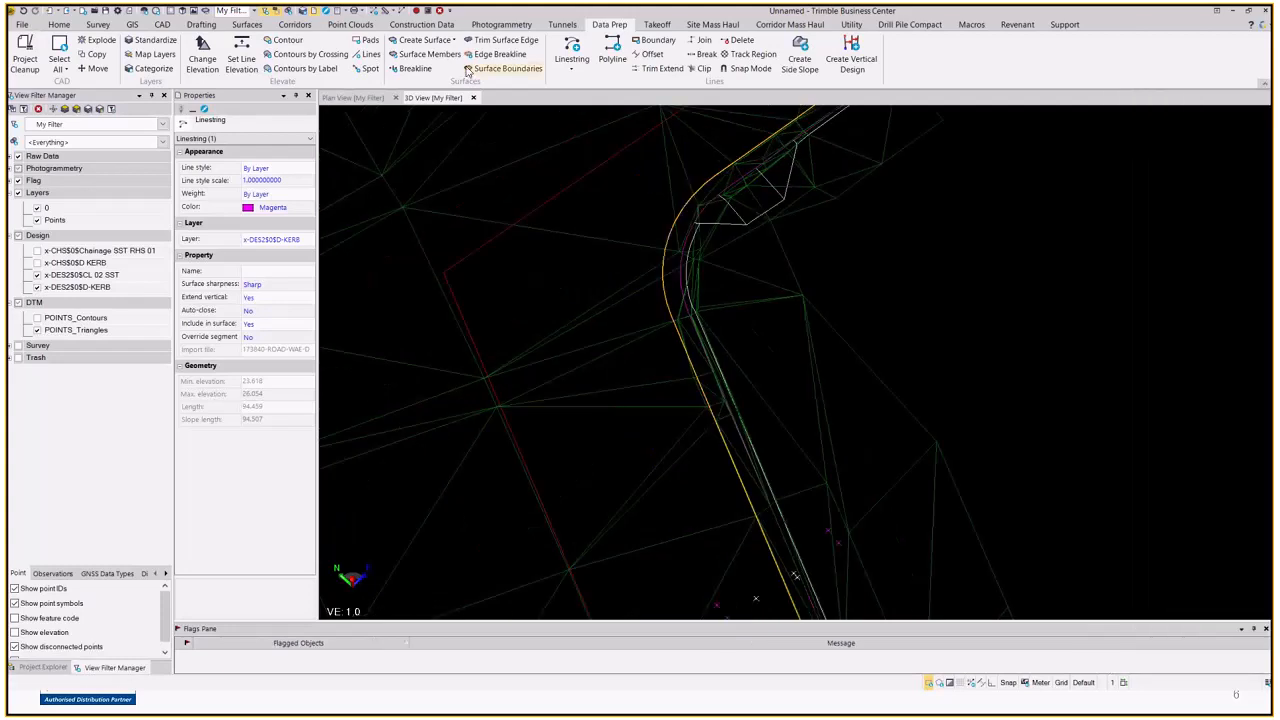
Select all the flat objects lying at zero elevation below the elevated model and move them to the Design - Trash layer
{"action": "left_click", "coordinate": [1109, 260]}
{"action": "scroll", "coordinate": [1109, 260], "scroll_direction": "down", "scroll_amount": 4}
{"action": "scroll", "coordinate": [1109, 260], "scroll_direction": "down", "scroll_amount": 3}
{"action": "middle_click_drag", "start_coordinate": [1078, 338], "coordinate": [700, 391]}
{"action": "right_click_drag", "start_coordinate": [706, 397], "coordinate": [742, 300]}
{"action": "right_click_drag", "start_coordinate": [1098, 478], "coordinate": [1150, 495]}
{"action": "left_click_drag", "start_coordinate": [480, 330], "coordinate": [1174, 548]}
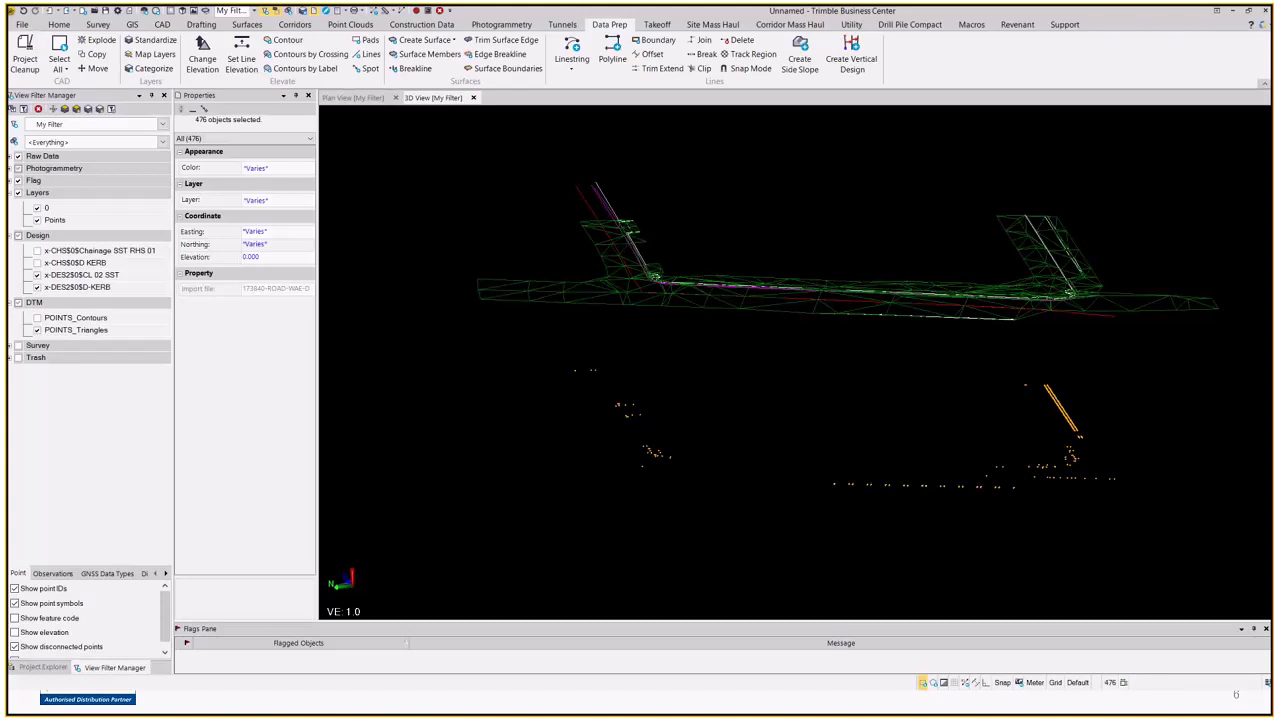
{"action": "mouse_move", "coordinate": [749, 9]}
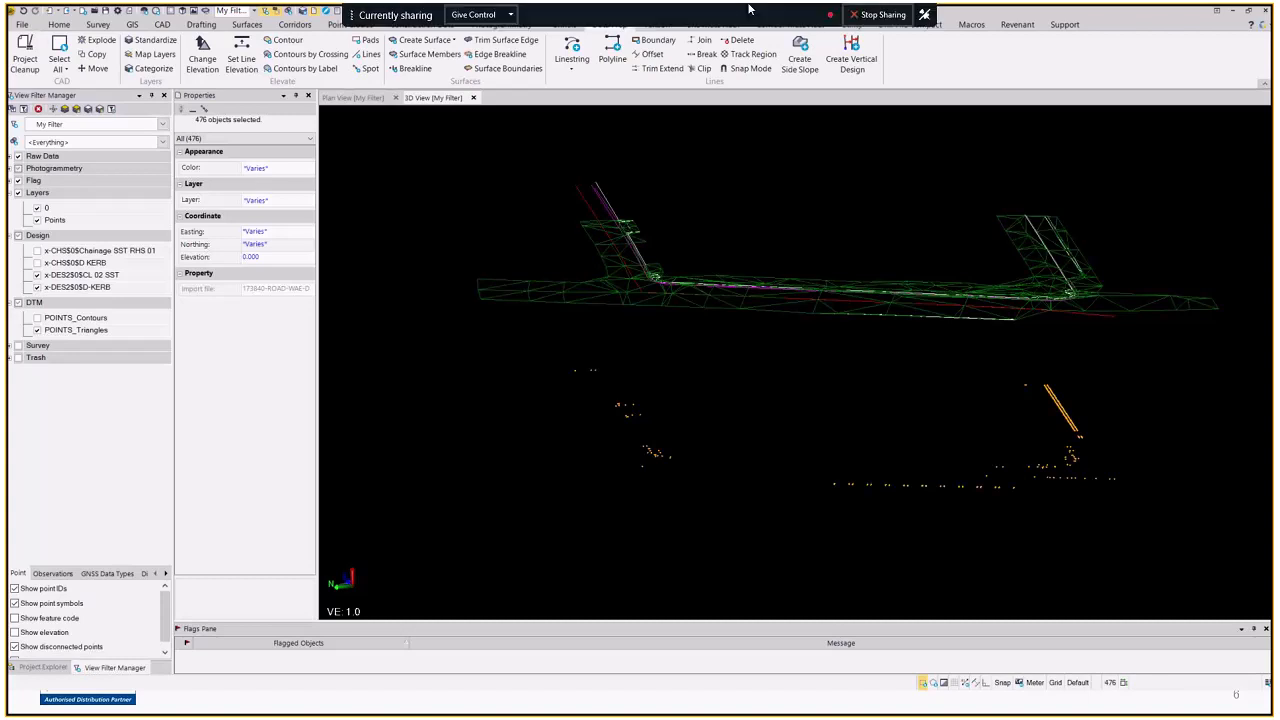
{"action": "left_click", "coordinate": [287, 201]}
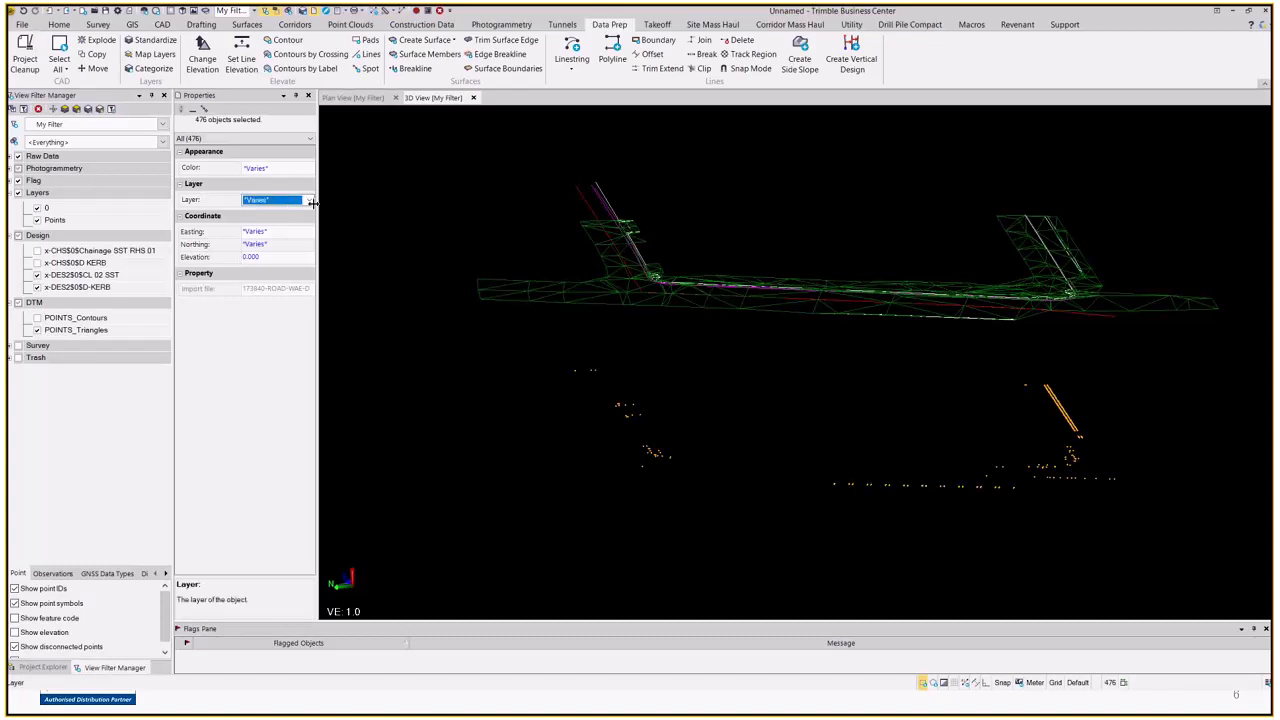
{"action": "left_click", "coordinate": [309, 200]}
{"action": "left_click", "coordinate": [268, 214]}
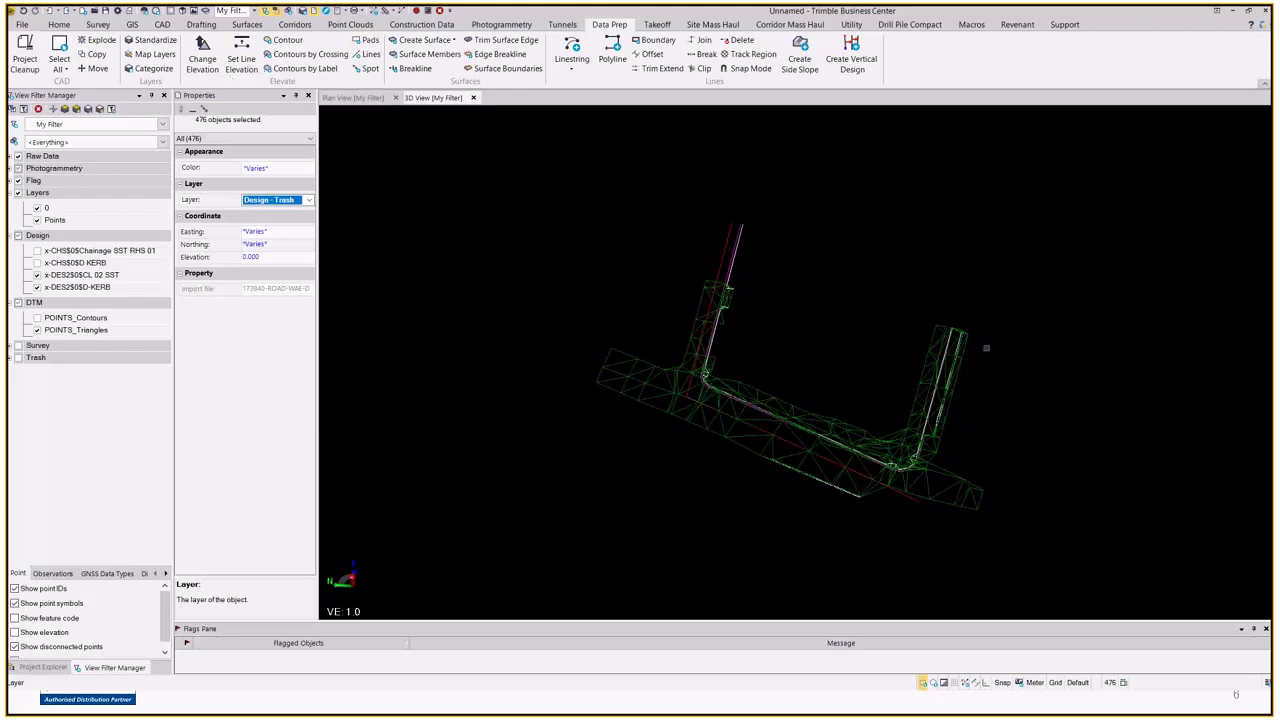
Start a new surface named Design with the Design classification and the colour Magenta
{"action": "scroll", "coordinate": [986, 348], "scroll_direction": "up", "scroll_amount": 3}
{"action": "middle_click_drag", "start_coordinate": [700, 450], "coordinate": [714, 414]}
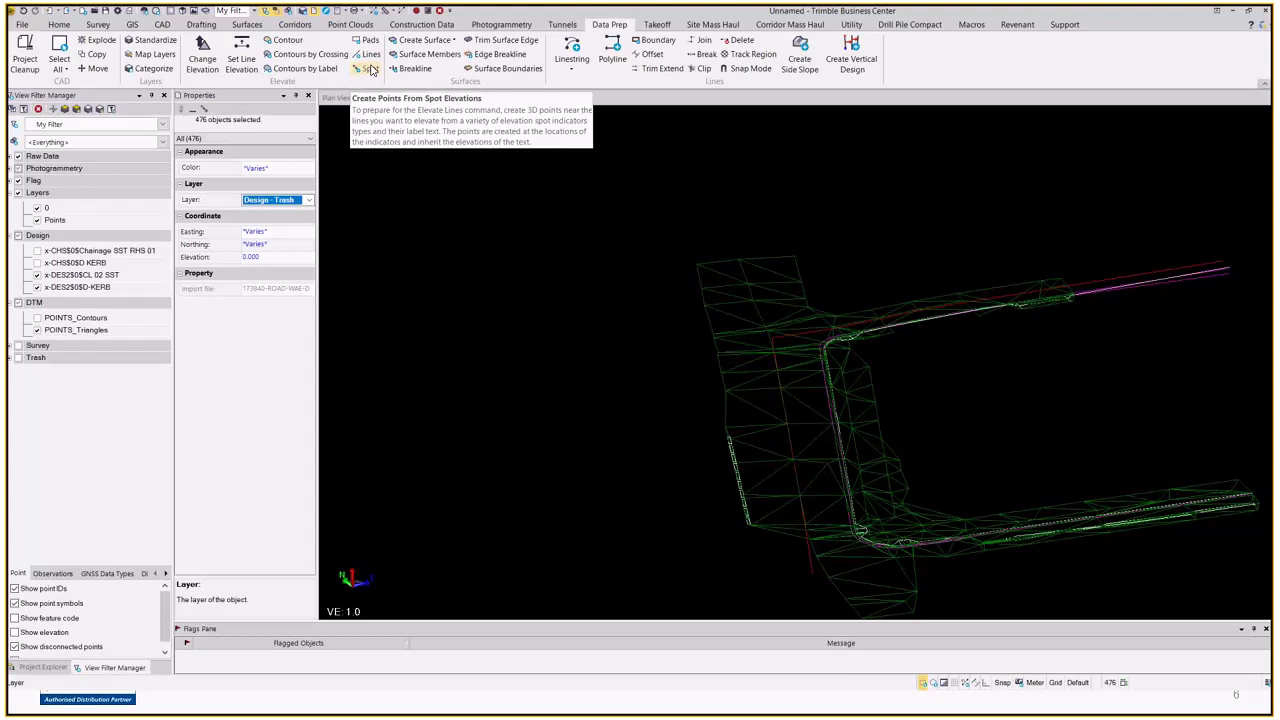
{"action": "left_click", "coordinate": [424, 42]}
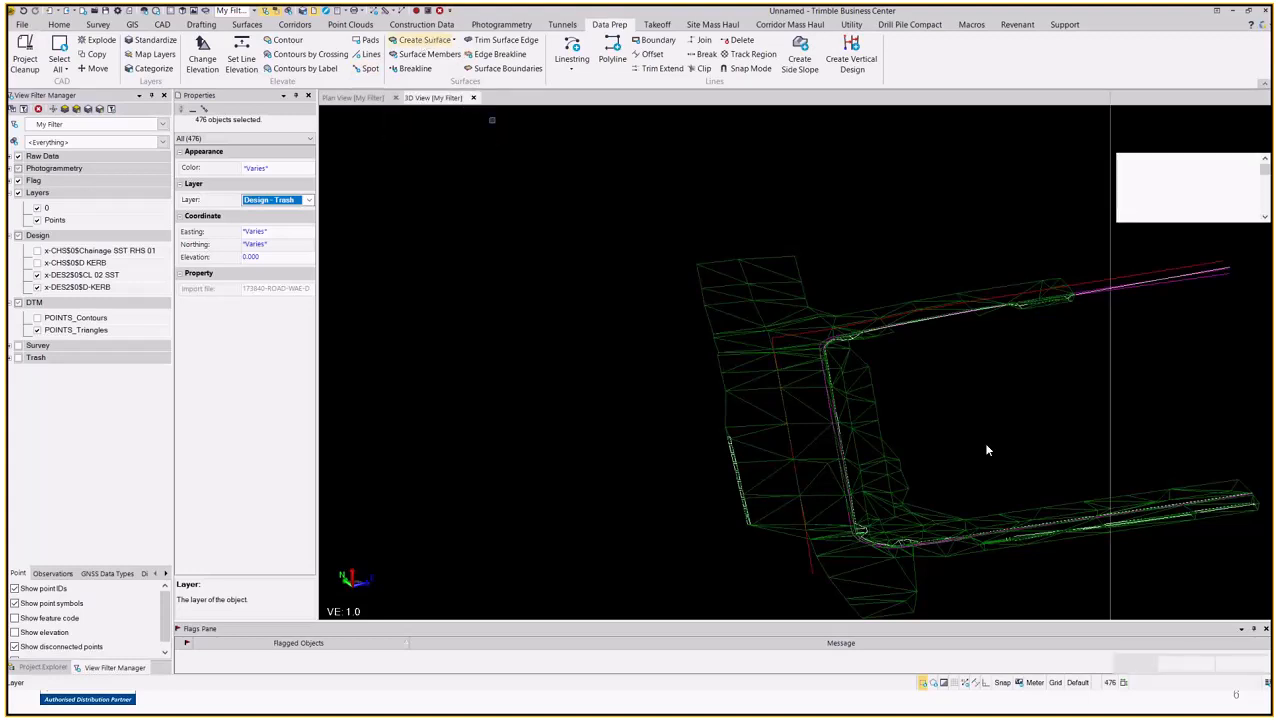
{"action": "type", "text": "Design"}
{"action": "left_click", "coordinate": [1205, 163]}
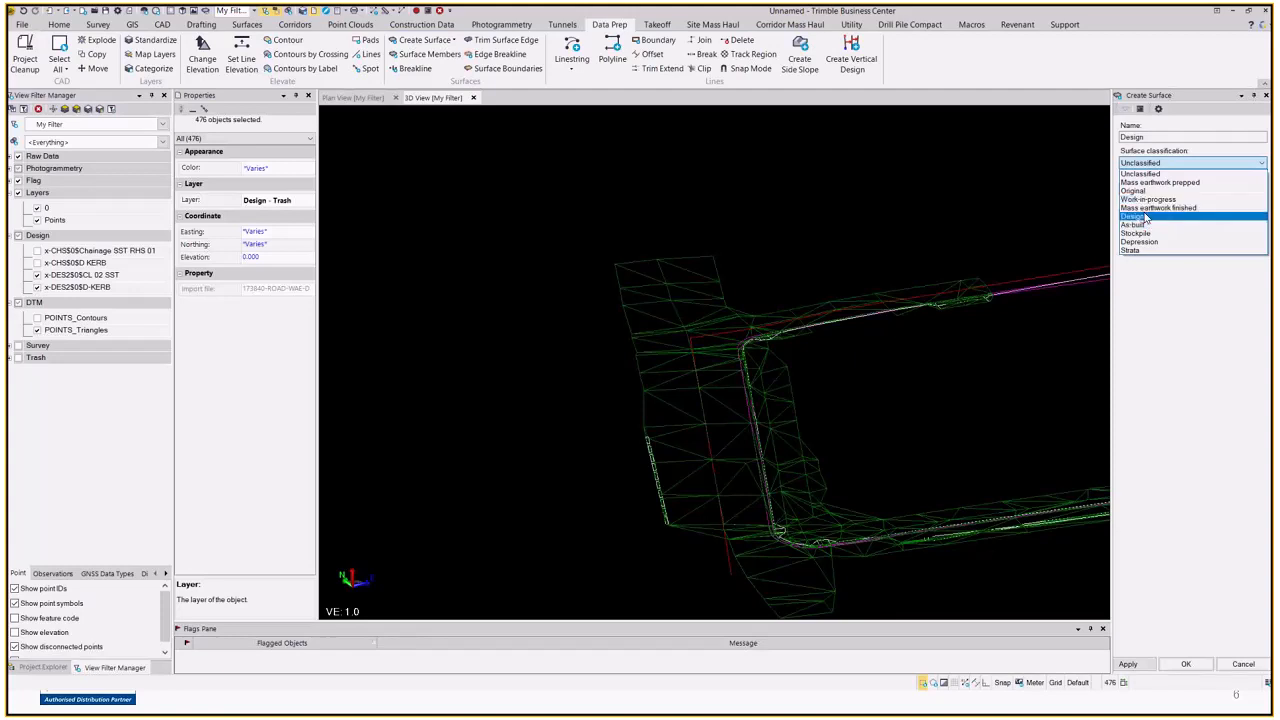
{"action": "left_click", "coordinate": [1146, 218]}
{"action": "left_click", "coordinate": [1190, 189]}
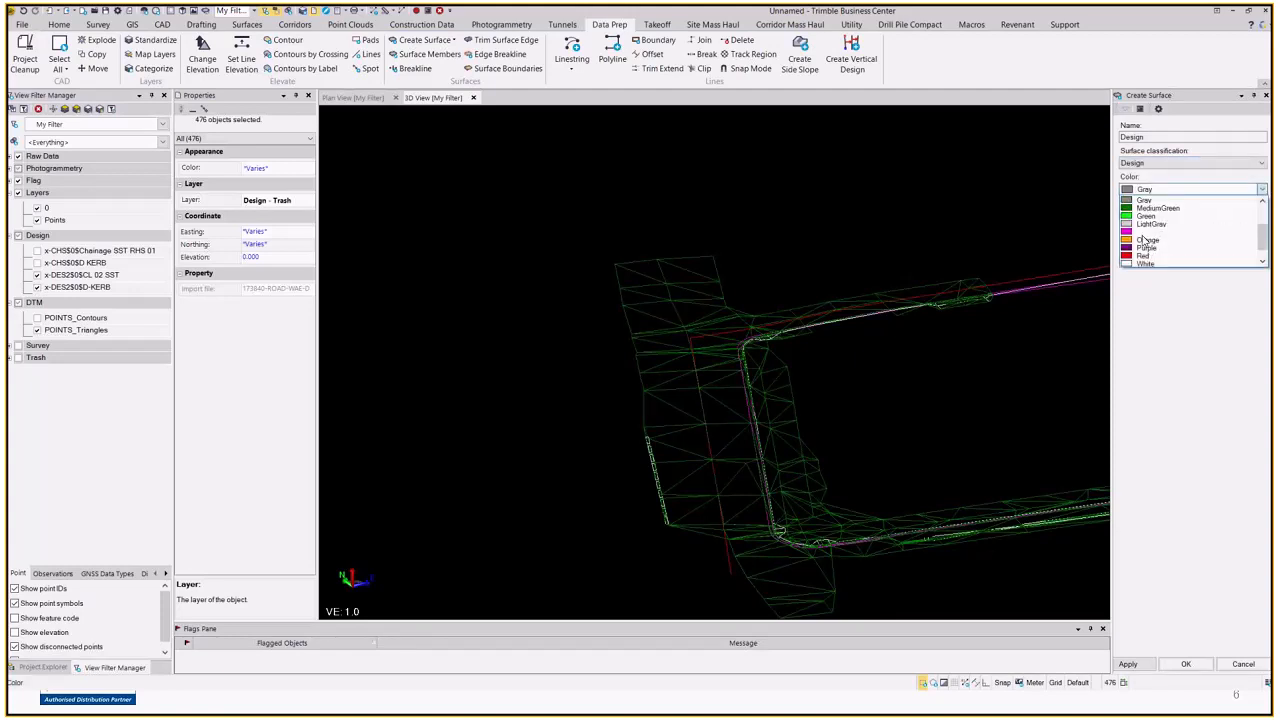
{"action": "left_click", "coordinate": [1146, 217]}
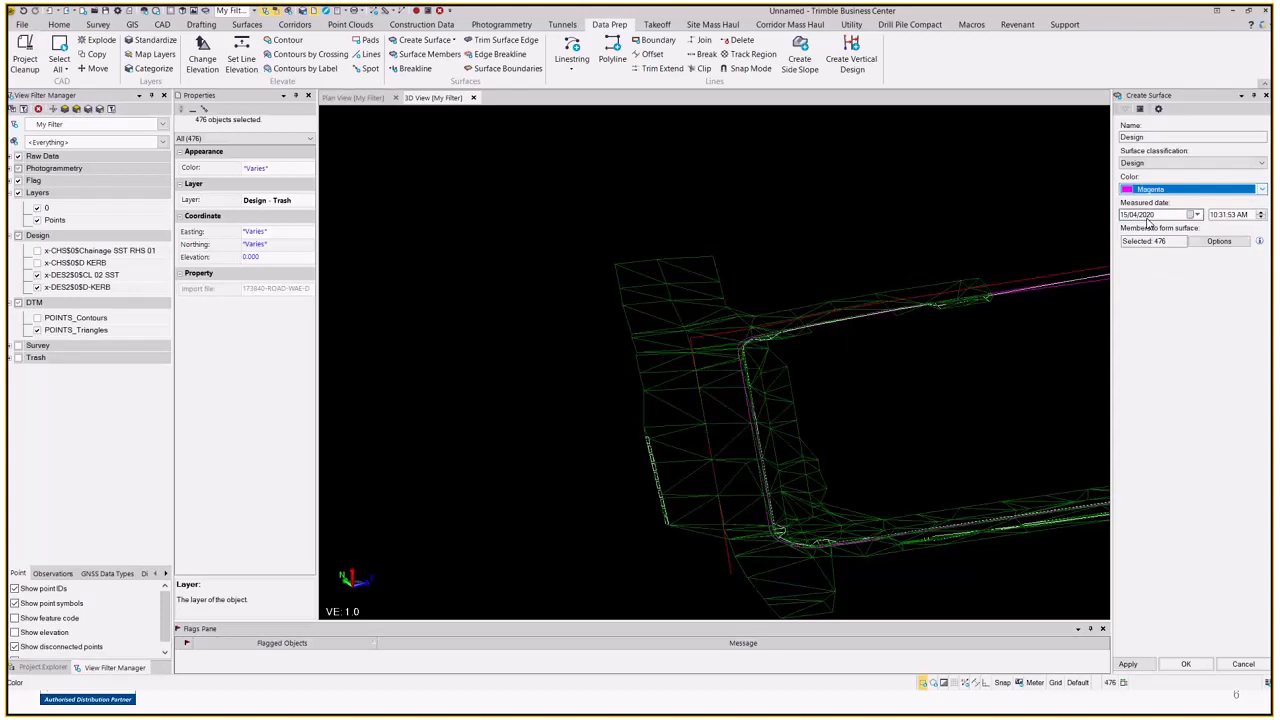
Try to create the surface after adding the POINTS_Triangles layer to its members, examine it in 3D, and close the command
{"action": "left_click", "coordinate": [1222, 242]}
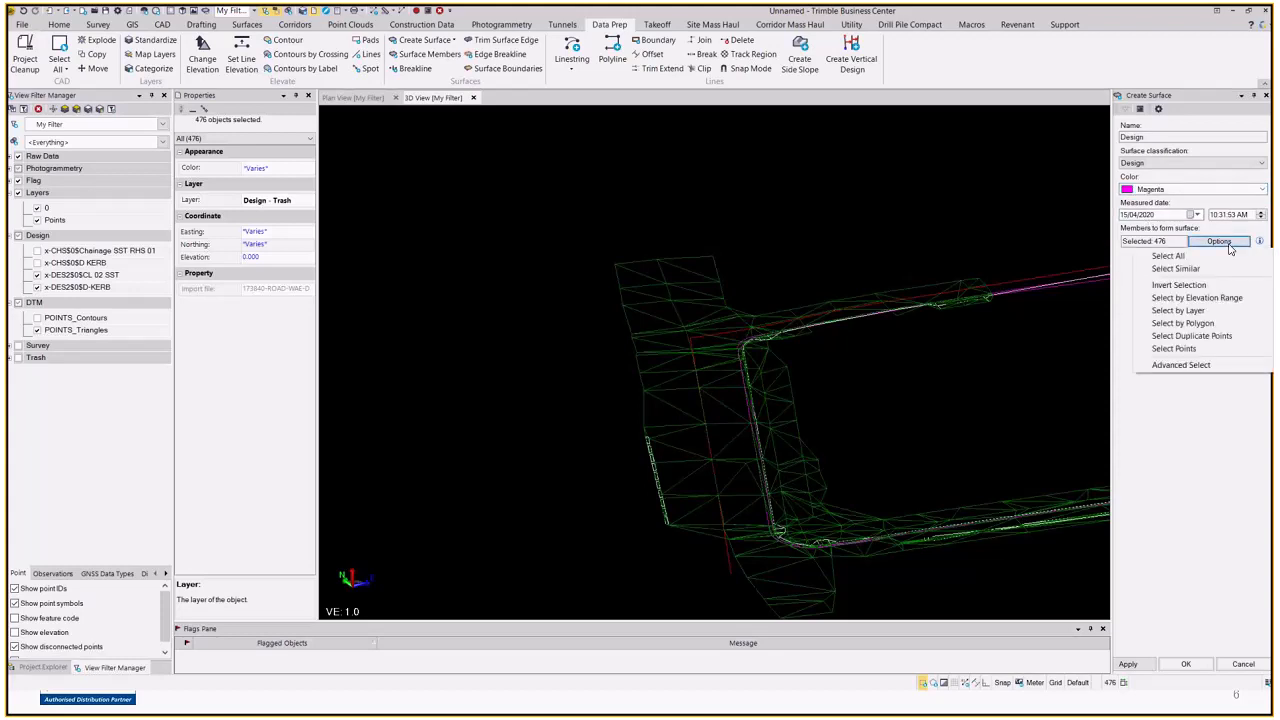
{"action": "left_click", "coordinate": [1178, 310]}
{"action": "left_click", "coordinate": [1121, 140]}
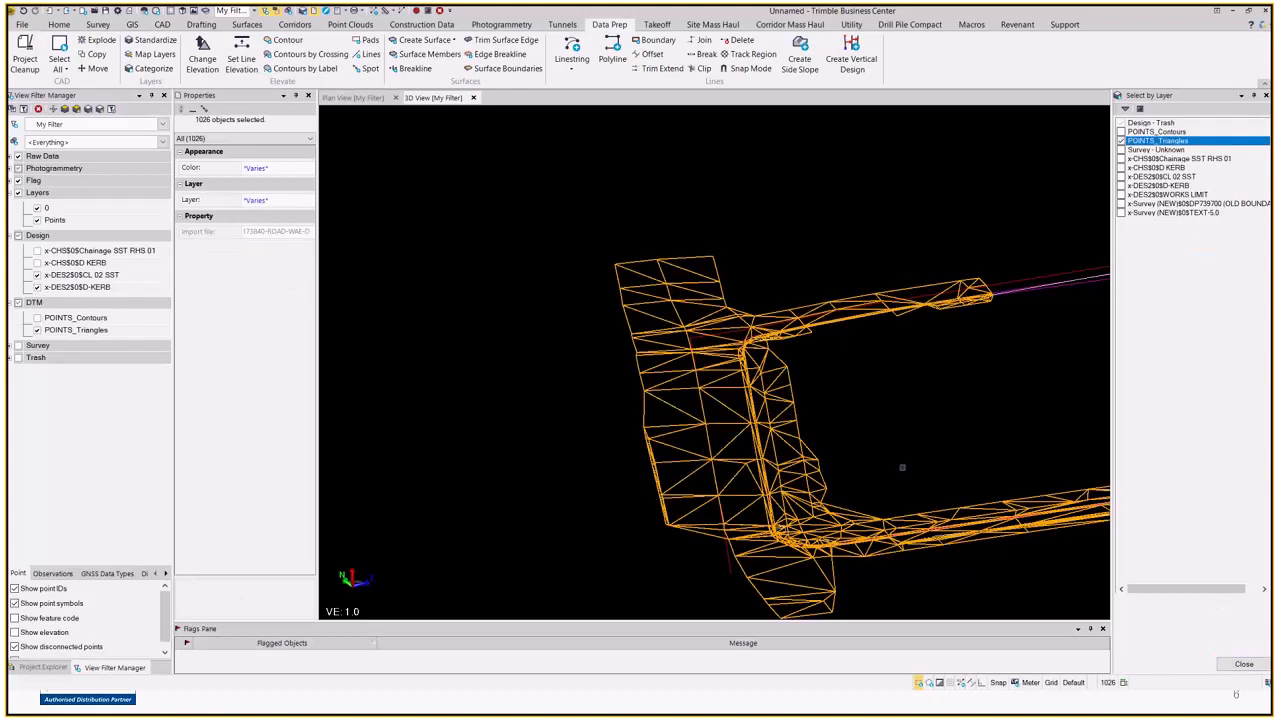
{"action": "left_click", "coordinate": [1243, 664]}
{"action": "left_click", "coordinate": [1128, 664]}
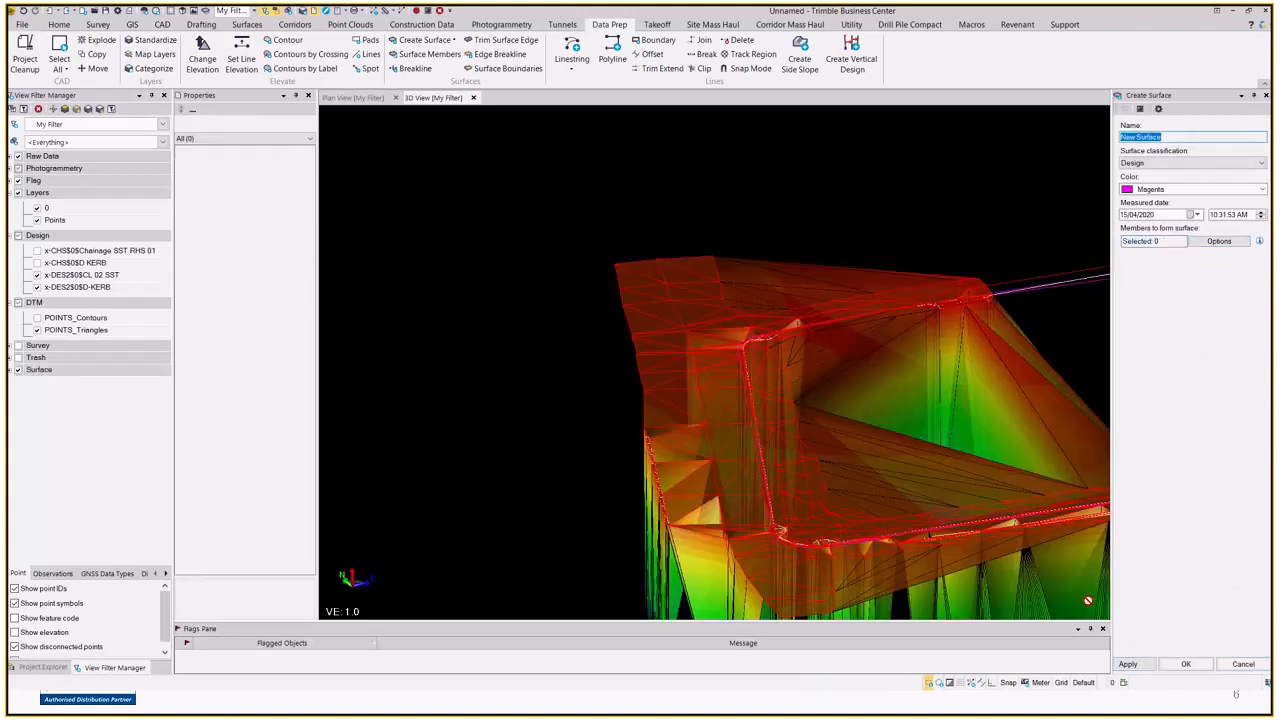
{"action": "middle_click_drag", "start_coordinate": [1088, 600], "coordinate": [806, 429]}
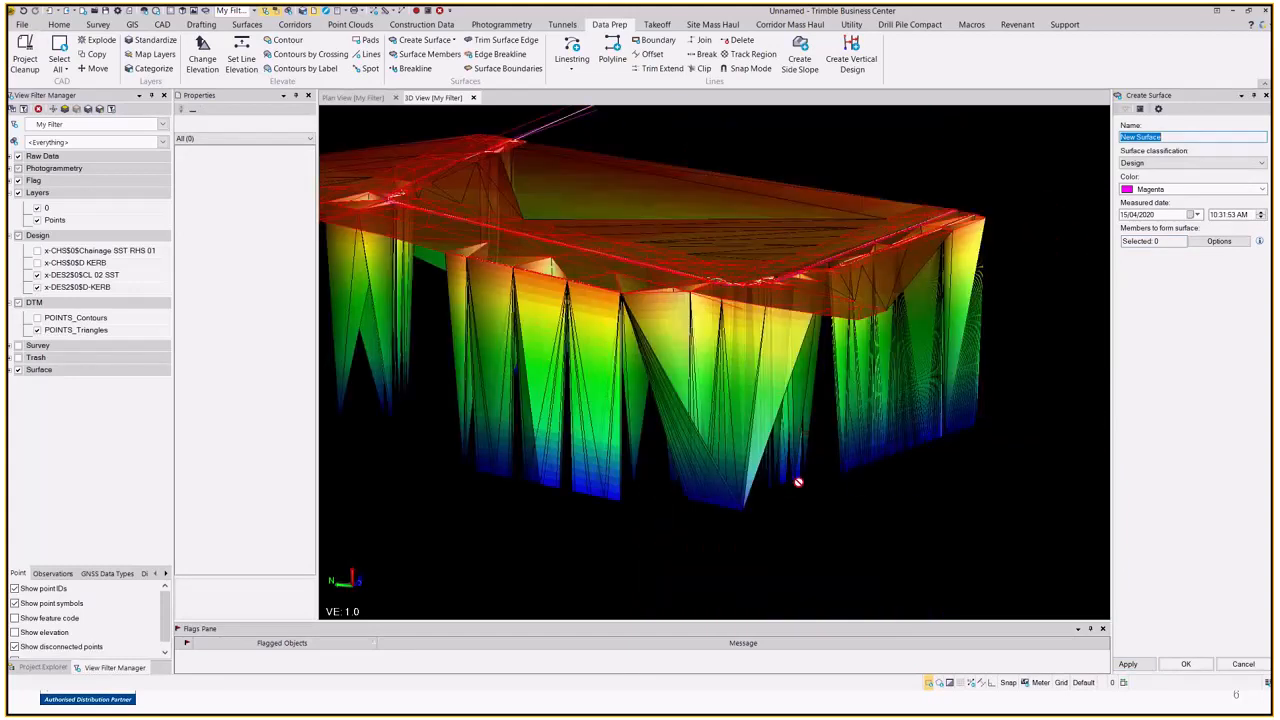
{"action": "scroll", "coordinate": [962, 438], "scroll_direction": "down", "scroll_amount": 2}
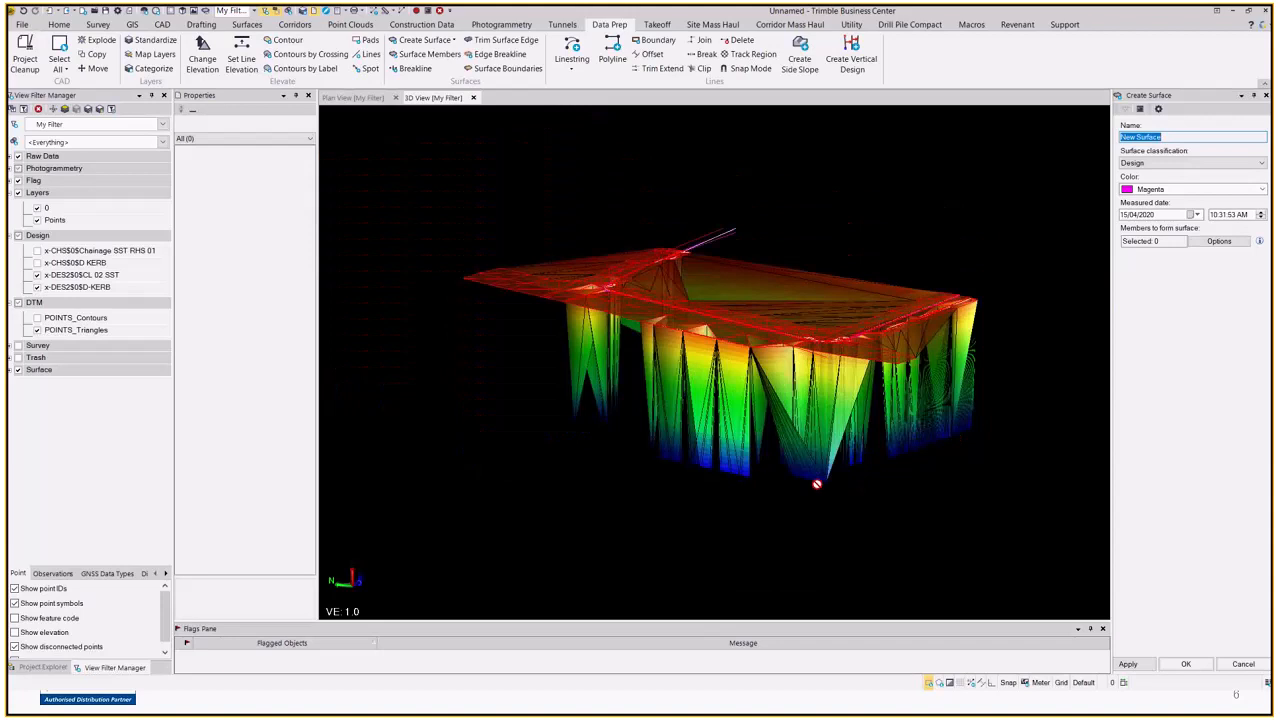
{"action": "left_click", "coordinate": [1241, 664]}
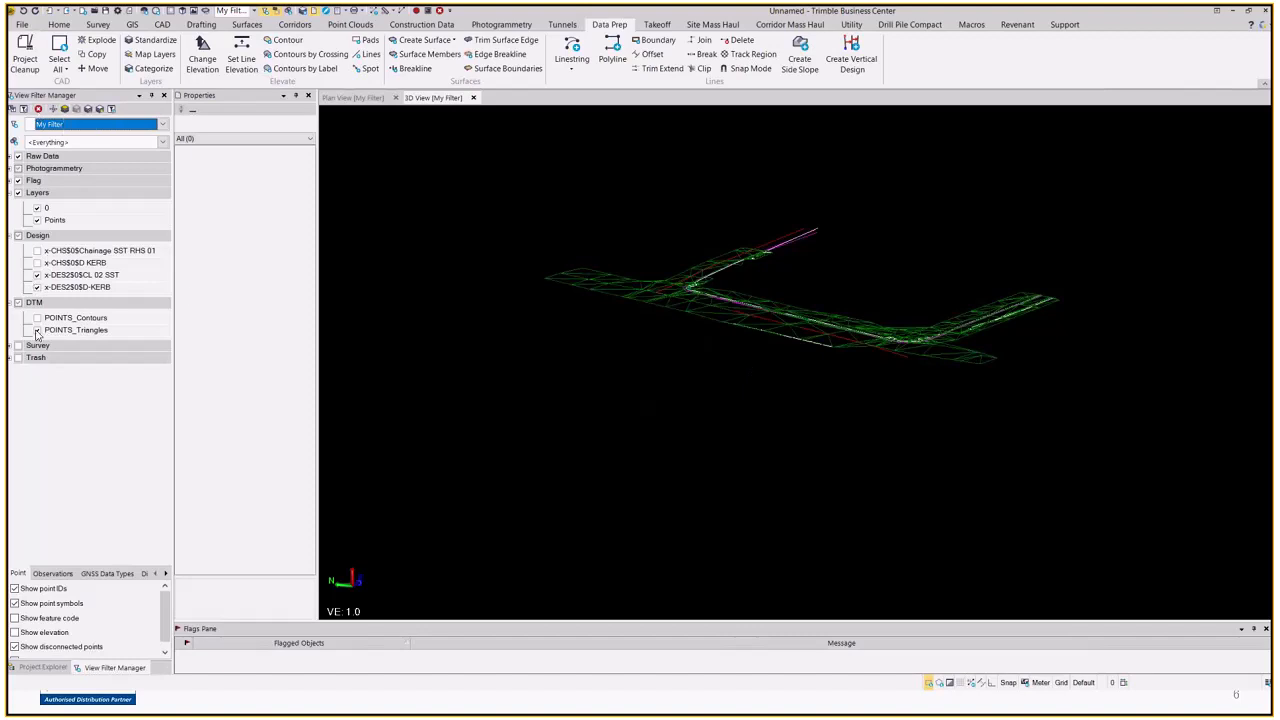
Hide the Design layer group and start a new surface from all the DTM triangle faces
{"action": "left_click", "coordinate": [17, 236]}
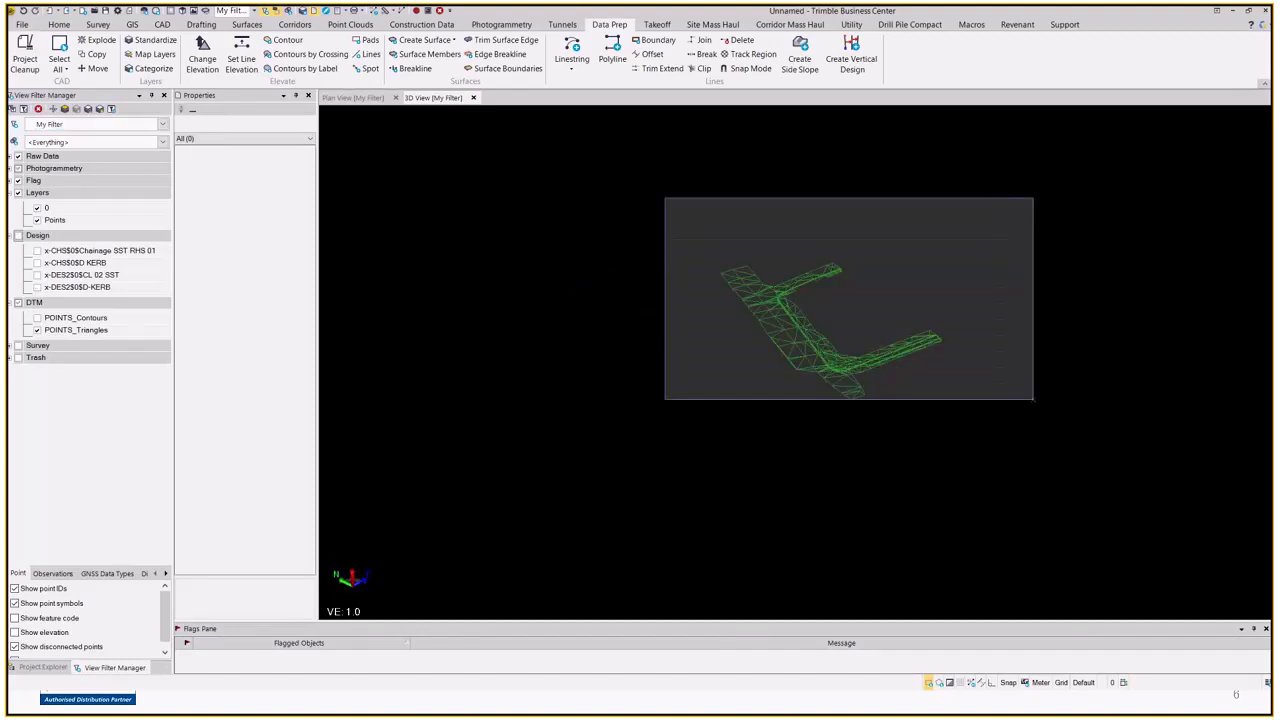
{"action": "left_click_drag", "start_coordinate": [1034, 424], "coordinate": [1034, 424]}
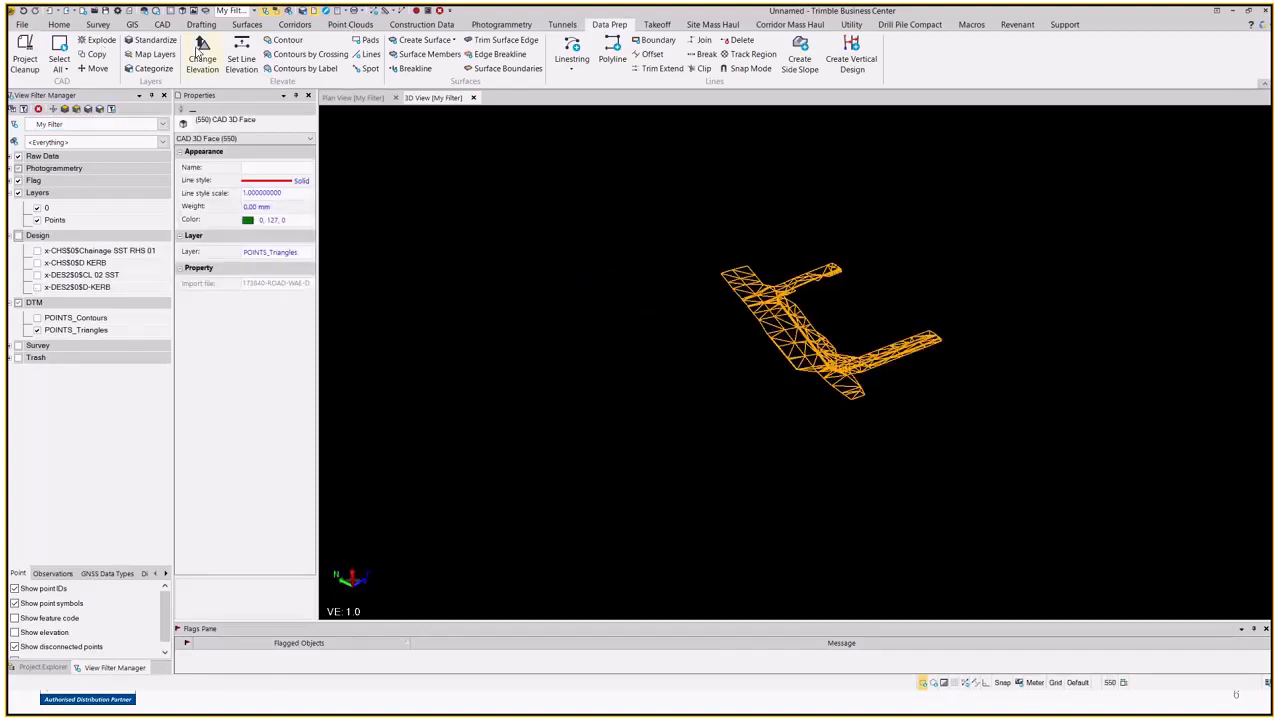
{"action": "left_click", "coordinate": [418, 40]}
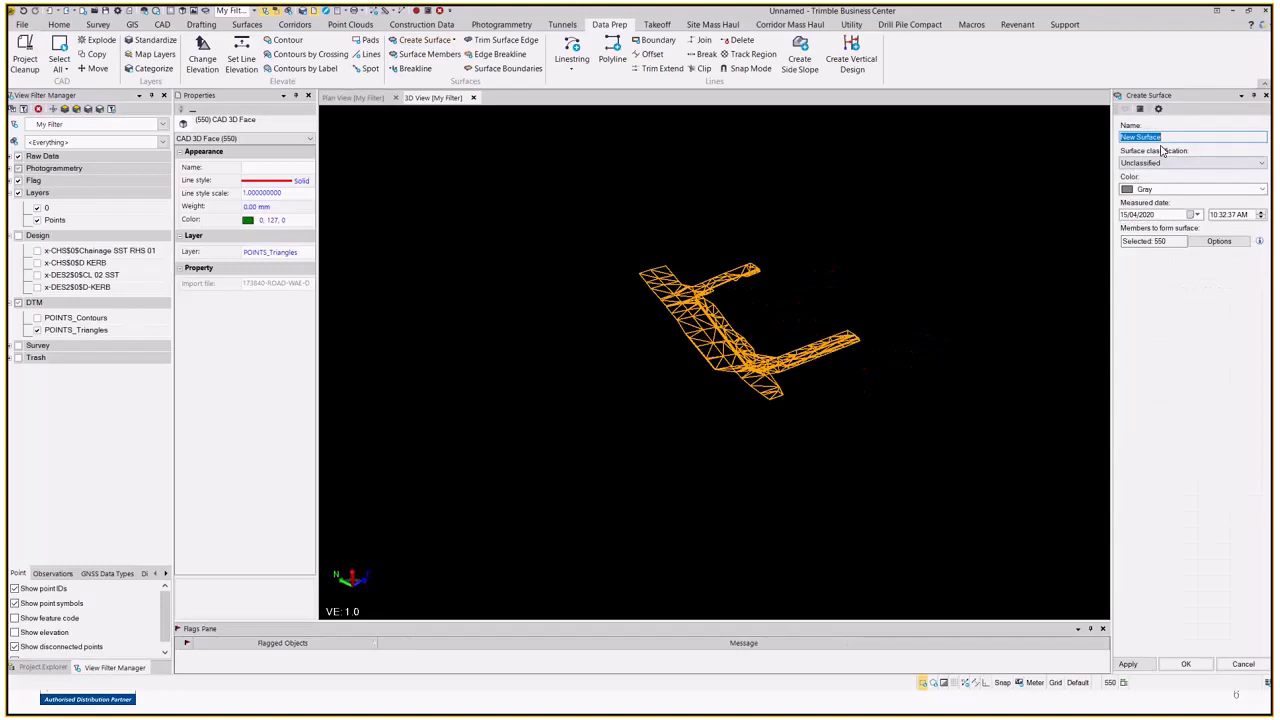
Name the surface Design, classify it as Design, and set its colour to Magenta
{"action": "type", "text": "Design"}
{"action": "key", "text": "Tab"}
{"action": "key", "text": "d"}
{"action": "key", "text": "Tab"}
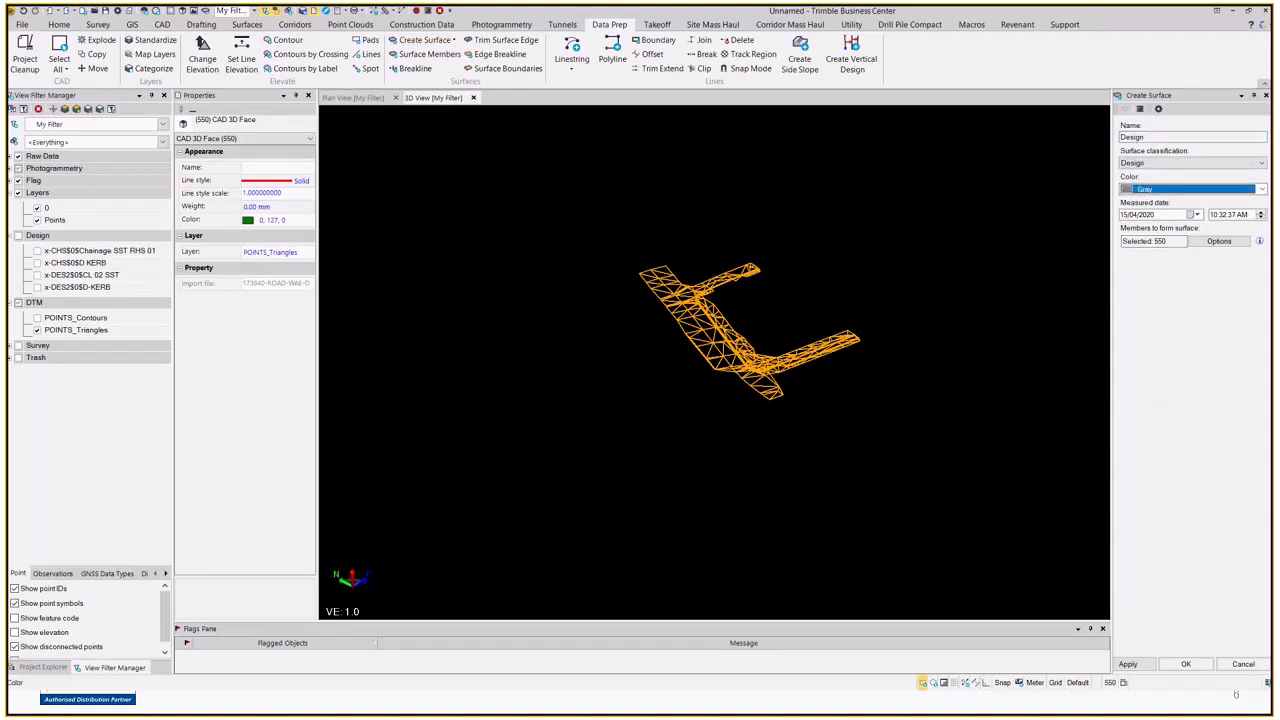
{"action": "key", "text": "m"}
{"action": "left_click", "coordinate": [1160, 190]}
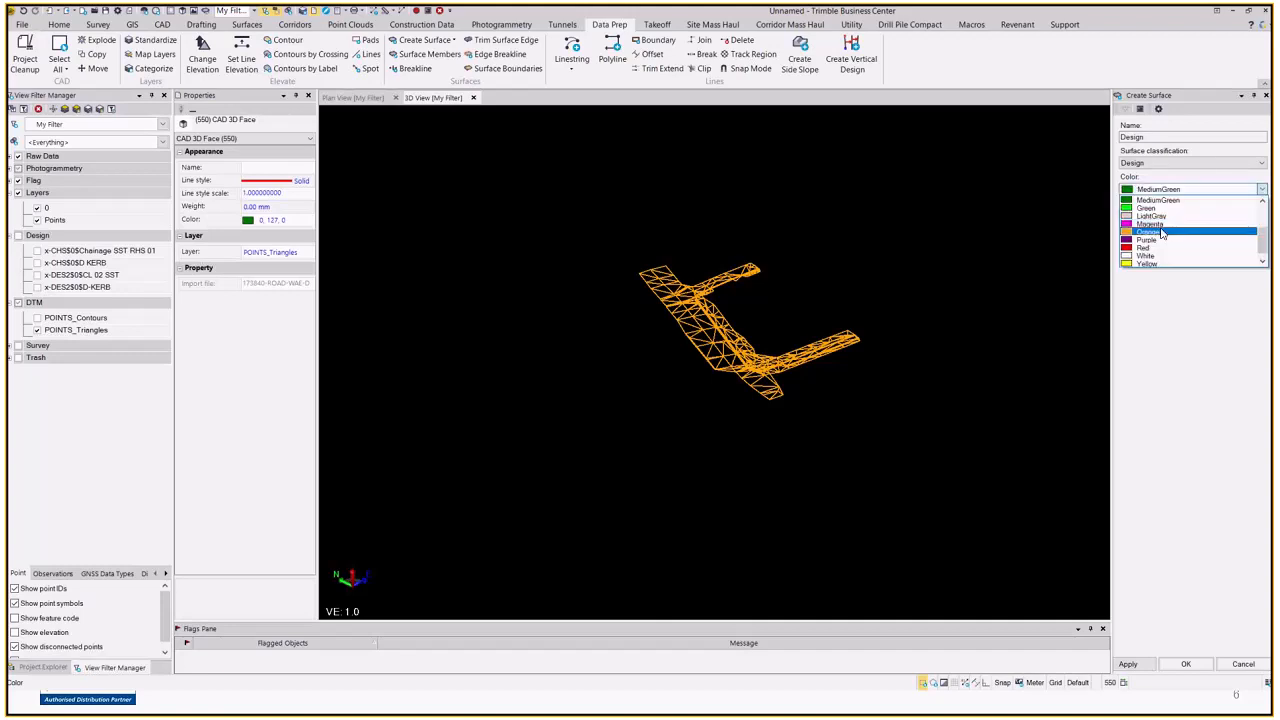
{"action": "left_click", "coordinate": [1162, 224]}
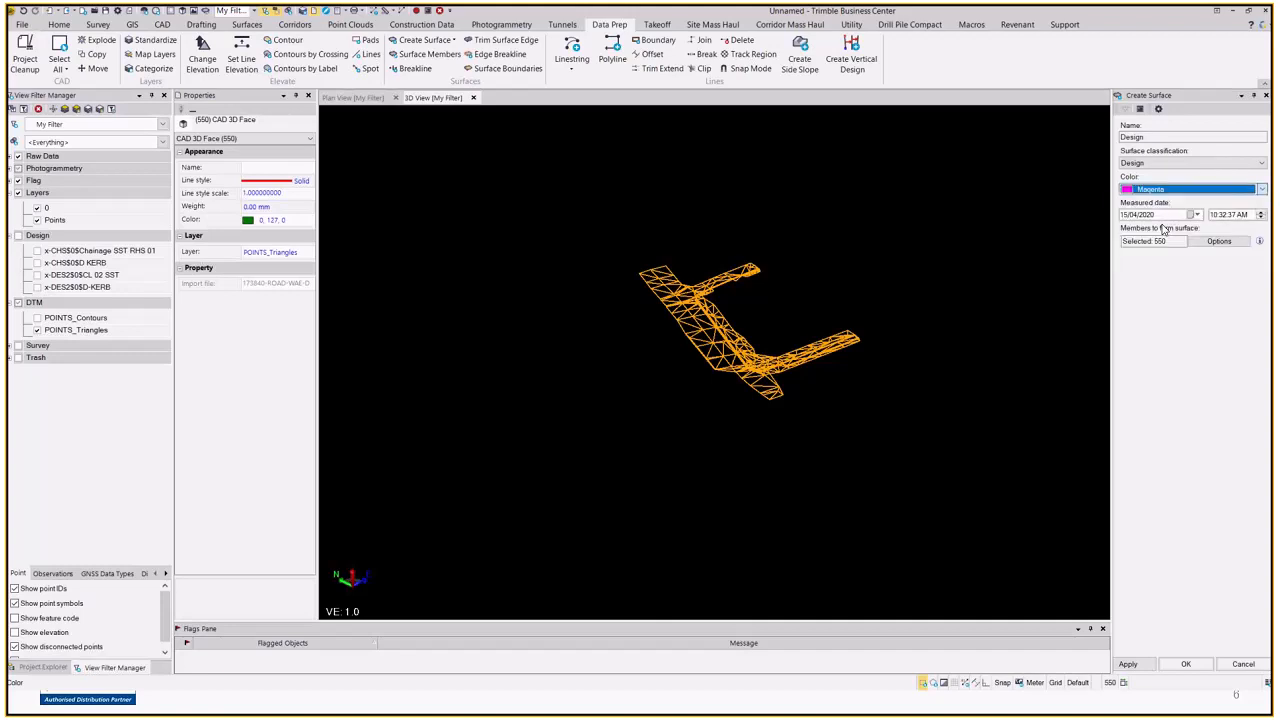
Create the Design surface from the selected triangles, close the command, and examine the surface in 3D
{"action": "left_click", "coordinate": [1135, 666]}
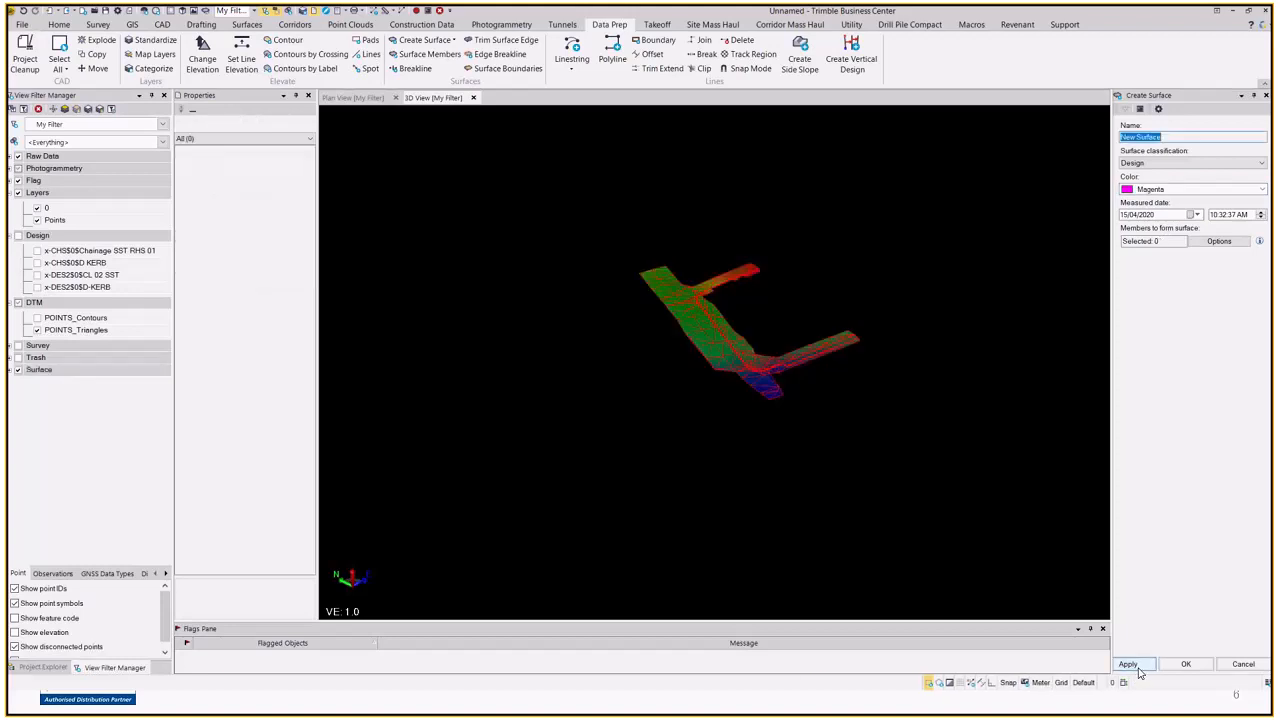
{"action": "scroll", "coordinate": [603, 377], "scroll_direction": "up", "scroll_amount": 2}
{"action": "scroll", "coordinate": [806, 343], "scroll_direction": "up", "scroll_amount": 5}
{"action": "middle_click_drag", "start_coordinate": [806, 343], "coordinate": [771, 297]}
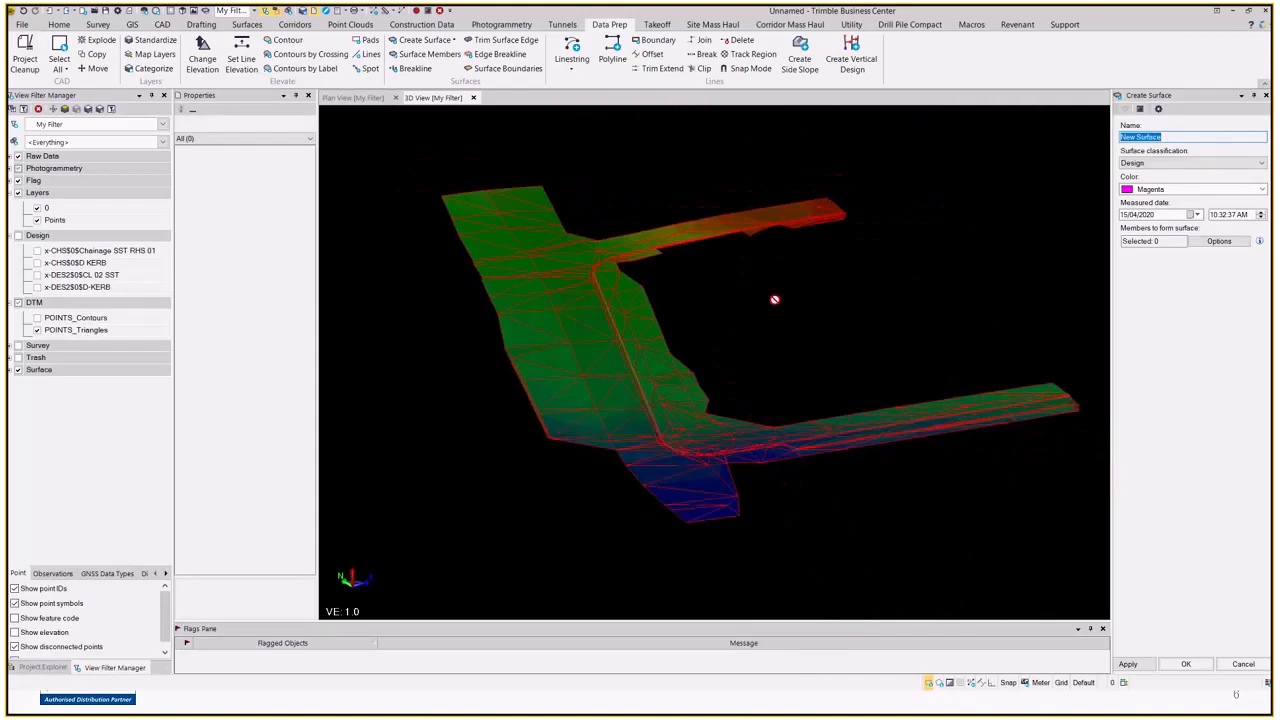
{"action": "left_click", "coordinate": [1243, 665]}
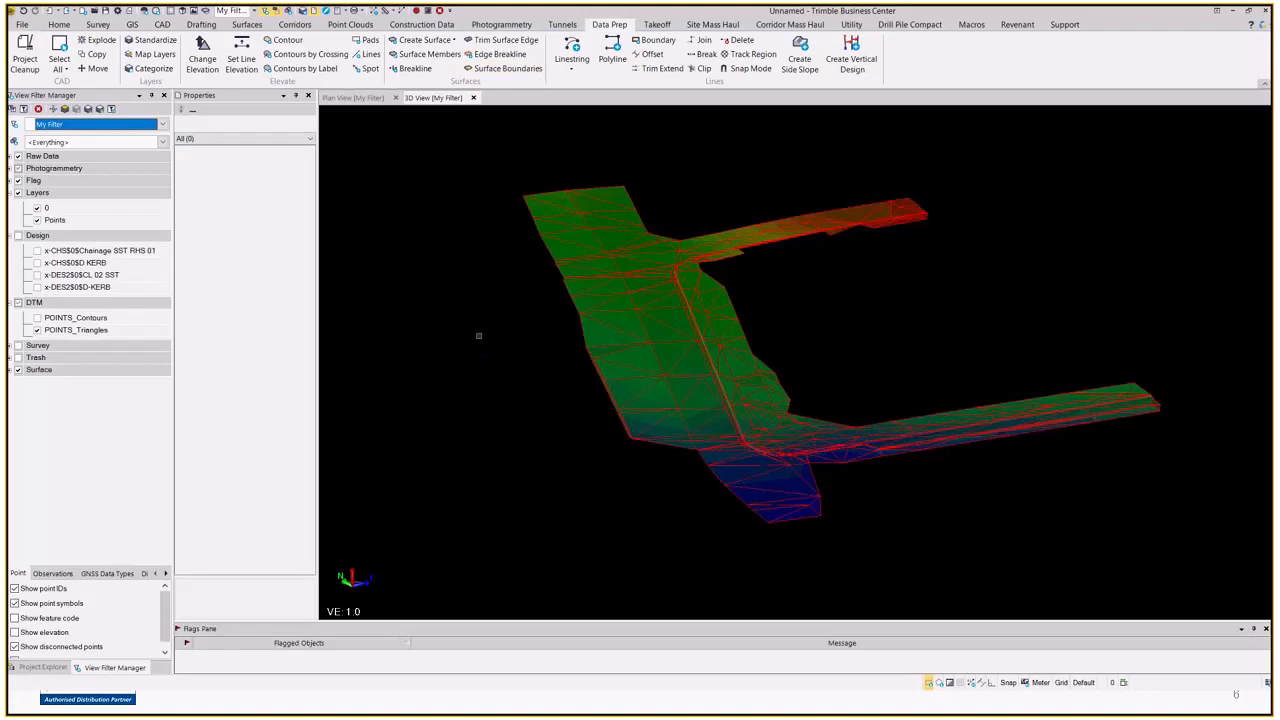
{"action": "mouse_move", "coordinate": [482, 339]}
{"action": "right_mouse_down"}
{"action": "mouse_move", "coordinate": [497, 346]}
{"action": "mouse_move", "coordinate": [485, 342]}
{"action": "right_mouse_up"}
{"action": "middle_click_drag", "start_coordinate": [909, 280], "coordinate": [947, 325]}
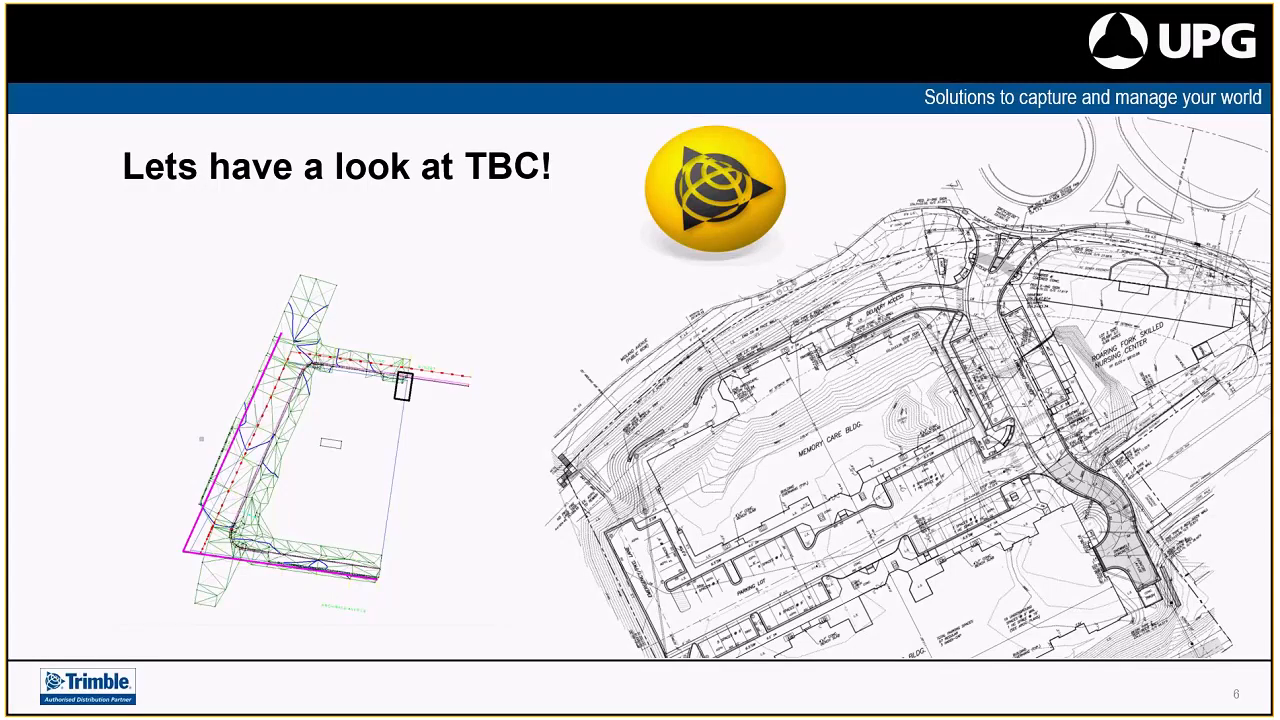
{"action": "key", "text": "Right"}
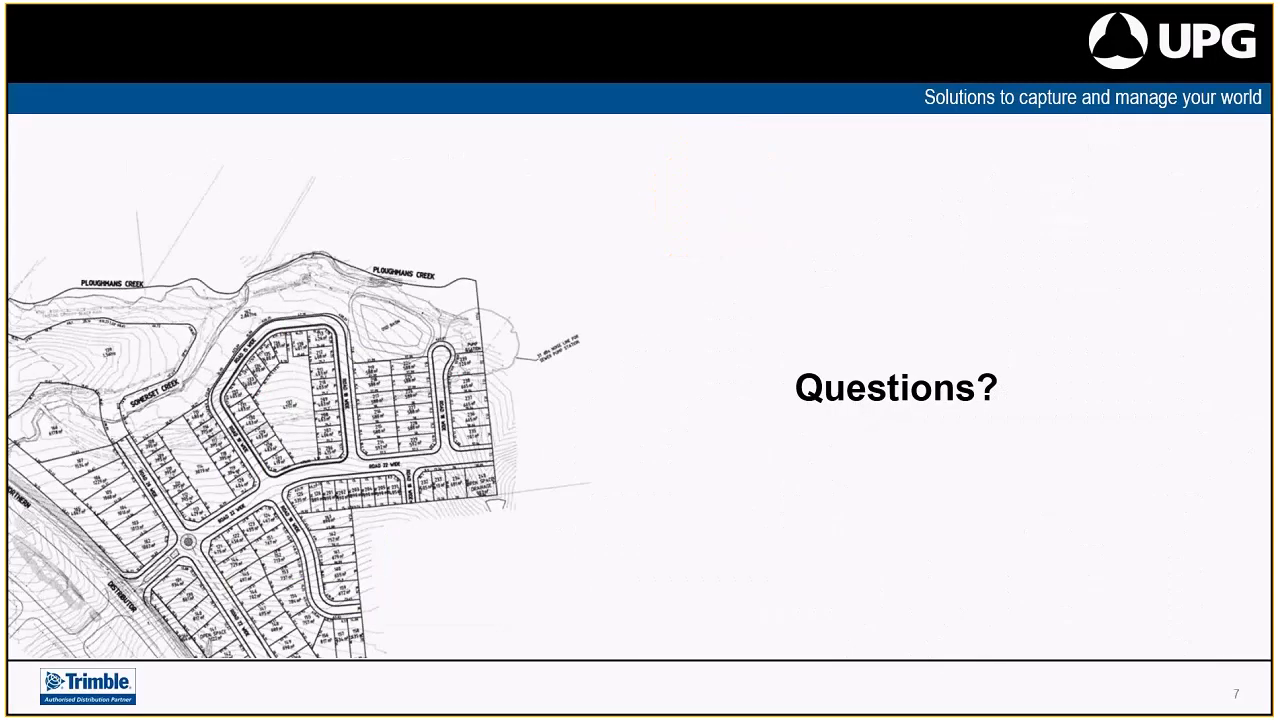